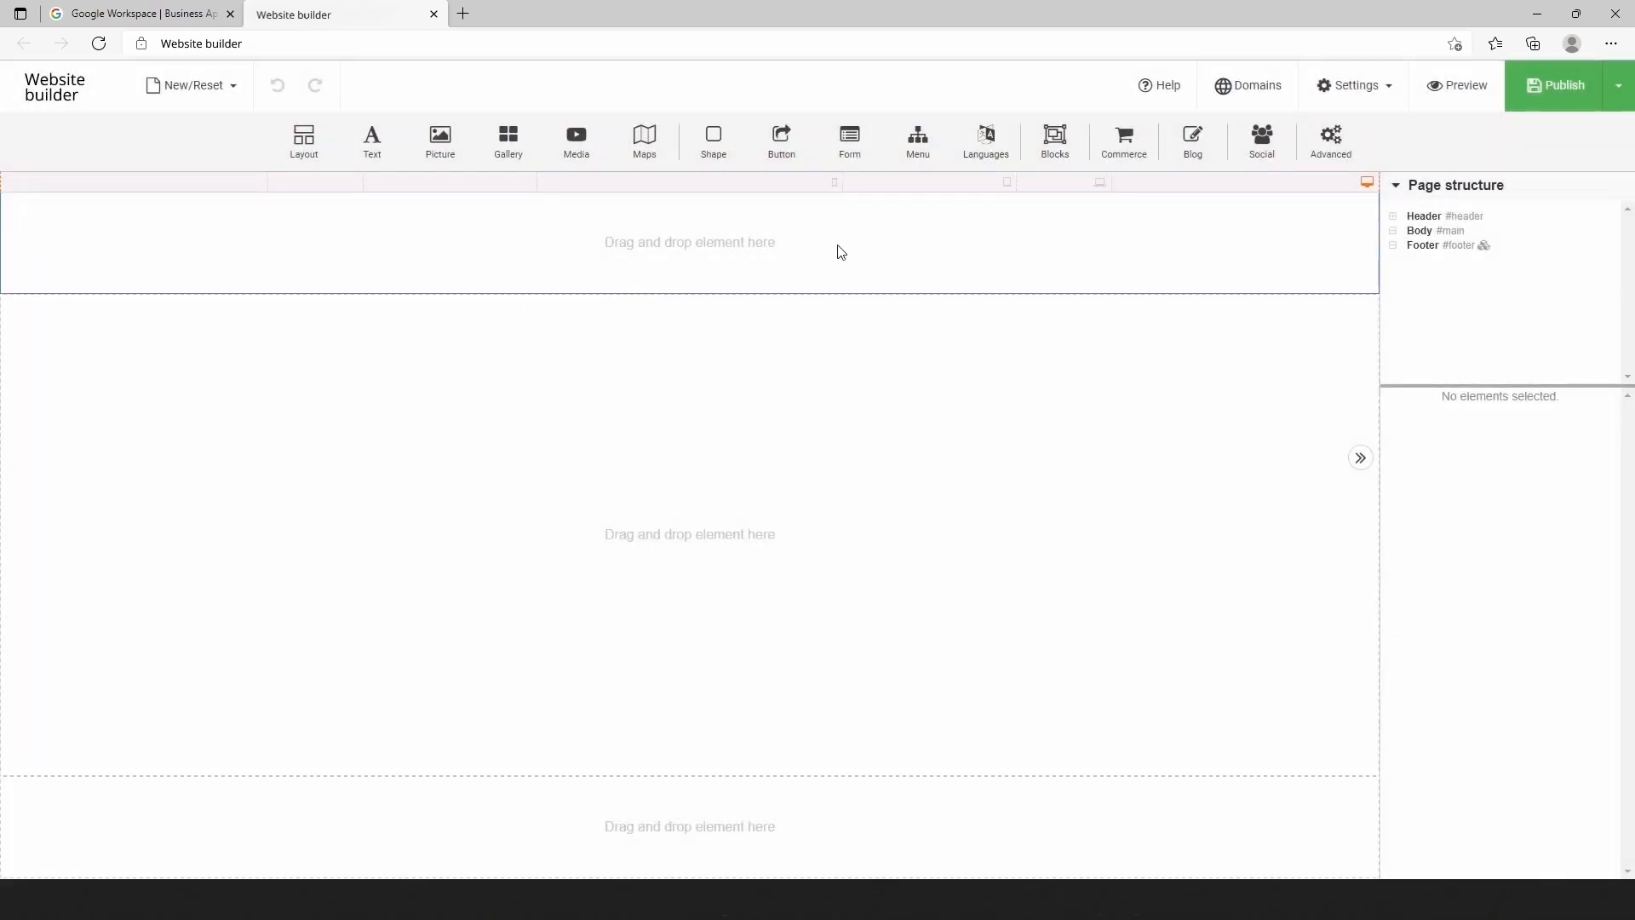
Remove the header's minimum height and add a layout with three side-by-side columns to the header
left_click(840, 252)
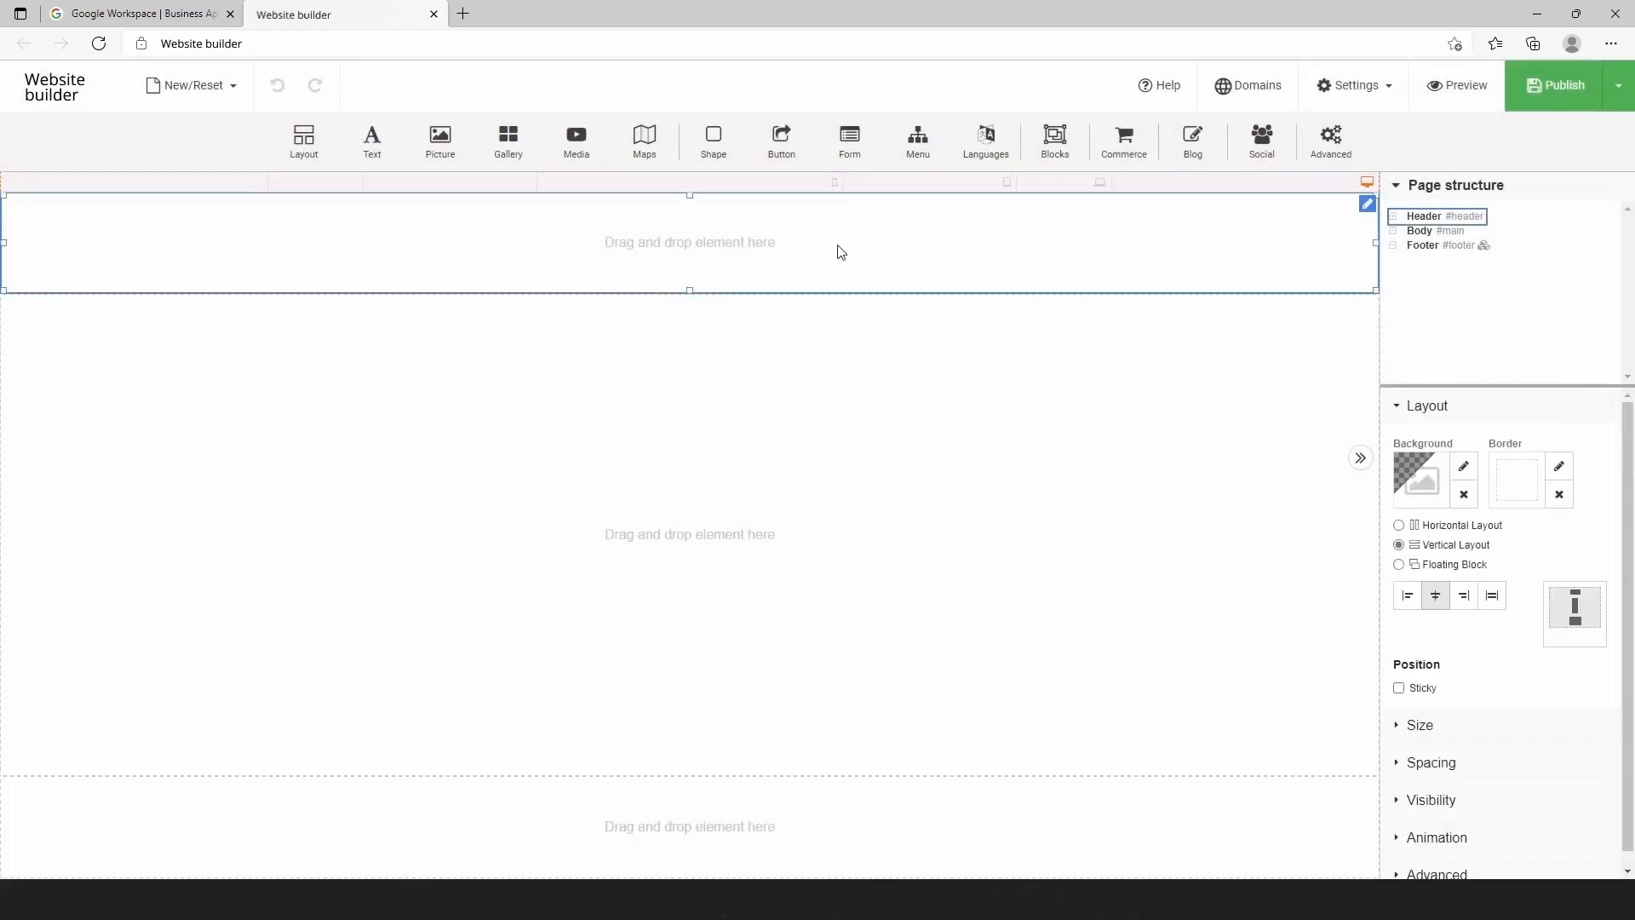
left_click(1419, 725)
scroll(1452, 795, "down", 2)
left_click(1486, 664)
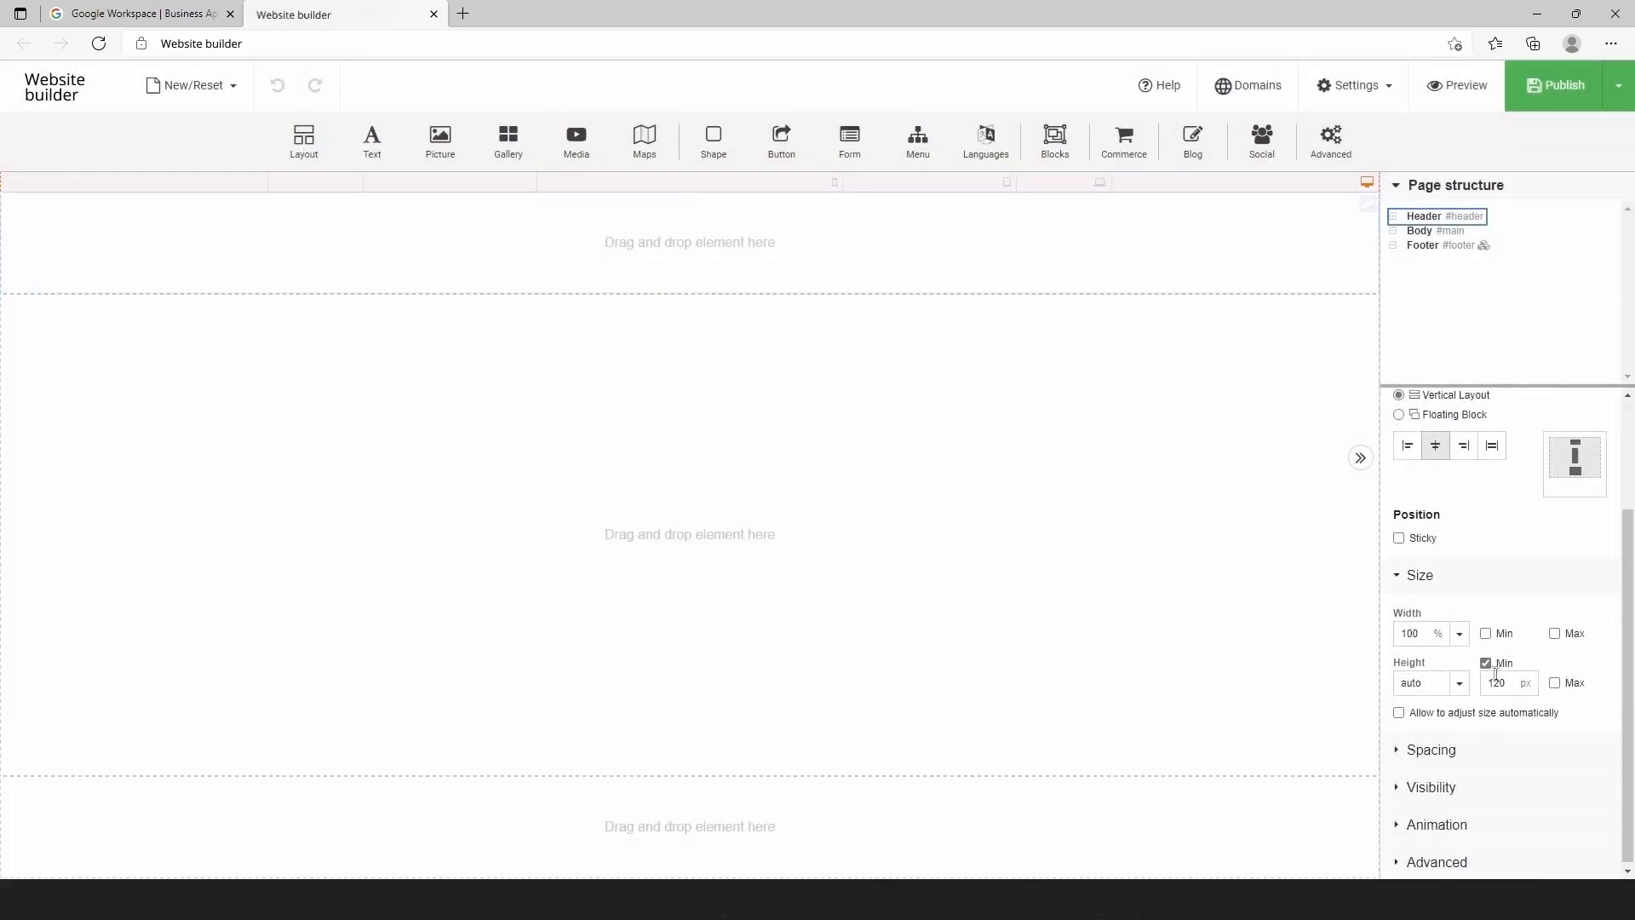
left_click_drag(303, 136, 410, 206)
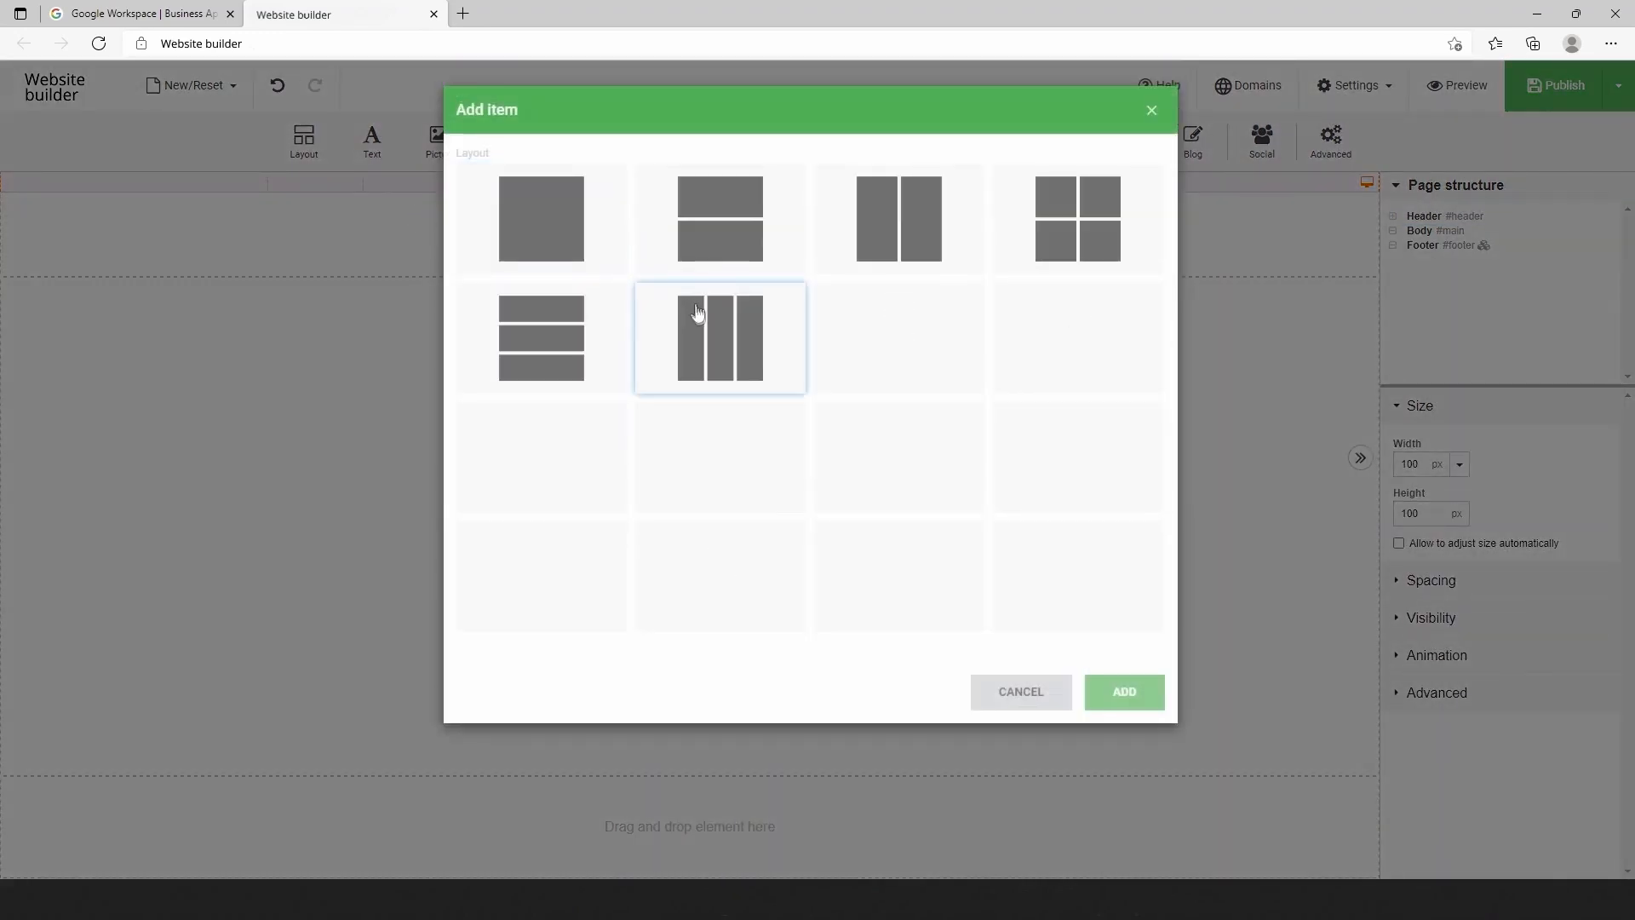
double_click(712, 333)
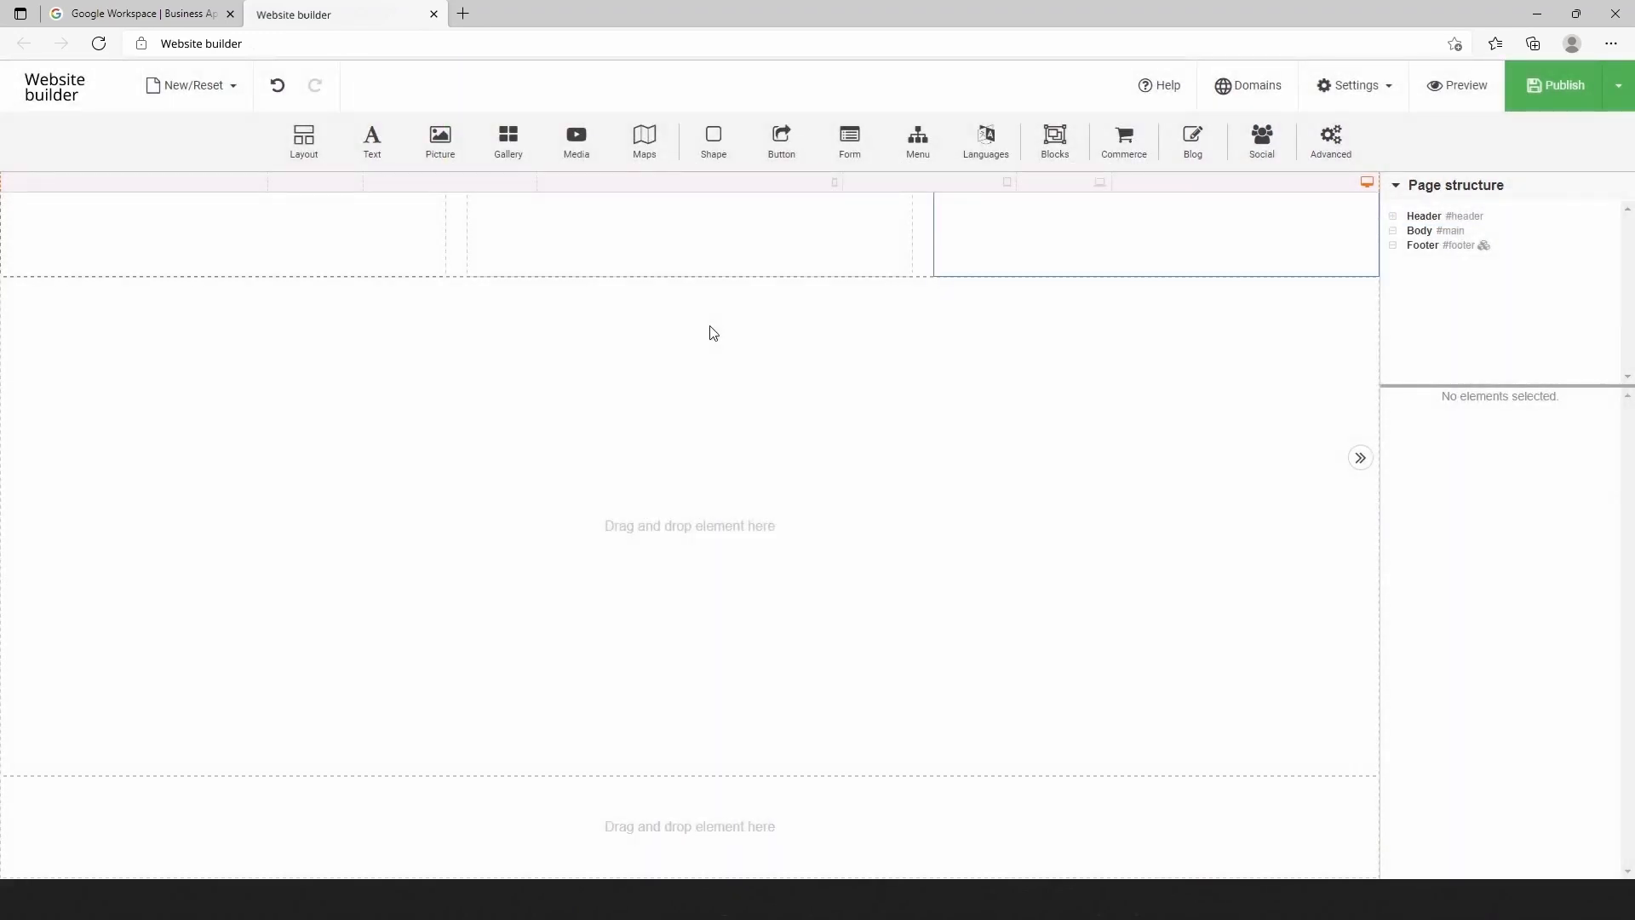
Give the header's horizontal layout a fixed height of 65 and turn off its minimum height
left_click(1393, 216)
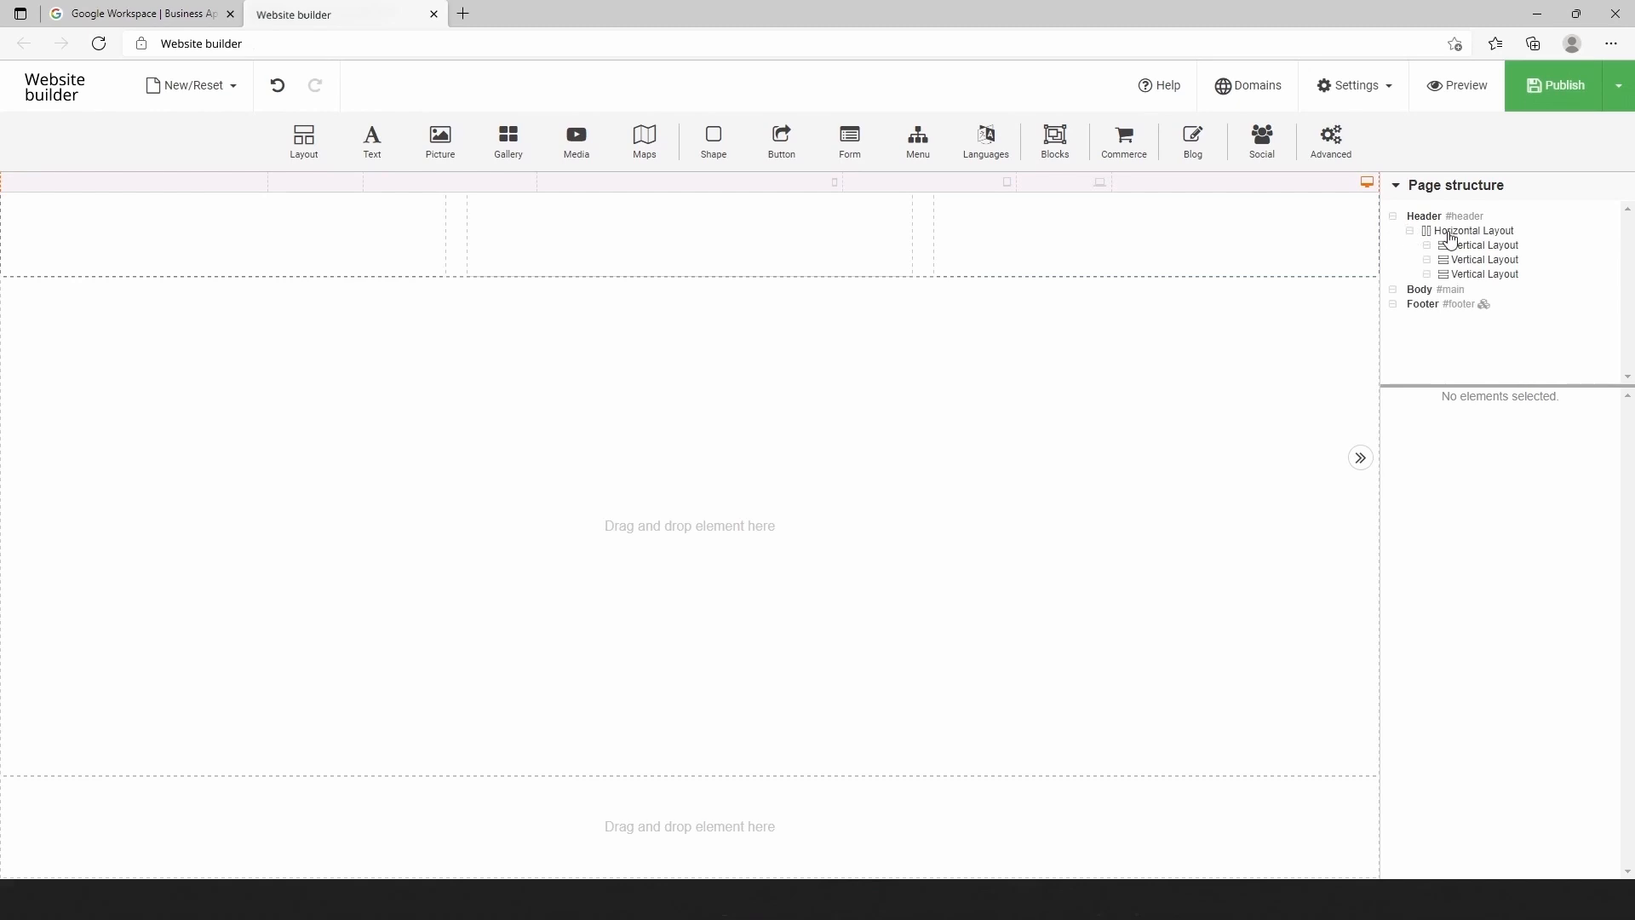
left_click(1451, 239)
scroll(1433, 673, "down", 4)
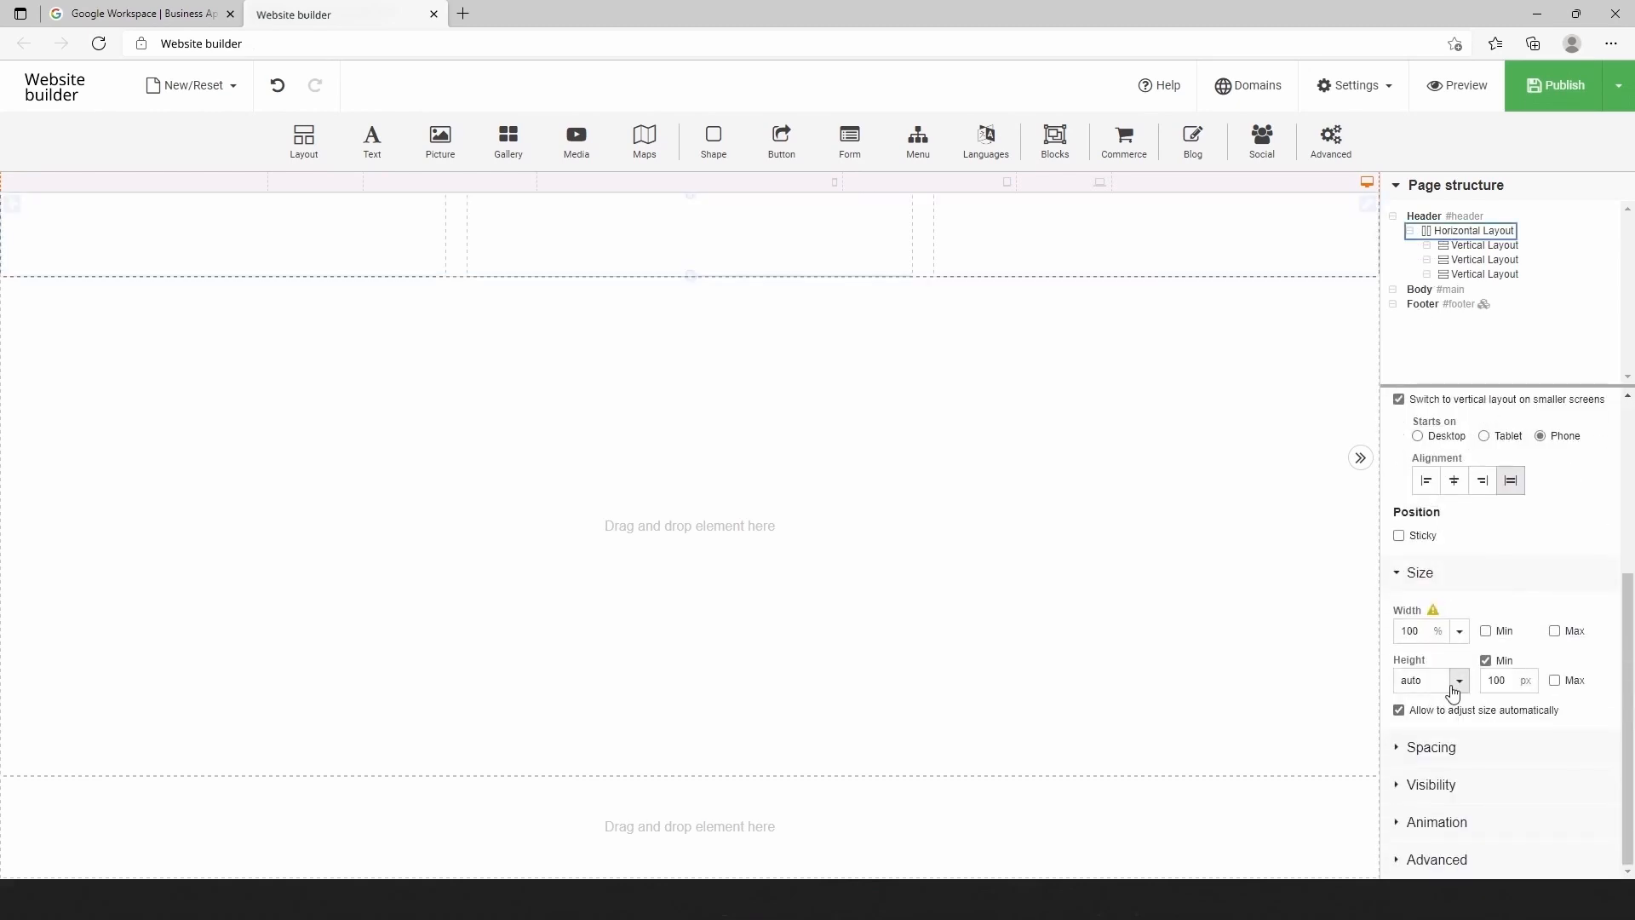
left_click(1458, 681)
left_click(1442, 712)
double_click(1396, 681)
type("65")
left_click(1486, 661)
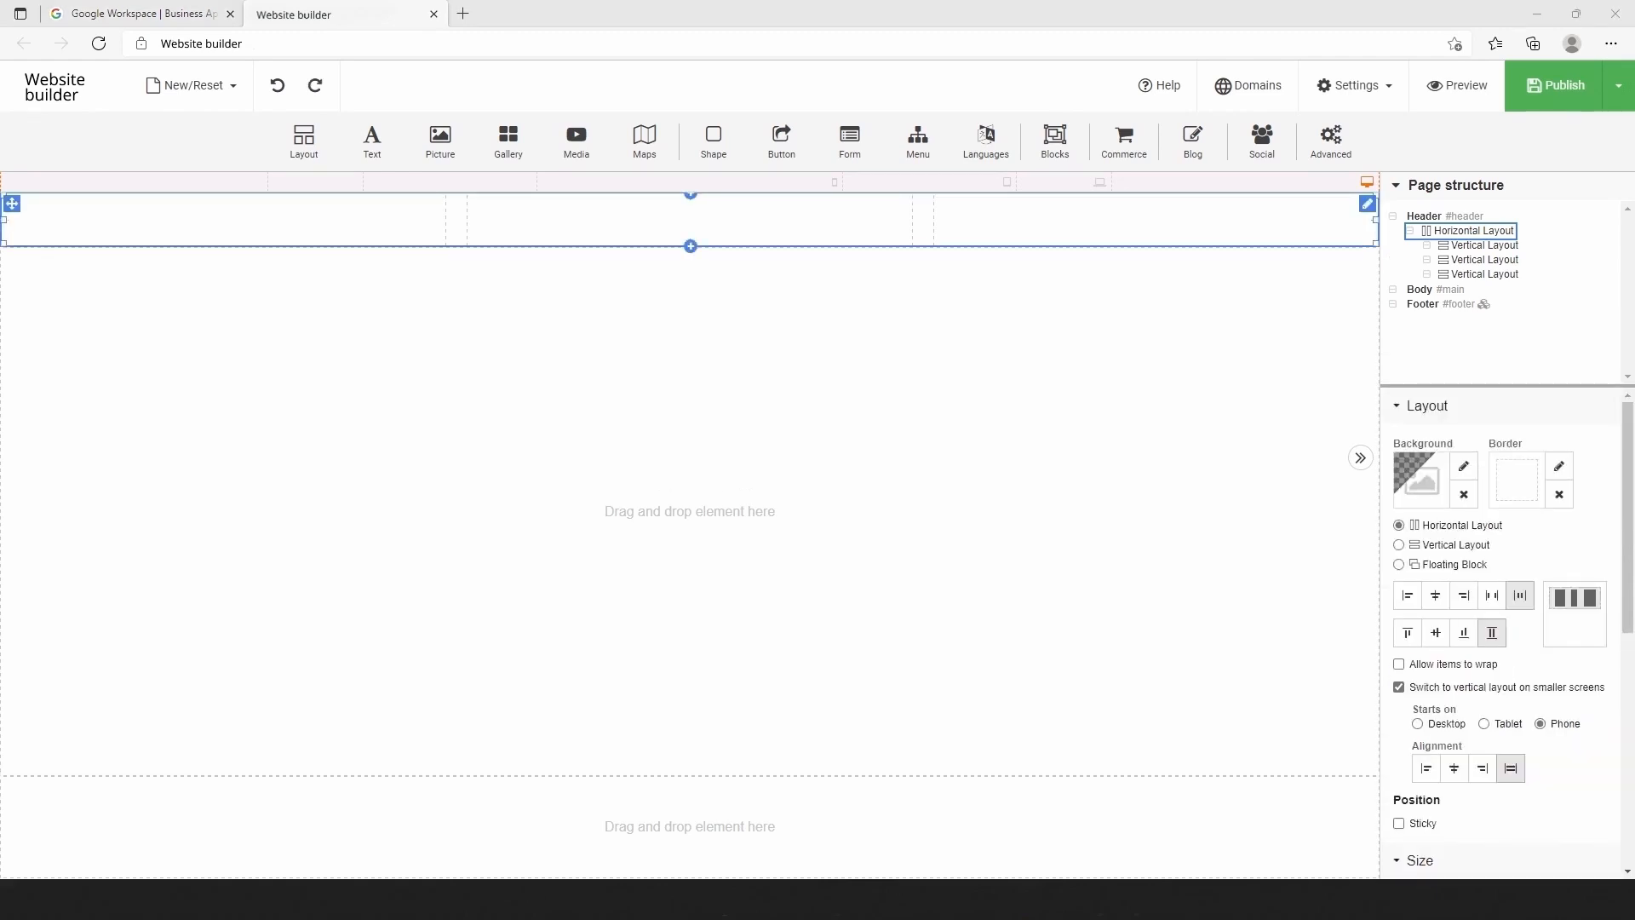
Insert the Google Workspace logo from the template gallery into the first header column and left-align the column's content
left_click_drag(440, 141, 329, 221)
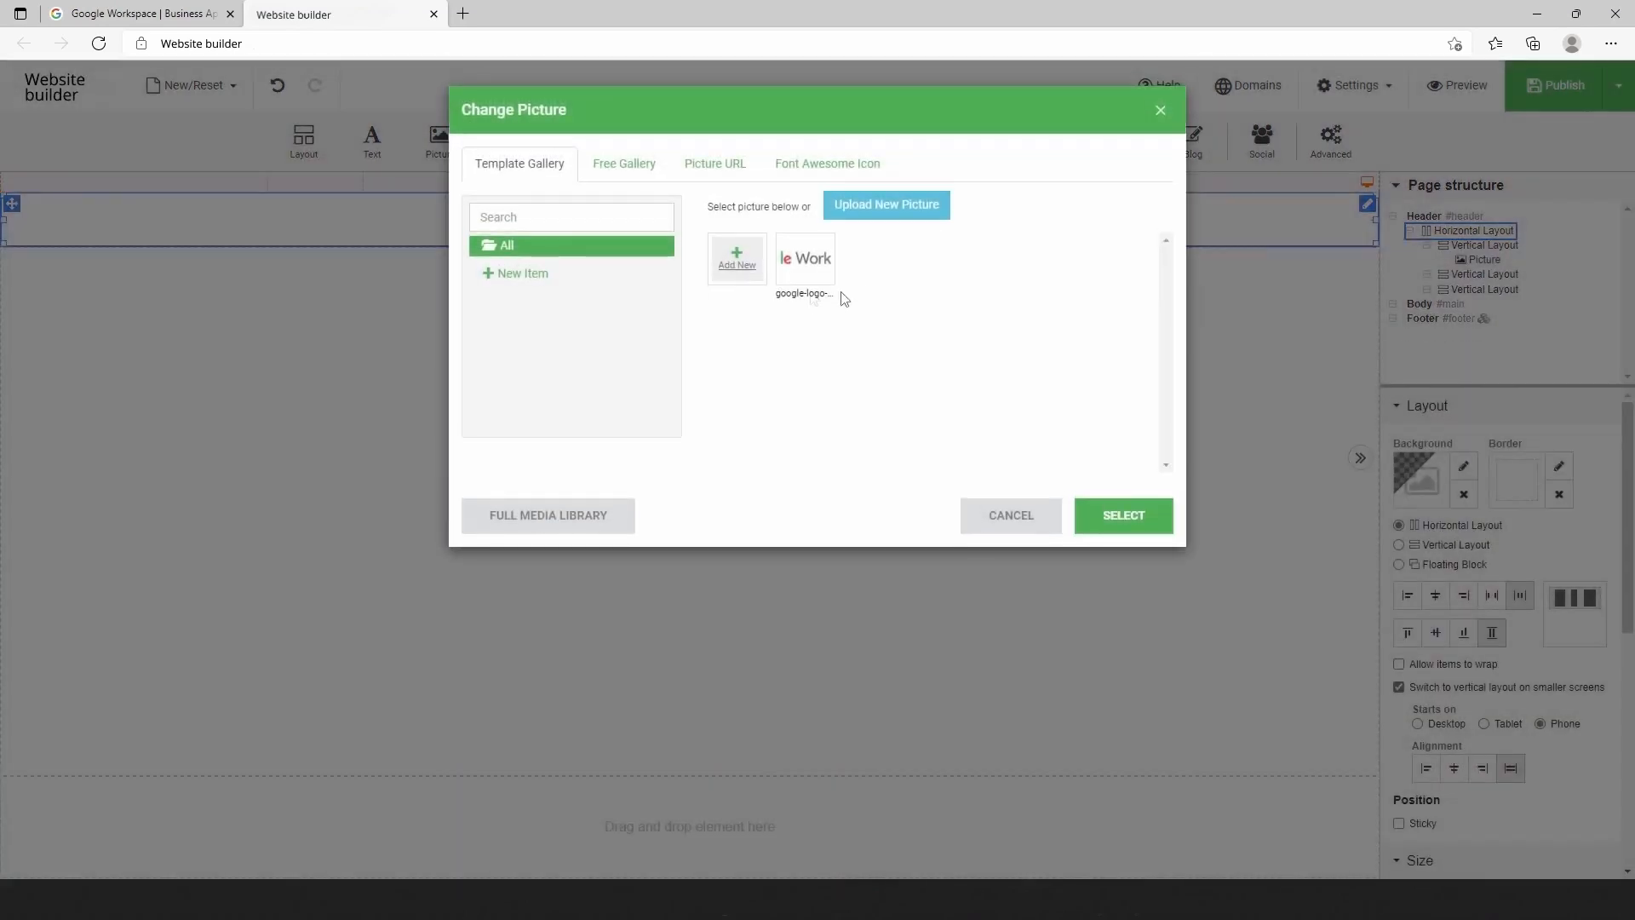
left_click(810, 277)
left_click(1096, 518)
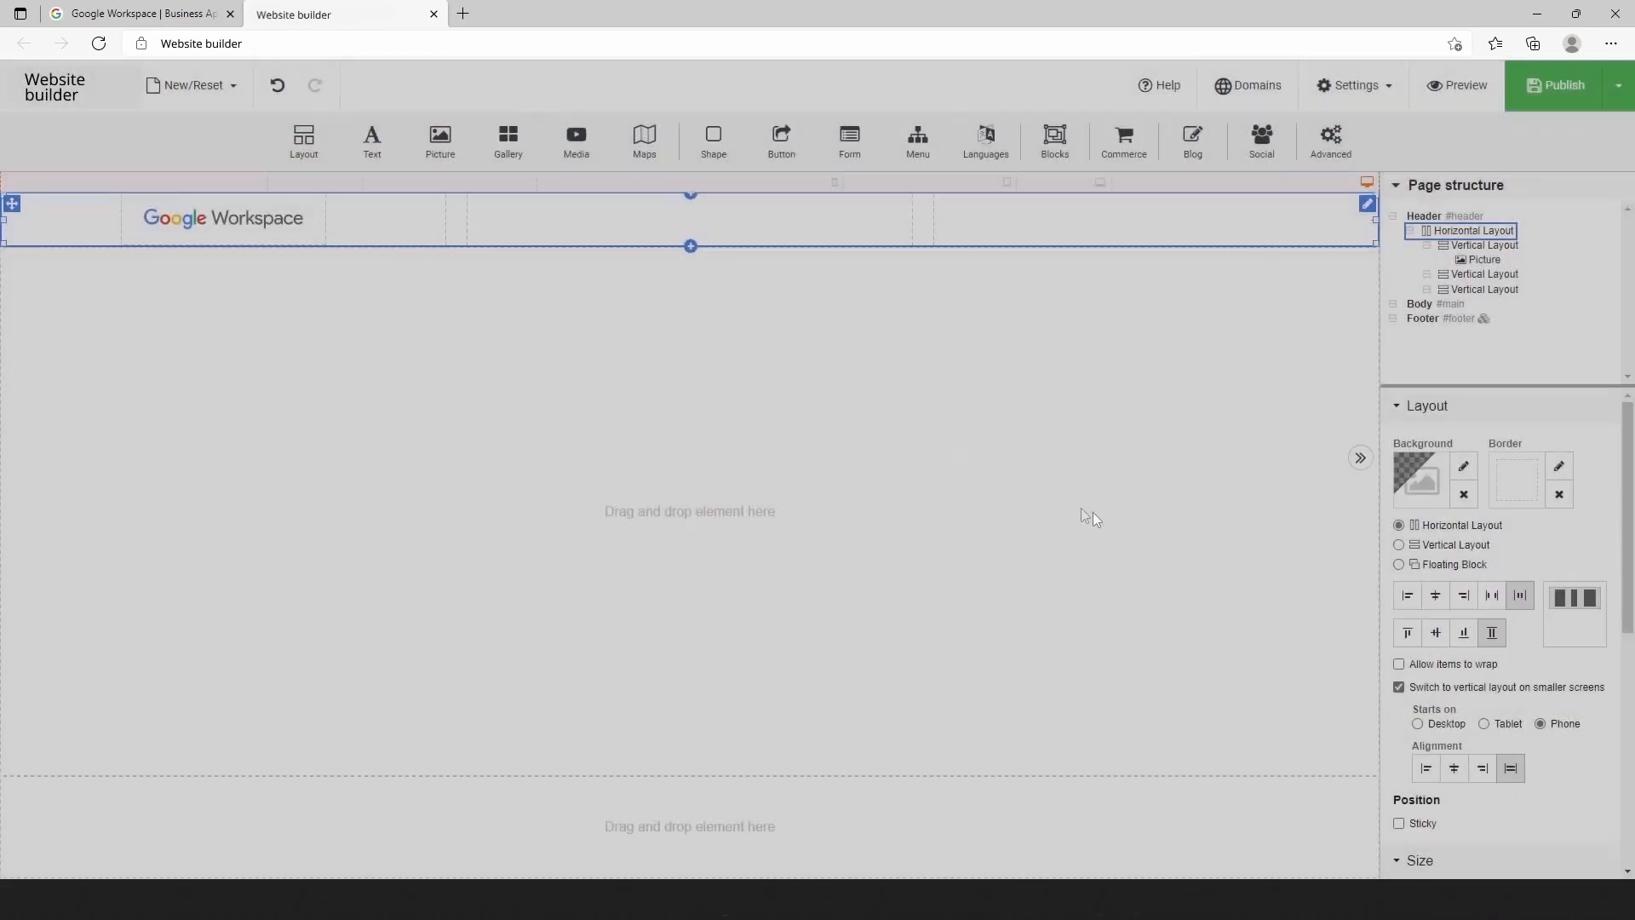
left_click(381, 239)
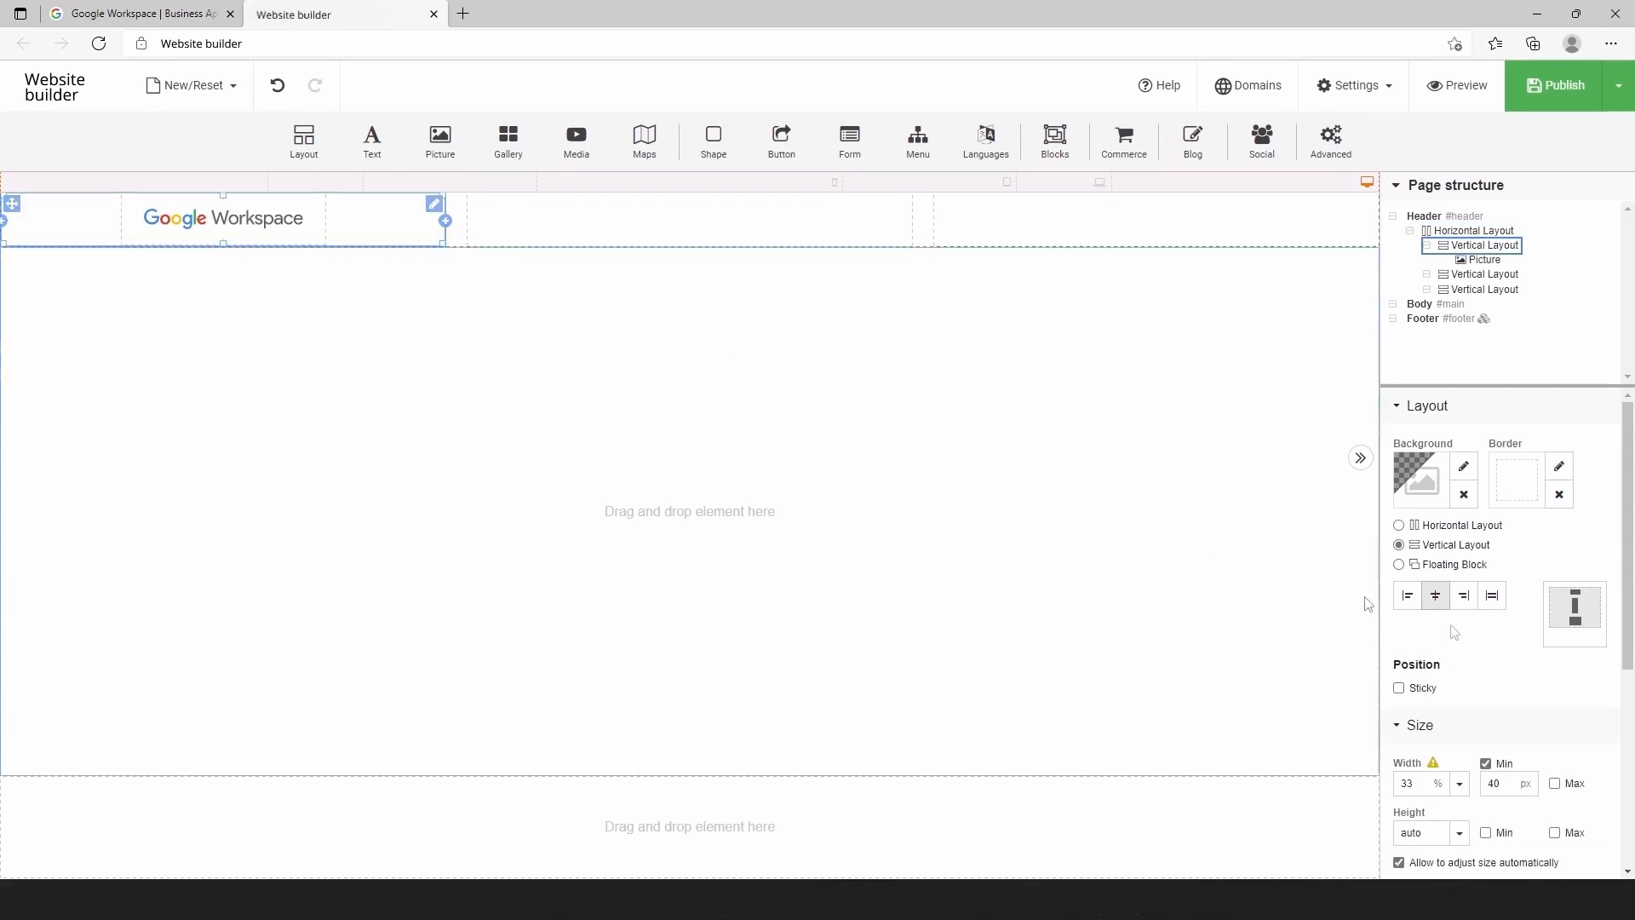
left_click(1407, 595)
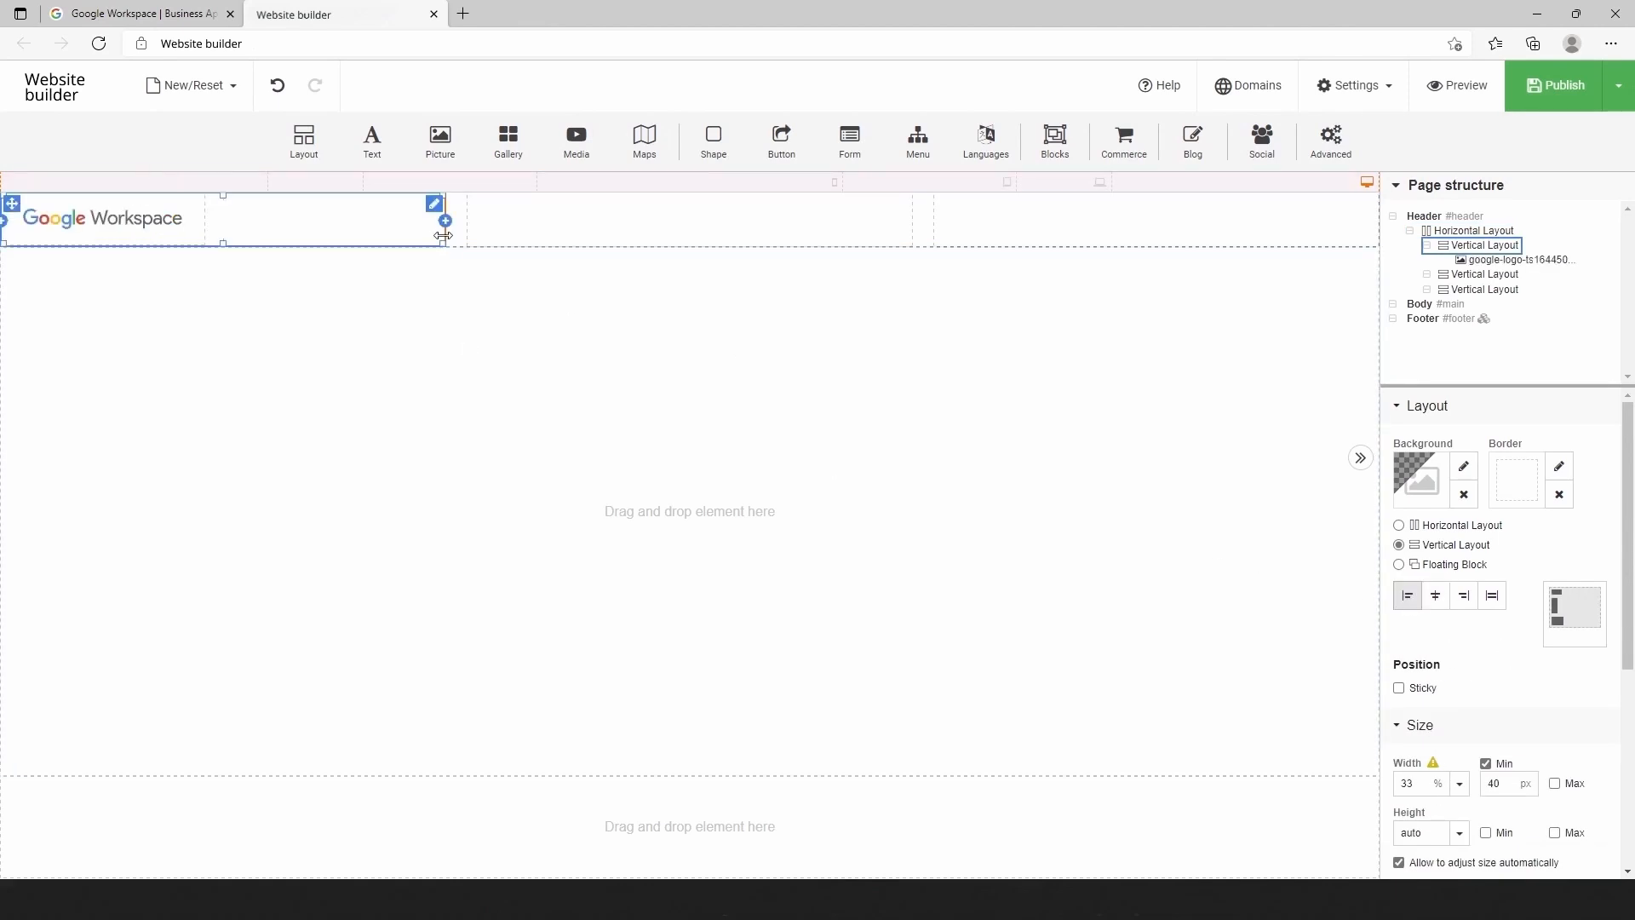
Narrow the logo column to 15% width and slightly reduce the gap between it and the middle column
left_click_drag(442, 235, 204, 223)
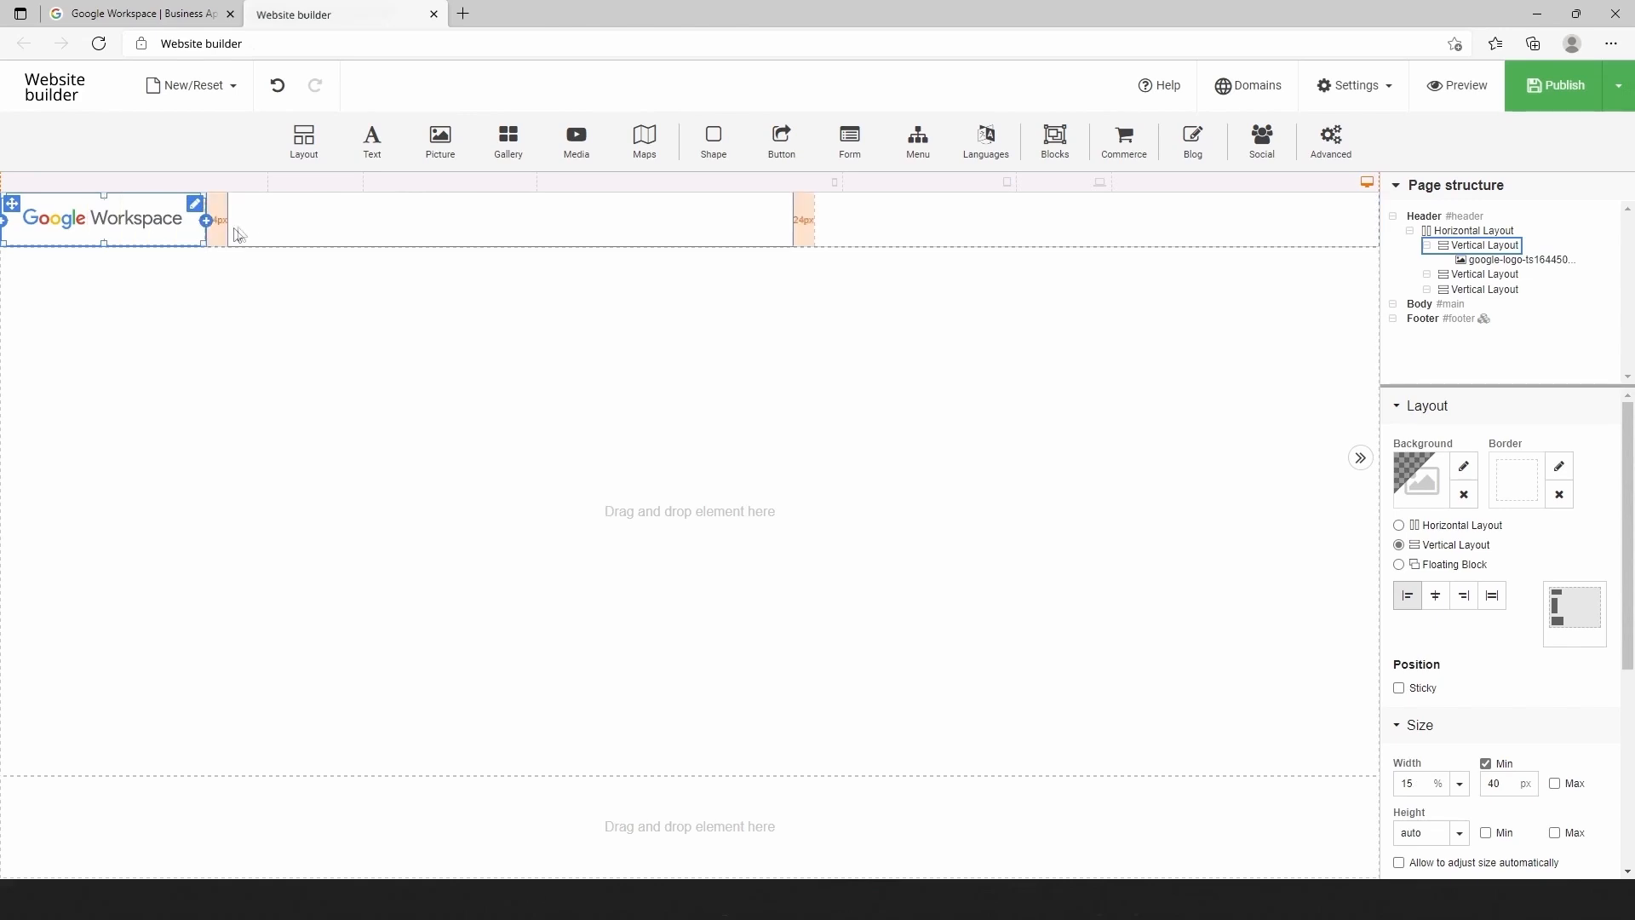
left_click(234, 235)
left_click_drag(227, 230, 221, 231)
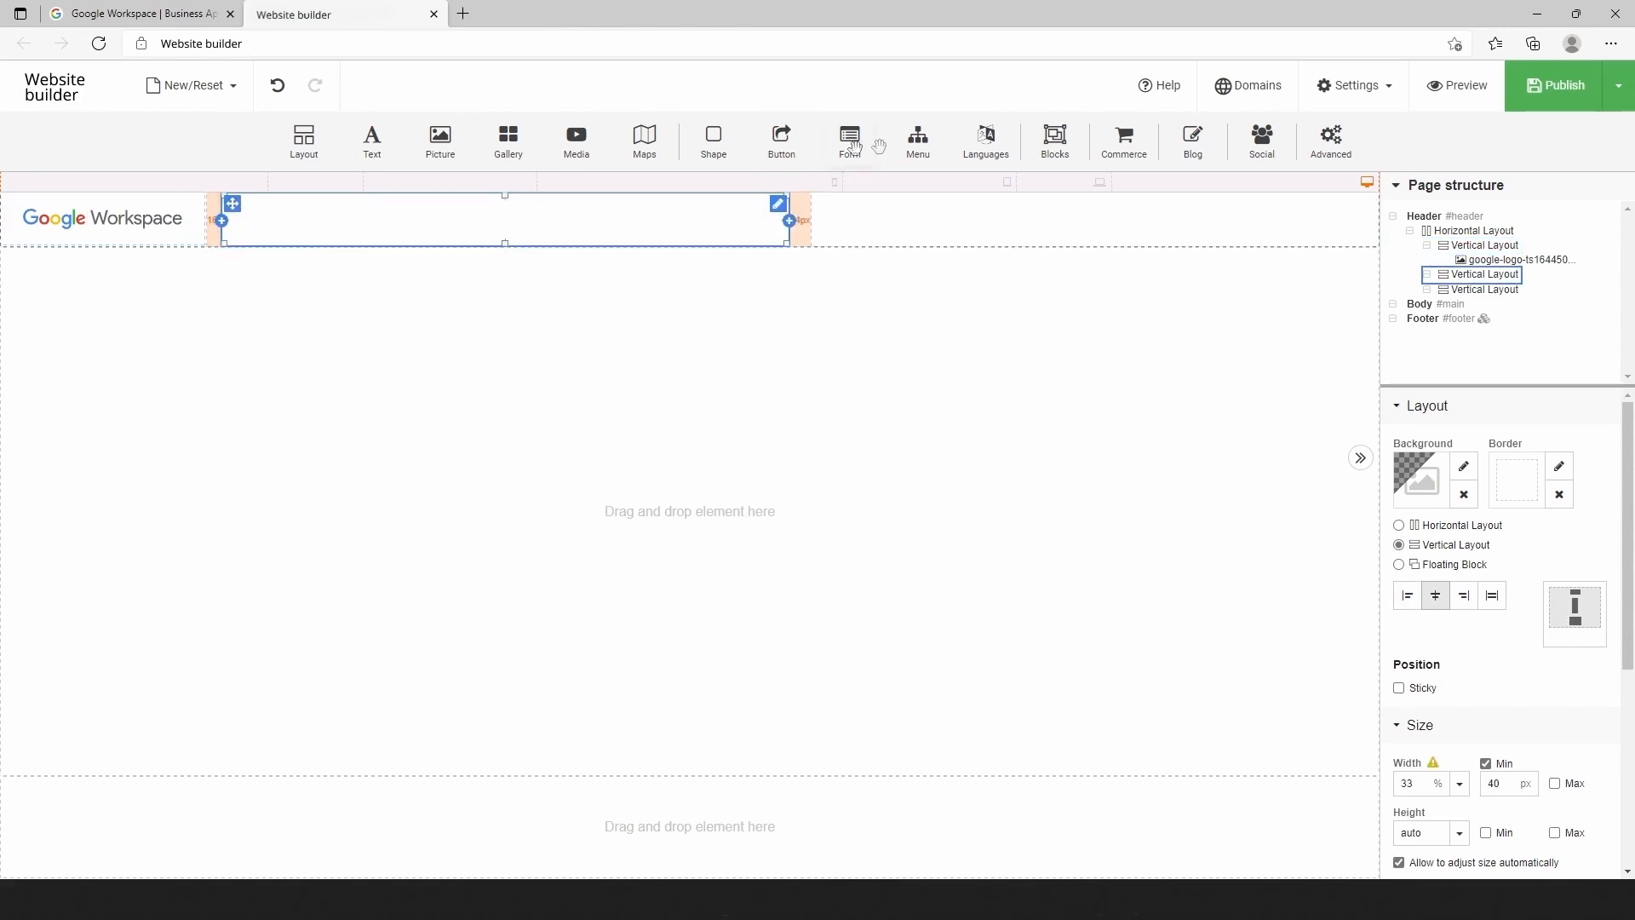
Add the horizontal menu with Home, About us, Services and Contacts to the middle column and left-align it there
left_click_drag(918, 141, 566, 228)
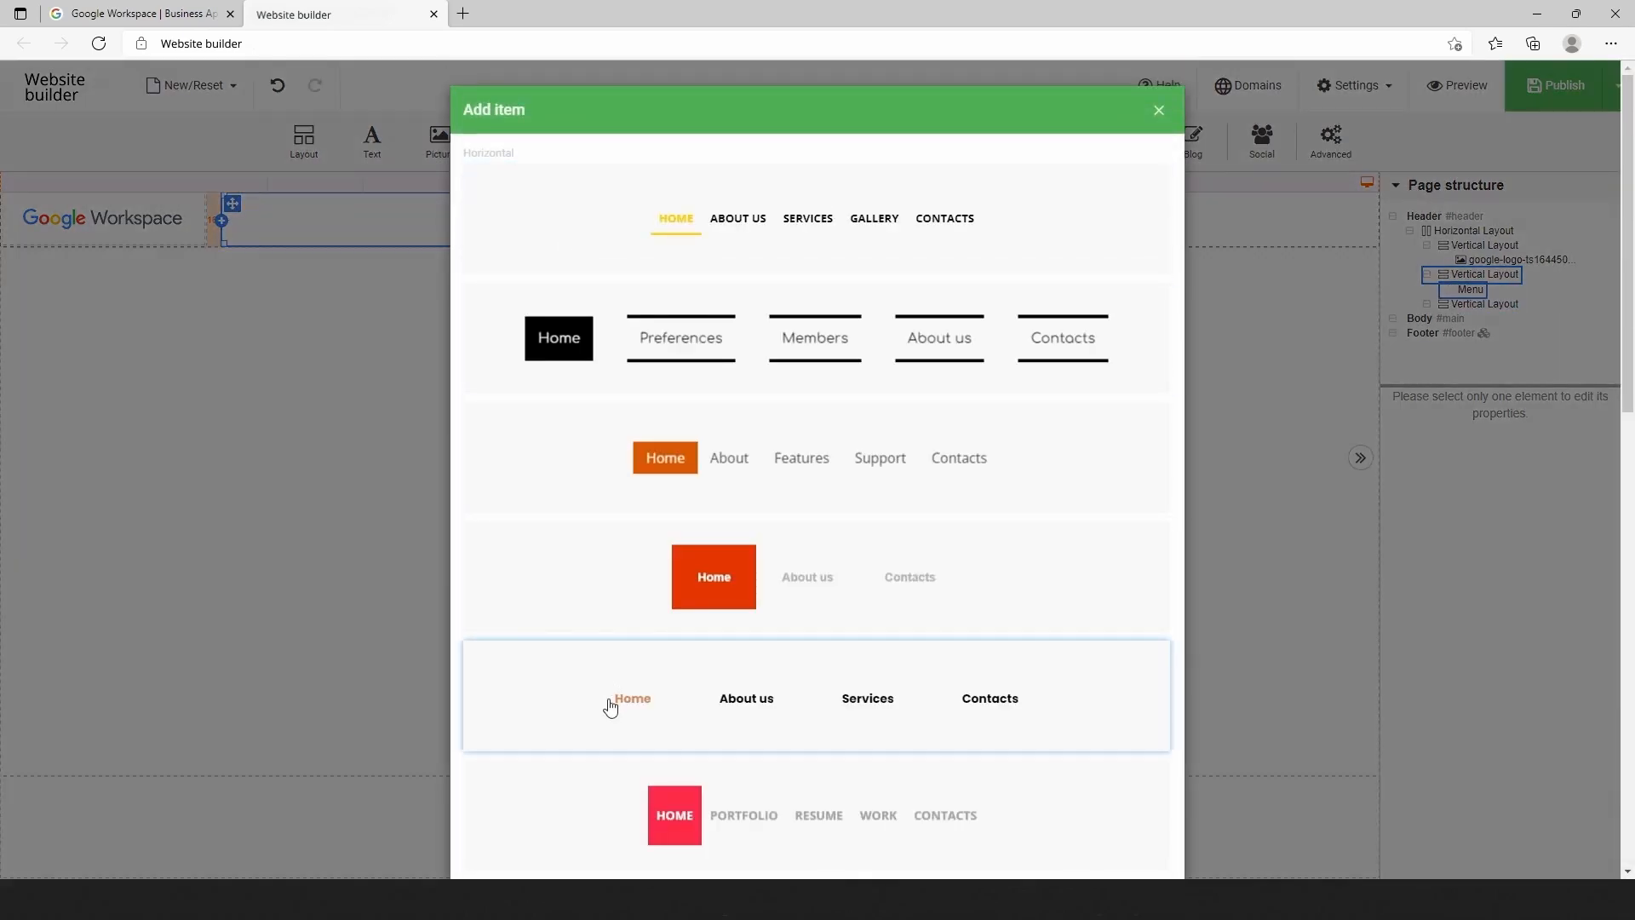
left_click(609, 708)
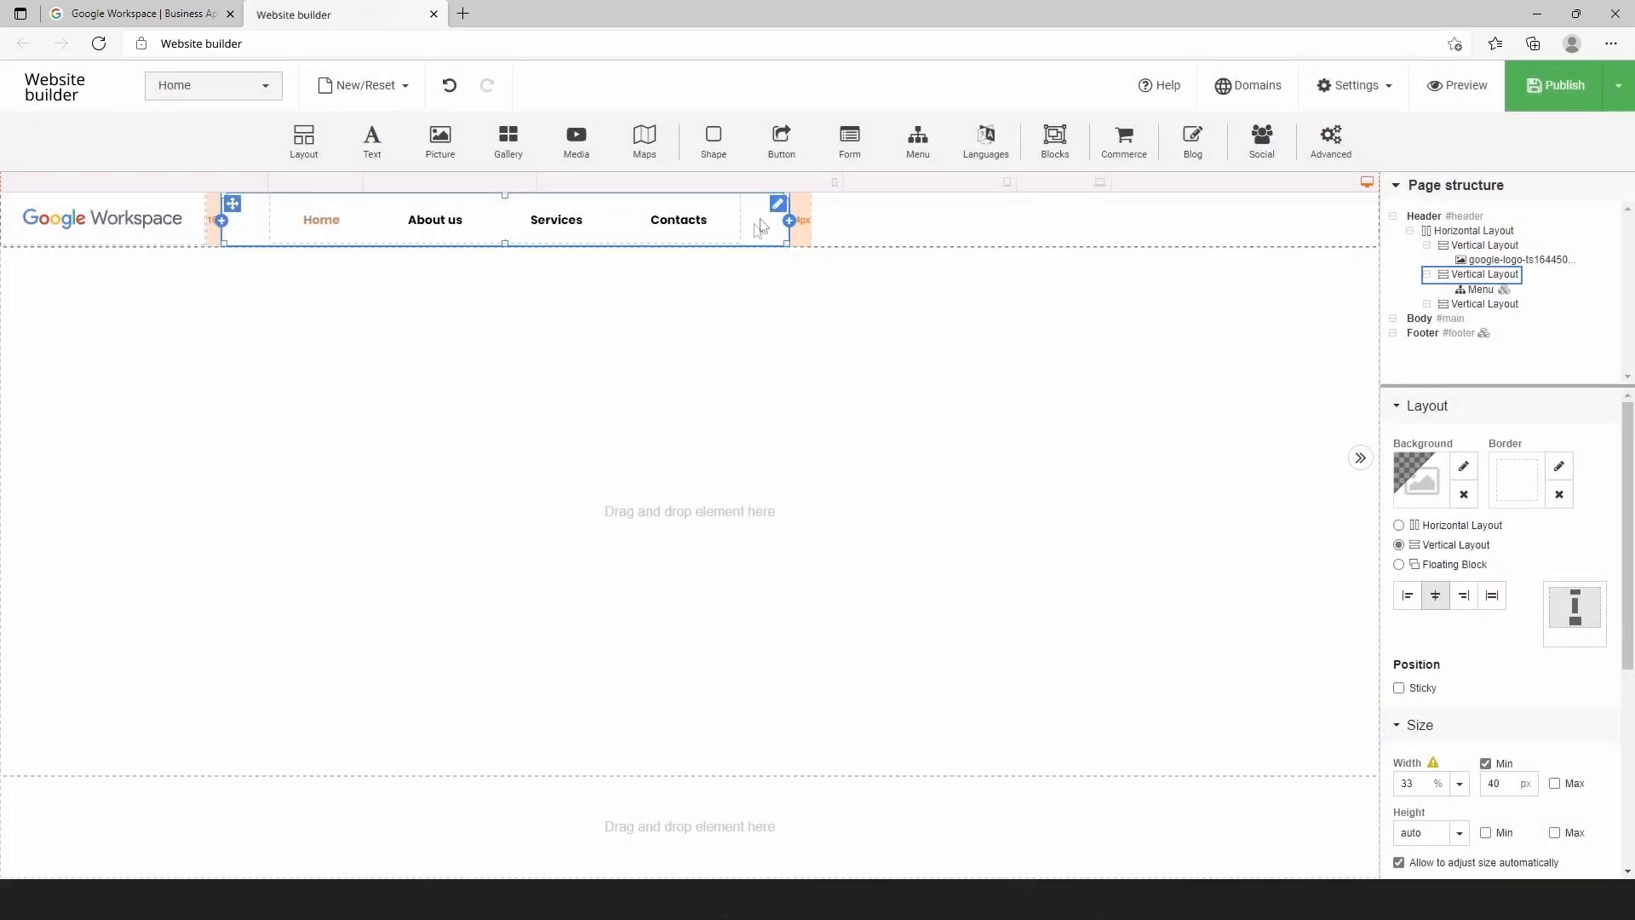
left_click(1408, 598)
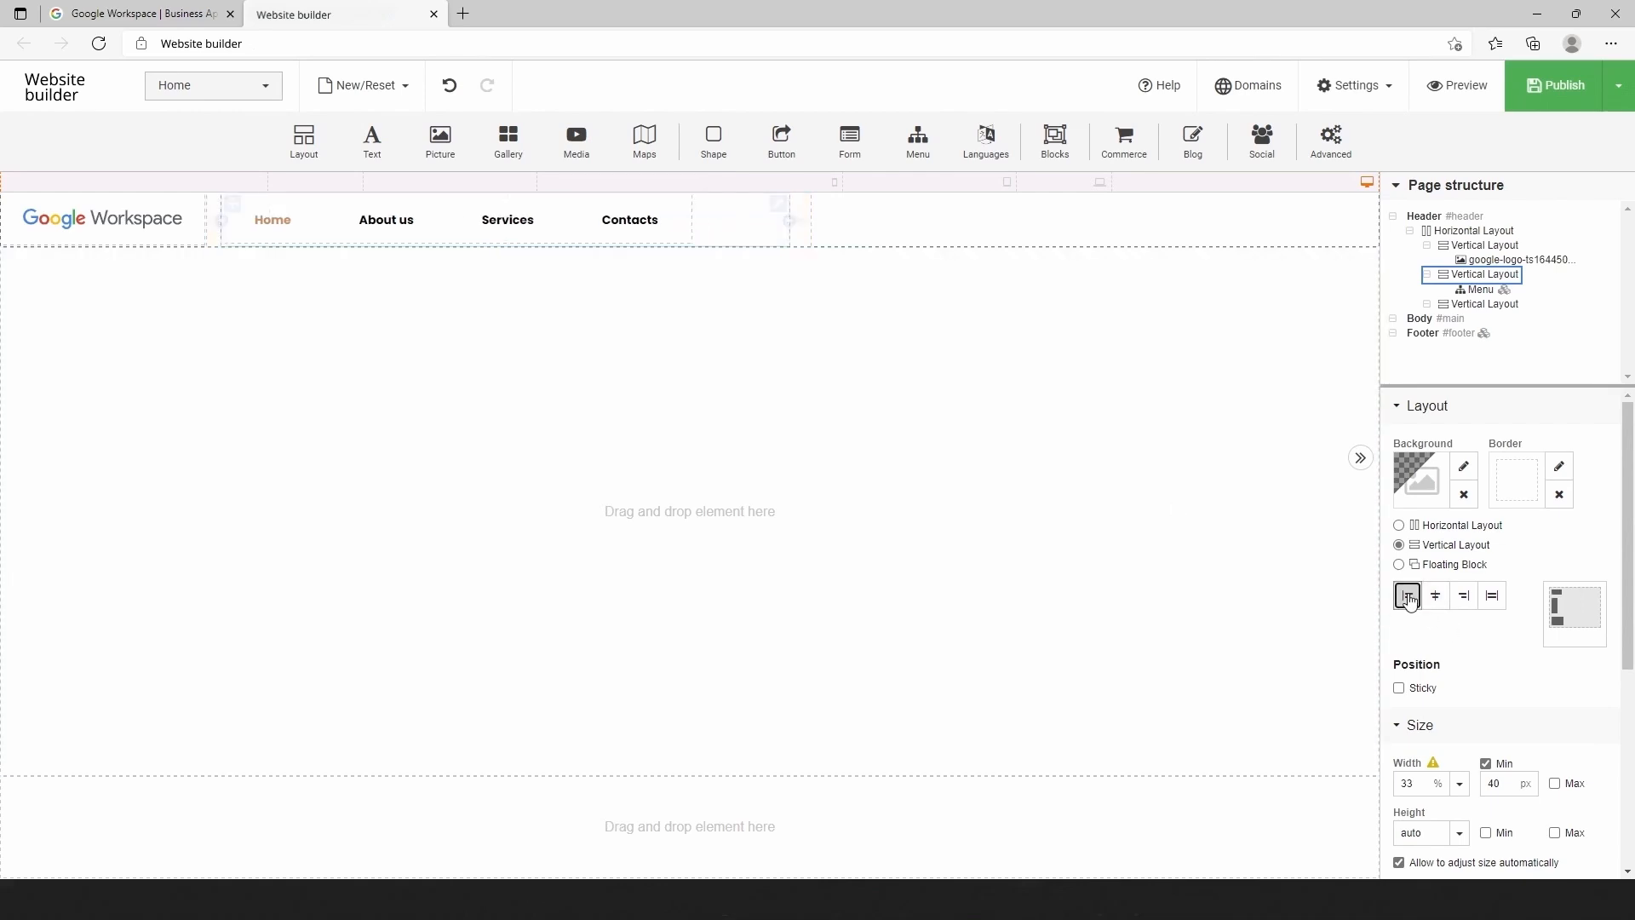
Edit the header menu's items, renaming Home to Solutions and About us to Products
left_click(689, 201)
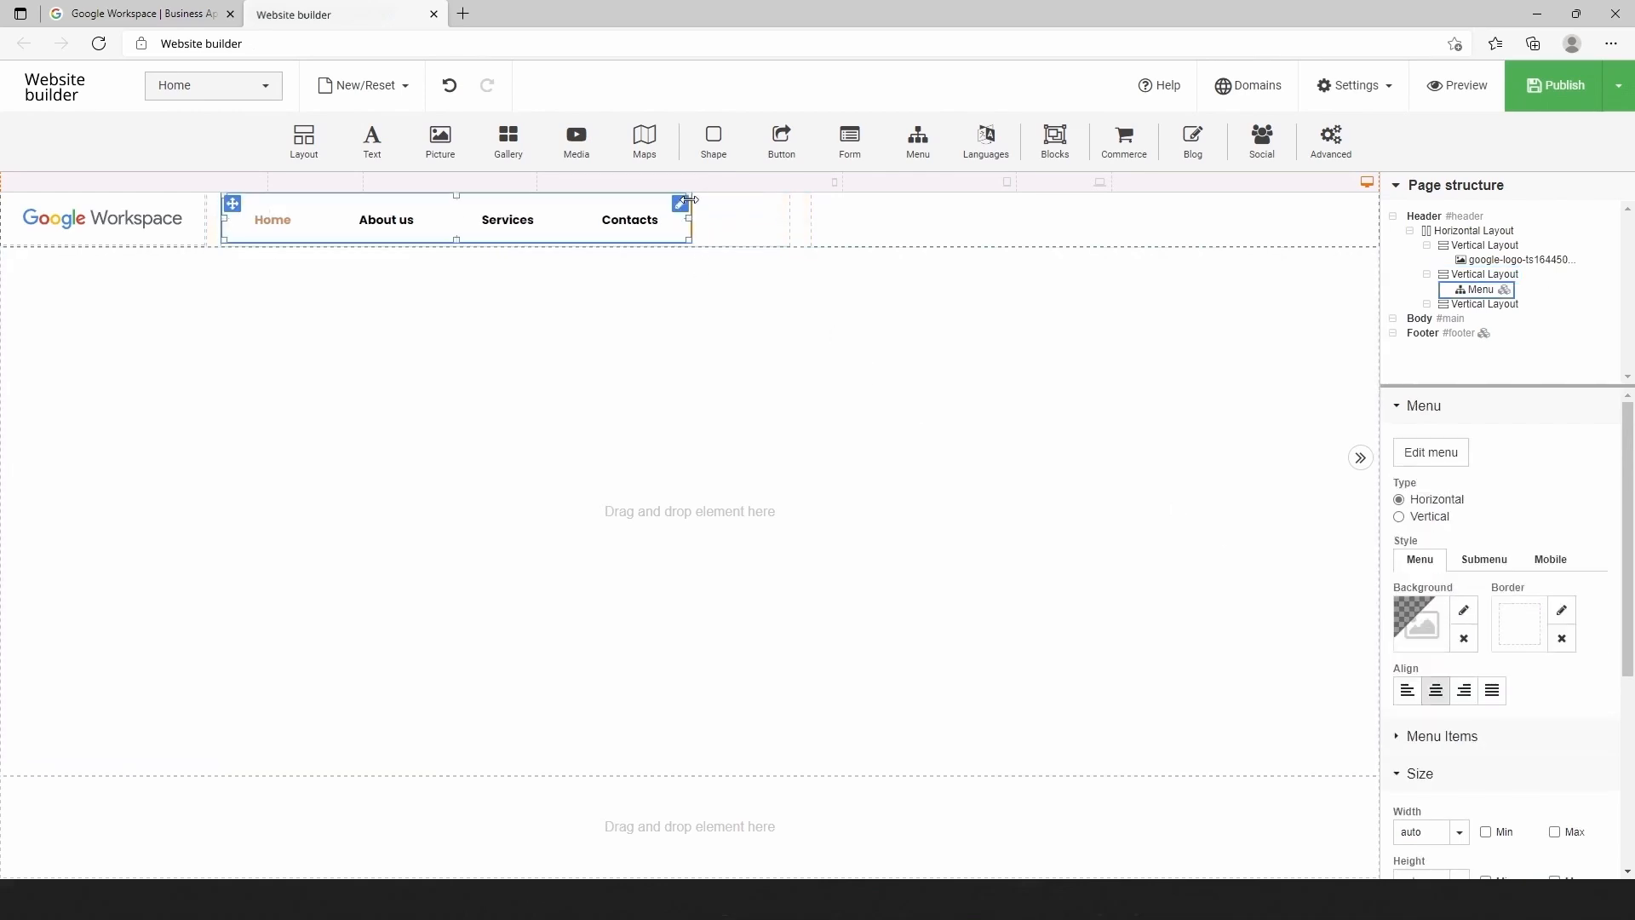
left_click(686, 207)
left_click(725, 252)
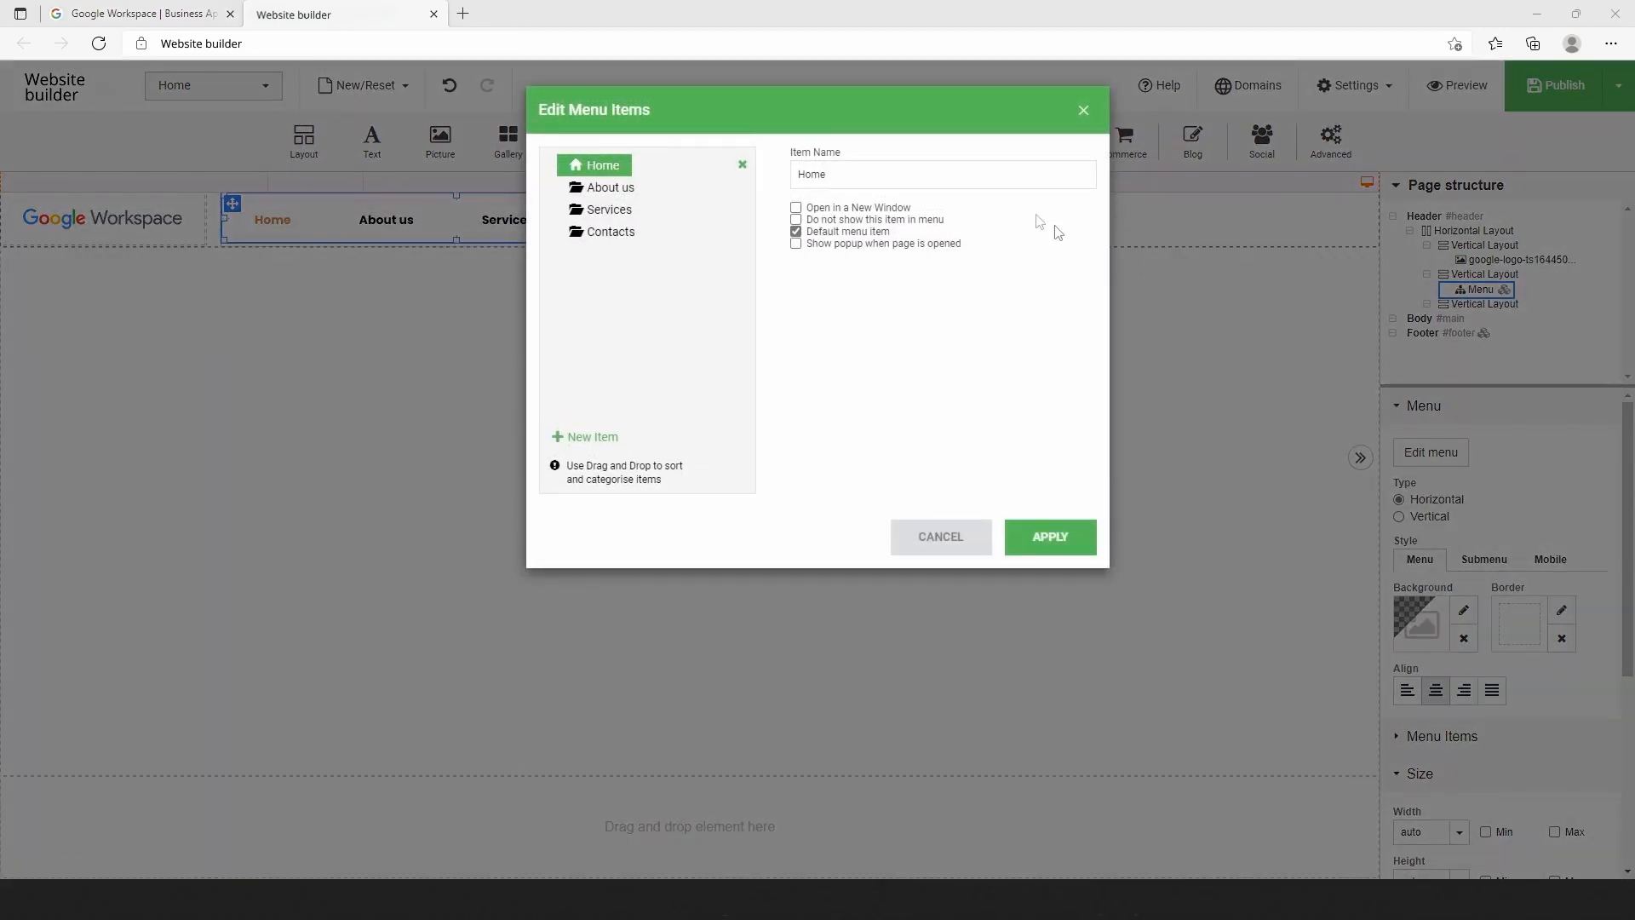
double_click(845, 172)
type("S")
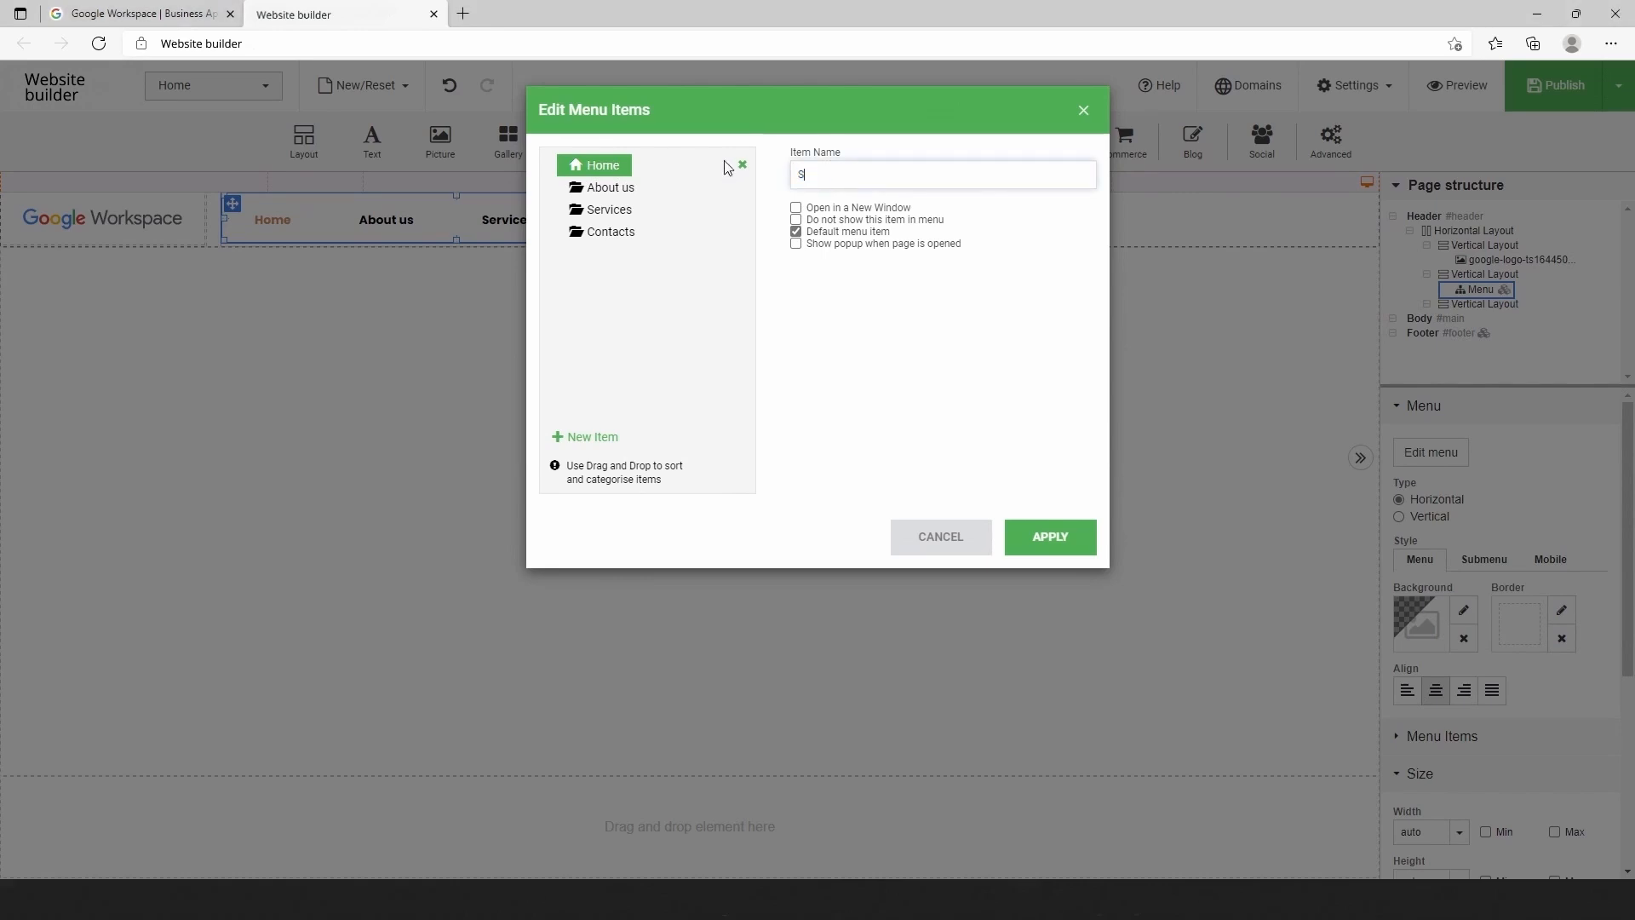
type("olutions")
left_click(725, 188)
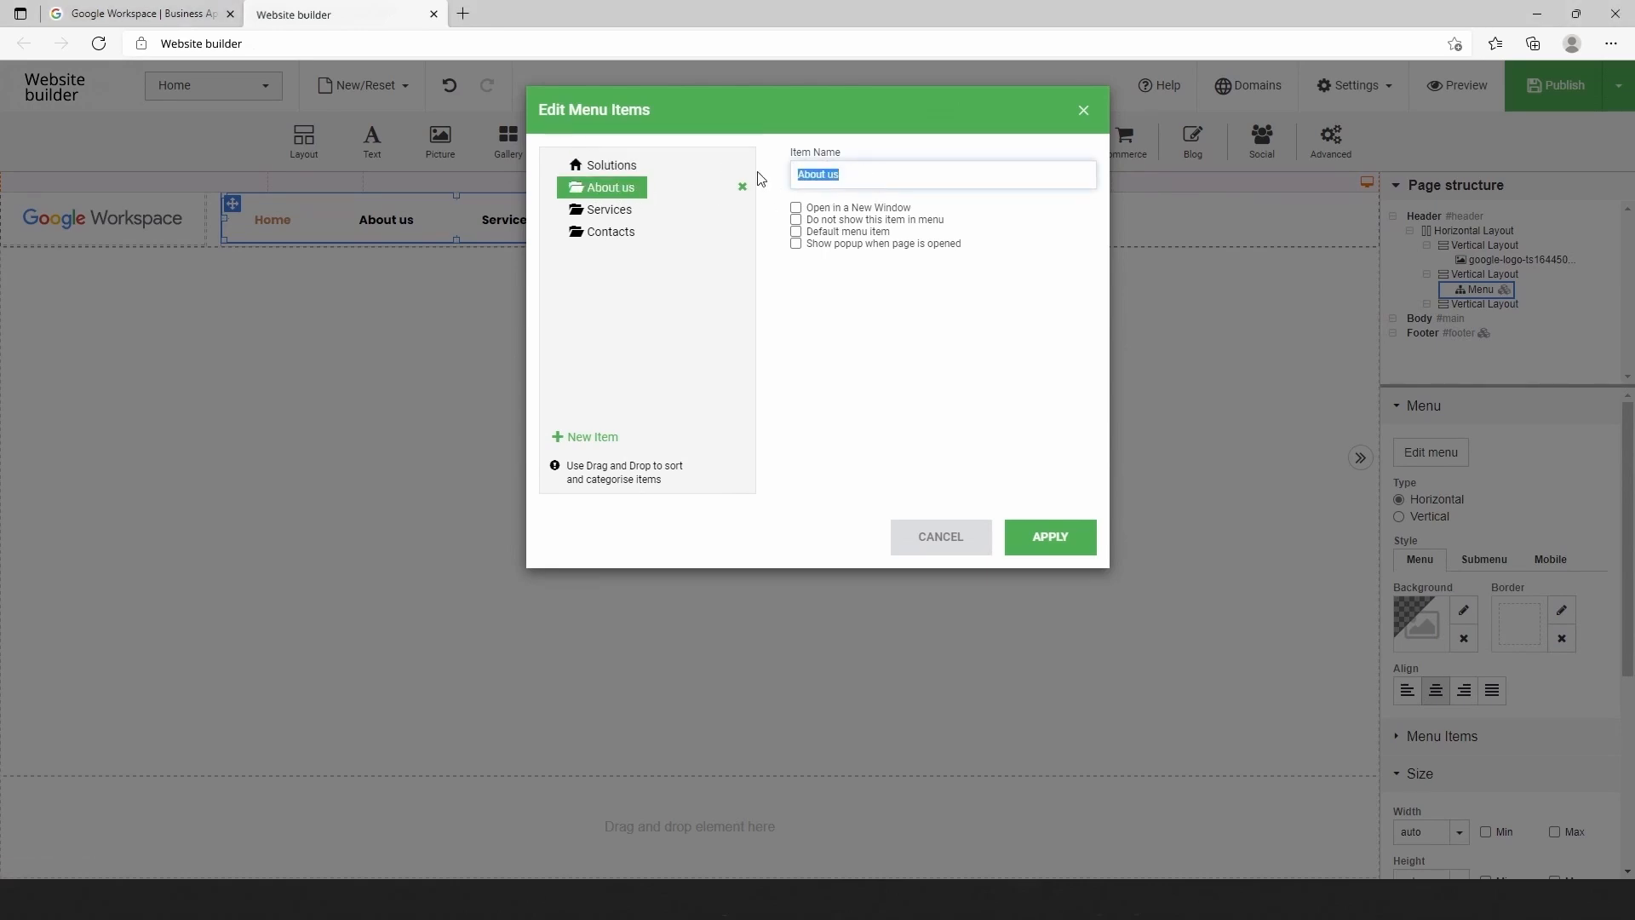
type("Pricing")
Rename the Services menu item to Pricing and Contacts to Resources, and apply the menu changes
left_click(607, 209)
type("Pl")
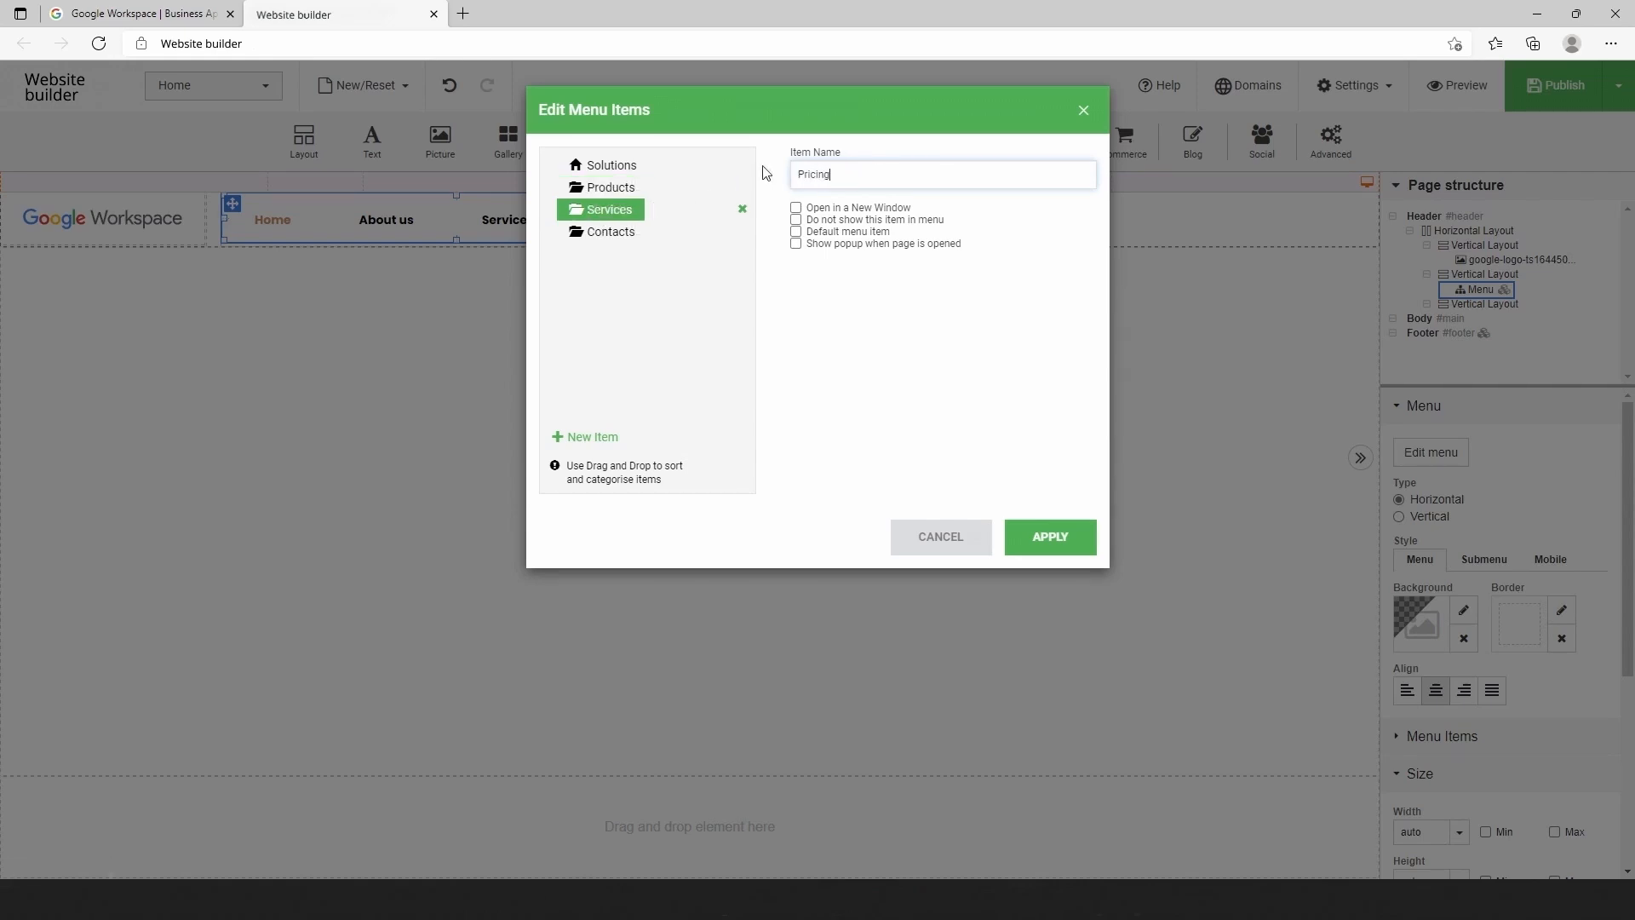
left_click(607, 231)
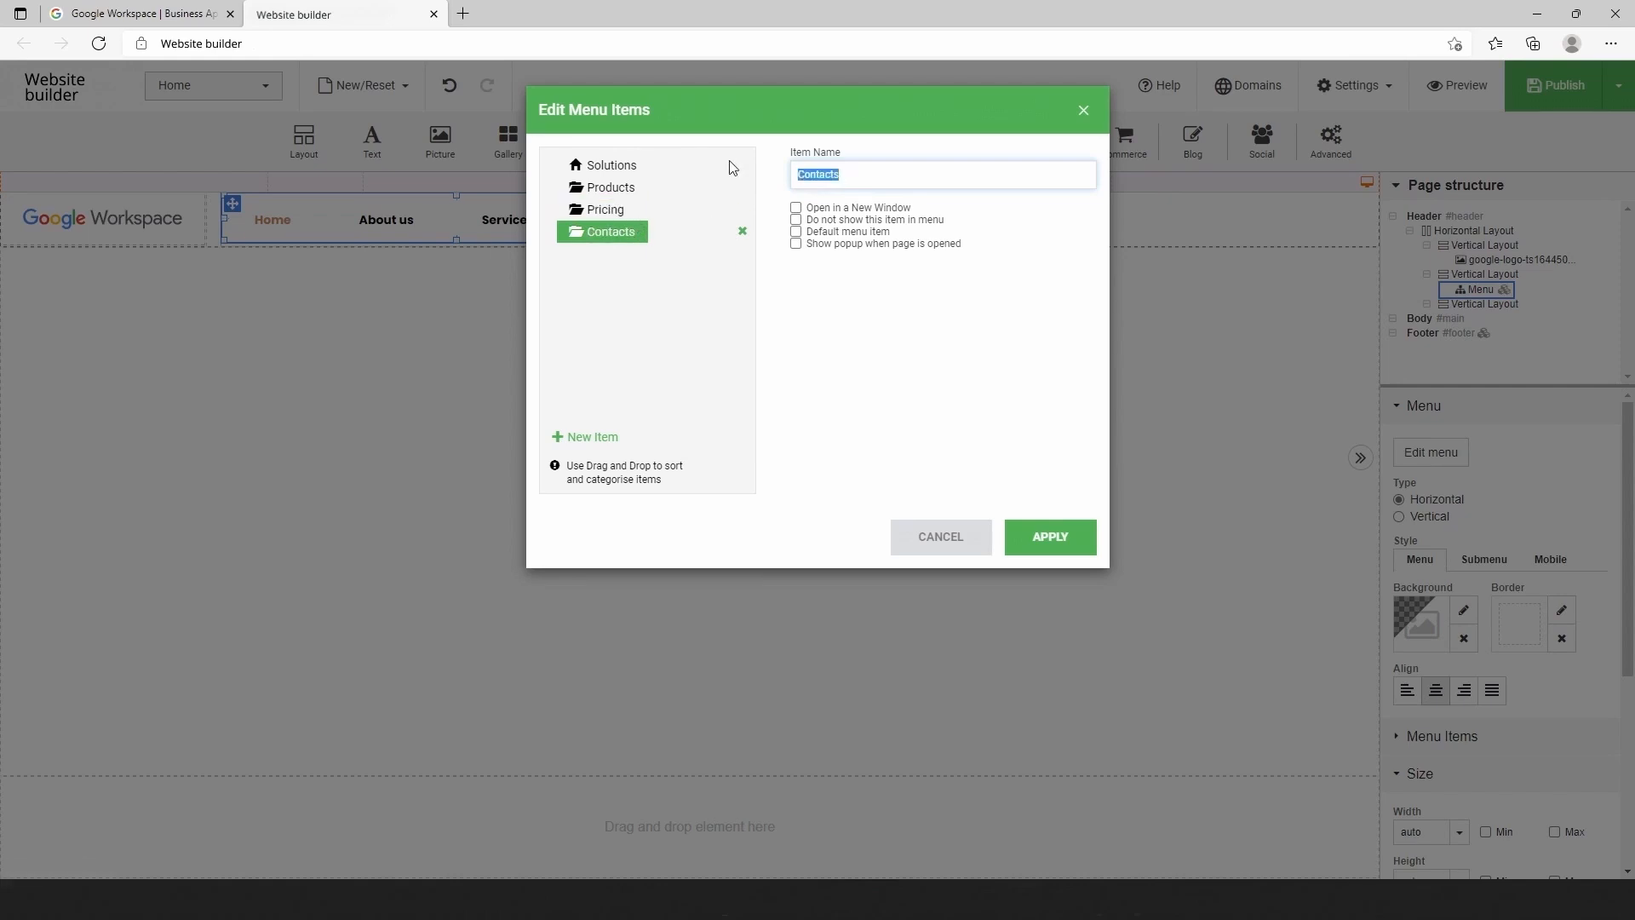
type("Resources")
left_click(1066, 538)
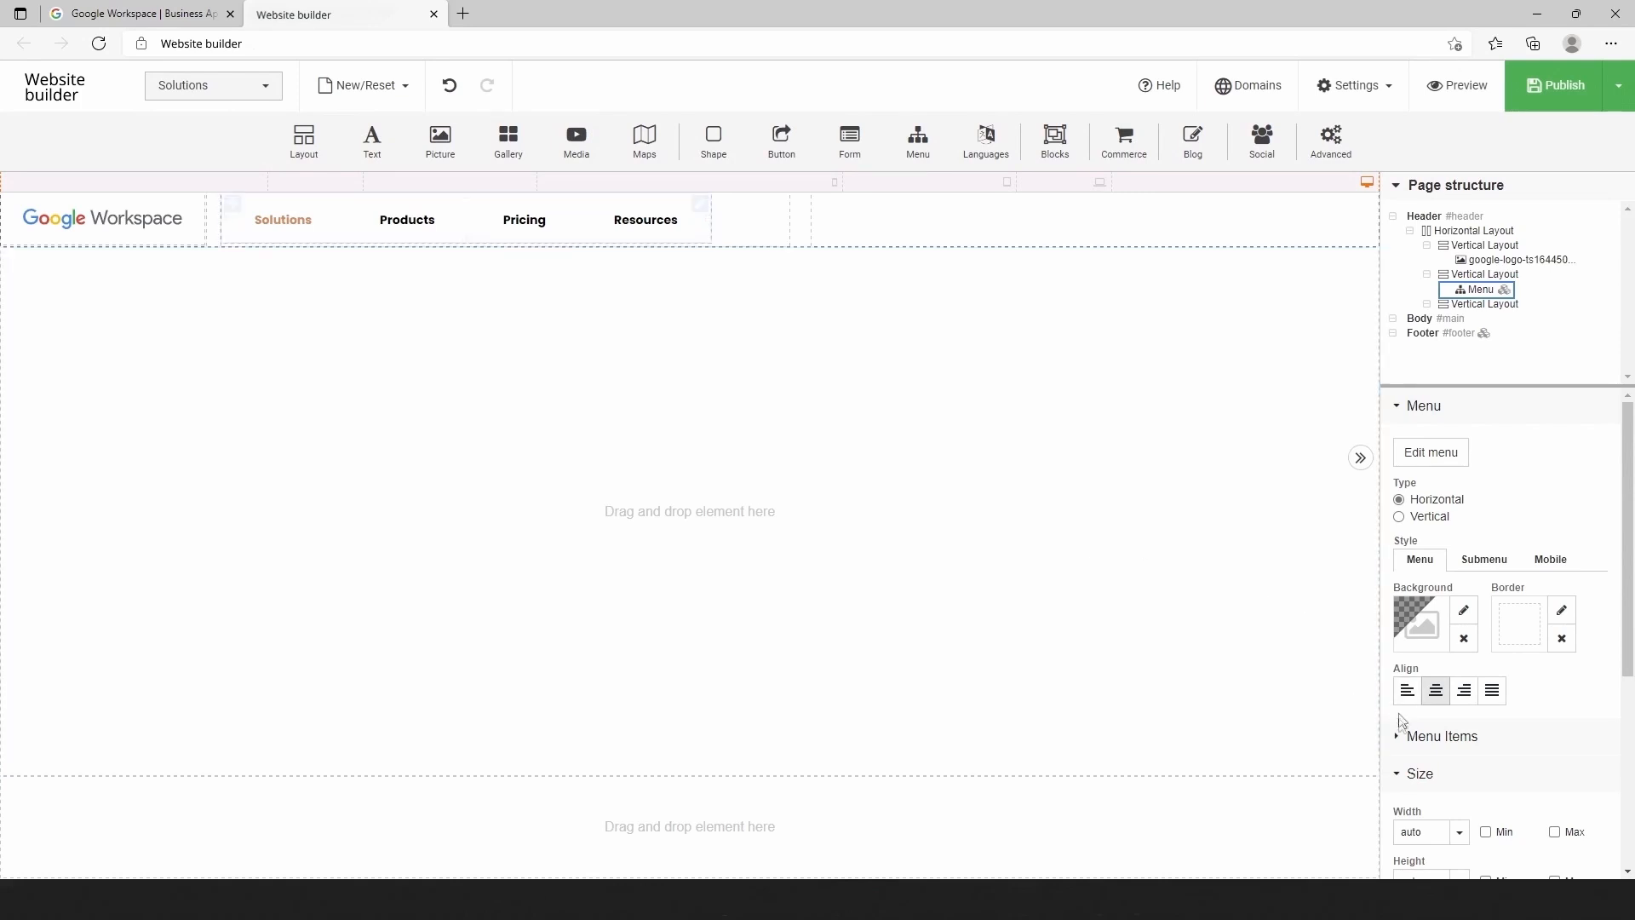
Set the font of the header menu items to Roboto
left_click(1396, 738)
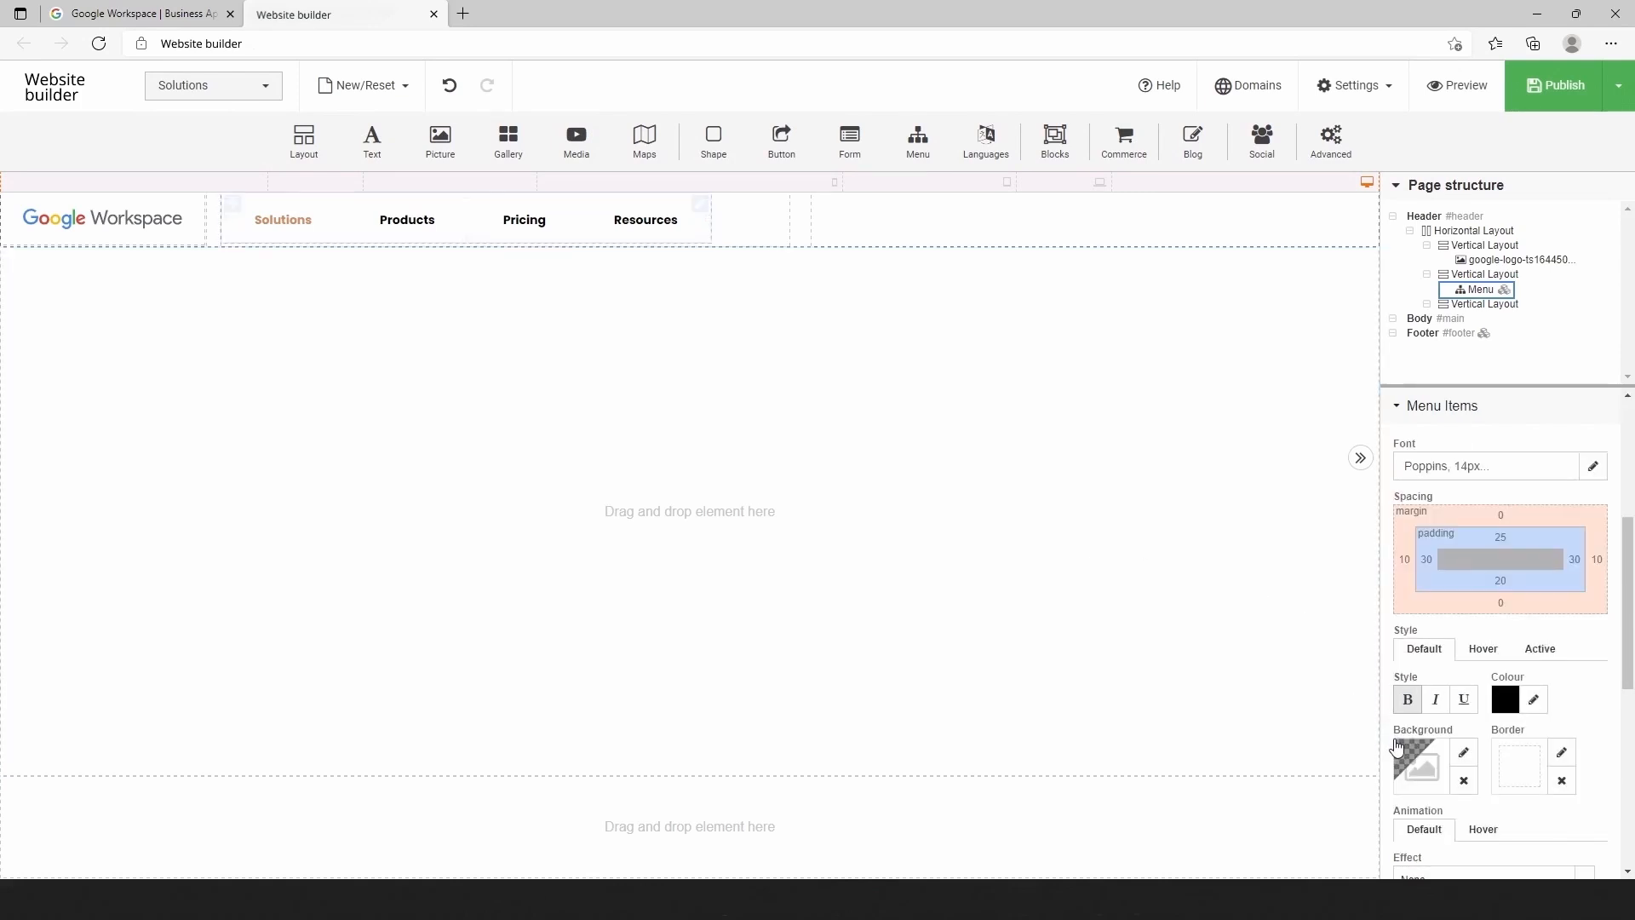
scroll(1434, 703, "down", 1)
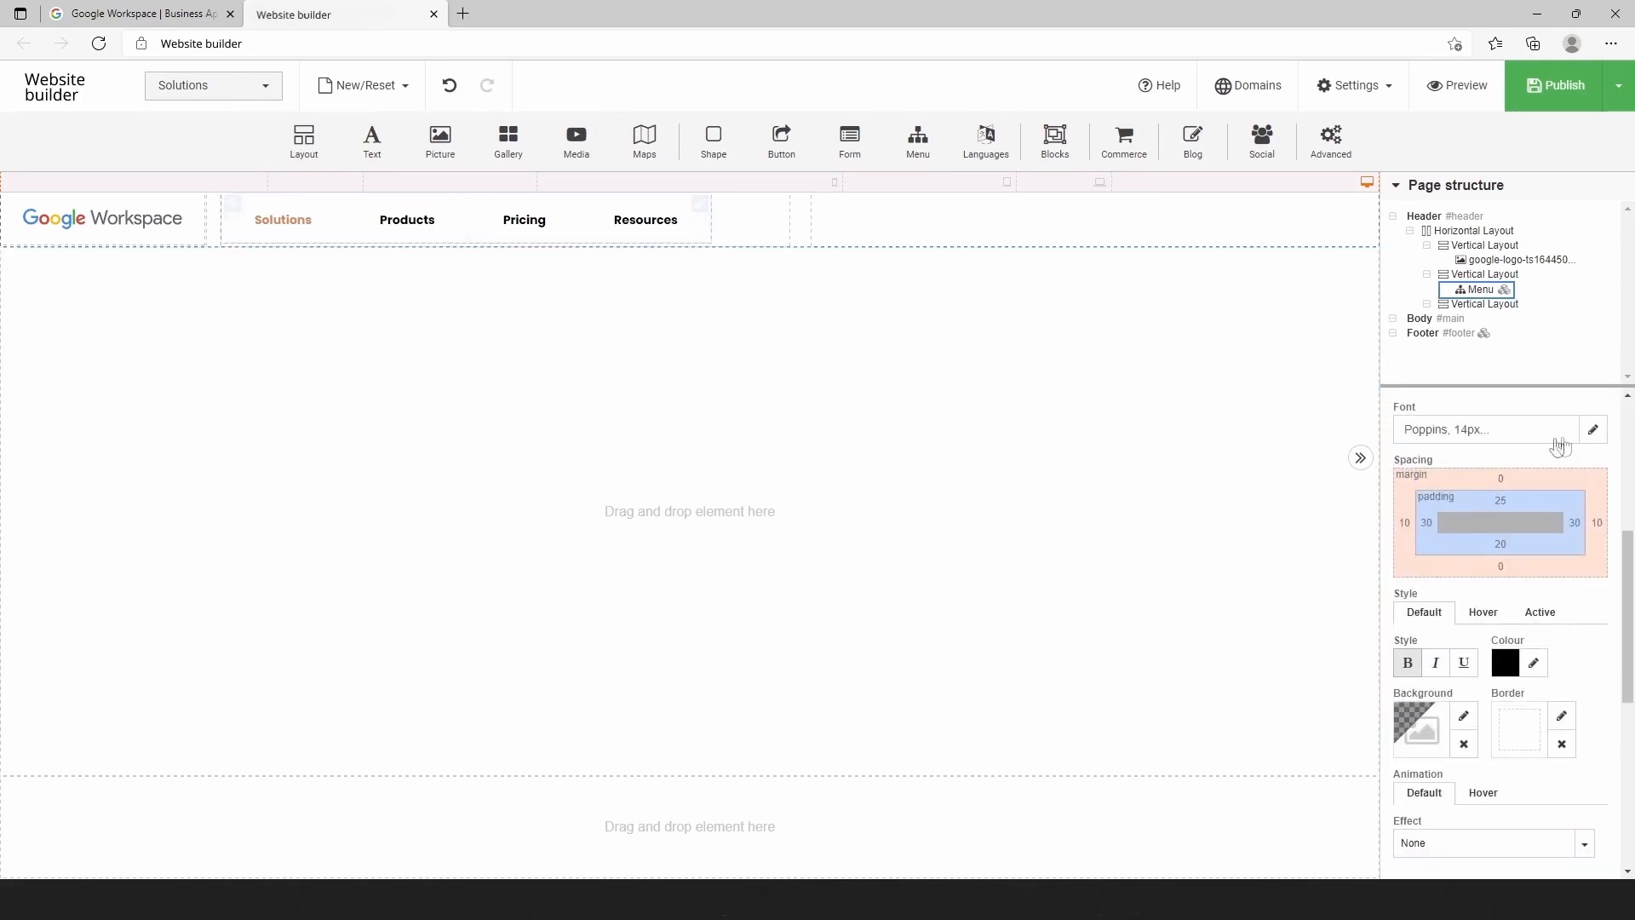
left_click(1593, 429)
left_click(1408, 397)
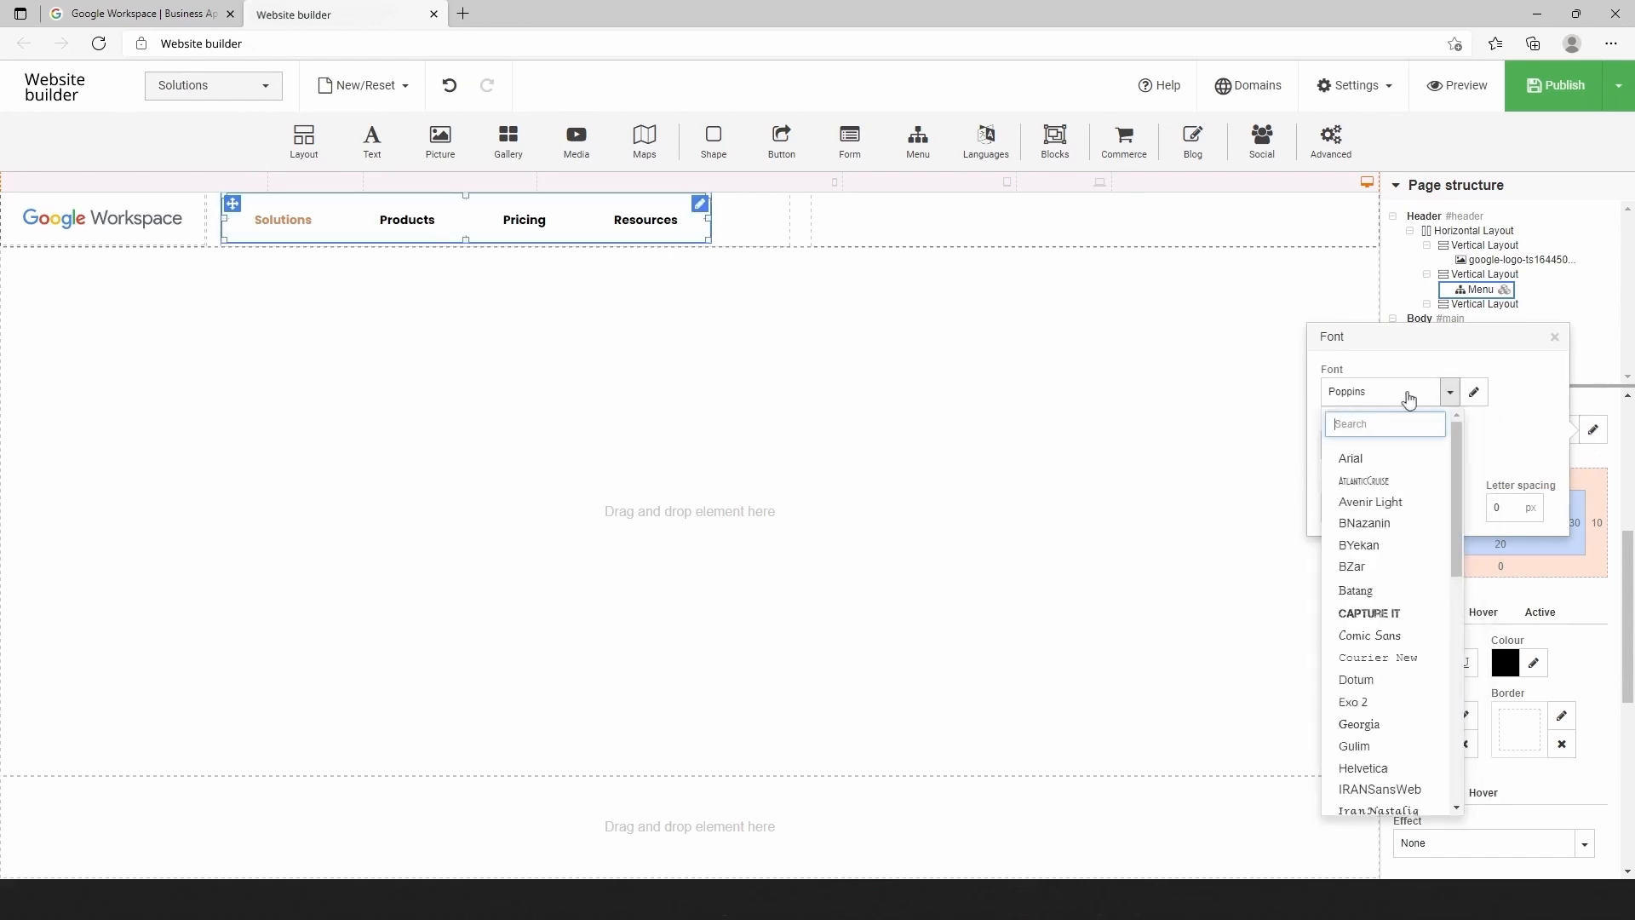
type("Robot")
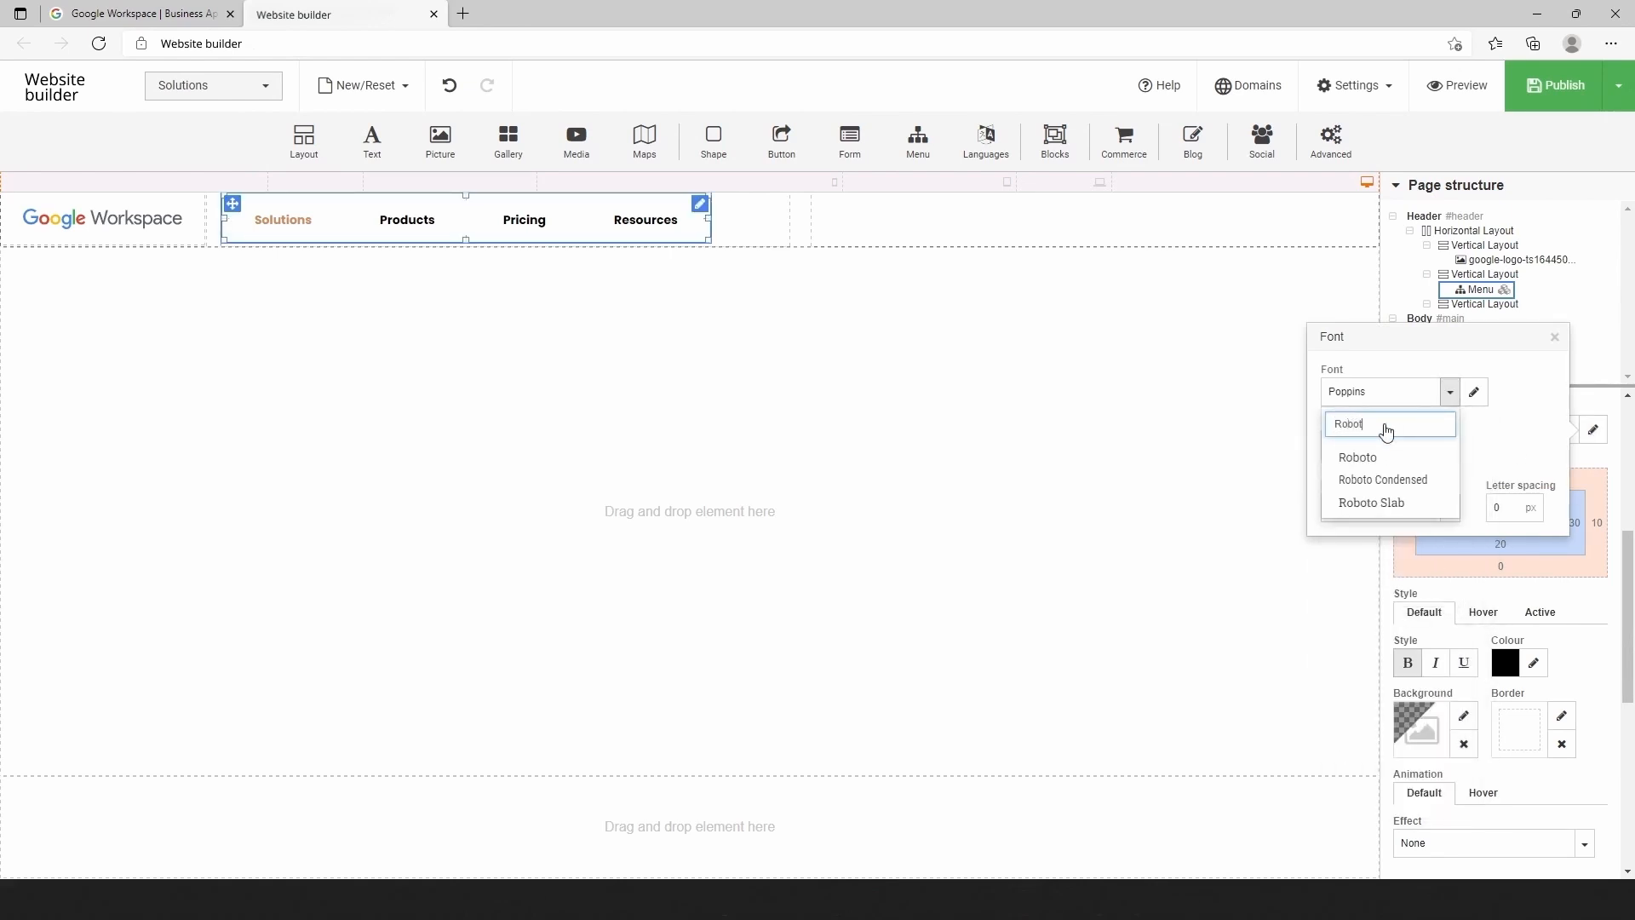
left_click(1387, 458)
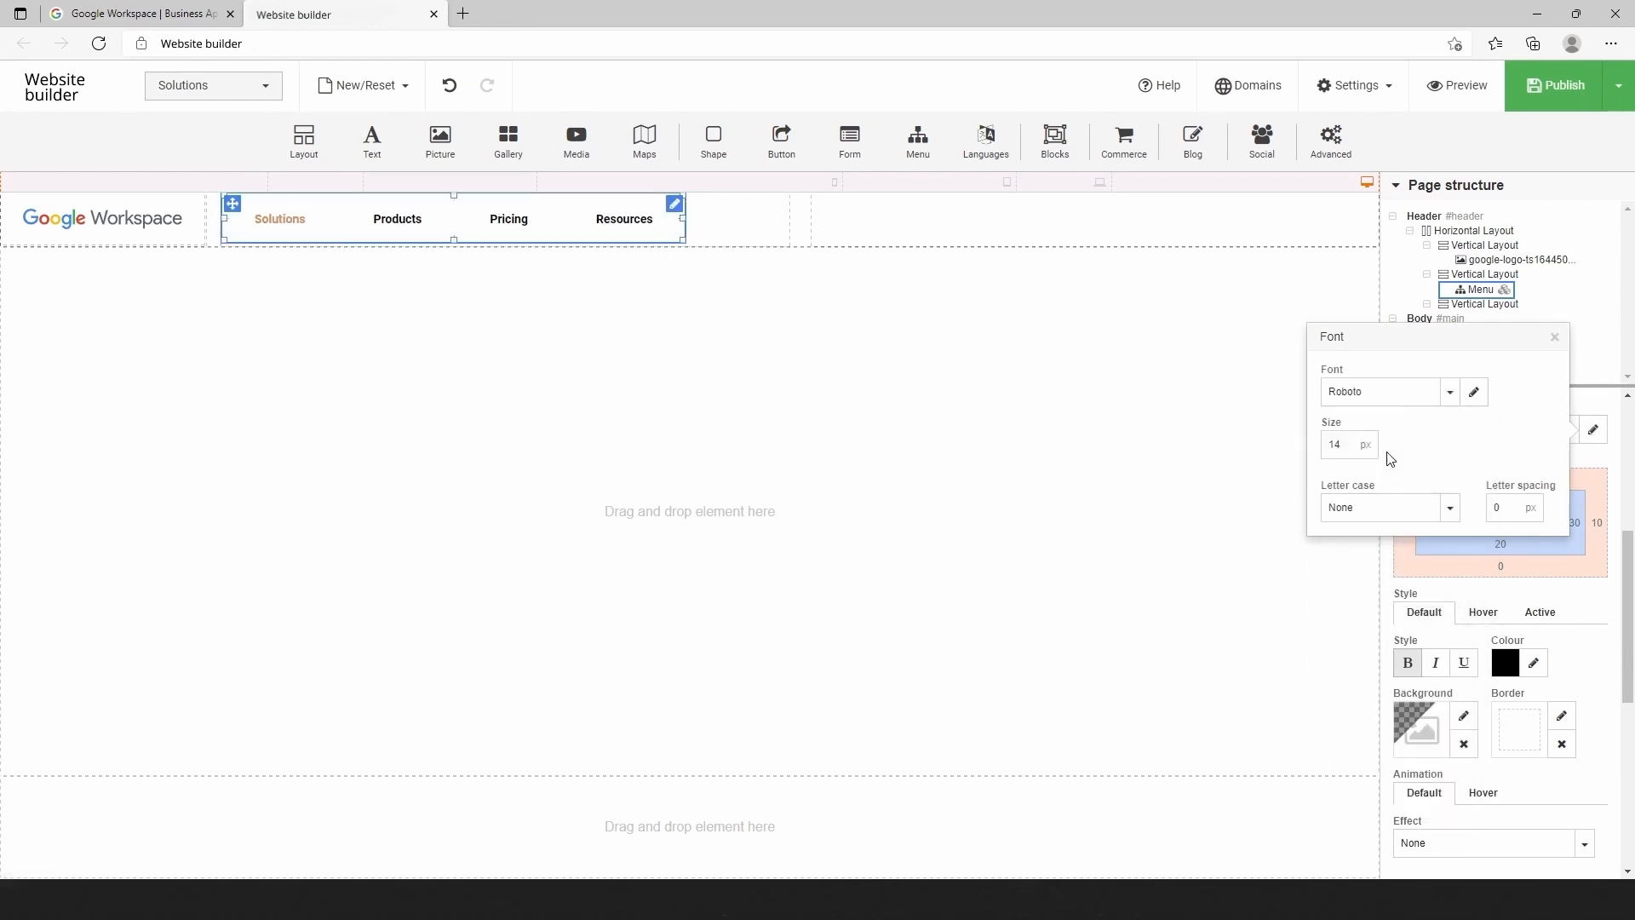
left_click(1554, 339)
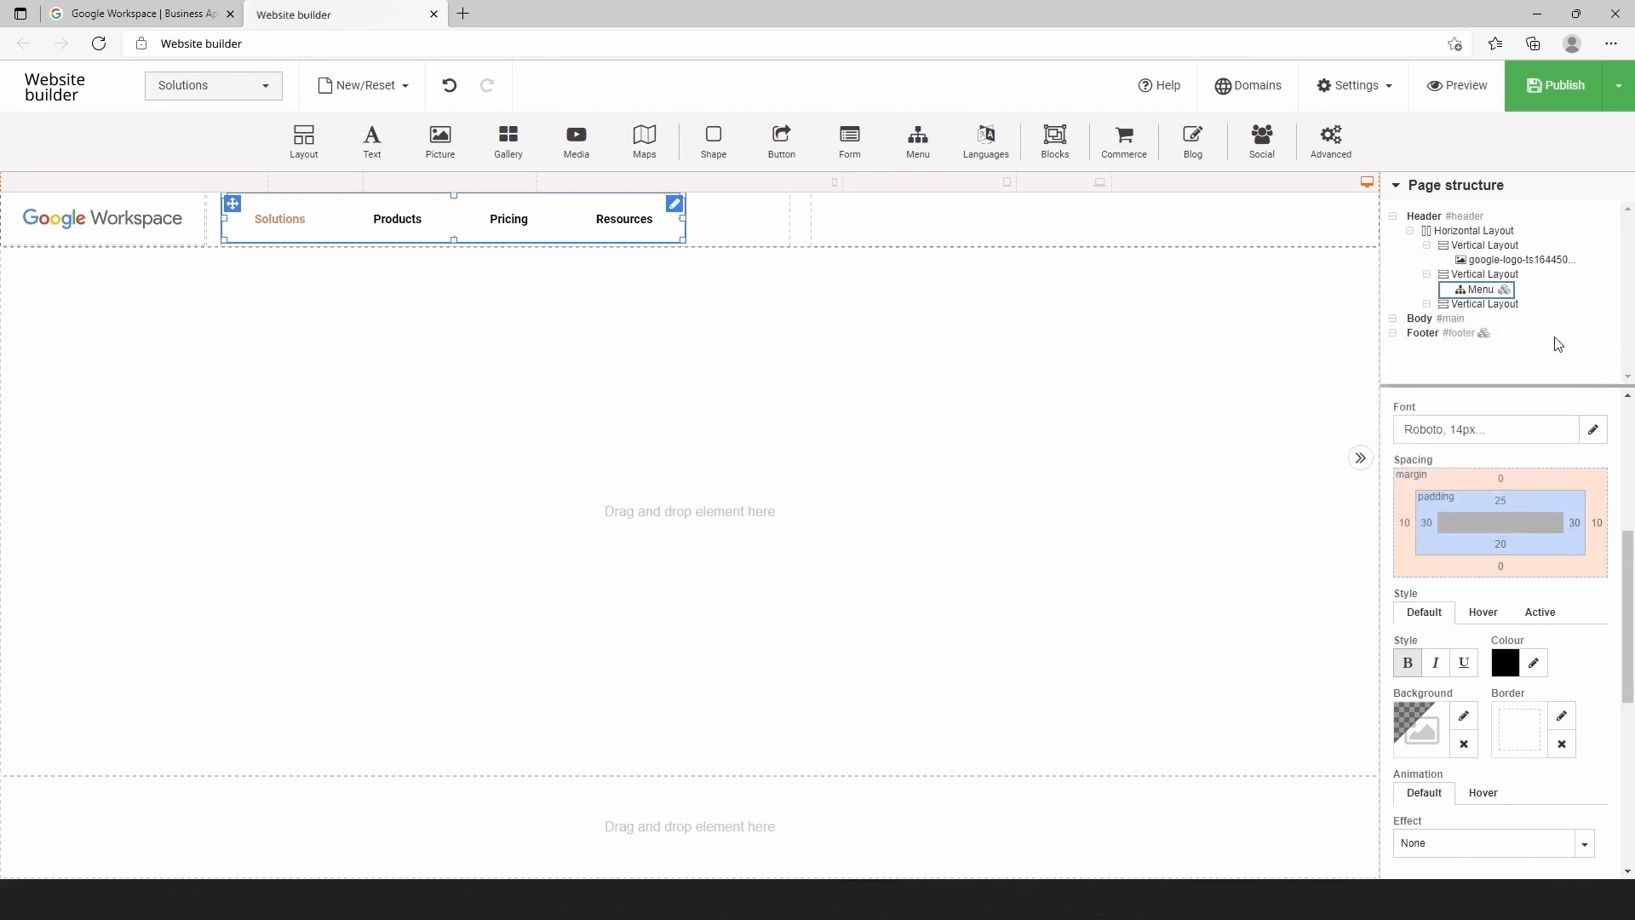
Turn off bold for the menu items' default style and set their default text colour to #545454
left_click(1406, 662)
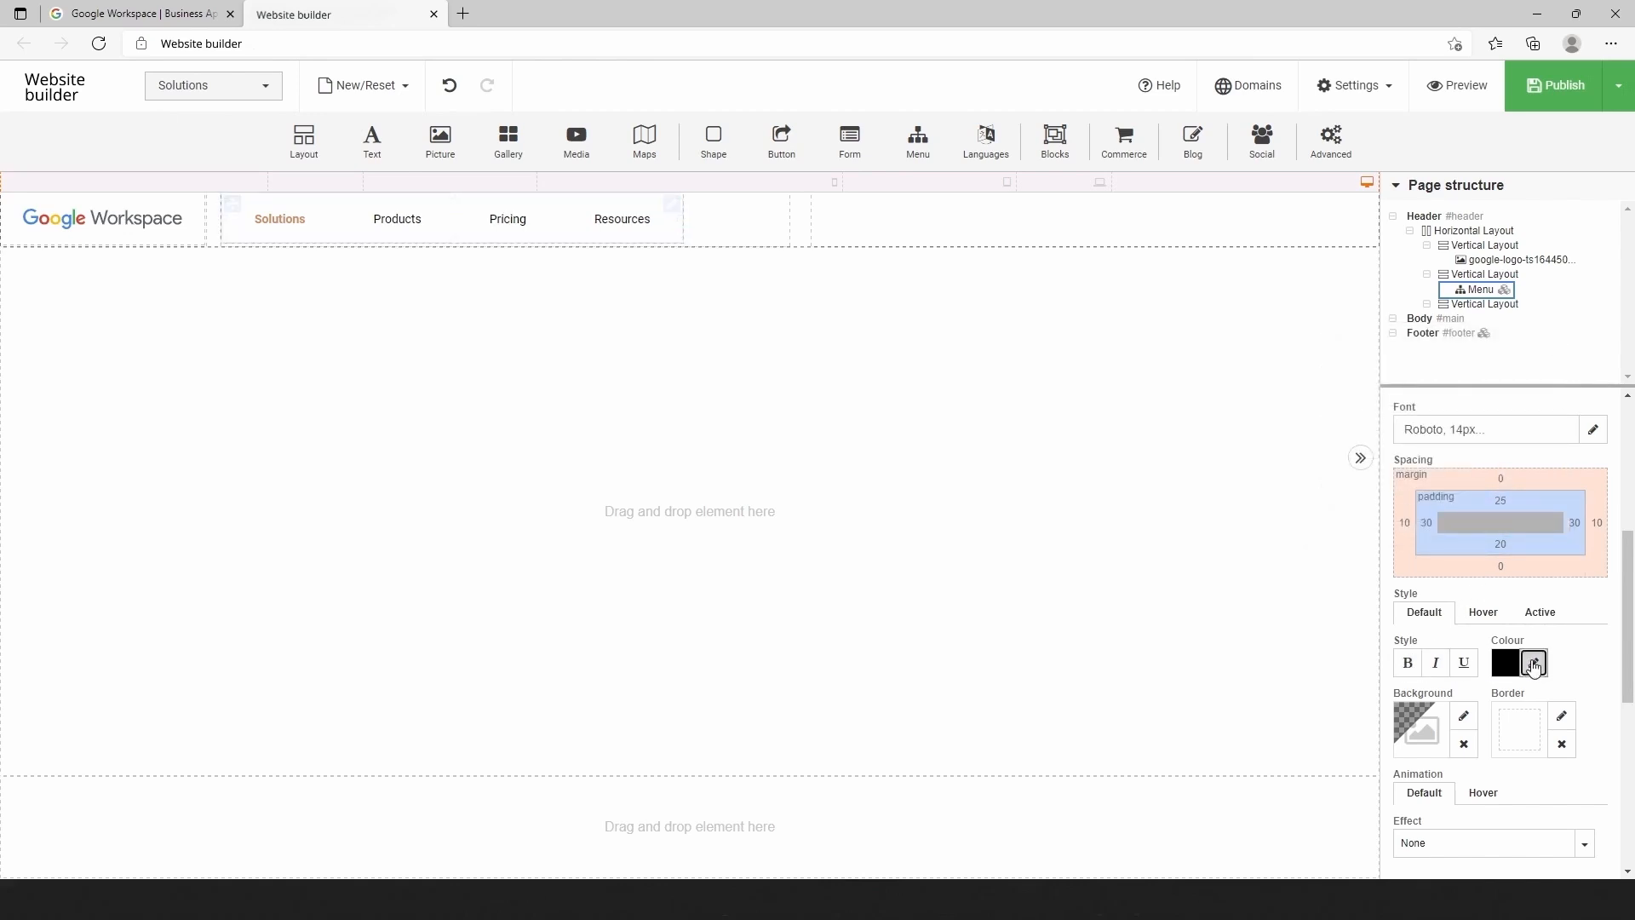
left_click(1534, 663)
double_click(1409, 627)
type("545454")
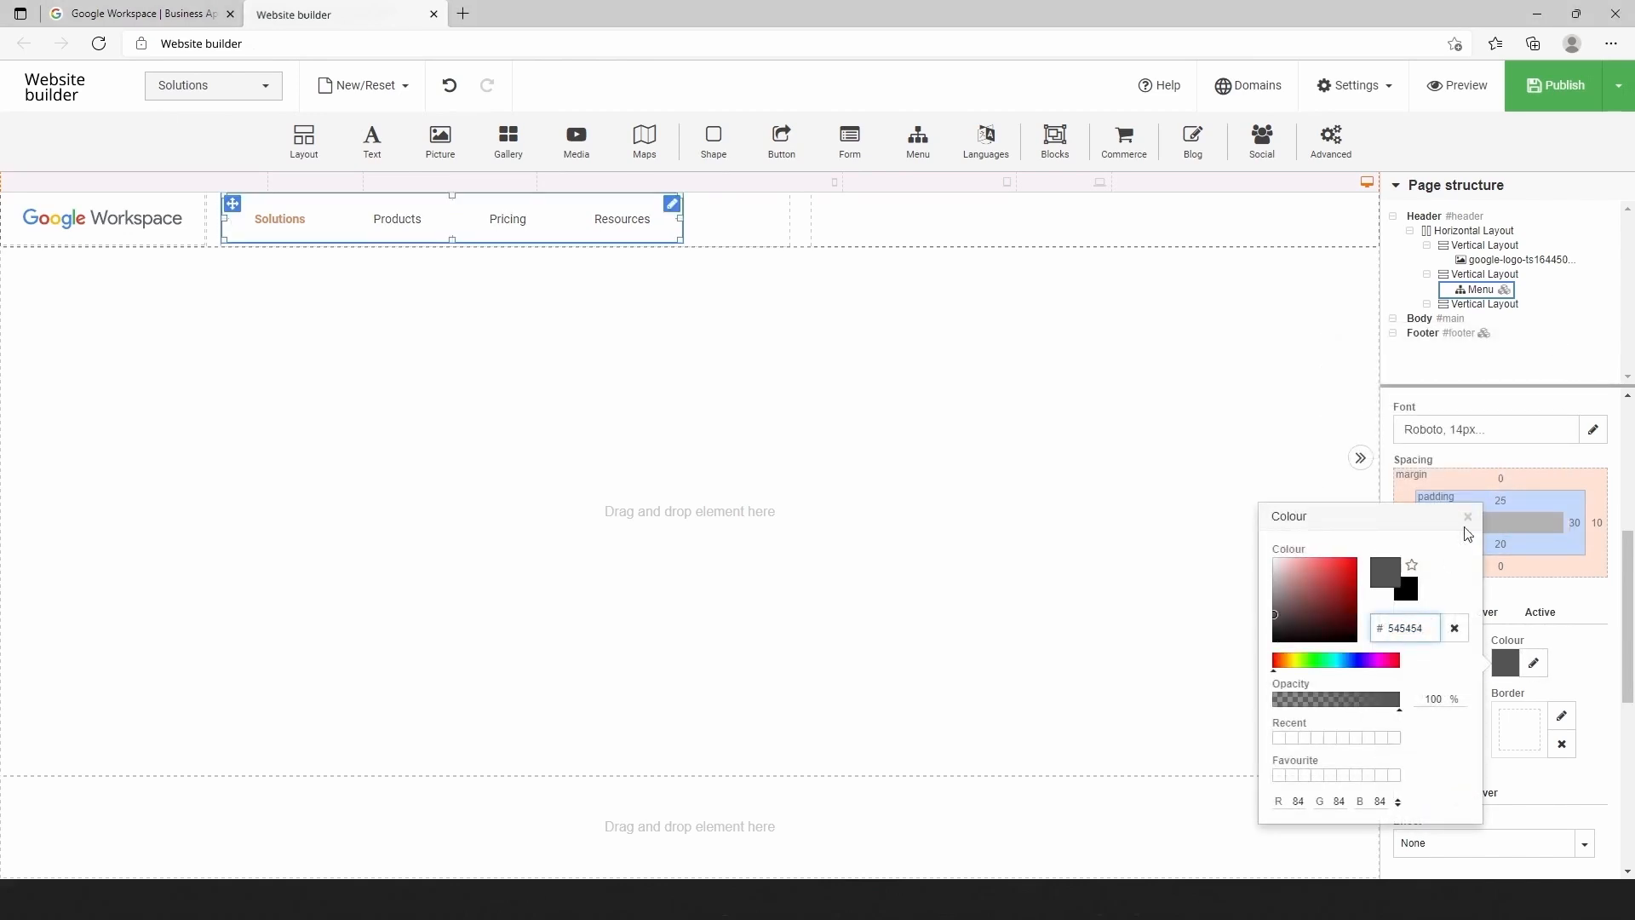
left_click(1468, 518)
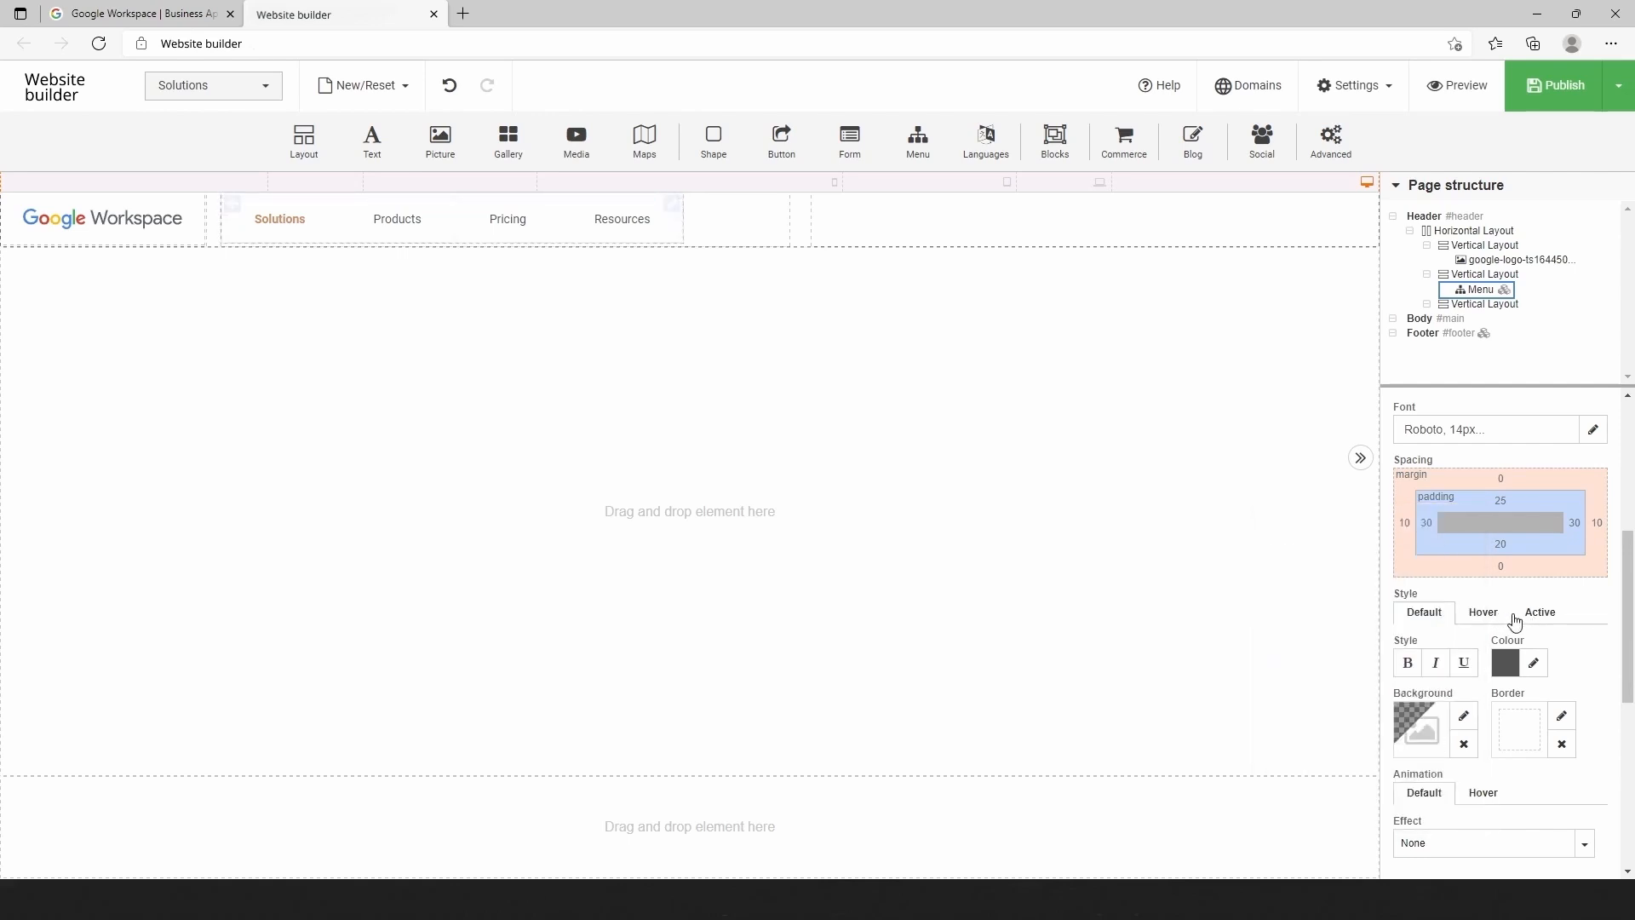
Set the text colour of the menu items' active style to #545454
left_click(1536, 613)
left_click(1532, 662)
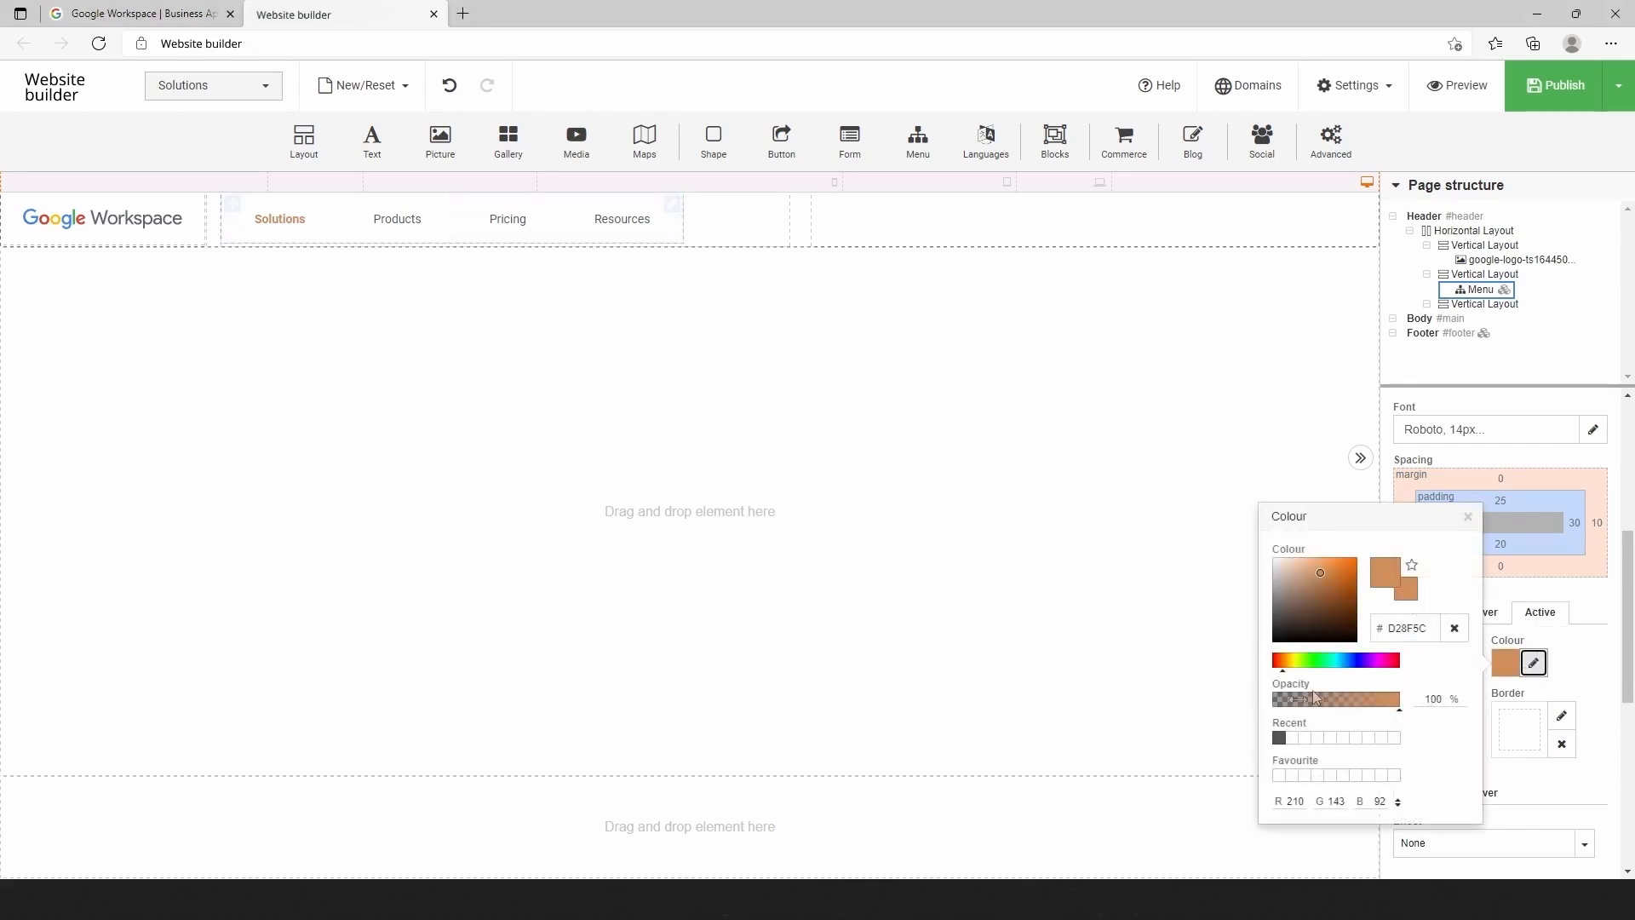
double_click(1436, 629)
type("545454")
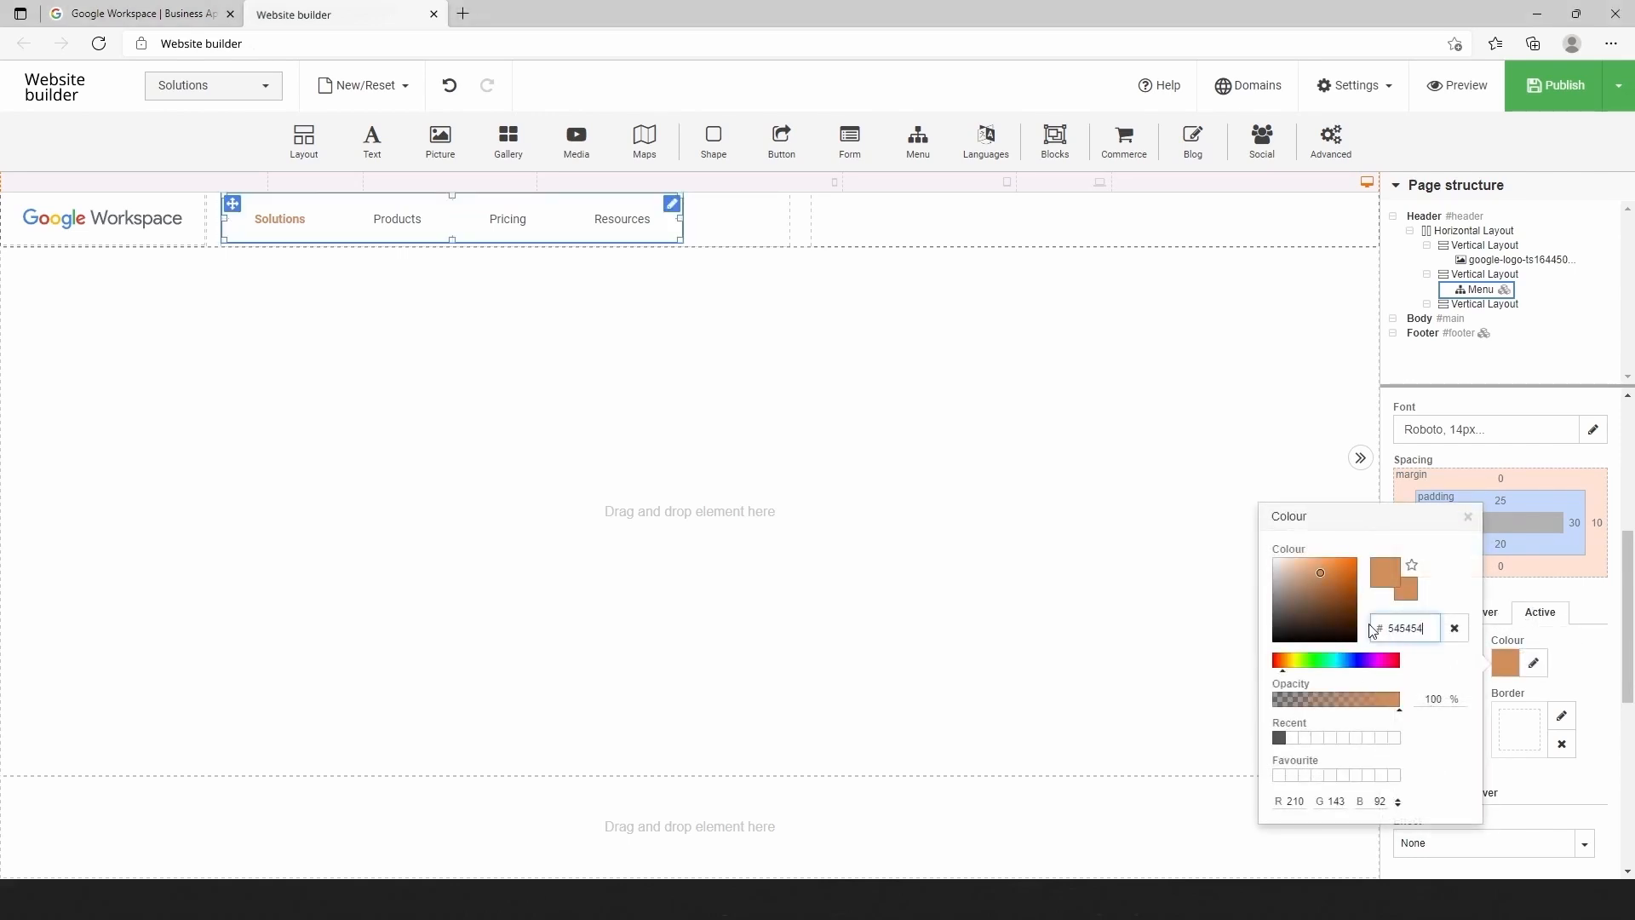
left_click(1466, 521)
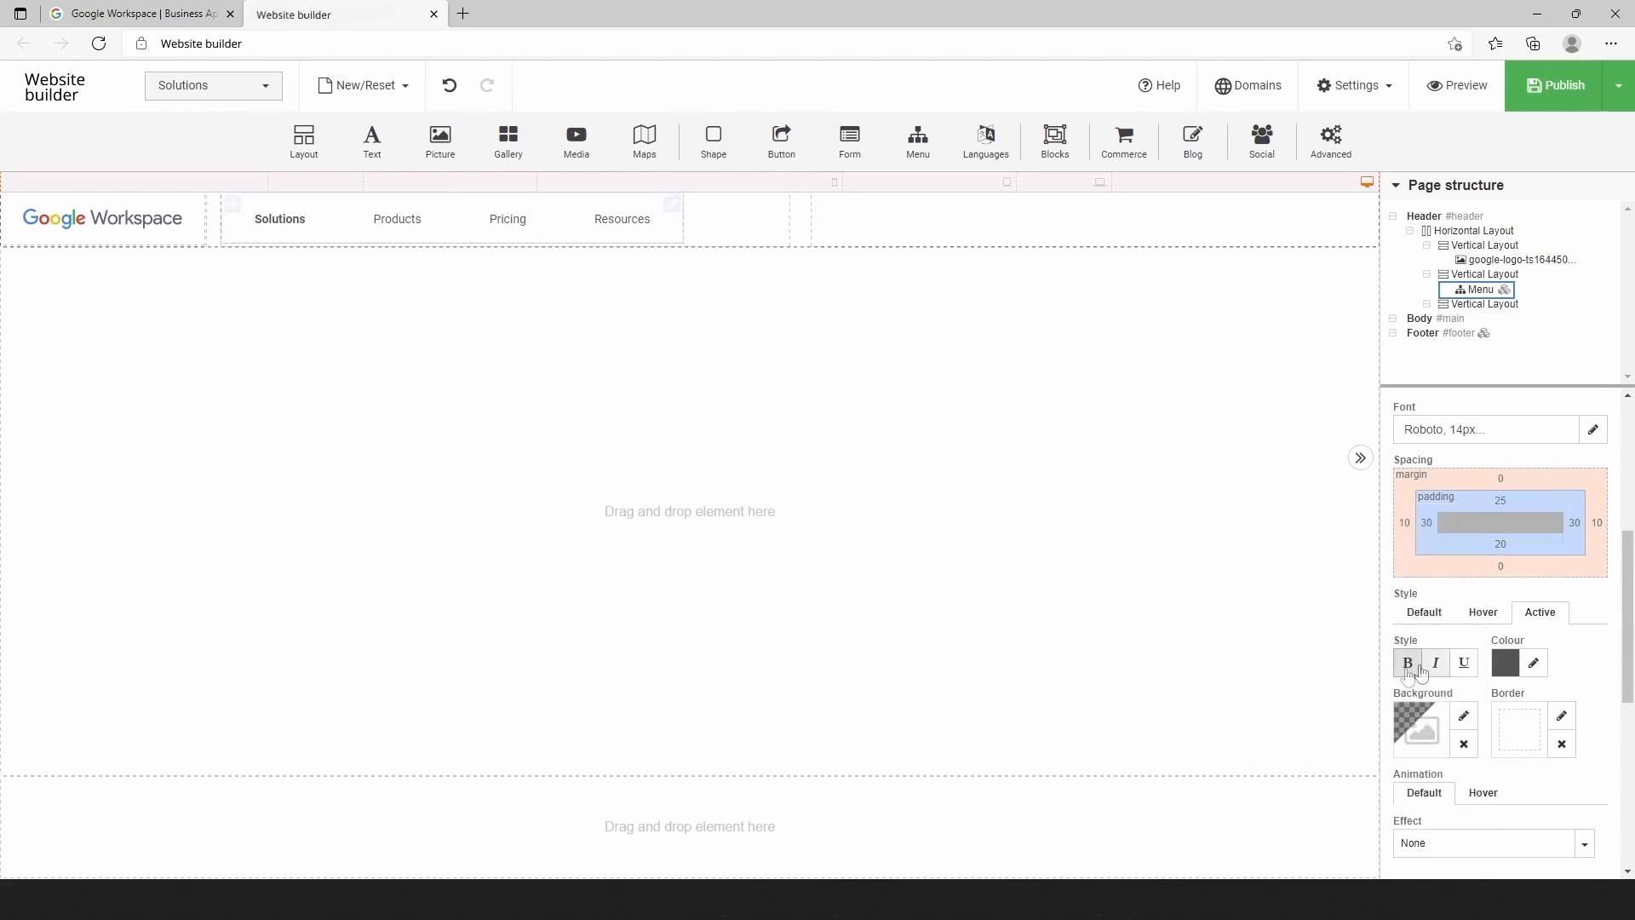
Turn off bold for the active menu style and set the items' left margin, left padding and right margin to 0, right padding to 40
left_click(1408, 663)
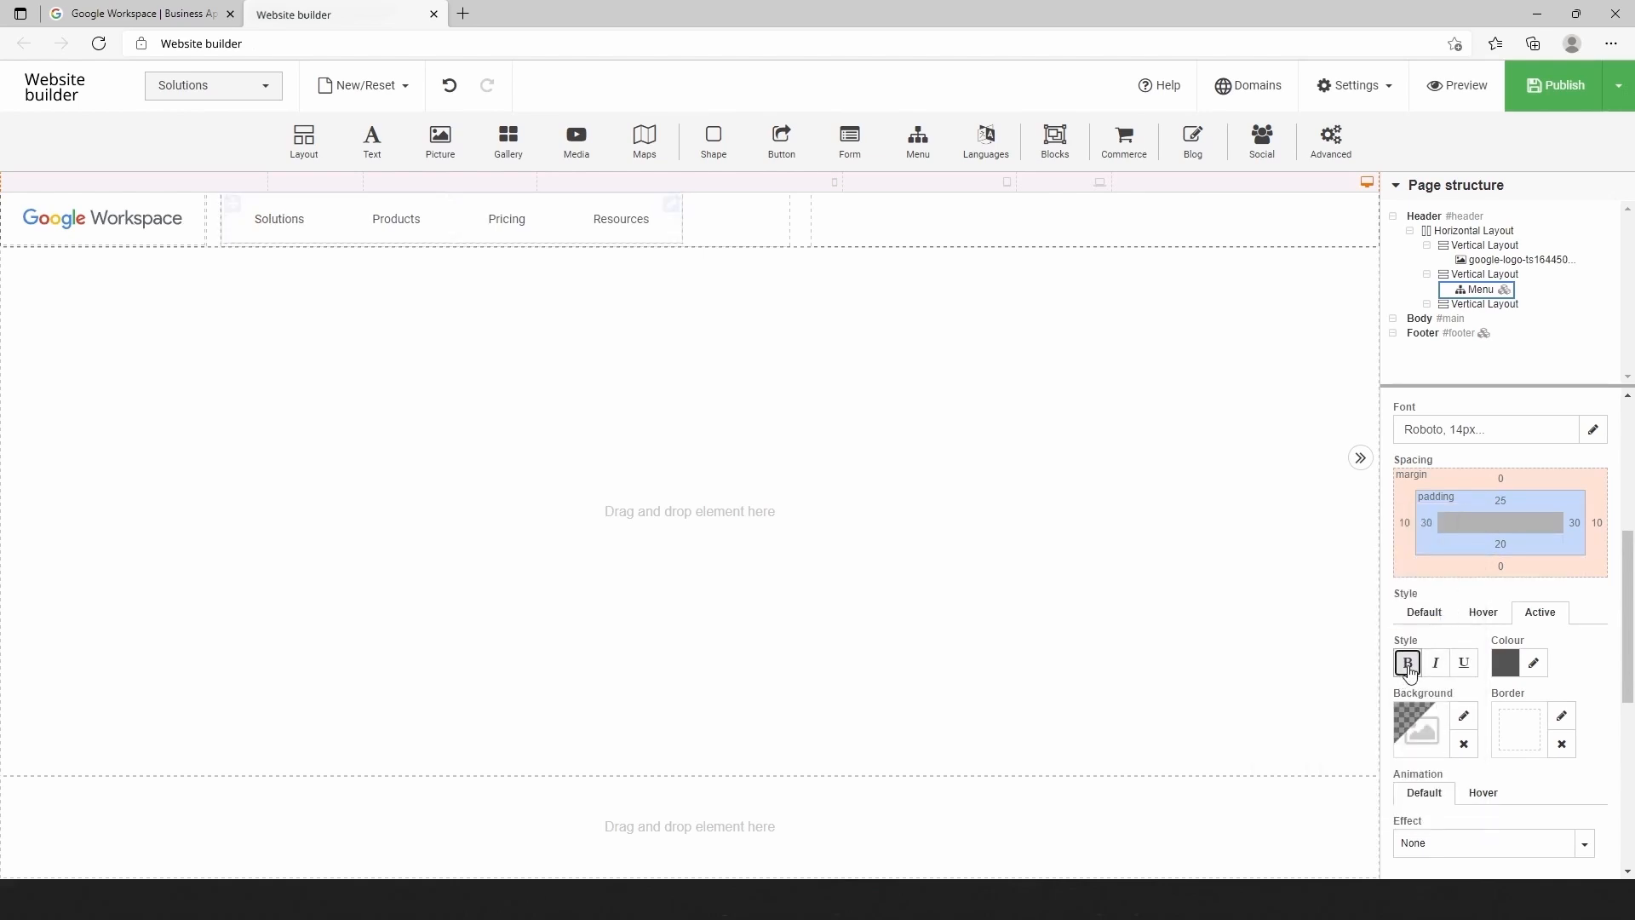
left_click(1405, 526)
type("0")
left_click(1428, 530)
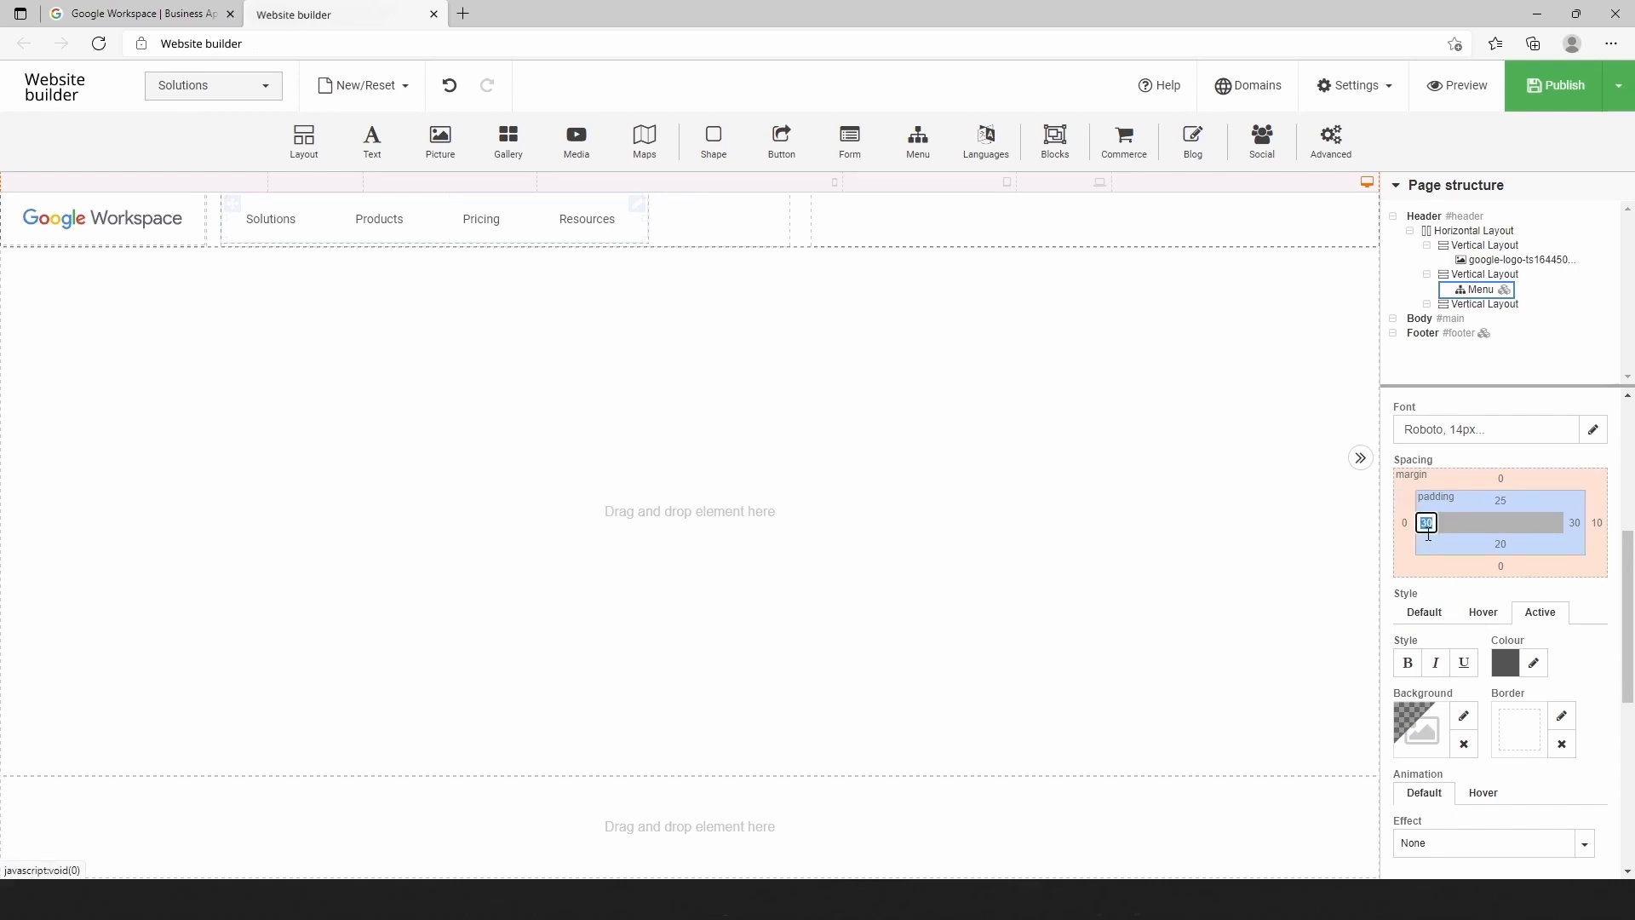
left_click(1574, 523)
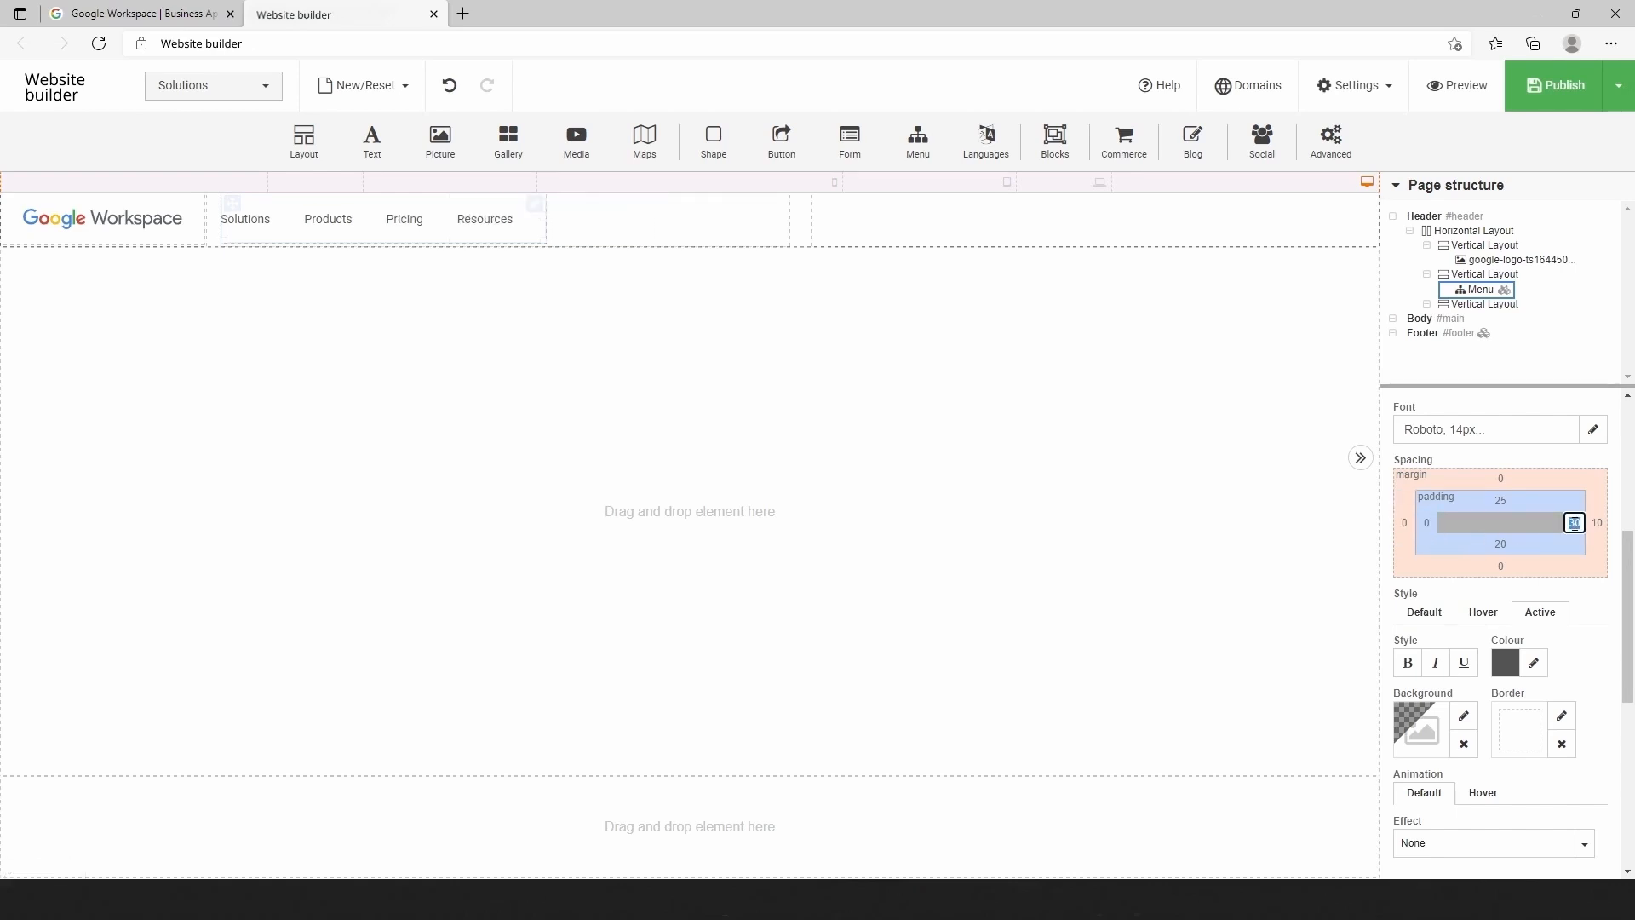
type("40")
left_click(1596, 523)
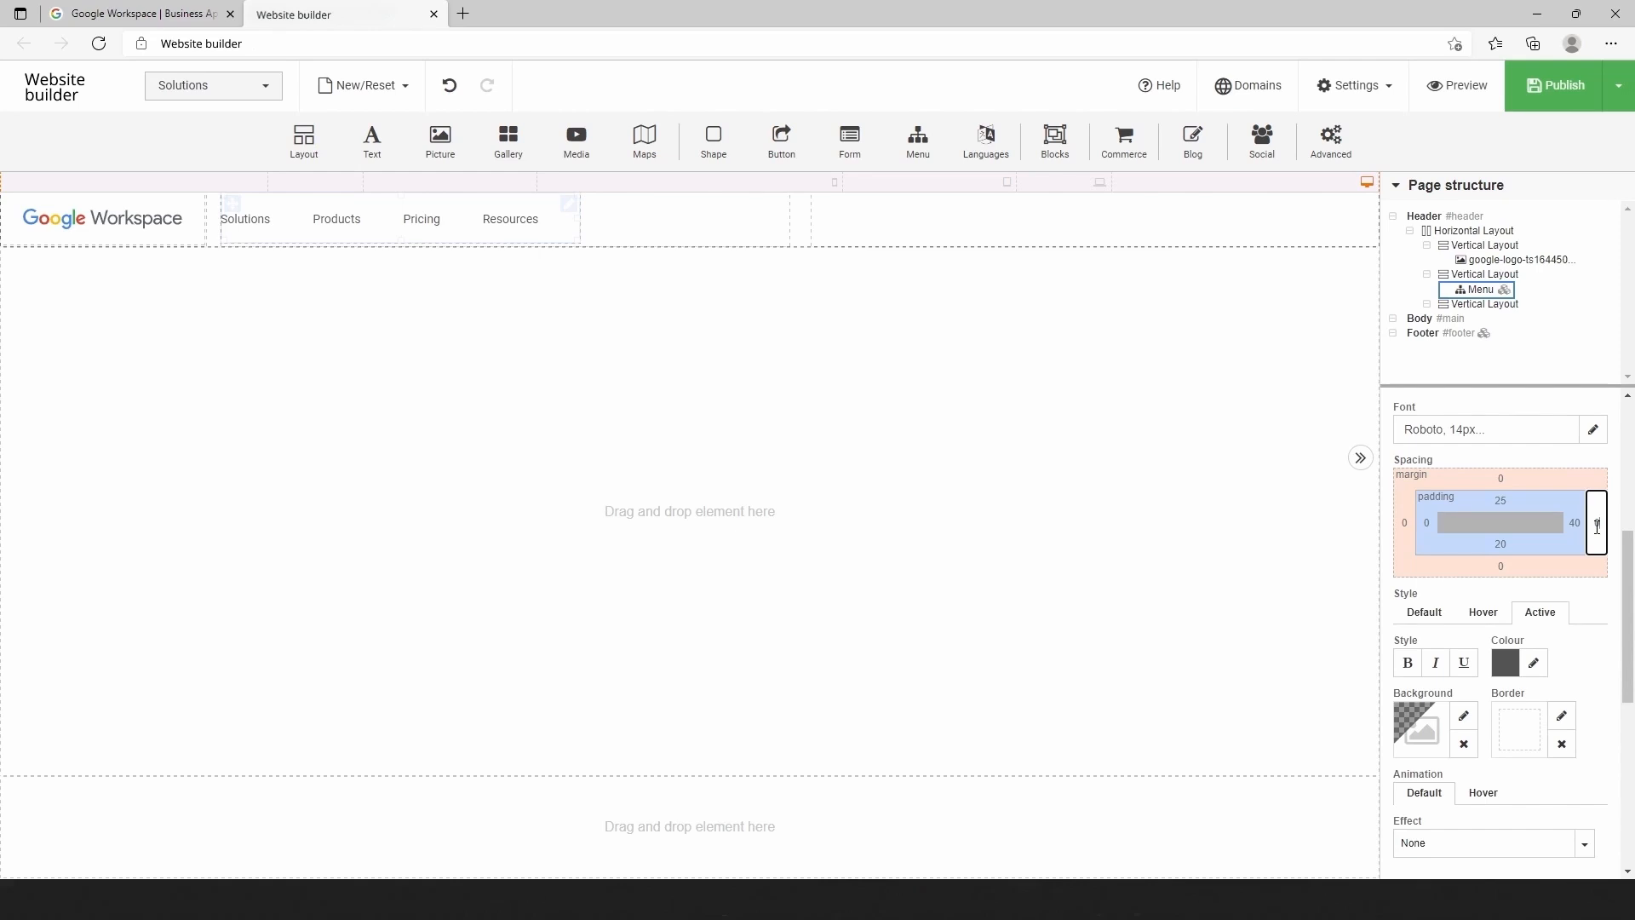
type("0")
key("Return")
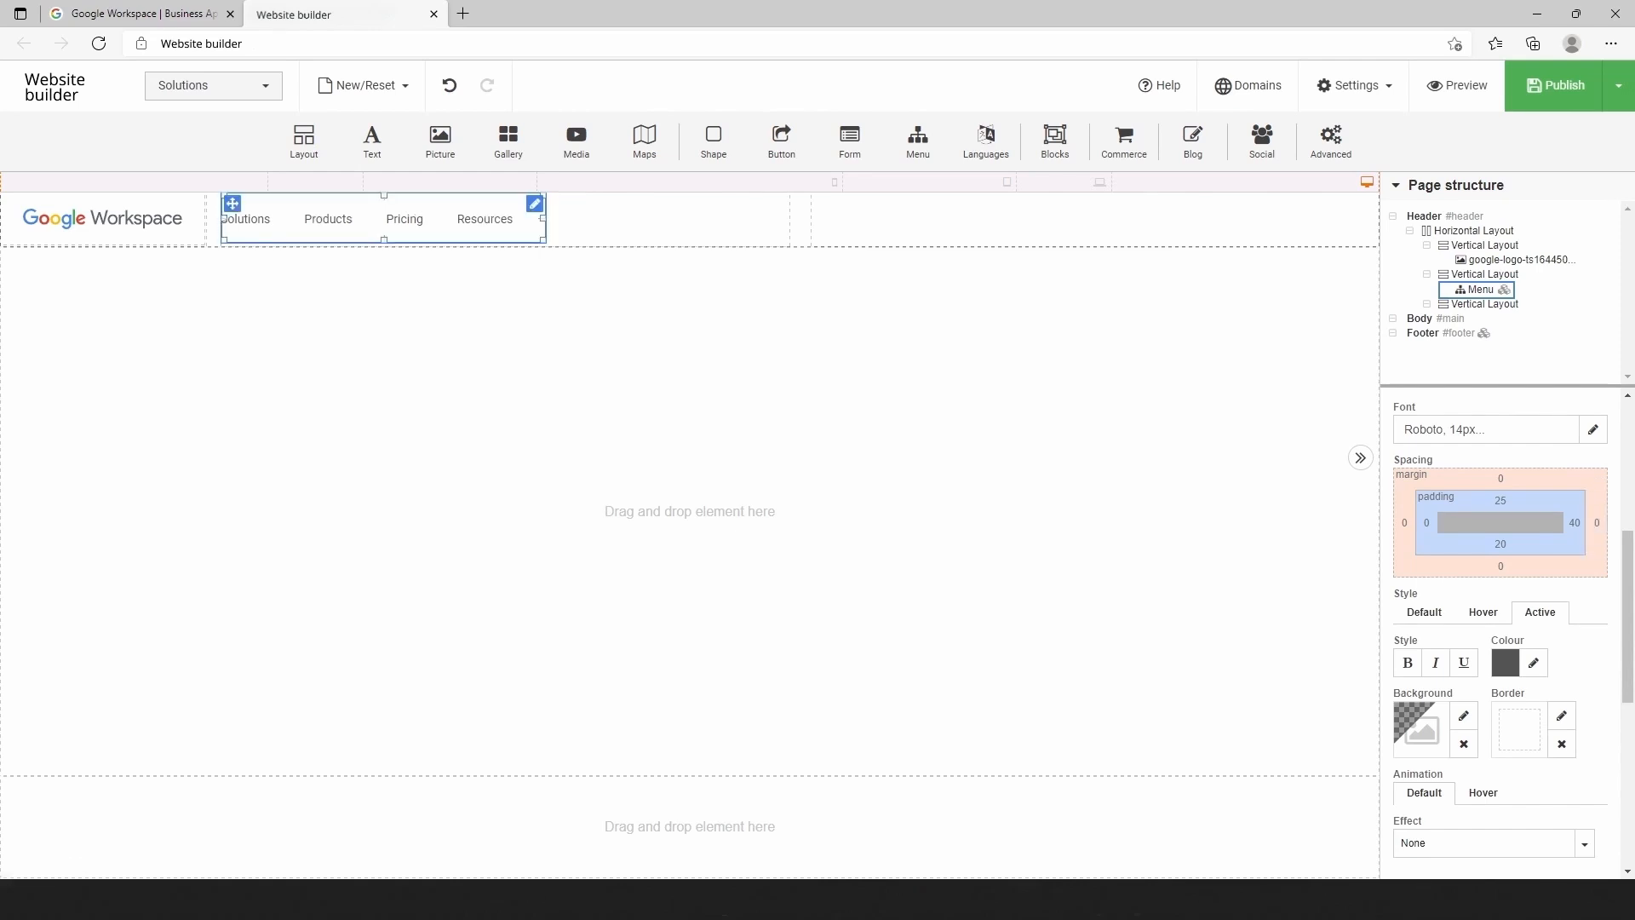
Add the outlined square-cornered standard button to the empty layout at the end of the header
left_click(878, 228)
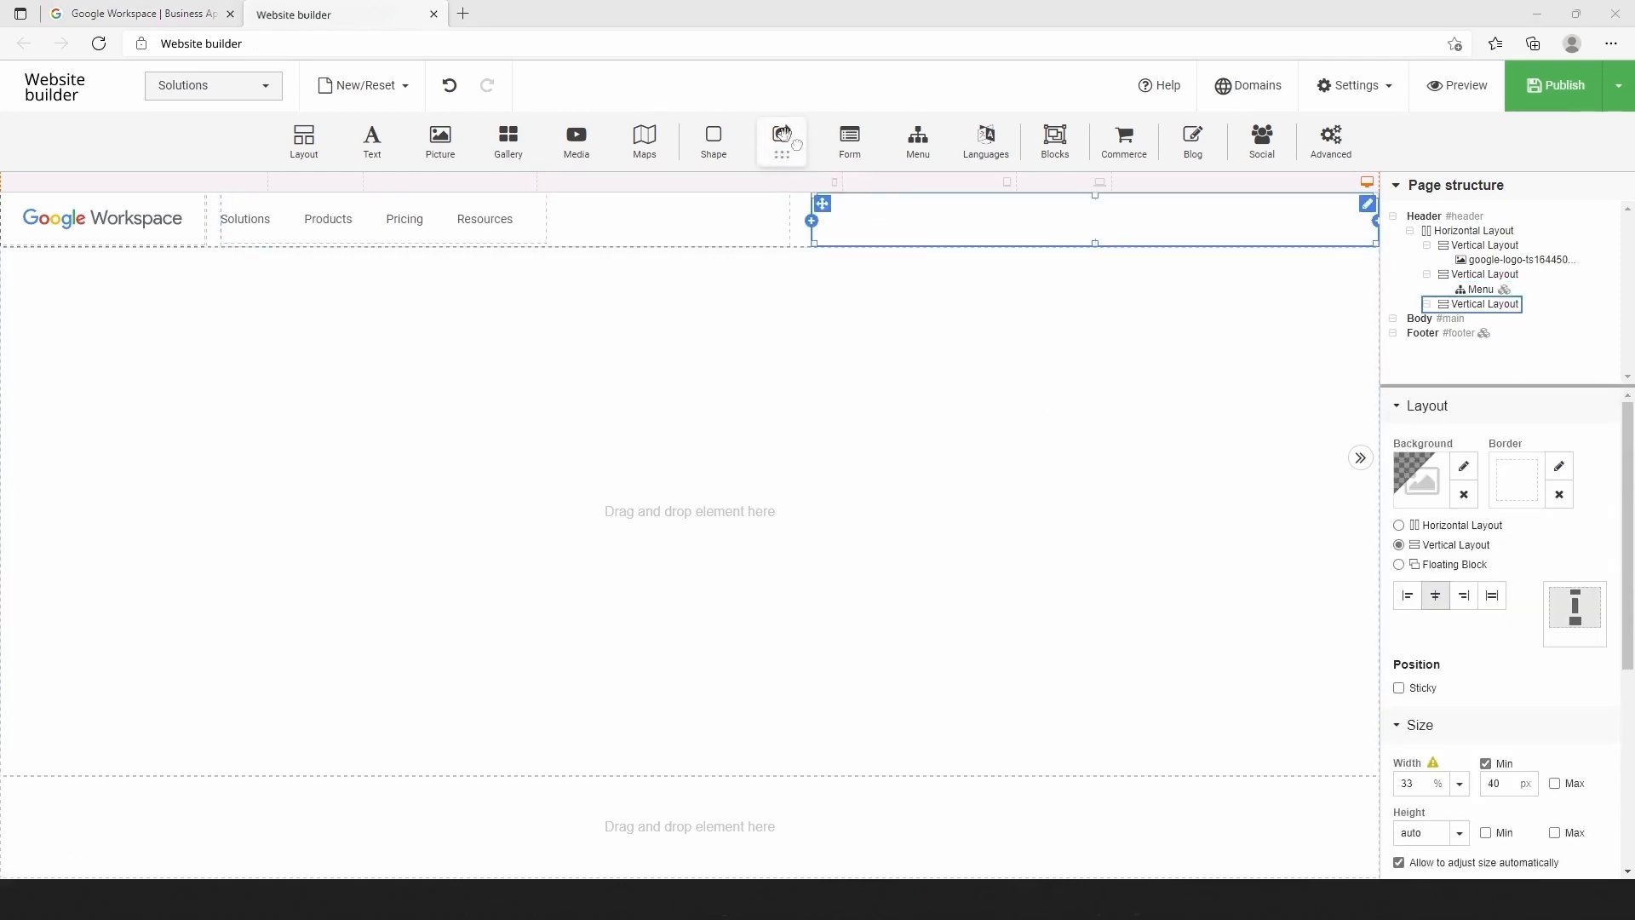
left_click_drag(781, 139, 1011, 241)
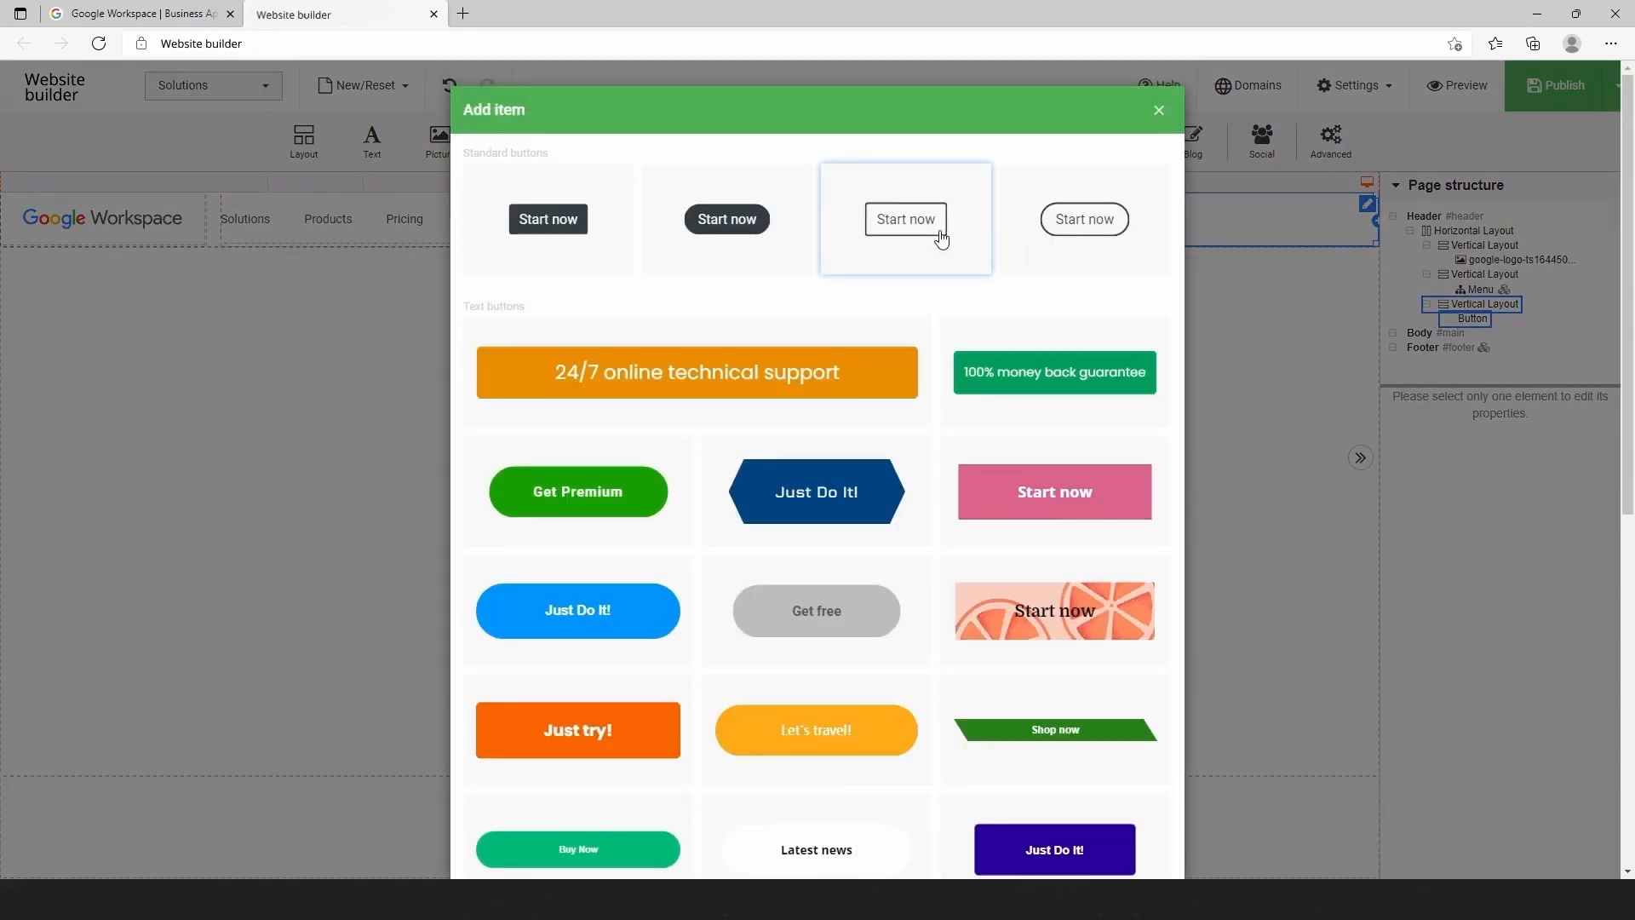
left_click(940, 234)
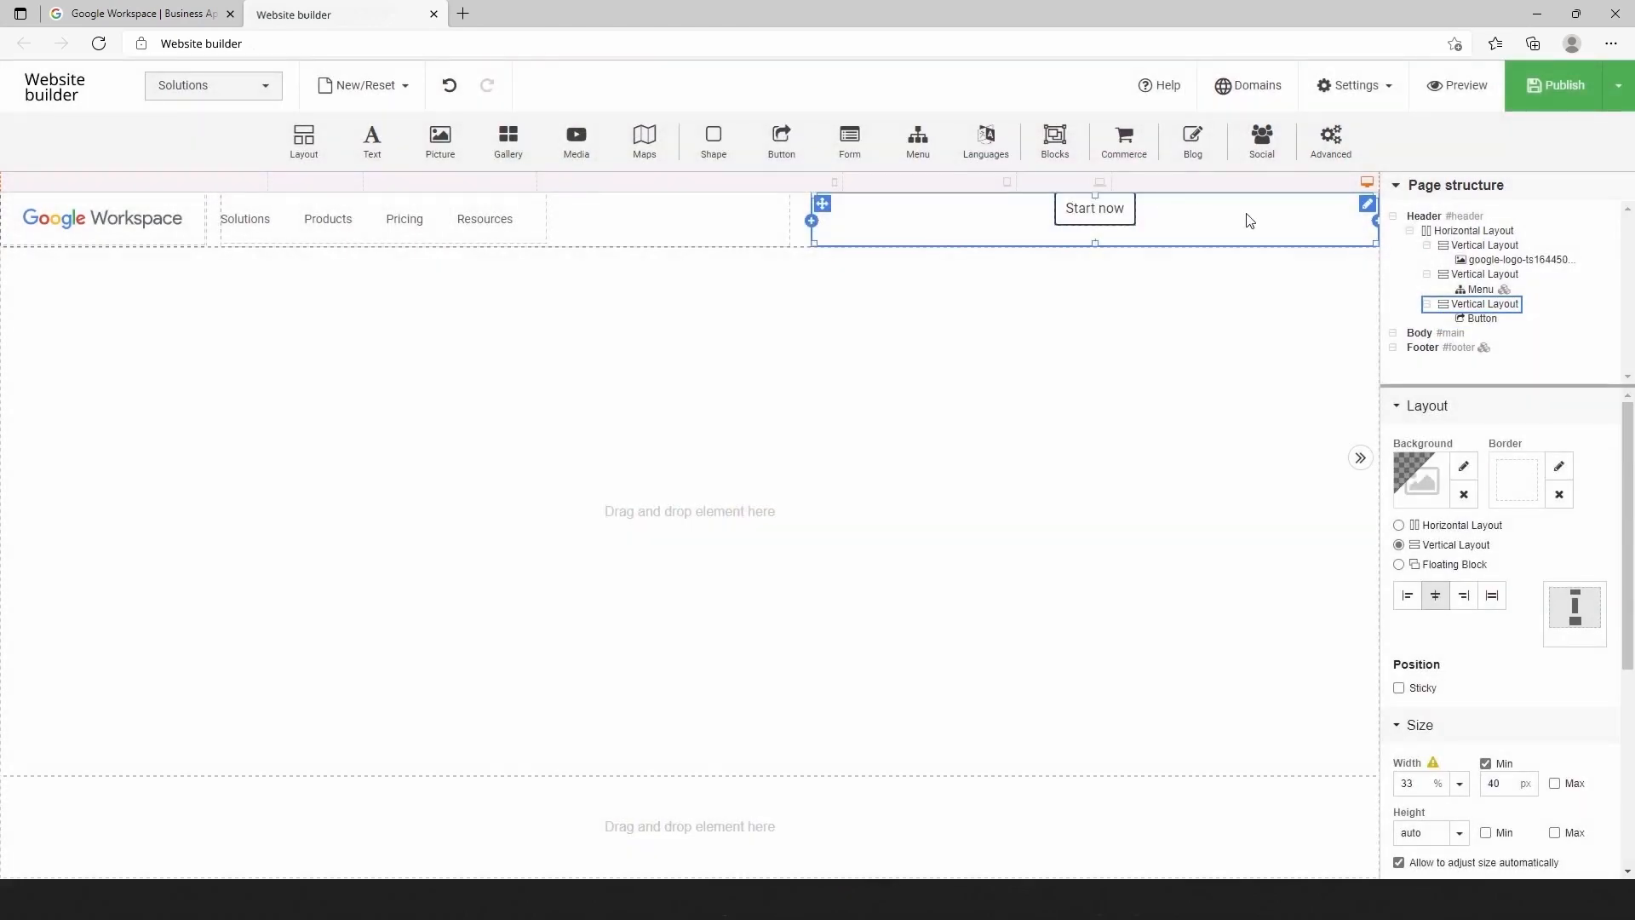
Change the button's parent layout to Horizontal Layout, centring its items vertically and aligning them to the end
left_click(1398, 525)
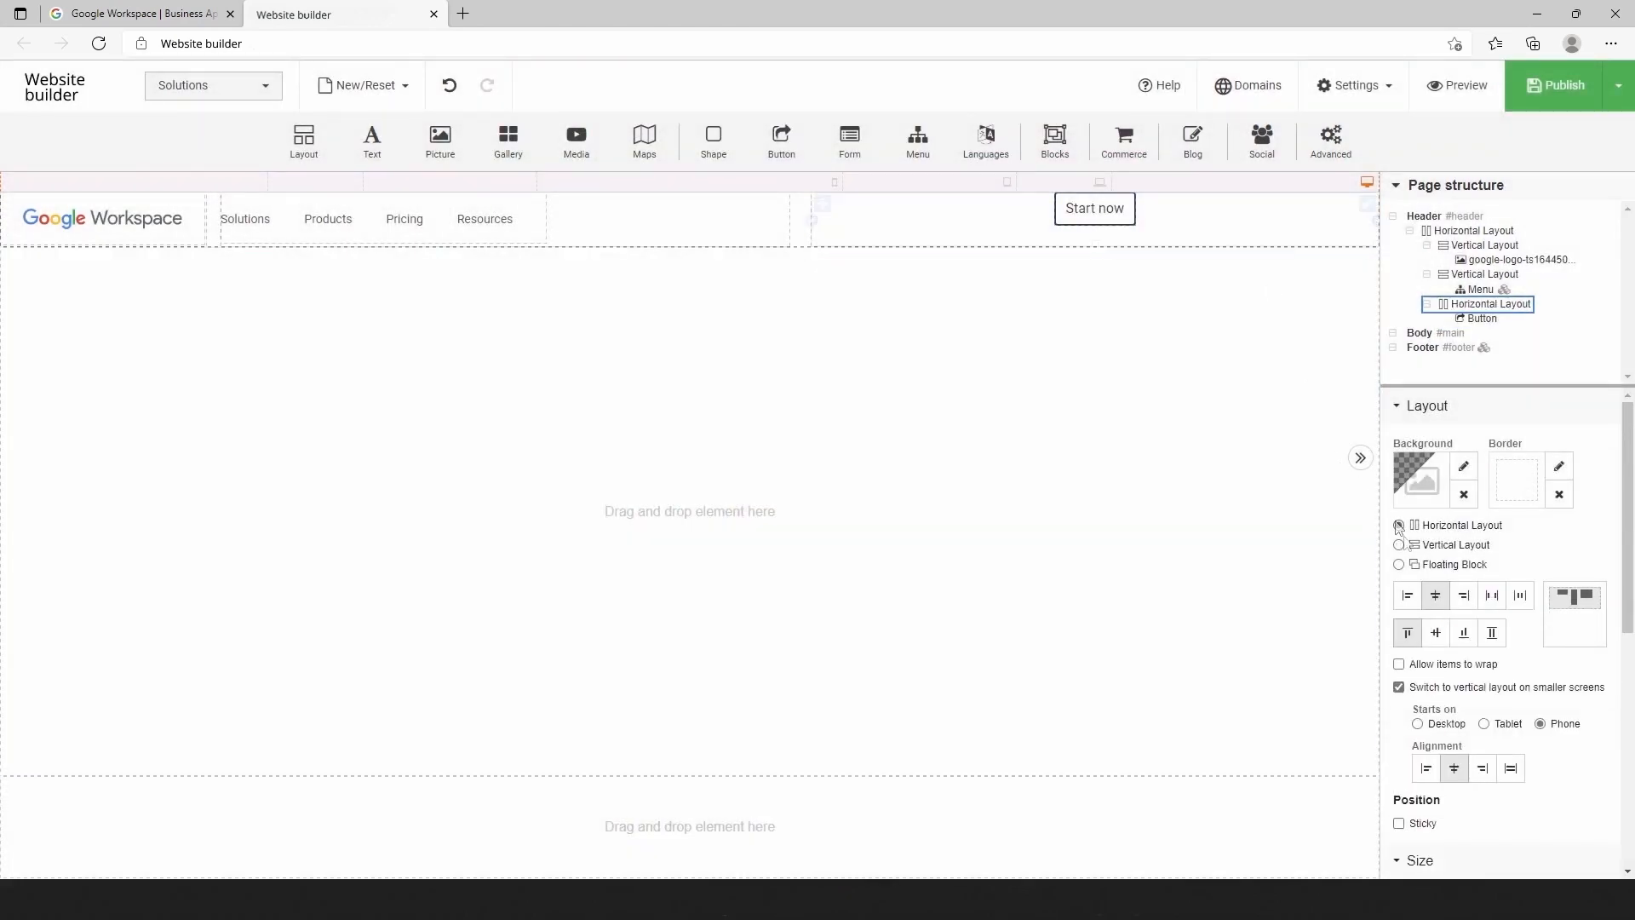
left_click(1435, 631)
left_click(1461, 597)
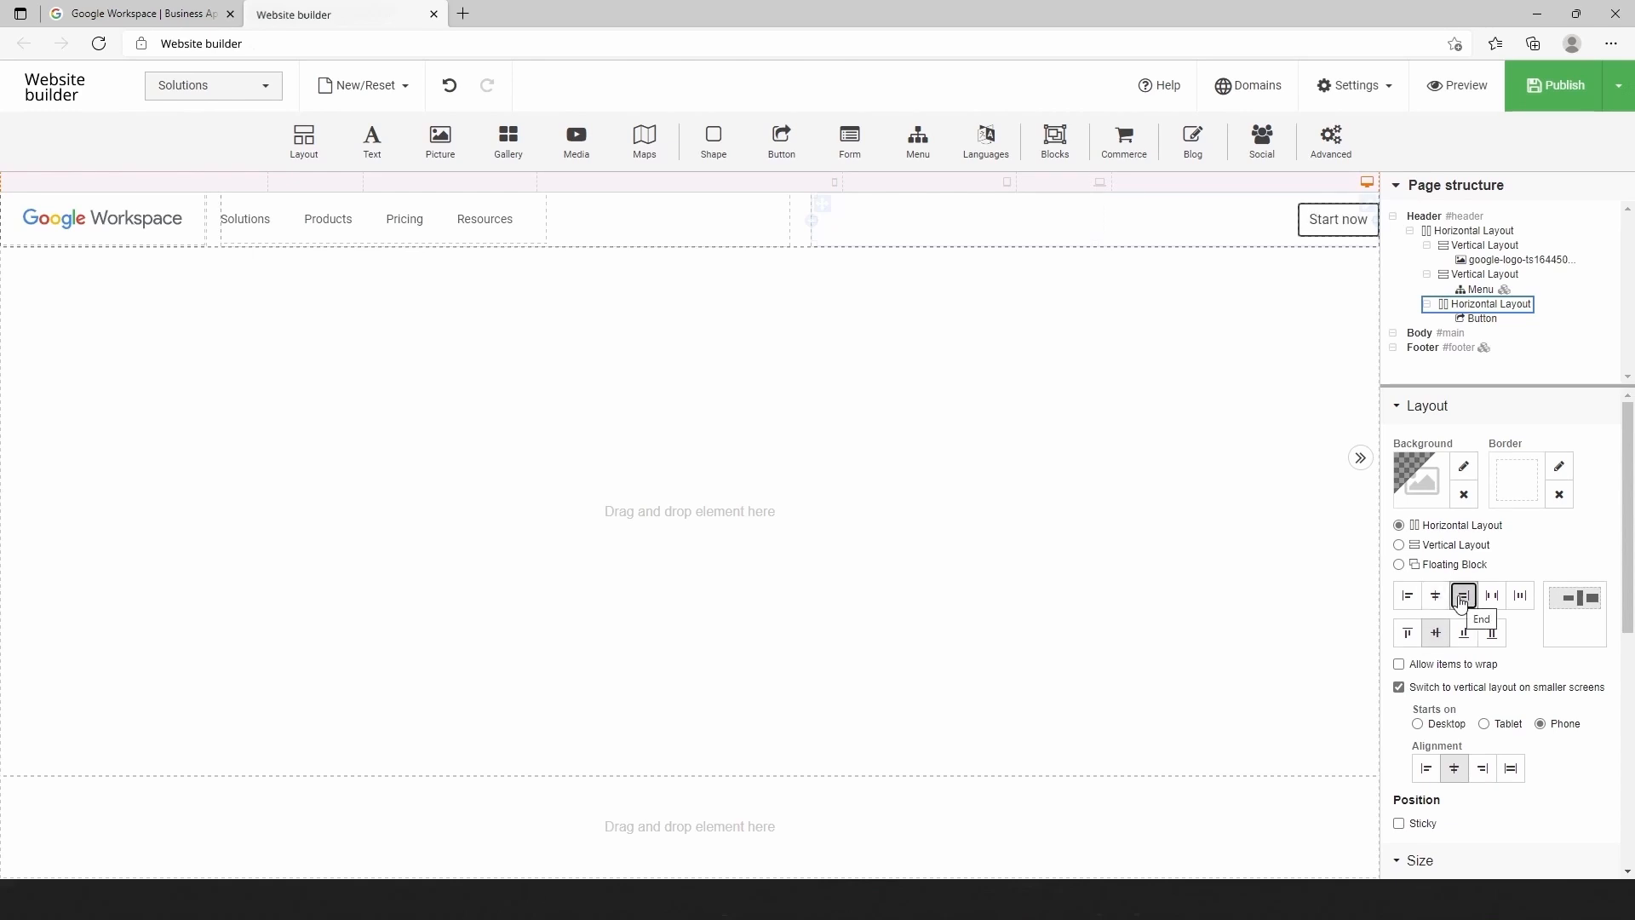
Set the header button's text to Admin Console
left_click(1338, 221)
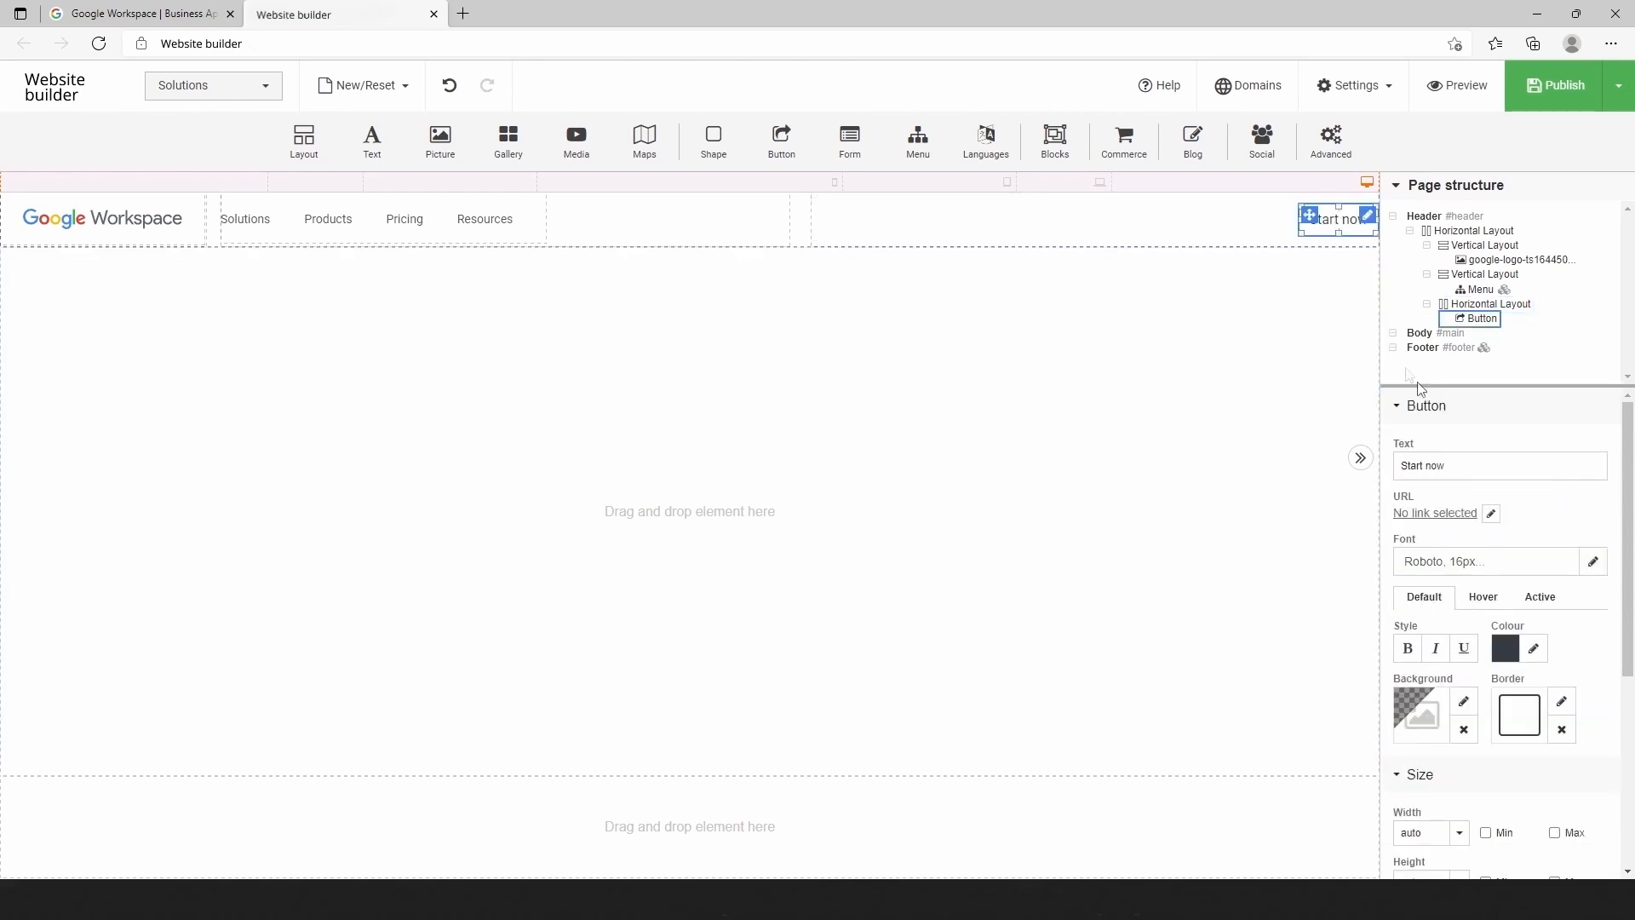
triple_click(1453, 467)
type("Admin C")
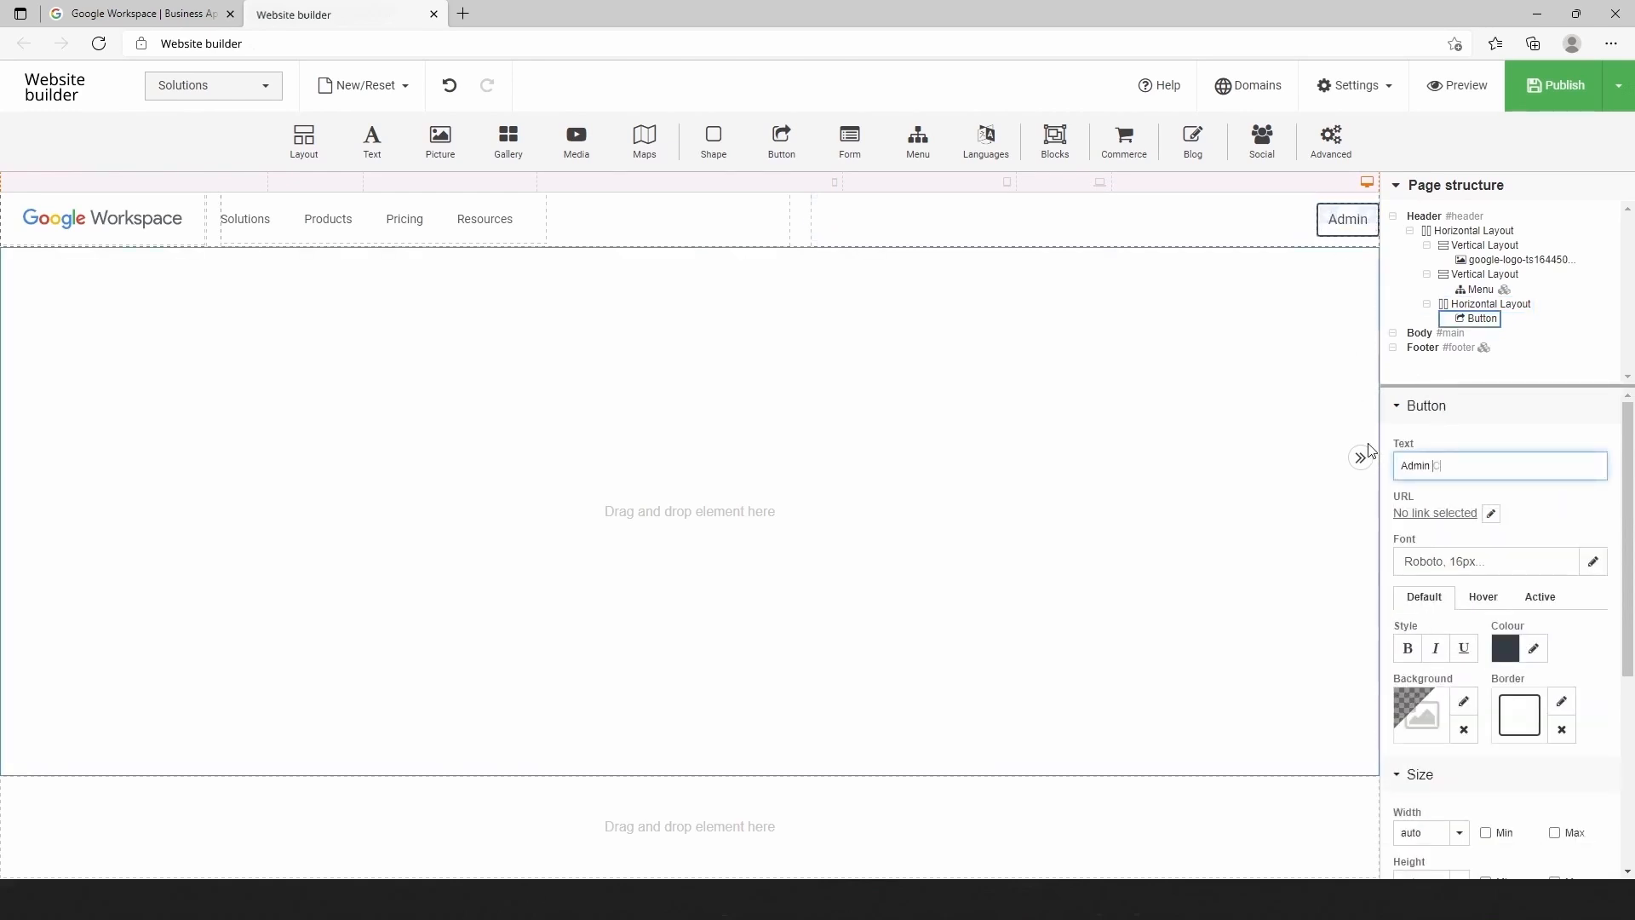
type("onsol")
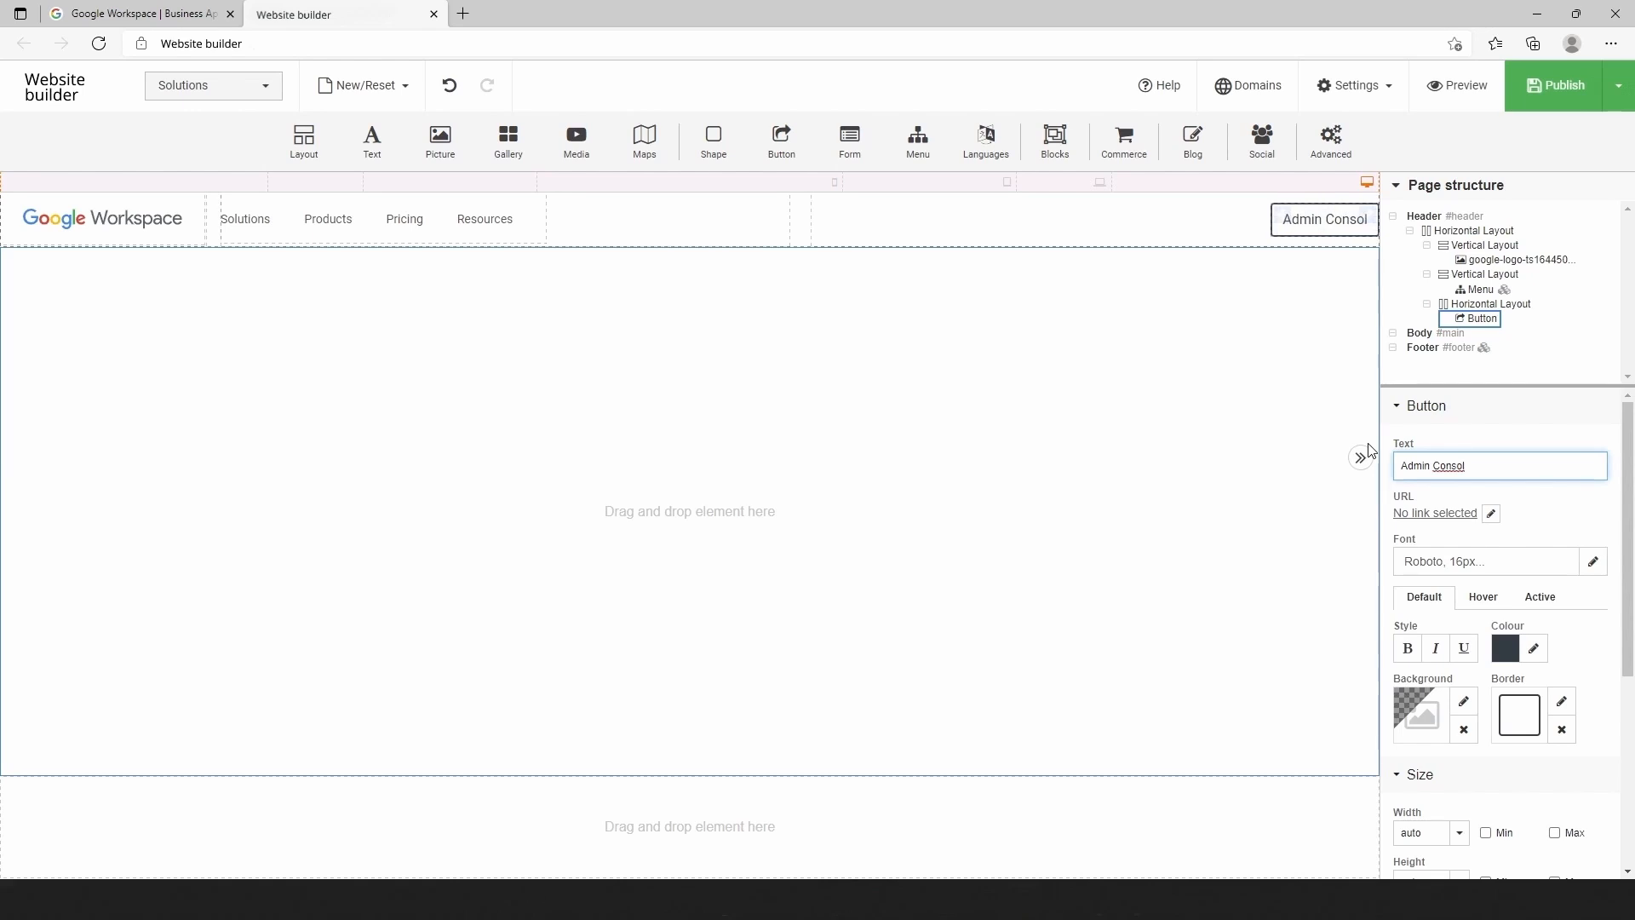
type("e")
left_click(1490, 514)
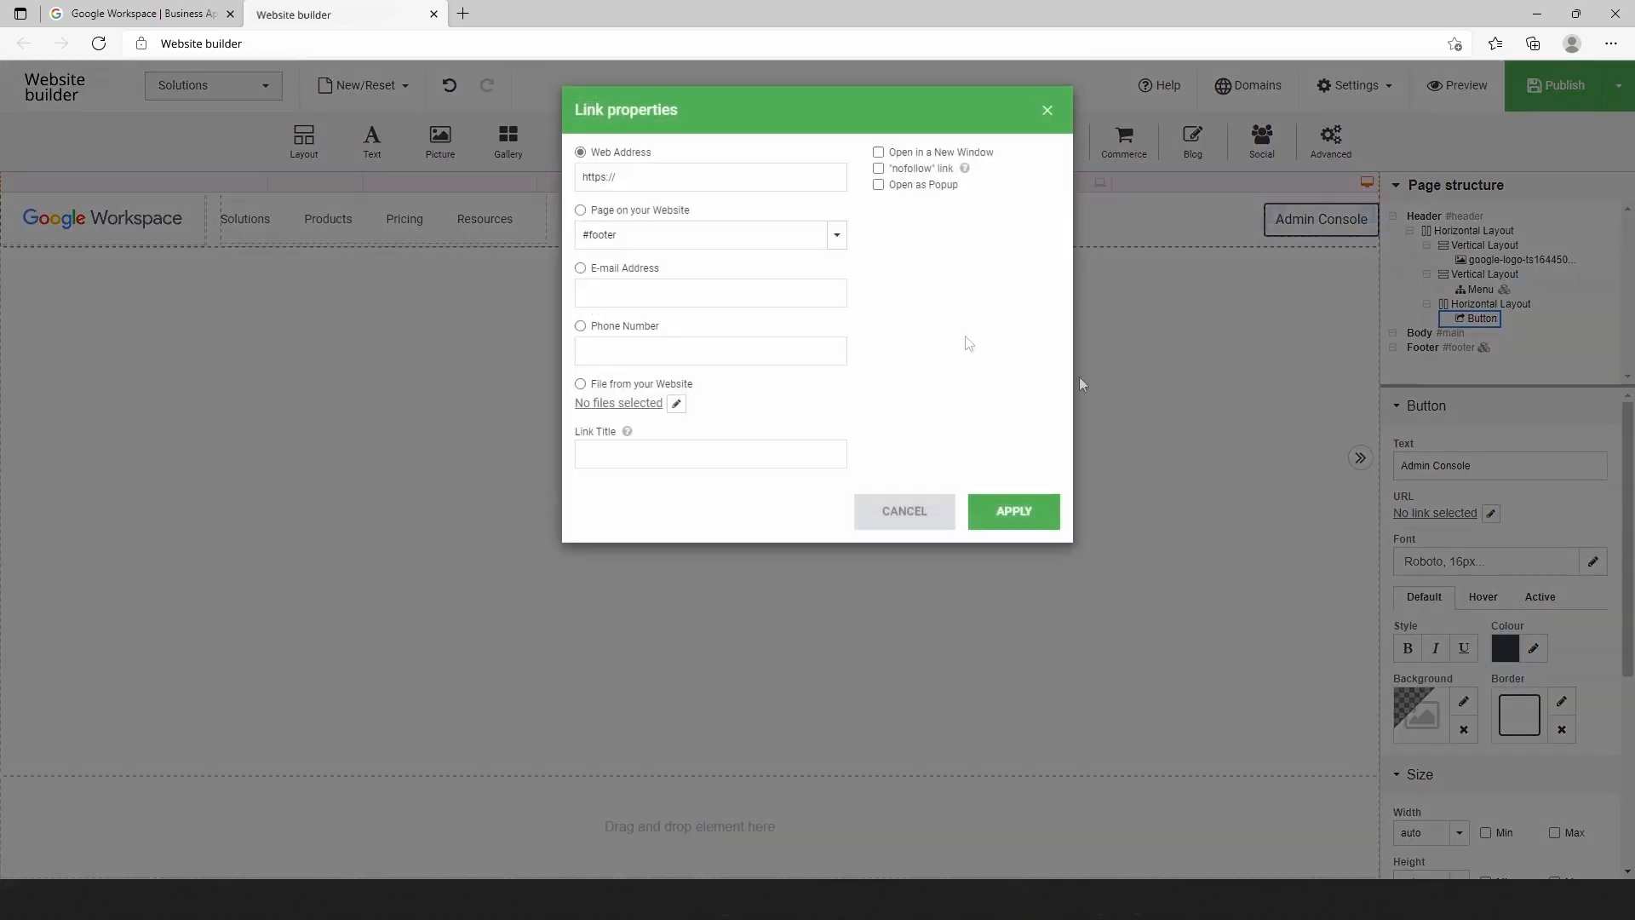
left_click(707, 176)
key("ctrl+a")
type("https://workspace.google.com/")
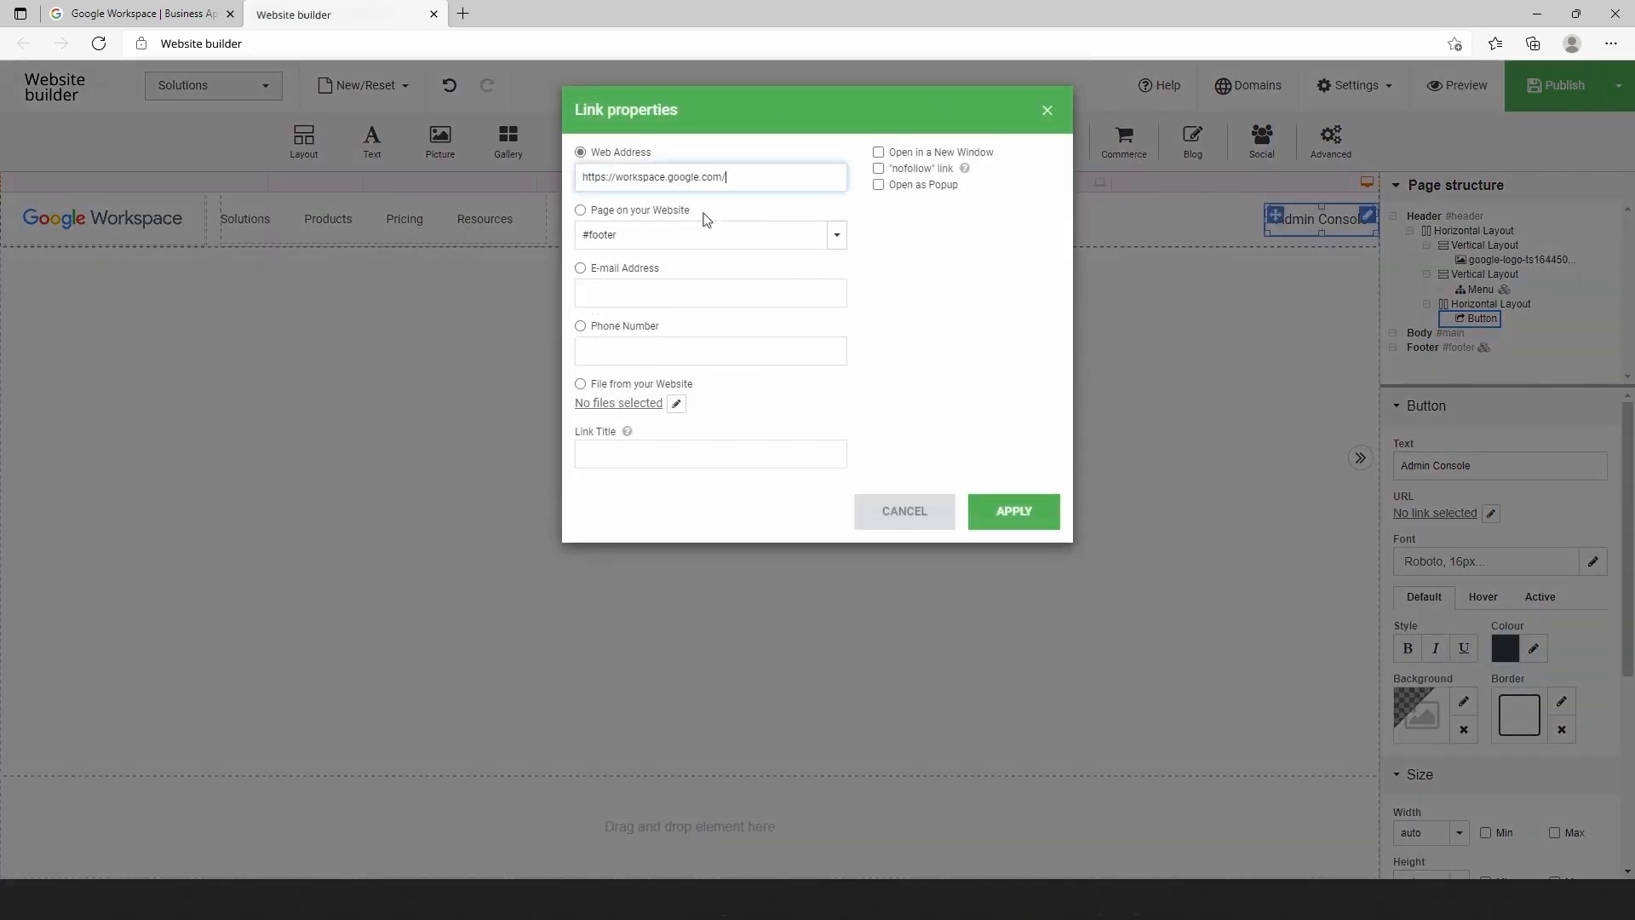
left_click(1014, 510)
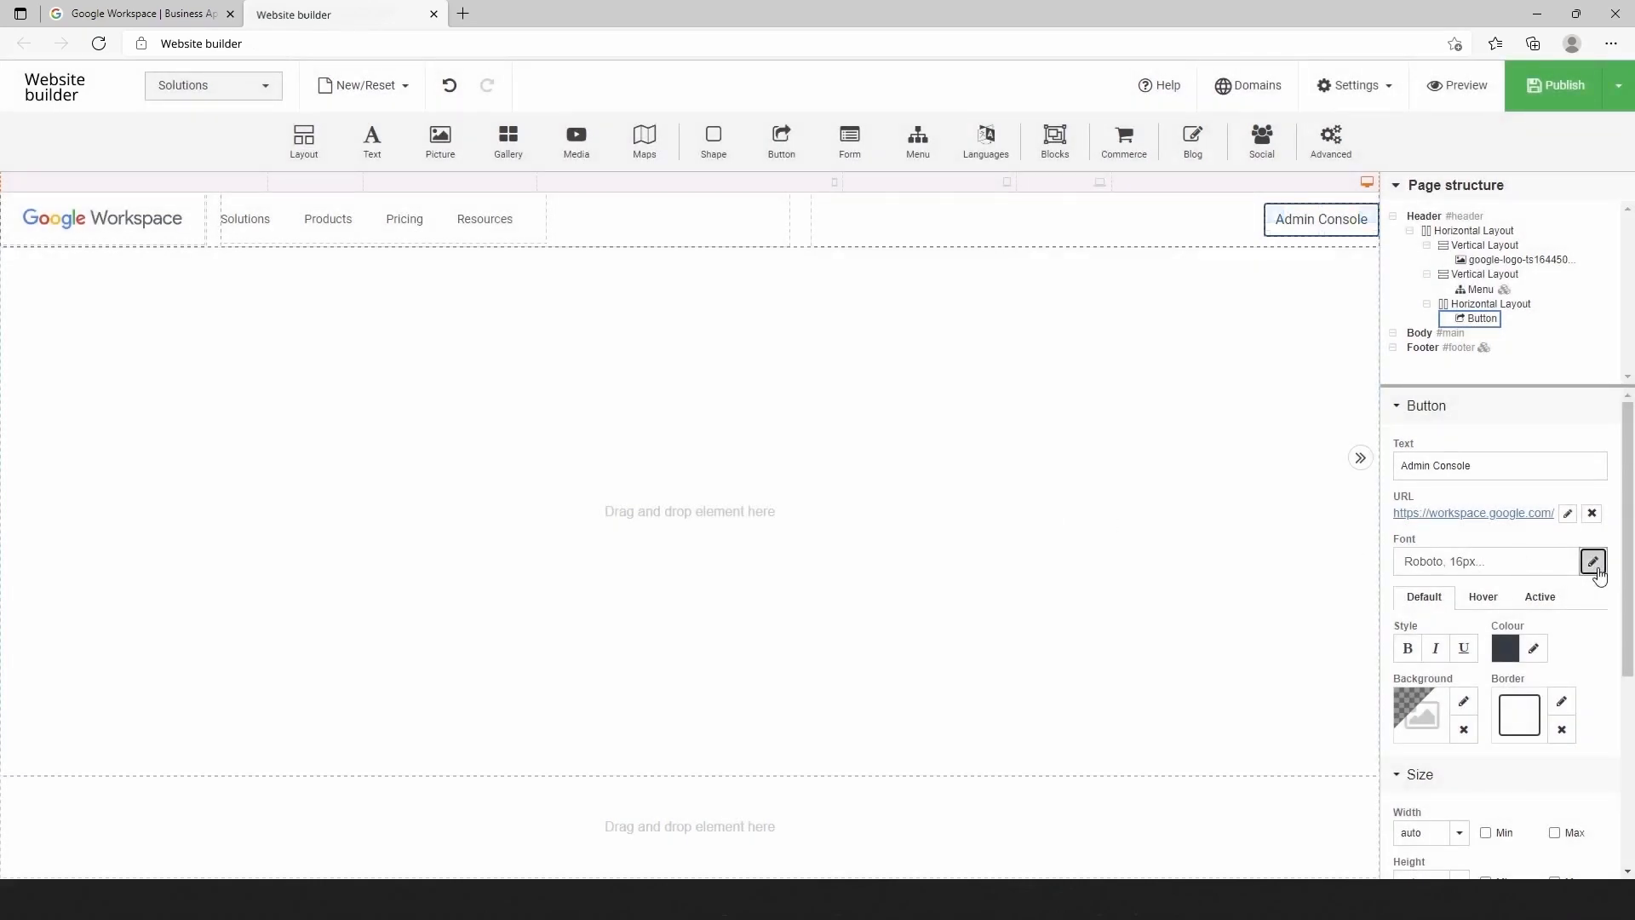
Set the Admin Console button's font to Arial at 14 px
left_click(1592, 561)
left_click(1491, 502)
left_click(1411, 567)
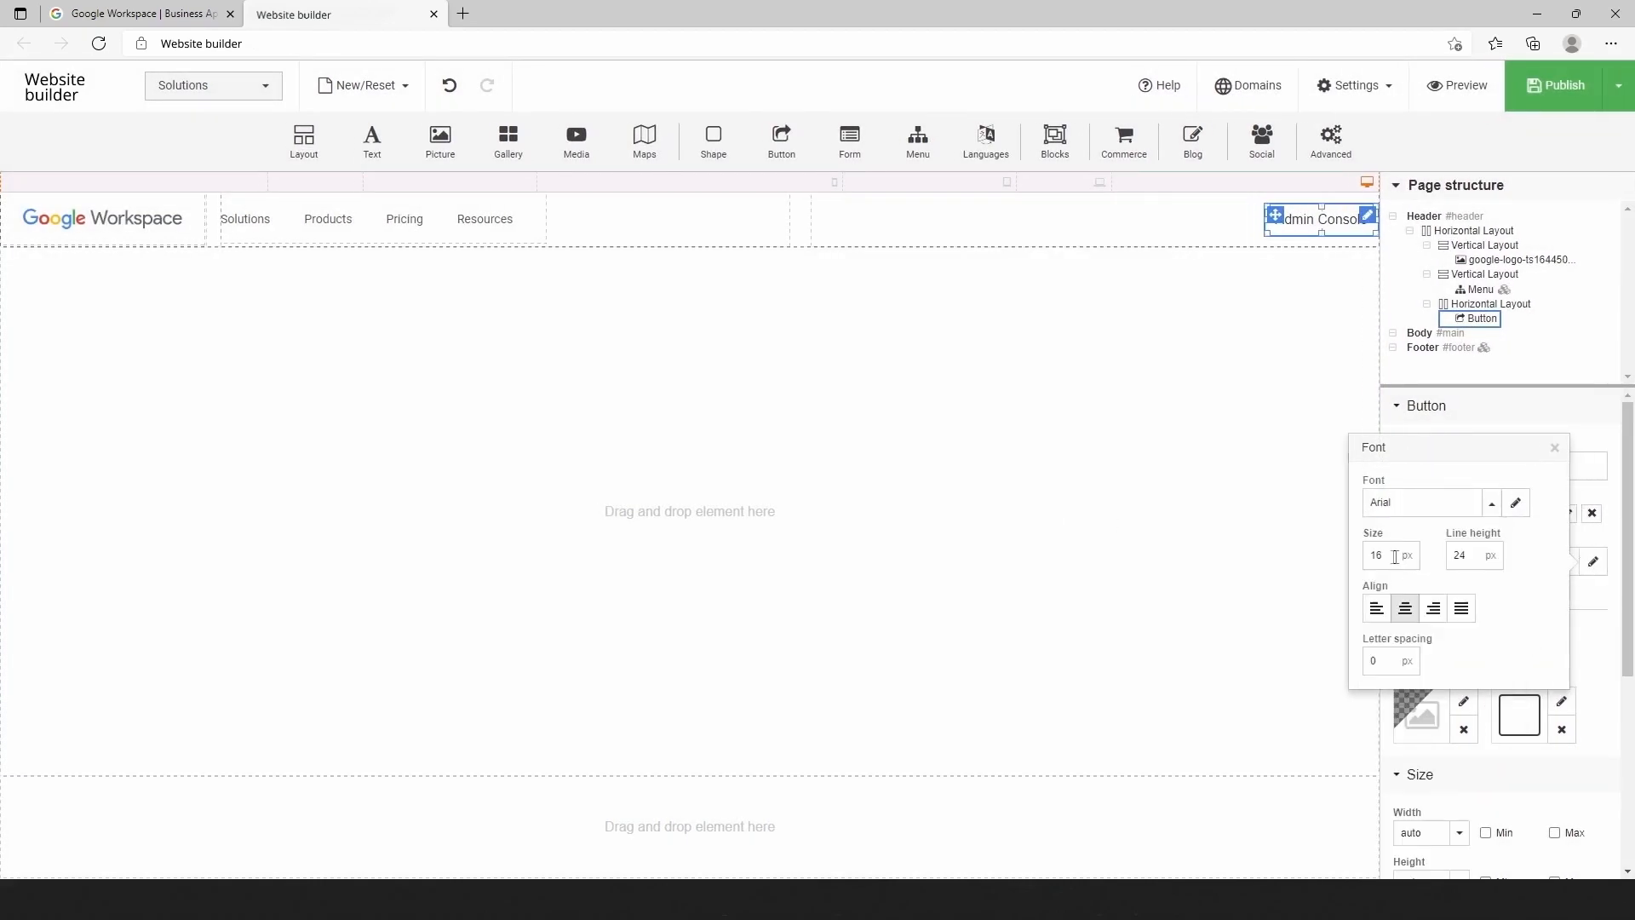
left_click(1553, 451)
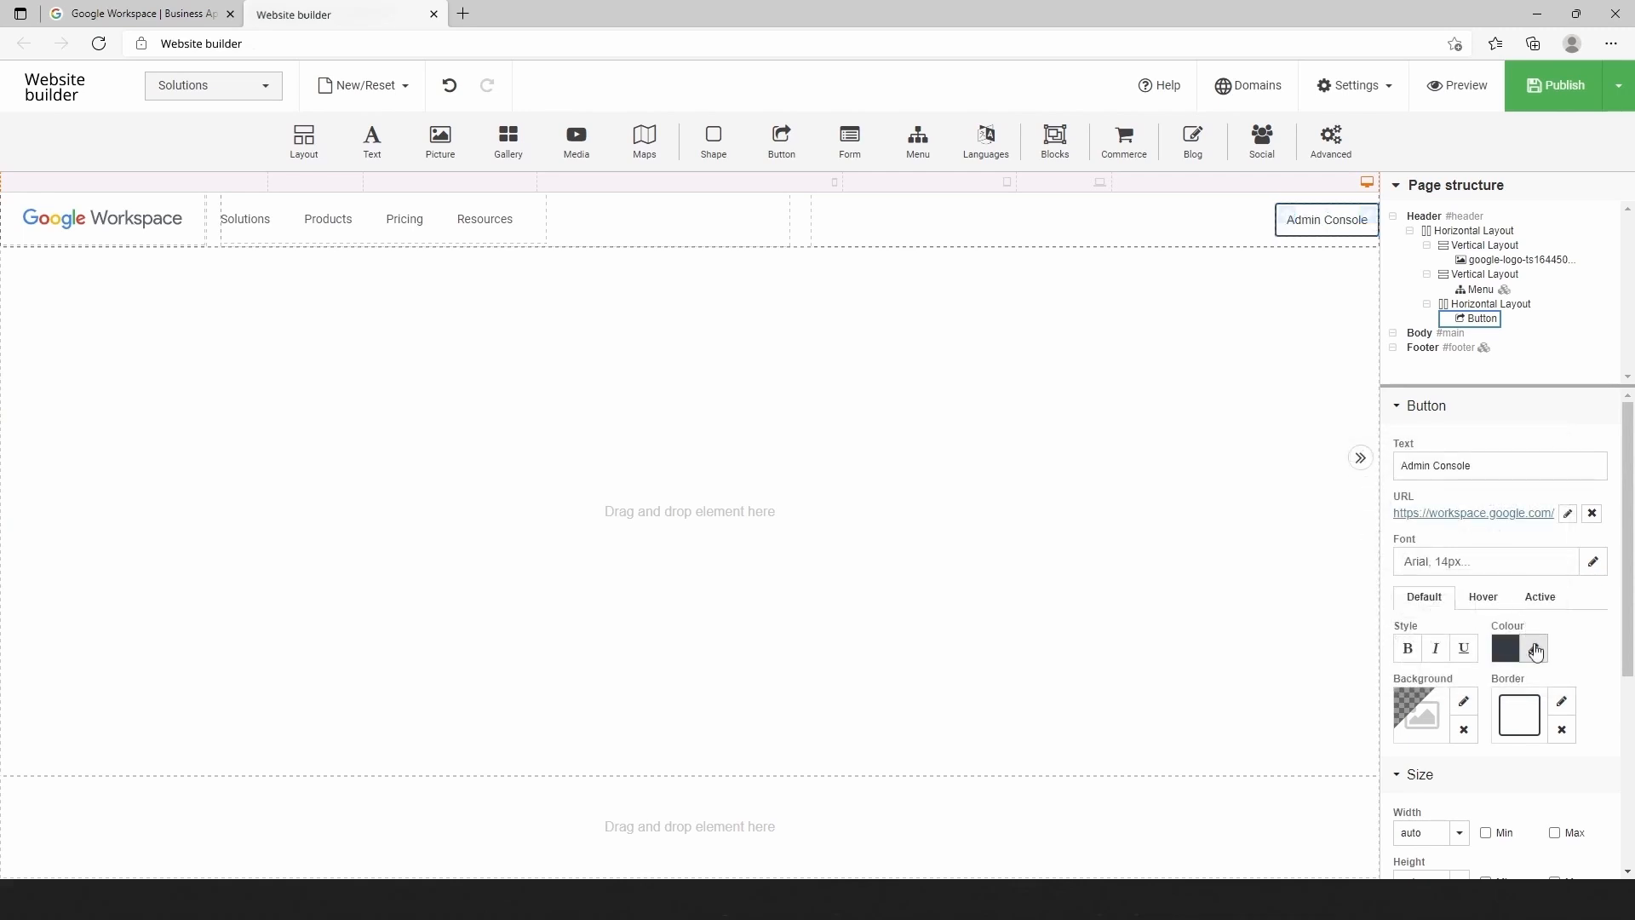
Set the Admin Console button's default text colour to #1A73E8
left_click(1532, 649)
double_click(1432, 612)
type("1A73E8")
key("Return")
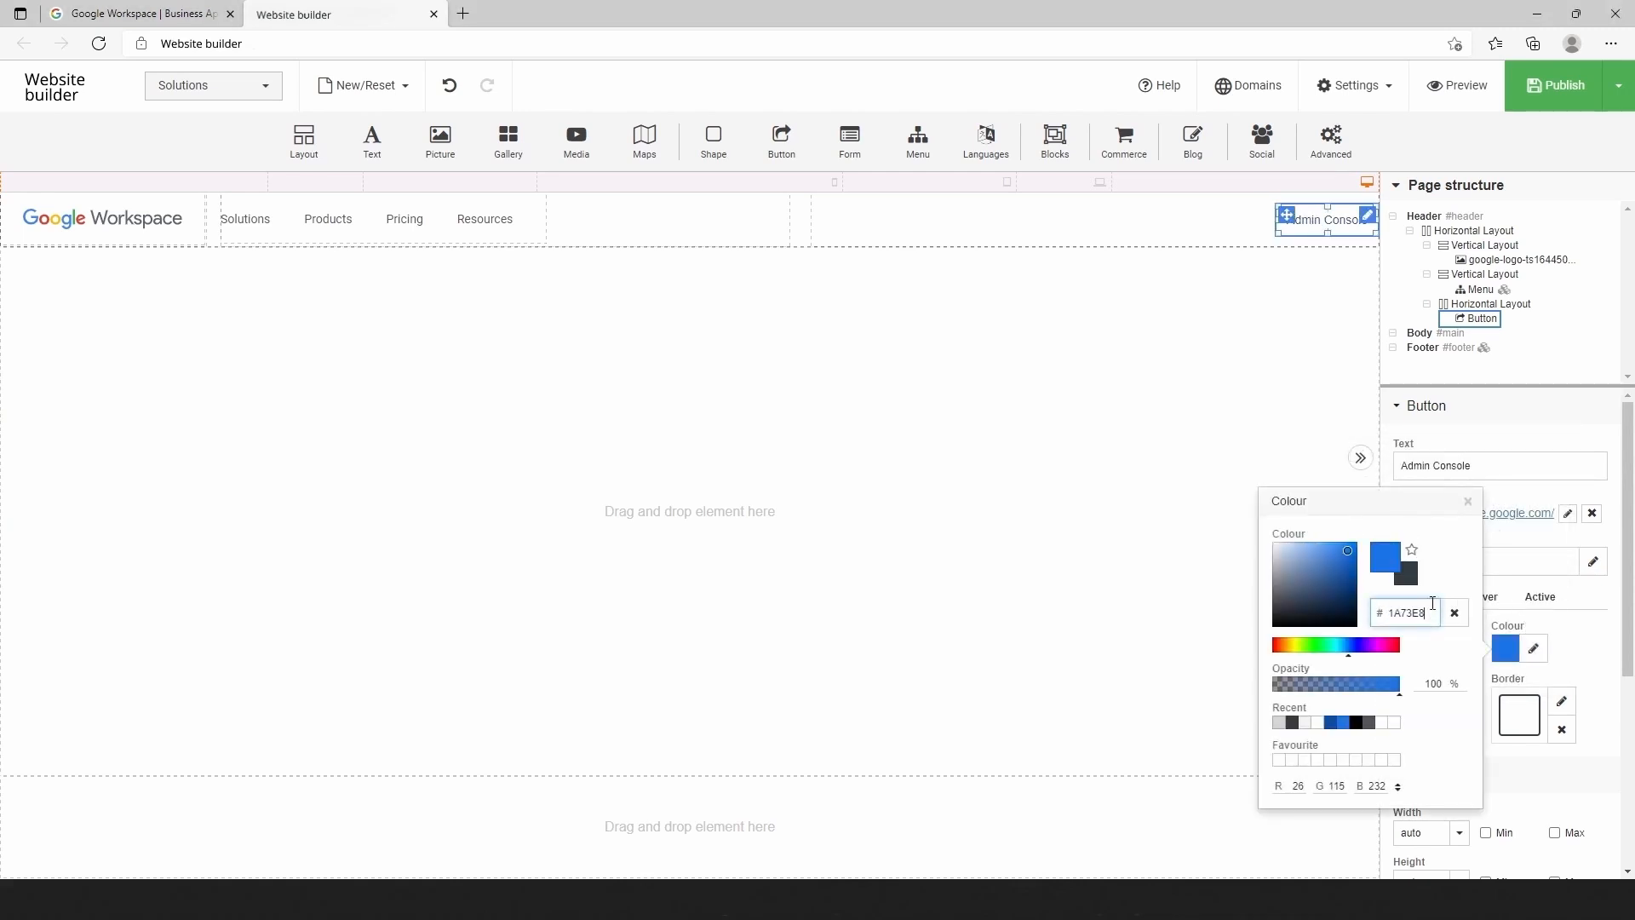
left_click(1468, 502)
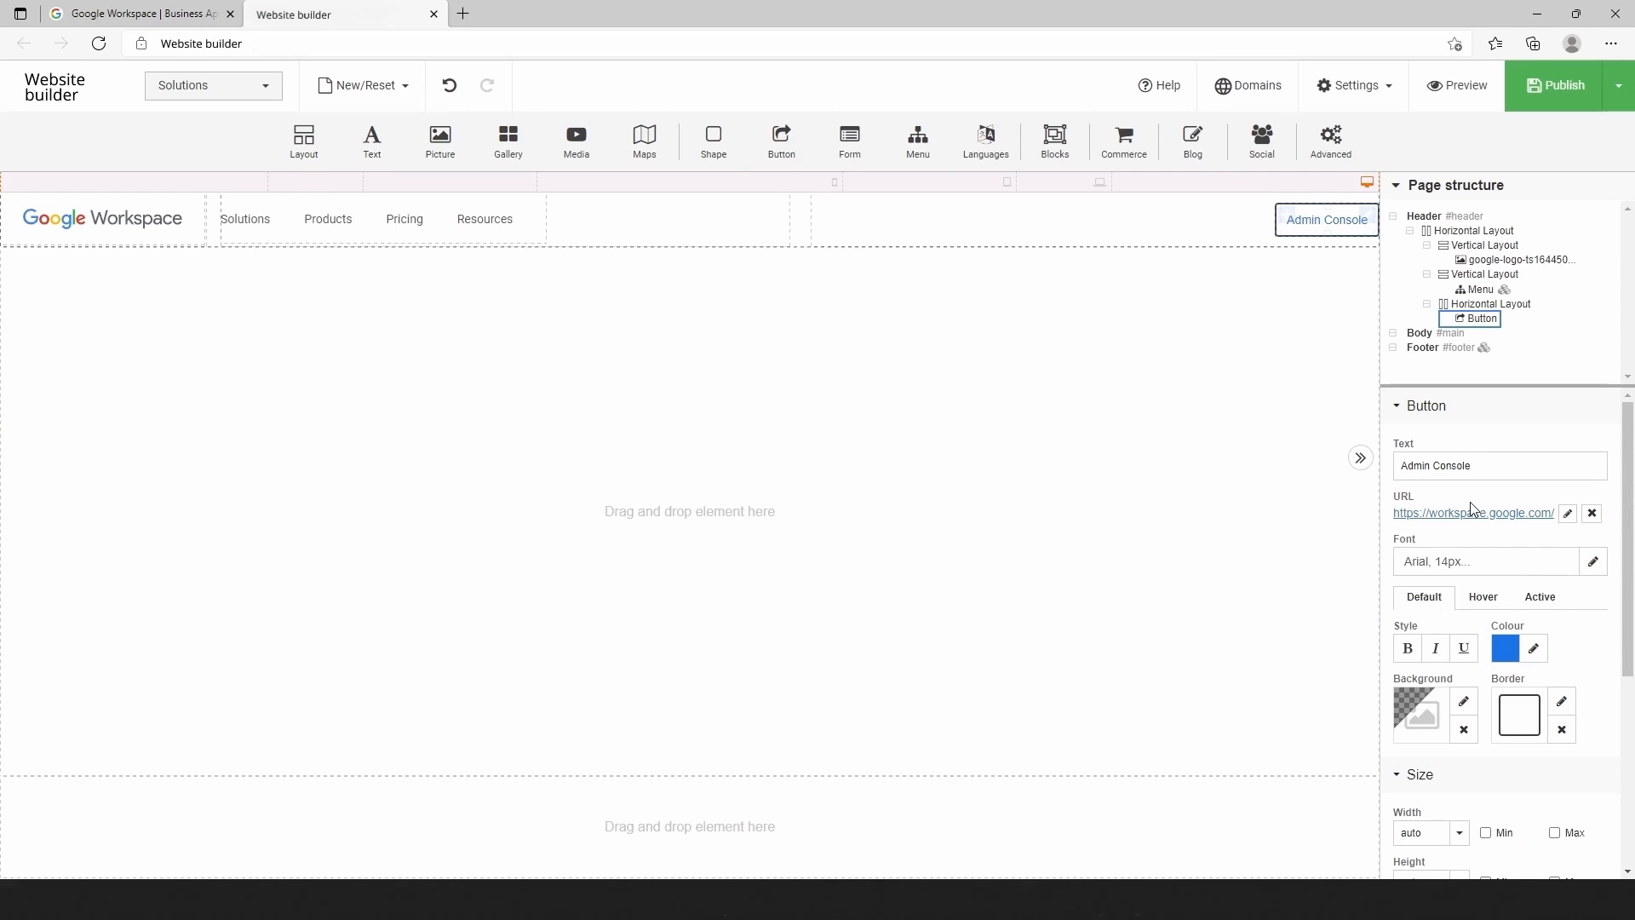
Remove the Admin Console button's default border by setting its line style to none
left_click(1562, 702)
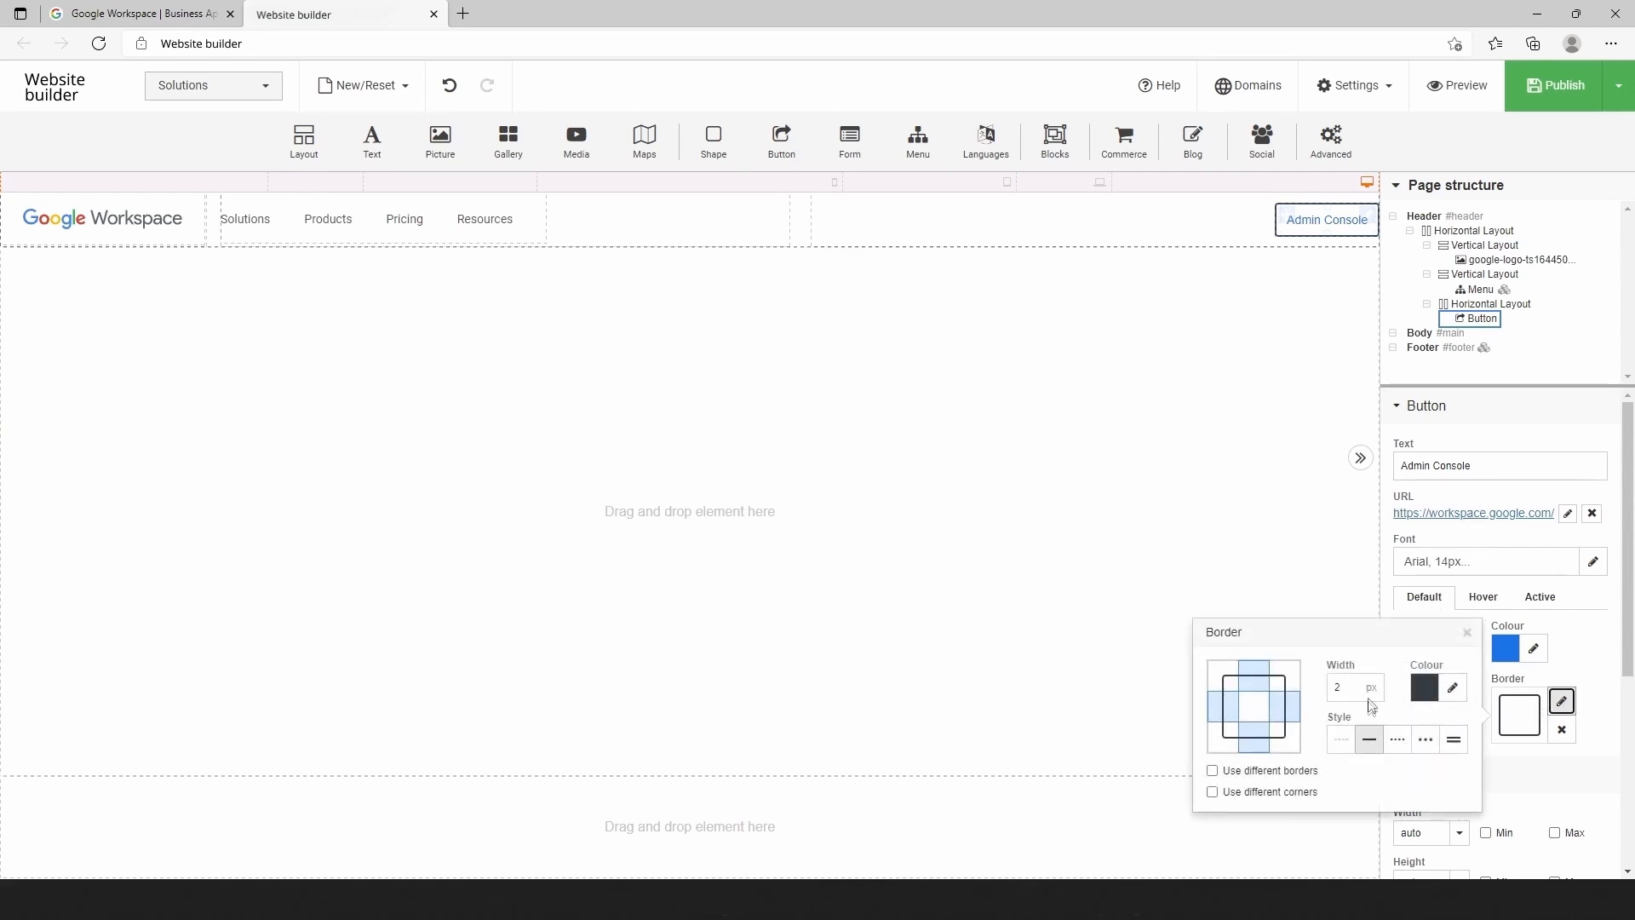
left_click(1343, 741)
left_click(1467, 633)
Set the hover text colour of the Admin Console button to #074EA6
scroll(1462, 557, "down", 1)
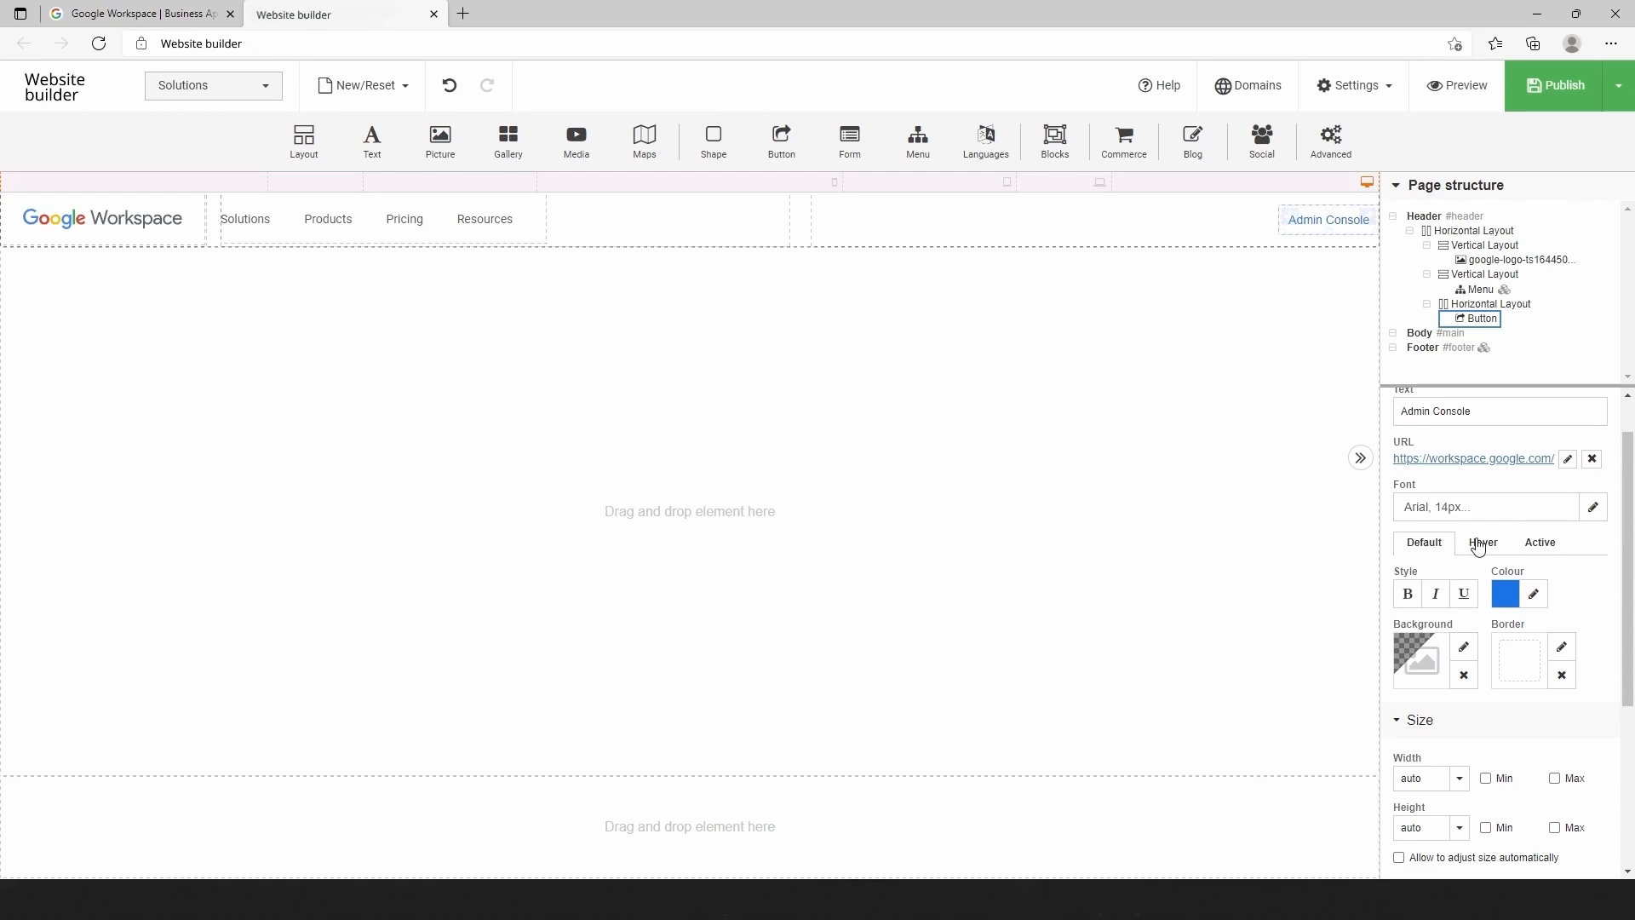
left_click(1481, 542)
left_click(1534, 594)
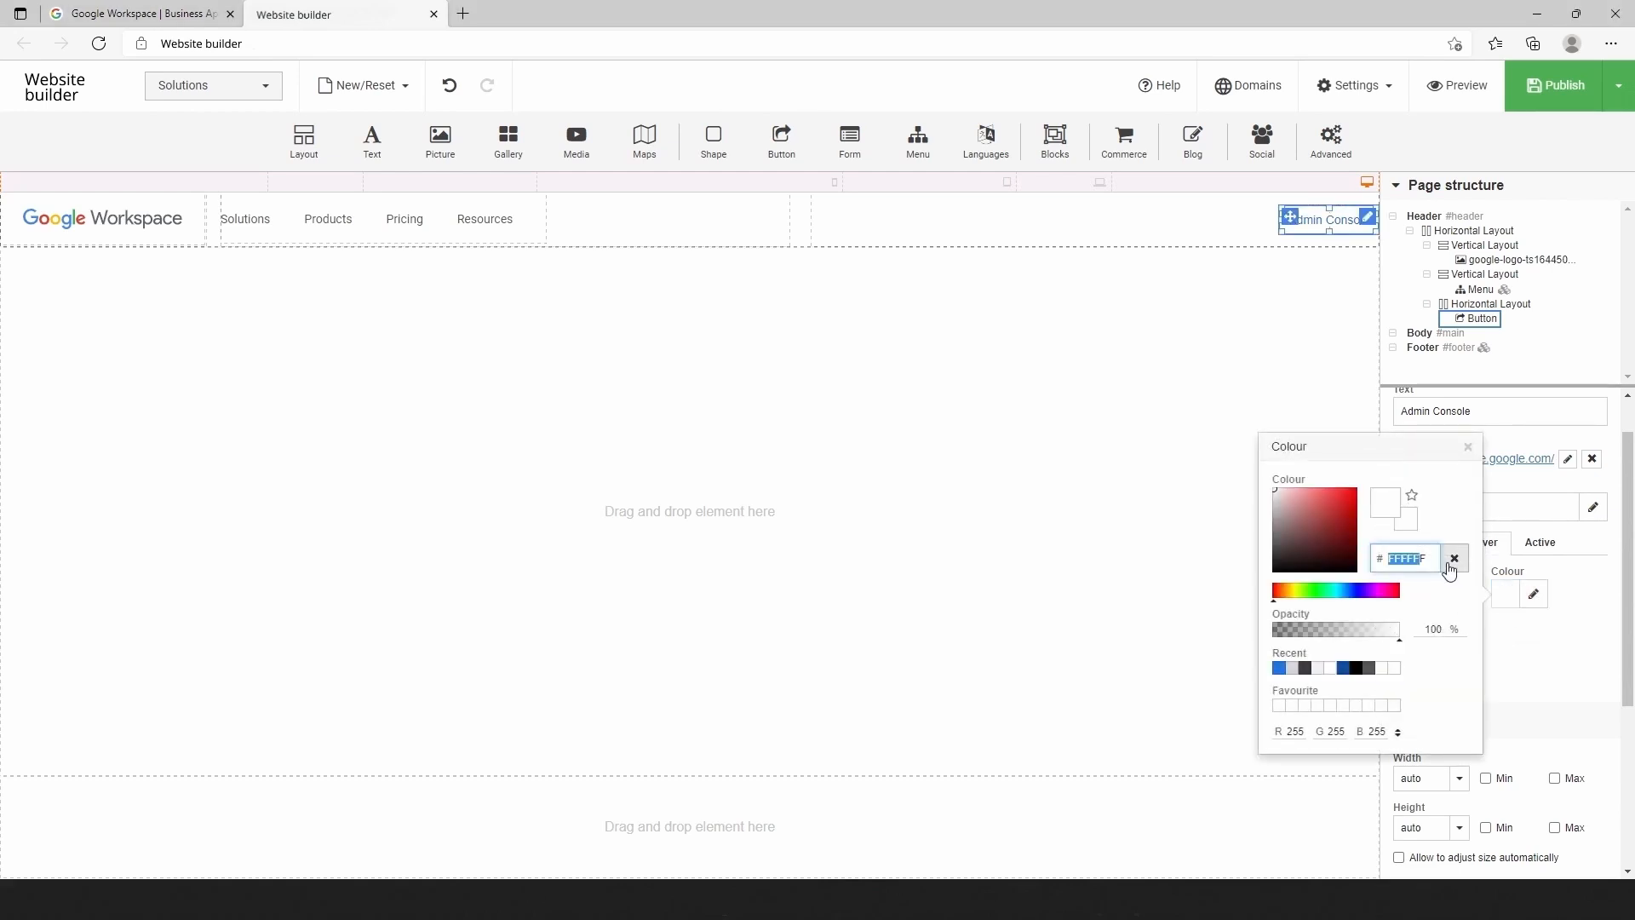
key("Return")
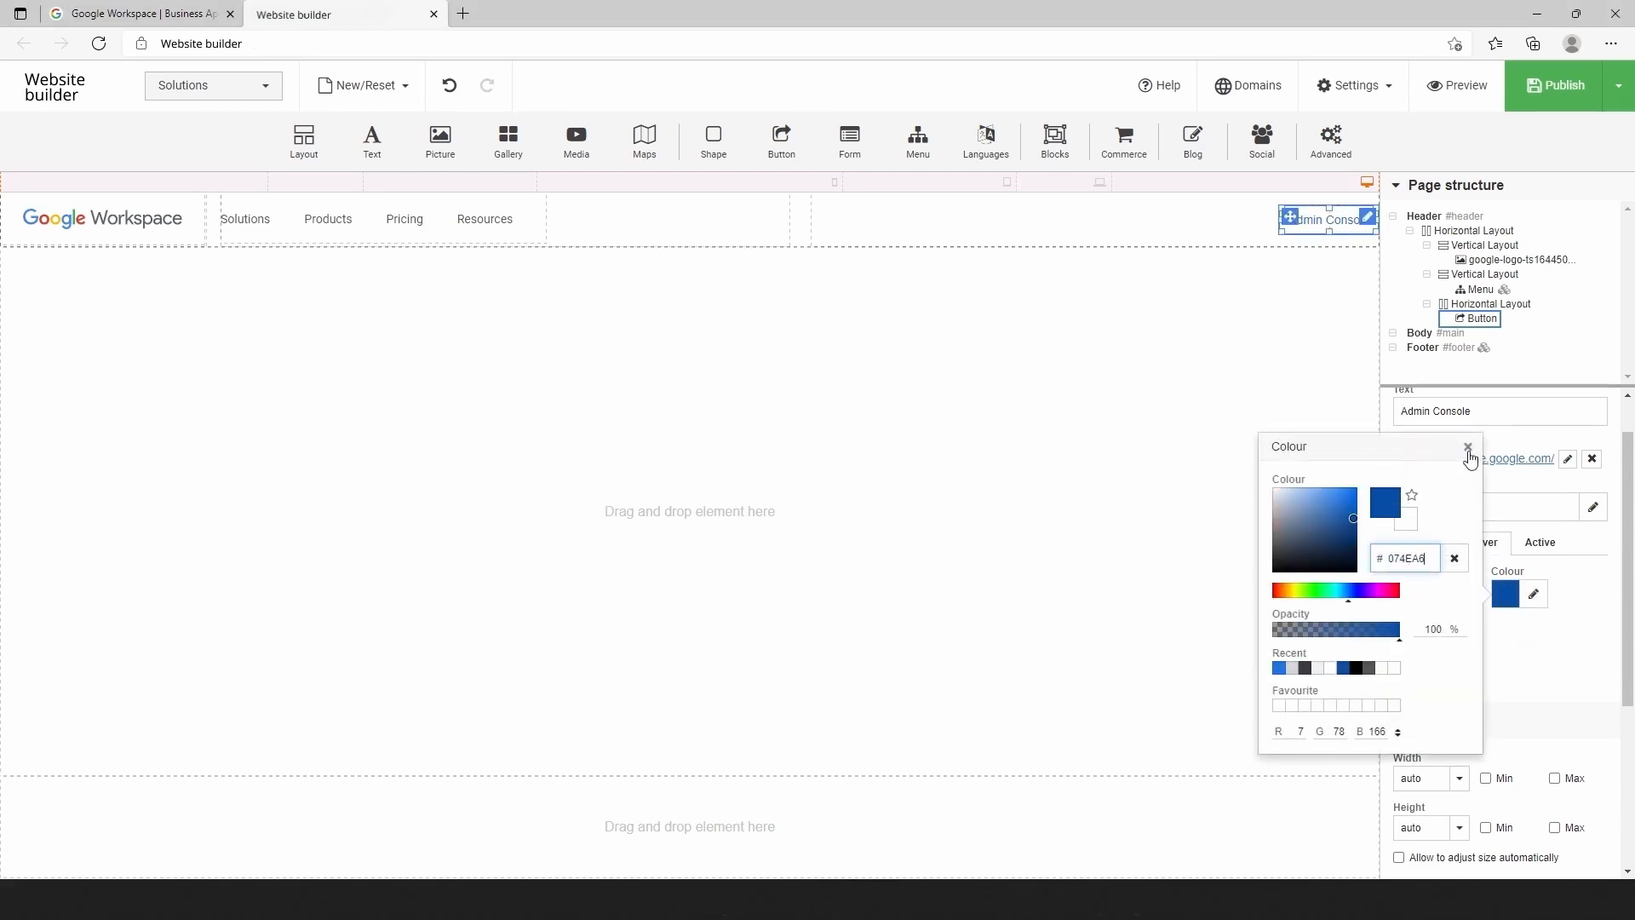
left_click(1467, 447)
Set the hover background colour of the Admin Console button to #FFFFFF
left_click(1464, 648)
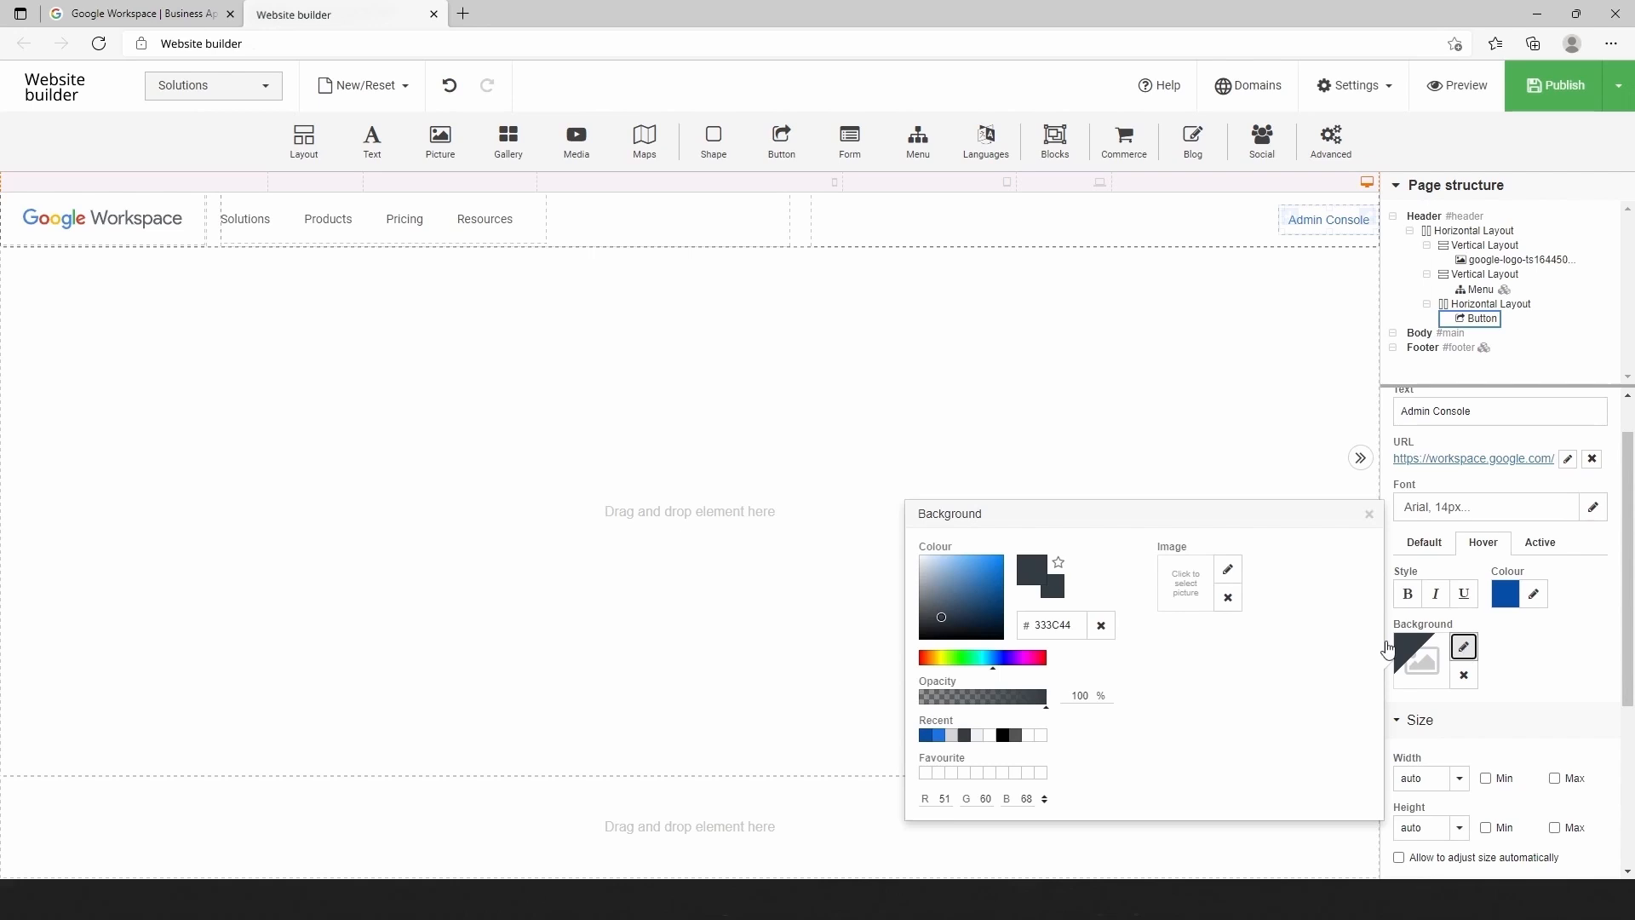
left_click_drag(1082, 640, 1030, 632)
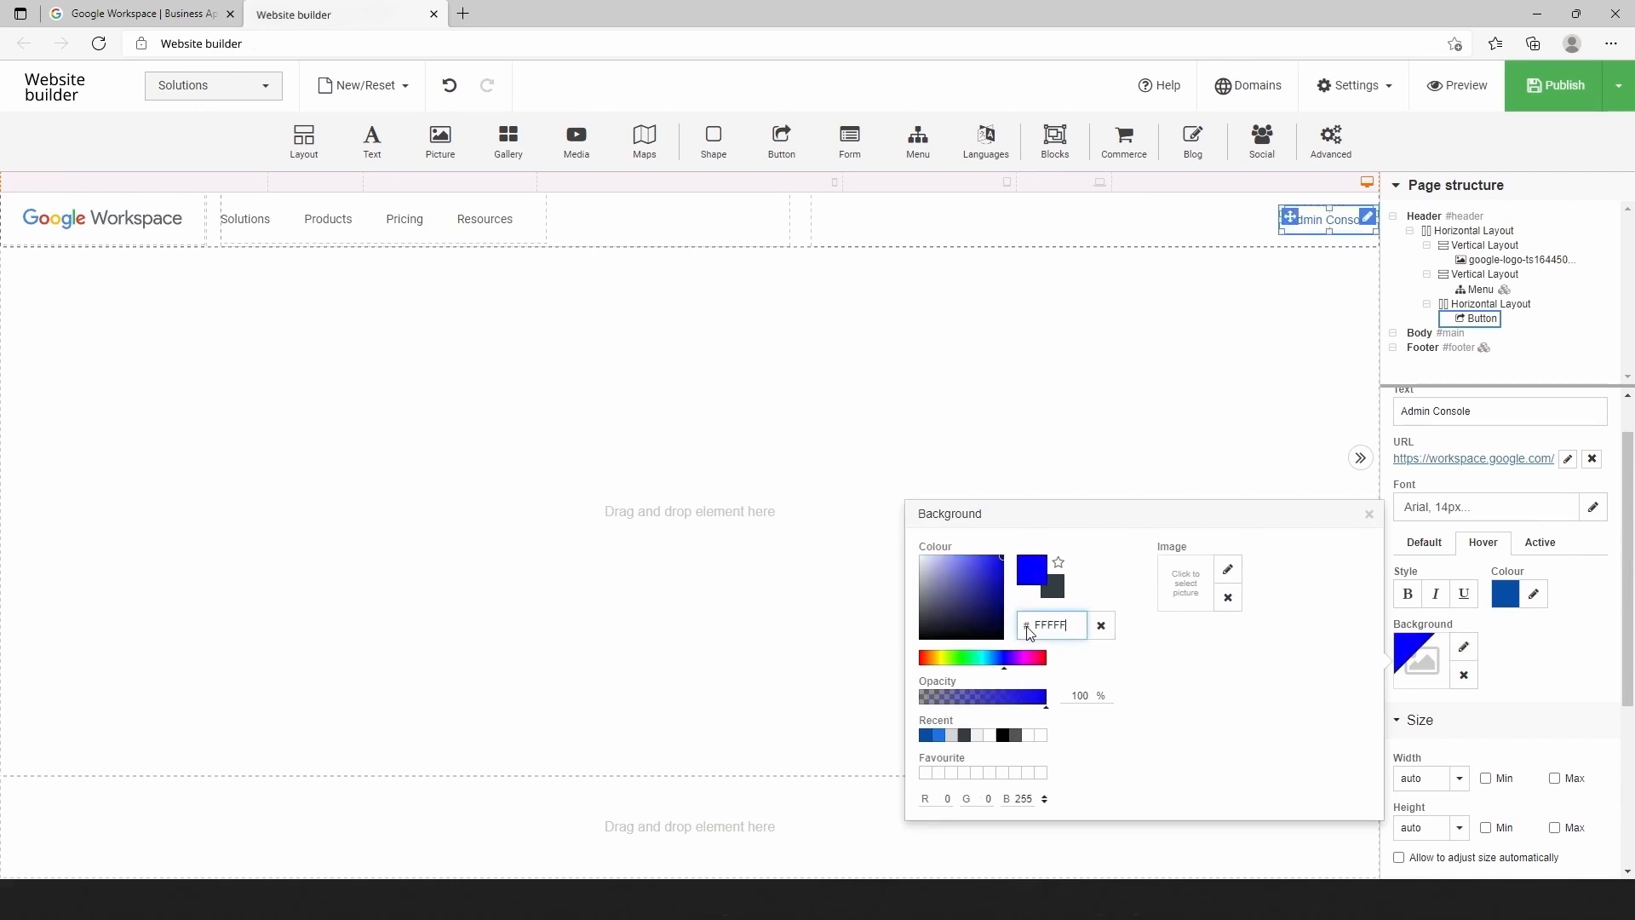
left_click(1247, 651)
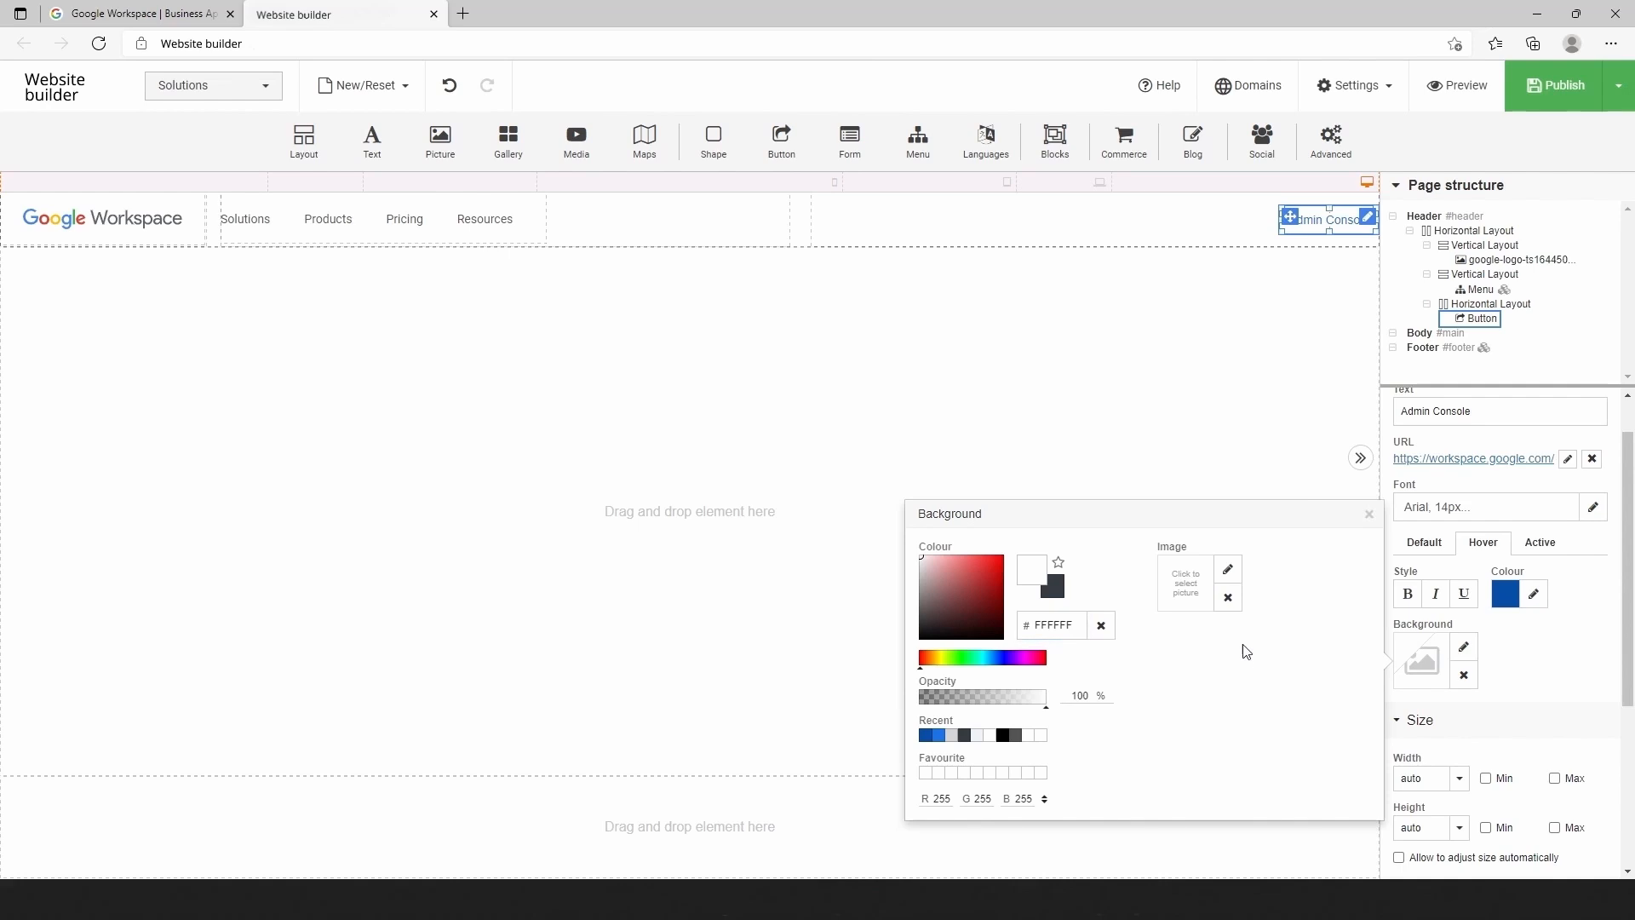
left_click(1369, 515)
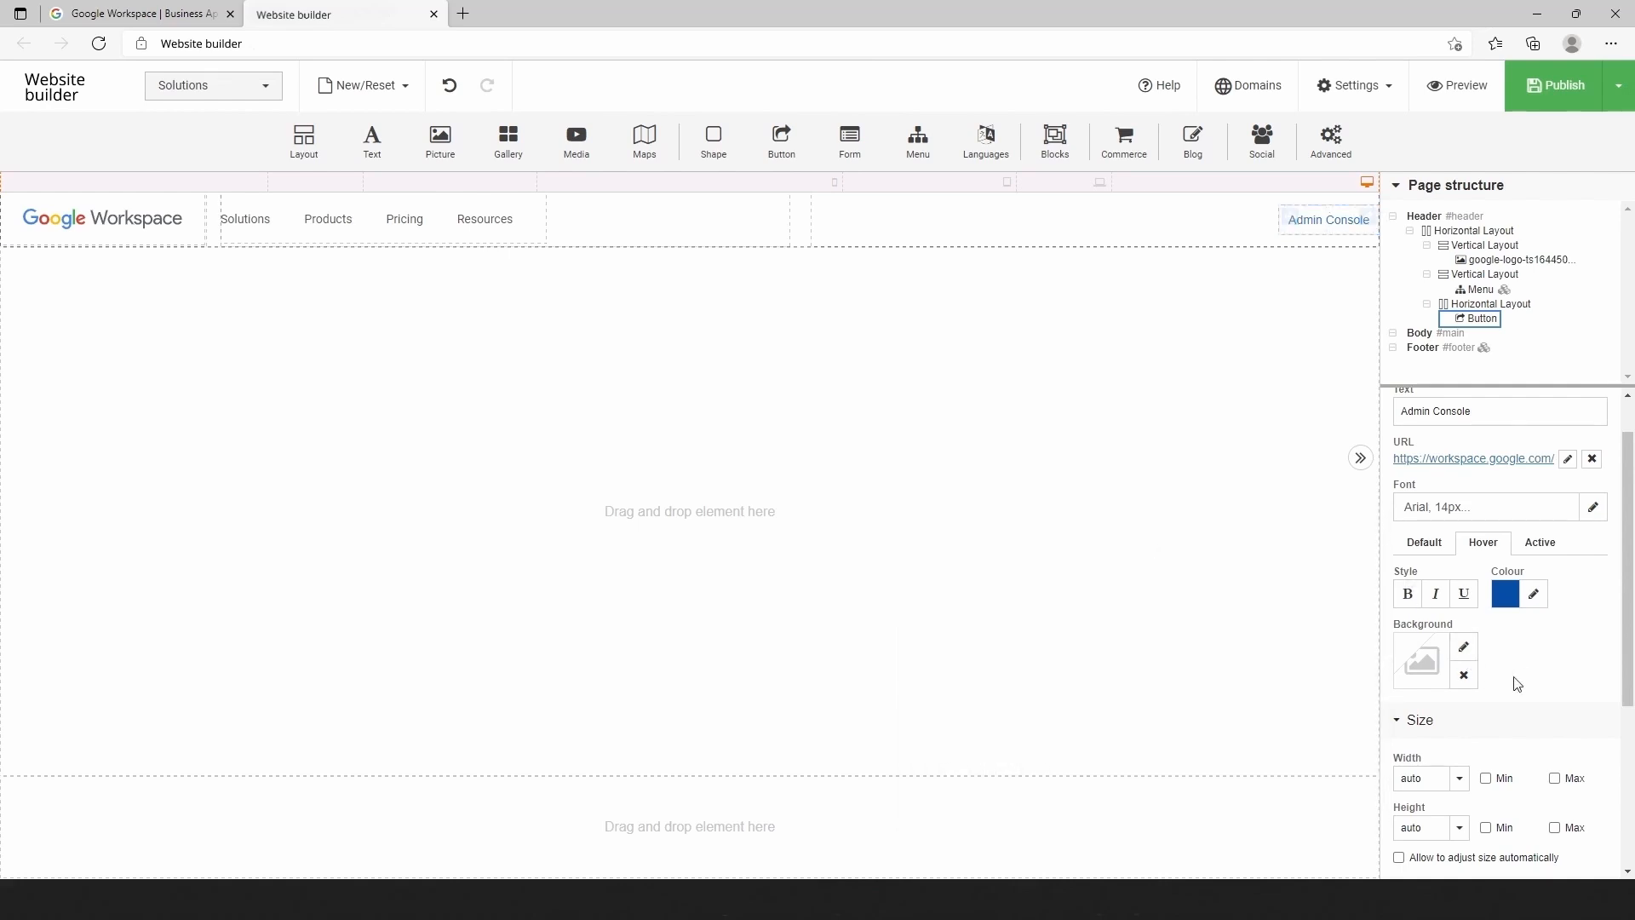
Set the Admin Console button's height to a fixed 44 px
scroll(1418, 730, "down", 3)
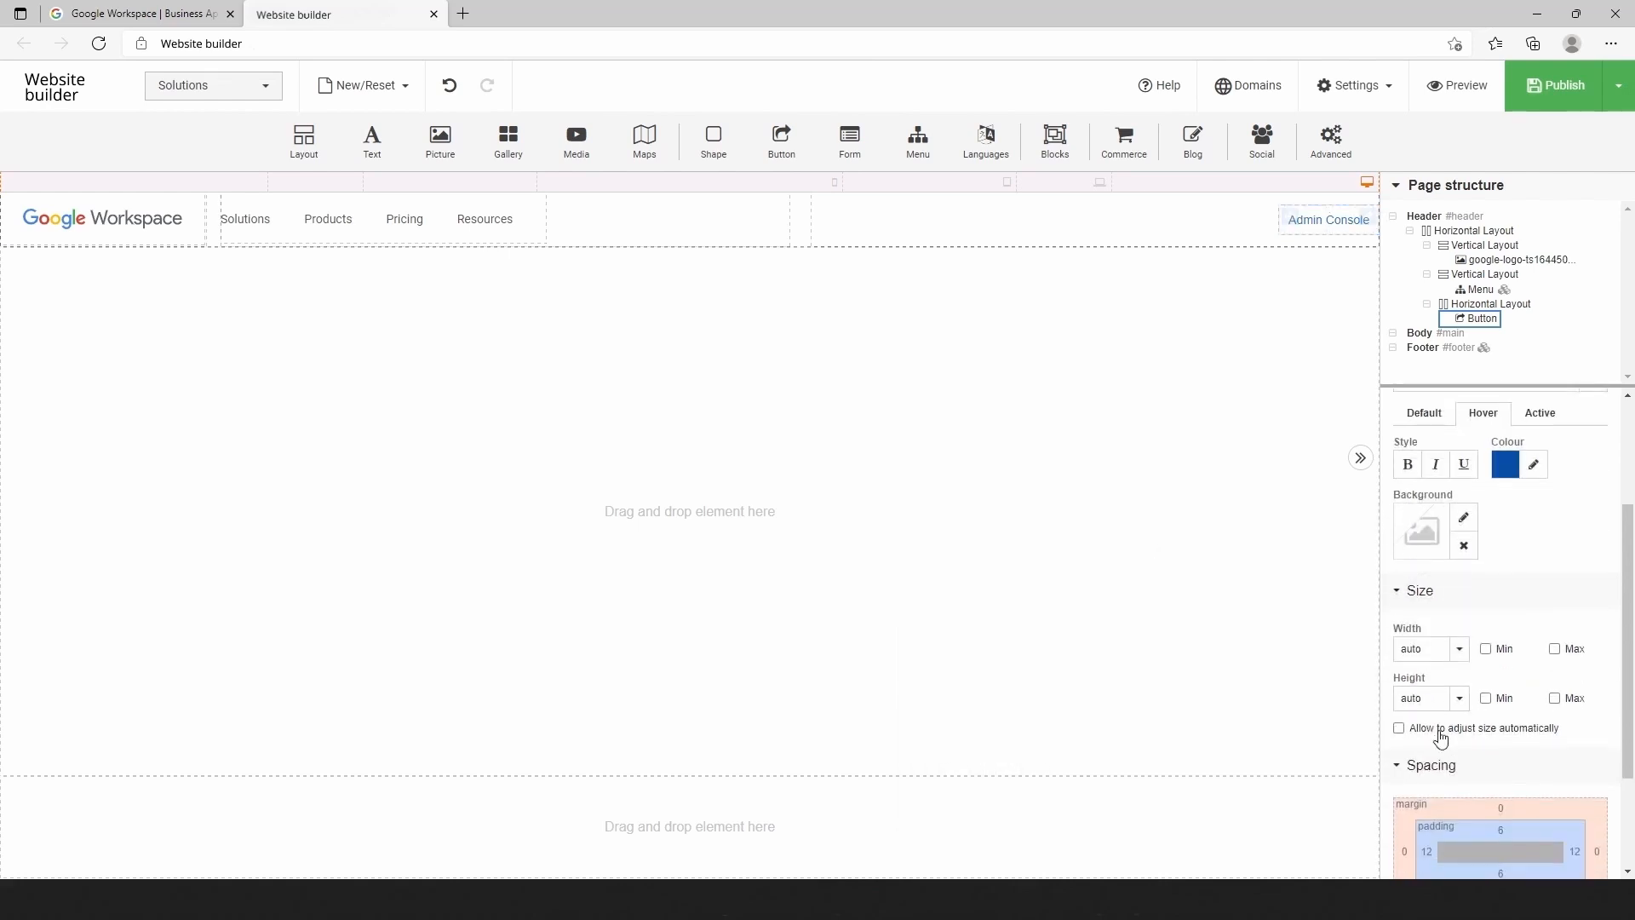
left_click(1459, 697)
left_click(1418, 730)
double_click(1398, 697)
type("44")
Set both the left and right padding of the Admin Console button to 30
scroll(1464, 771, "down", 3)
left_click(1423, 698)
type("30")
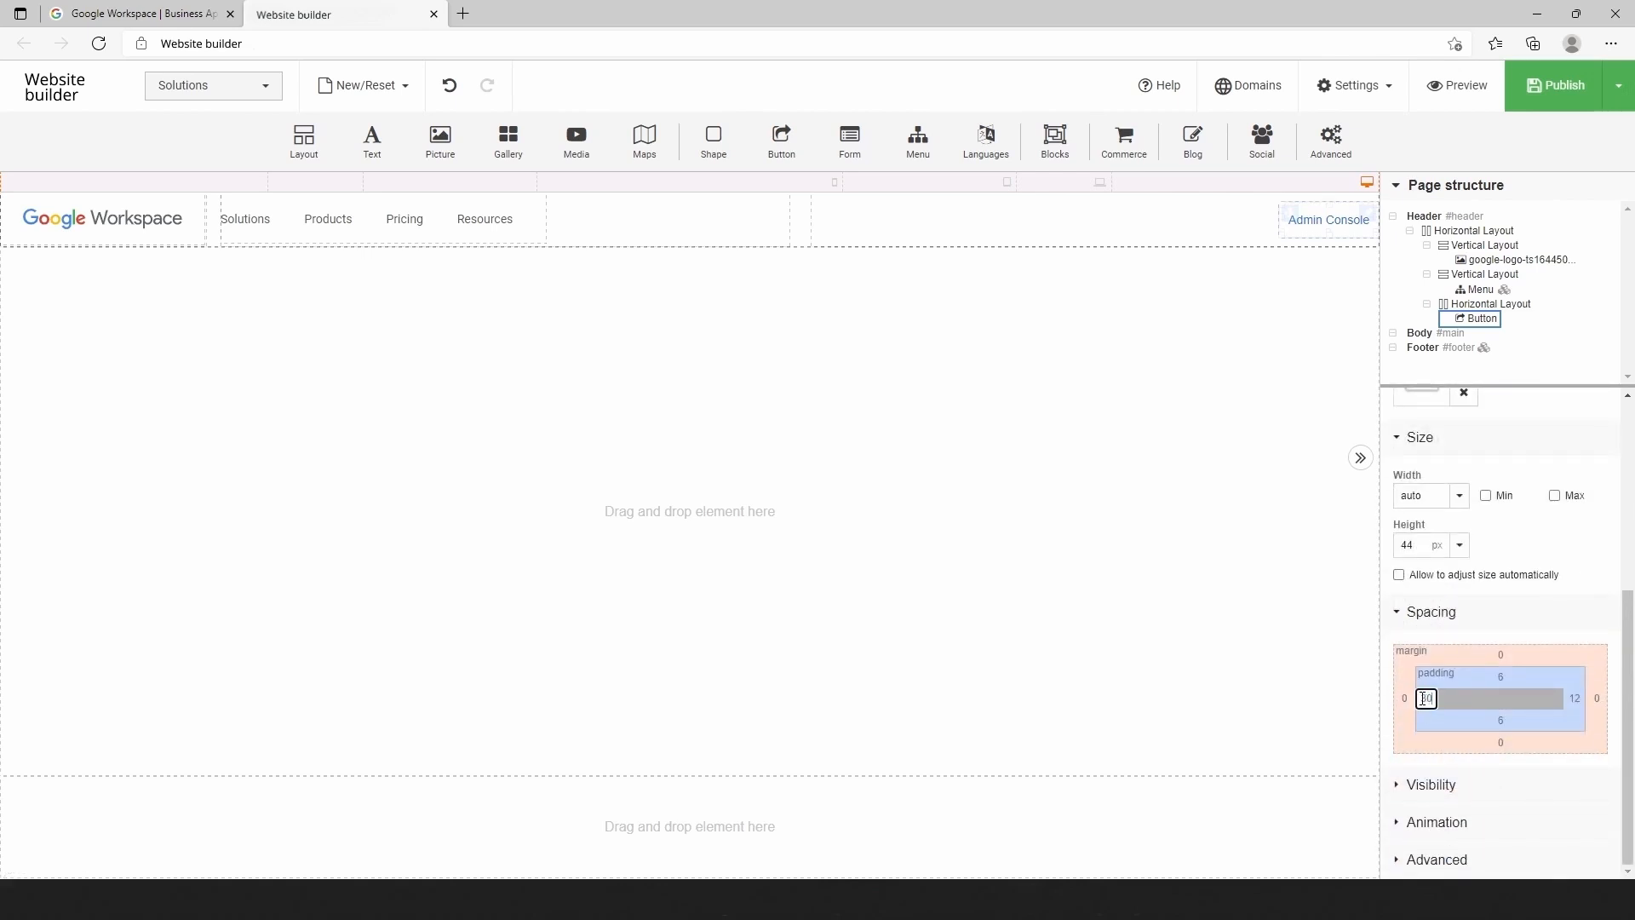
left_click(1583, 723)
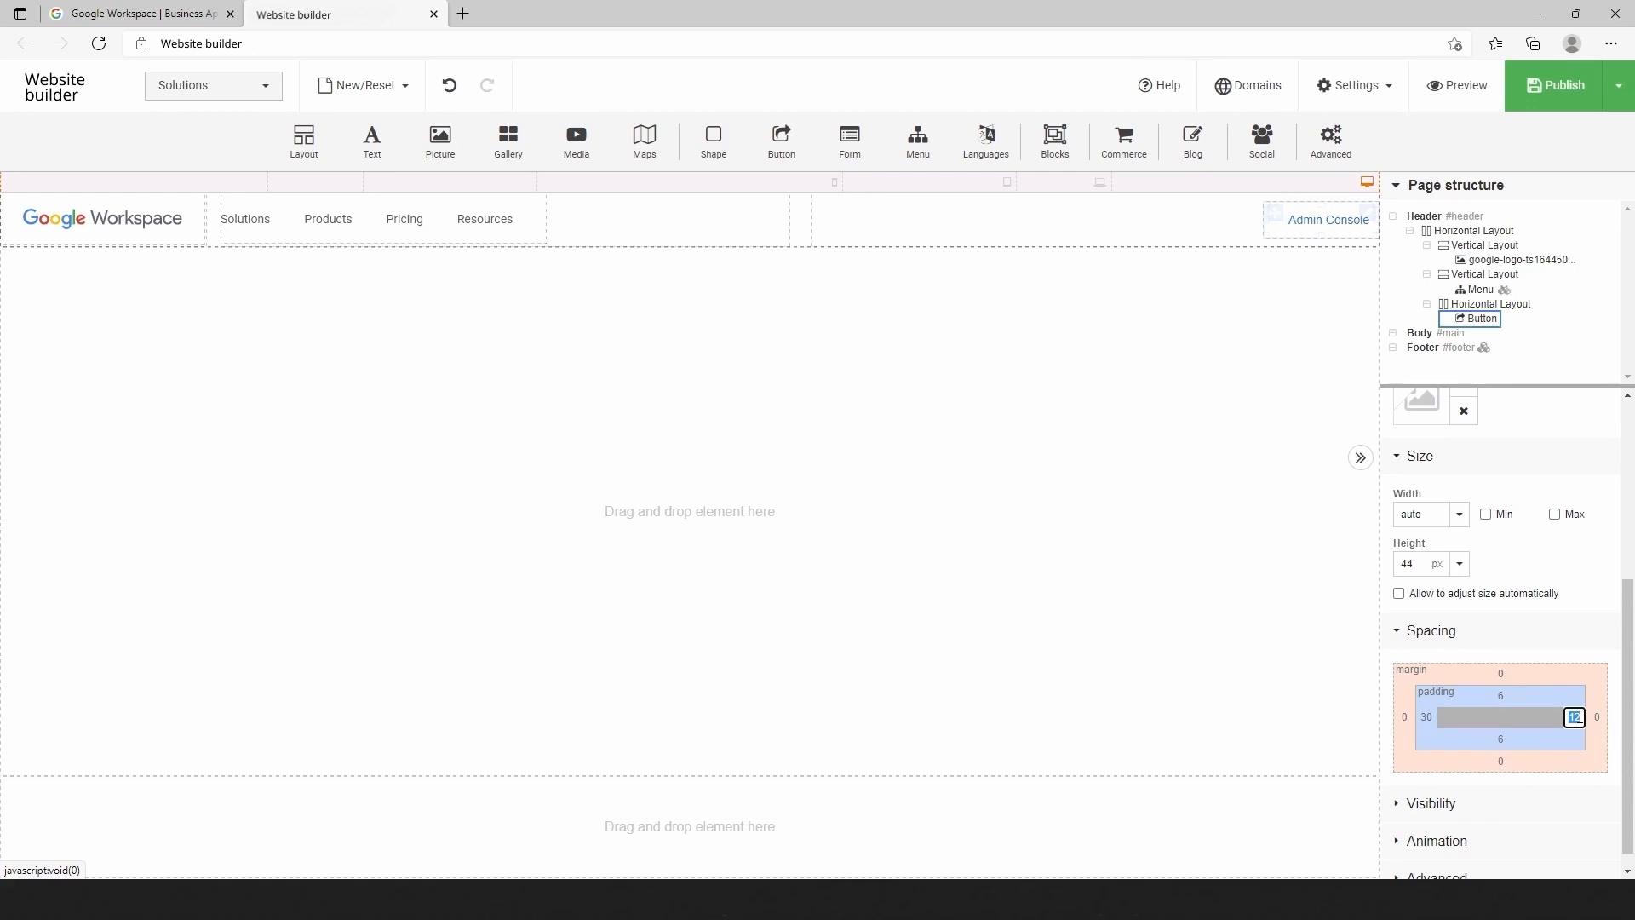
type("30")
left_click(1594, 589)
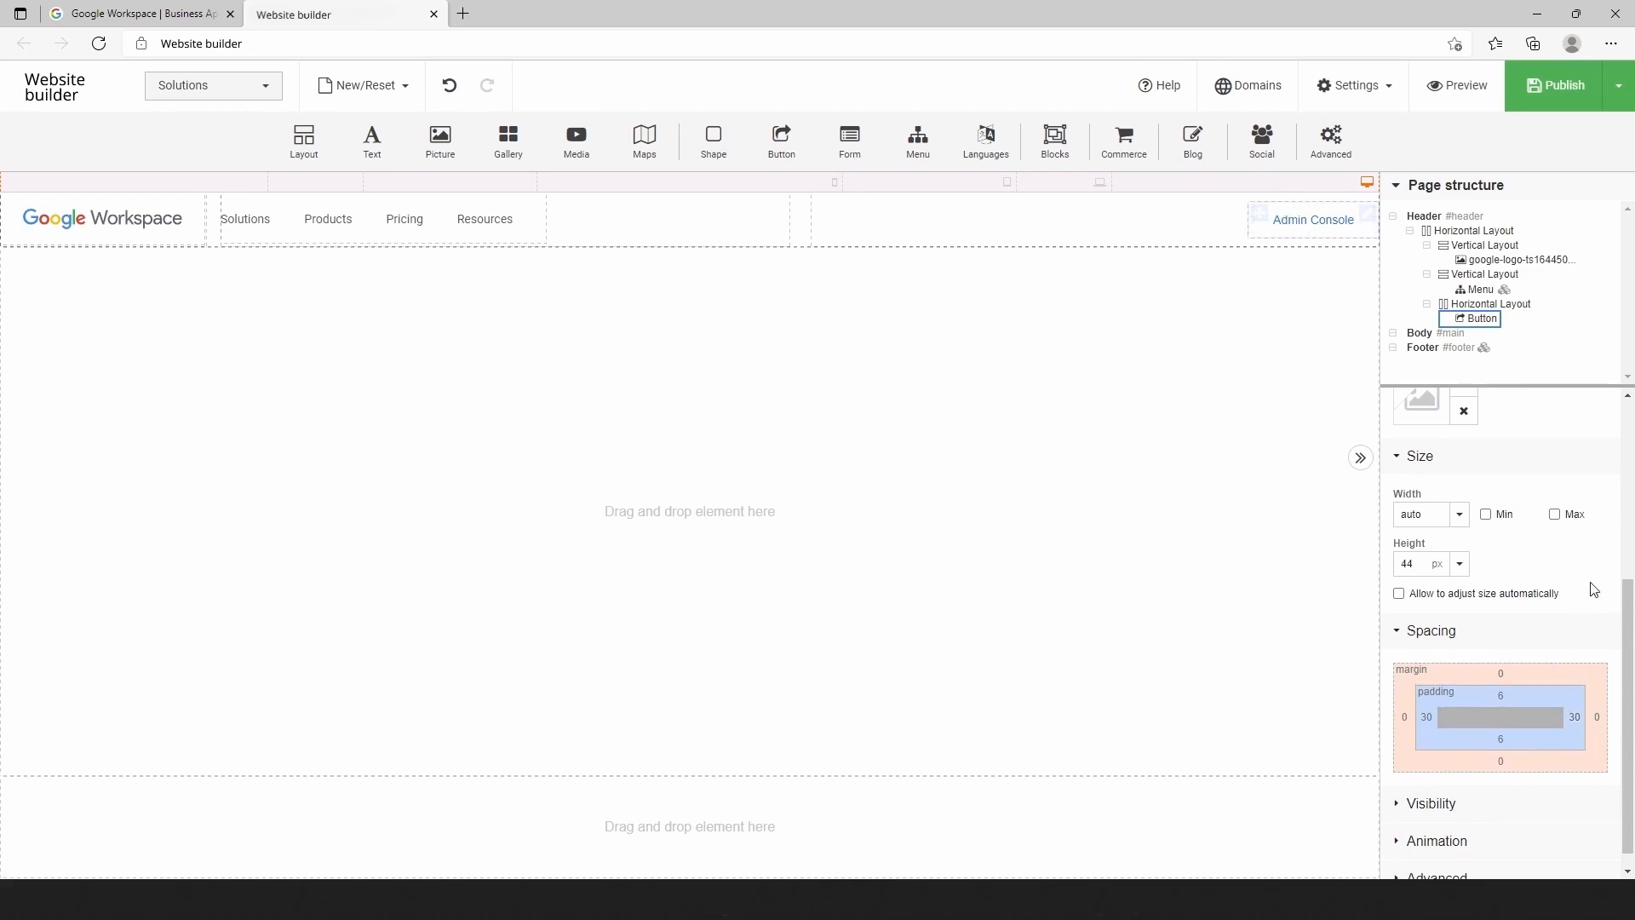
Duplicate the Admin Console button in the header
scroll(1591, 587, "up", 3)
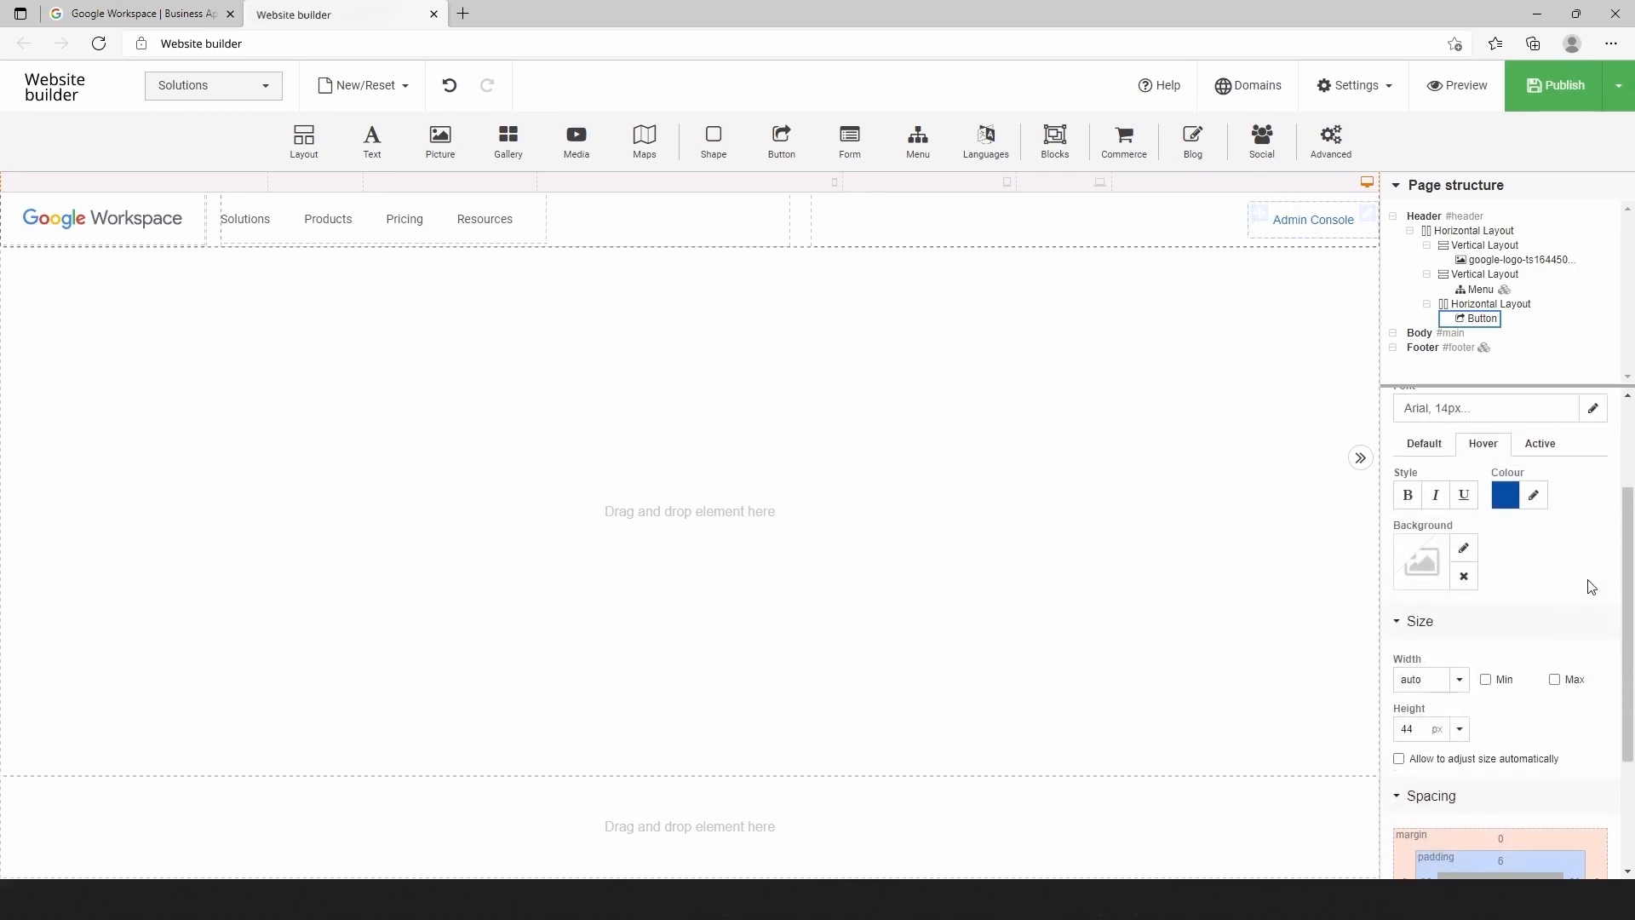
scroll(1591, 587, "up", 1)
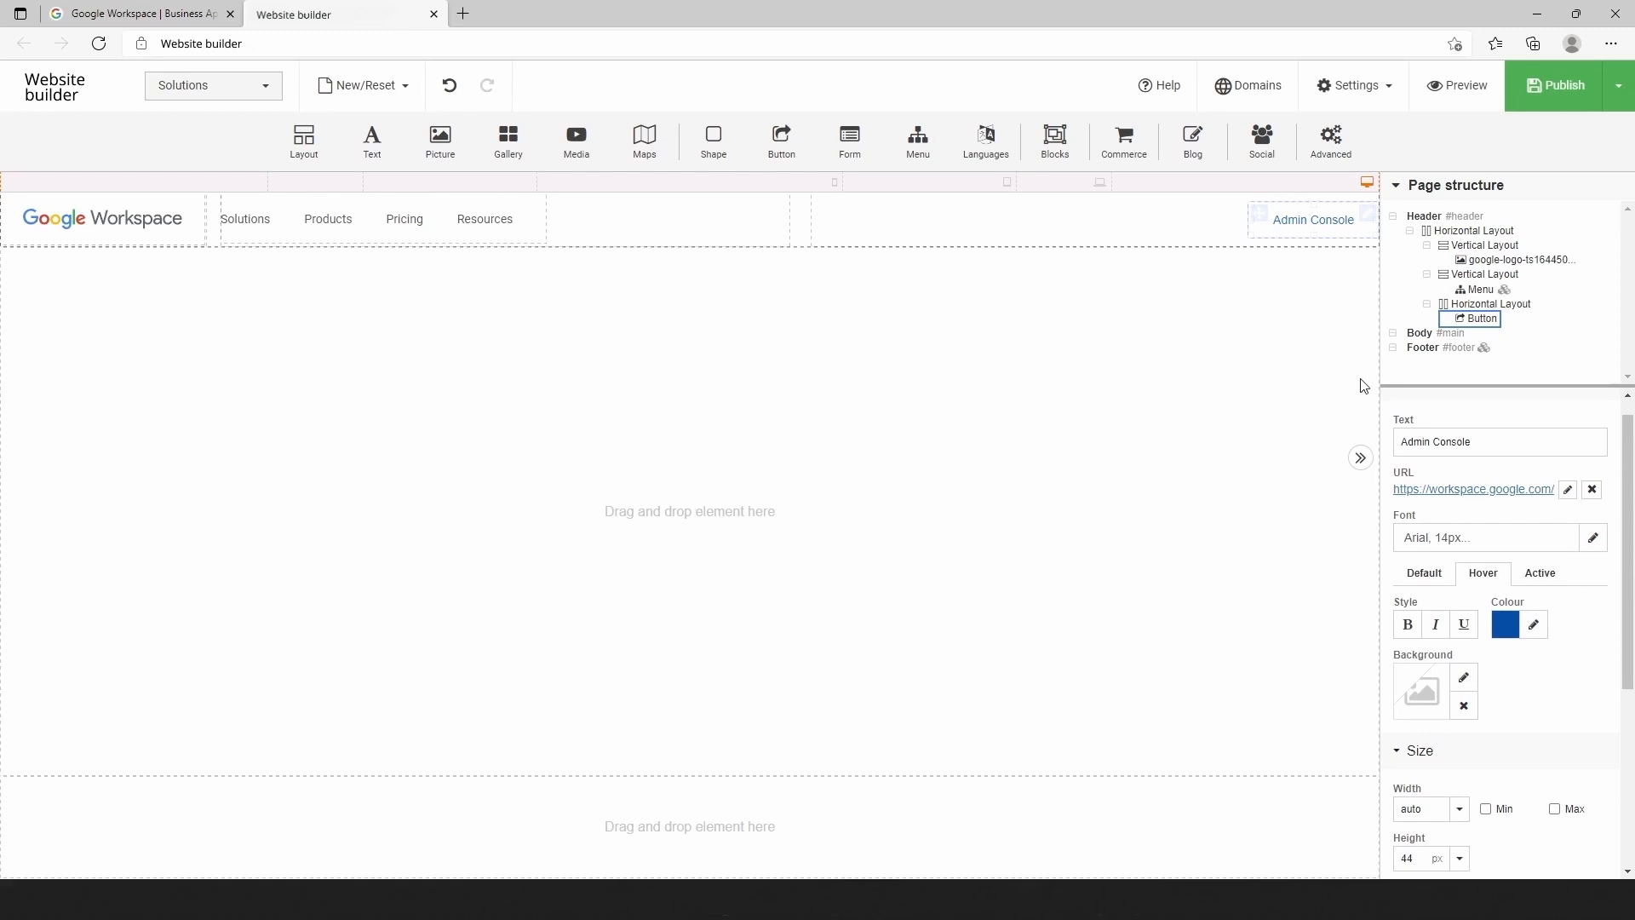
right_click(1332, 228)
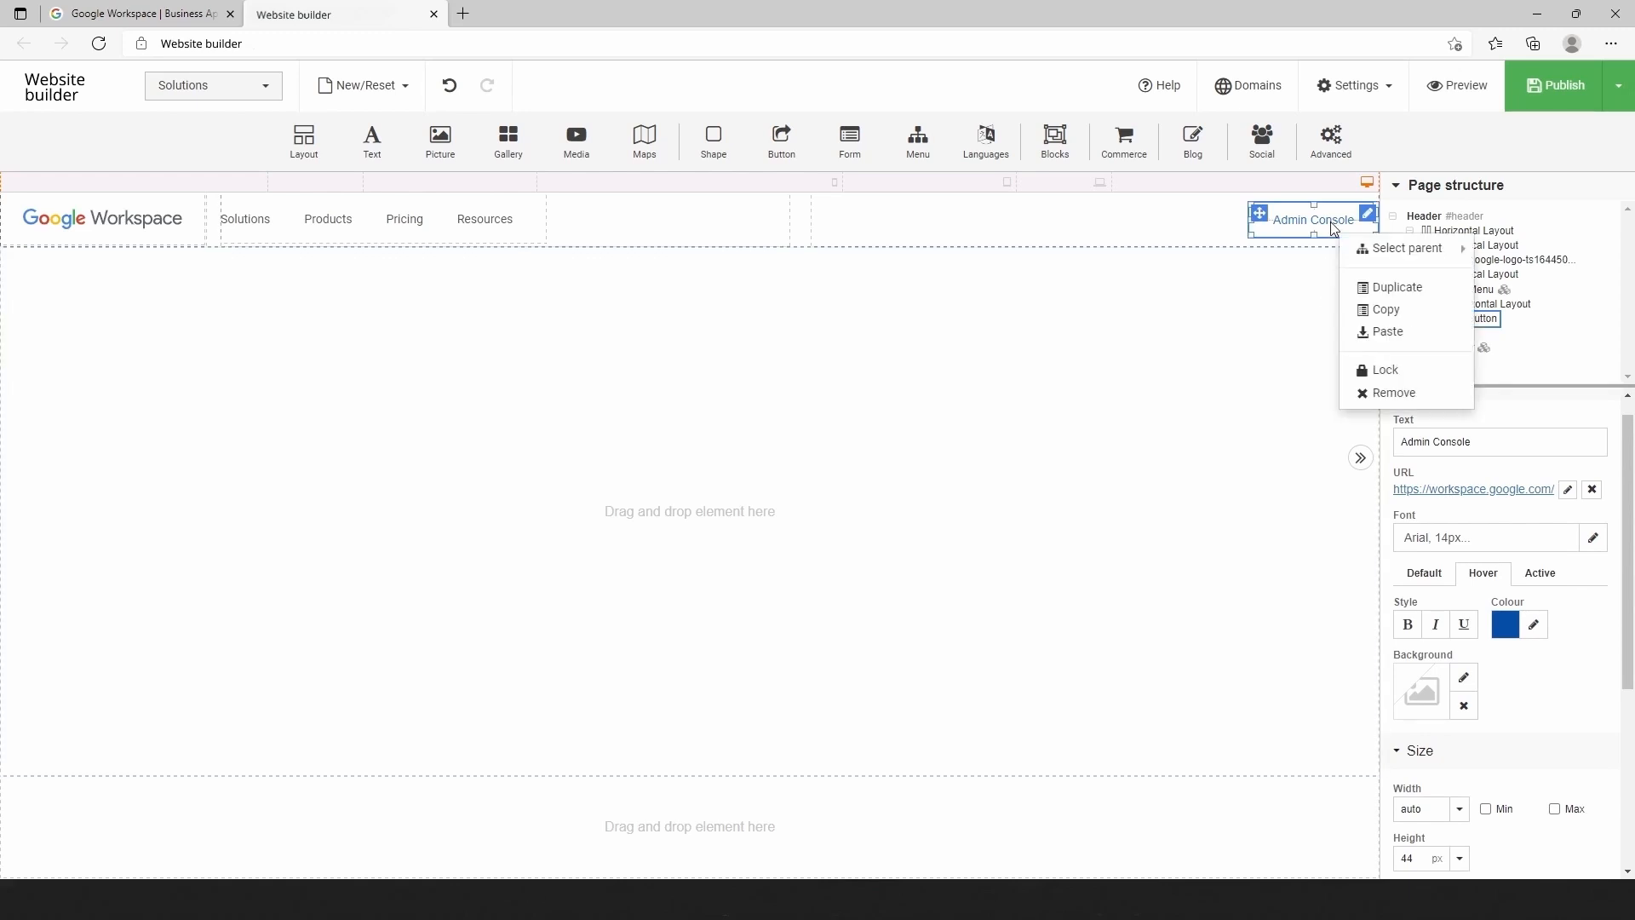
left_click(1371, 286)
Set the hover background colour of the duplicated Admin Console button to #F1F3F4
left_click(1495, 606)
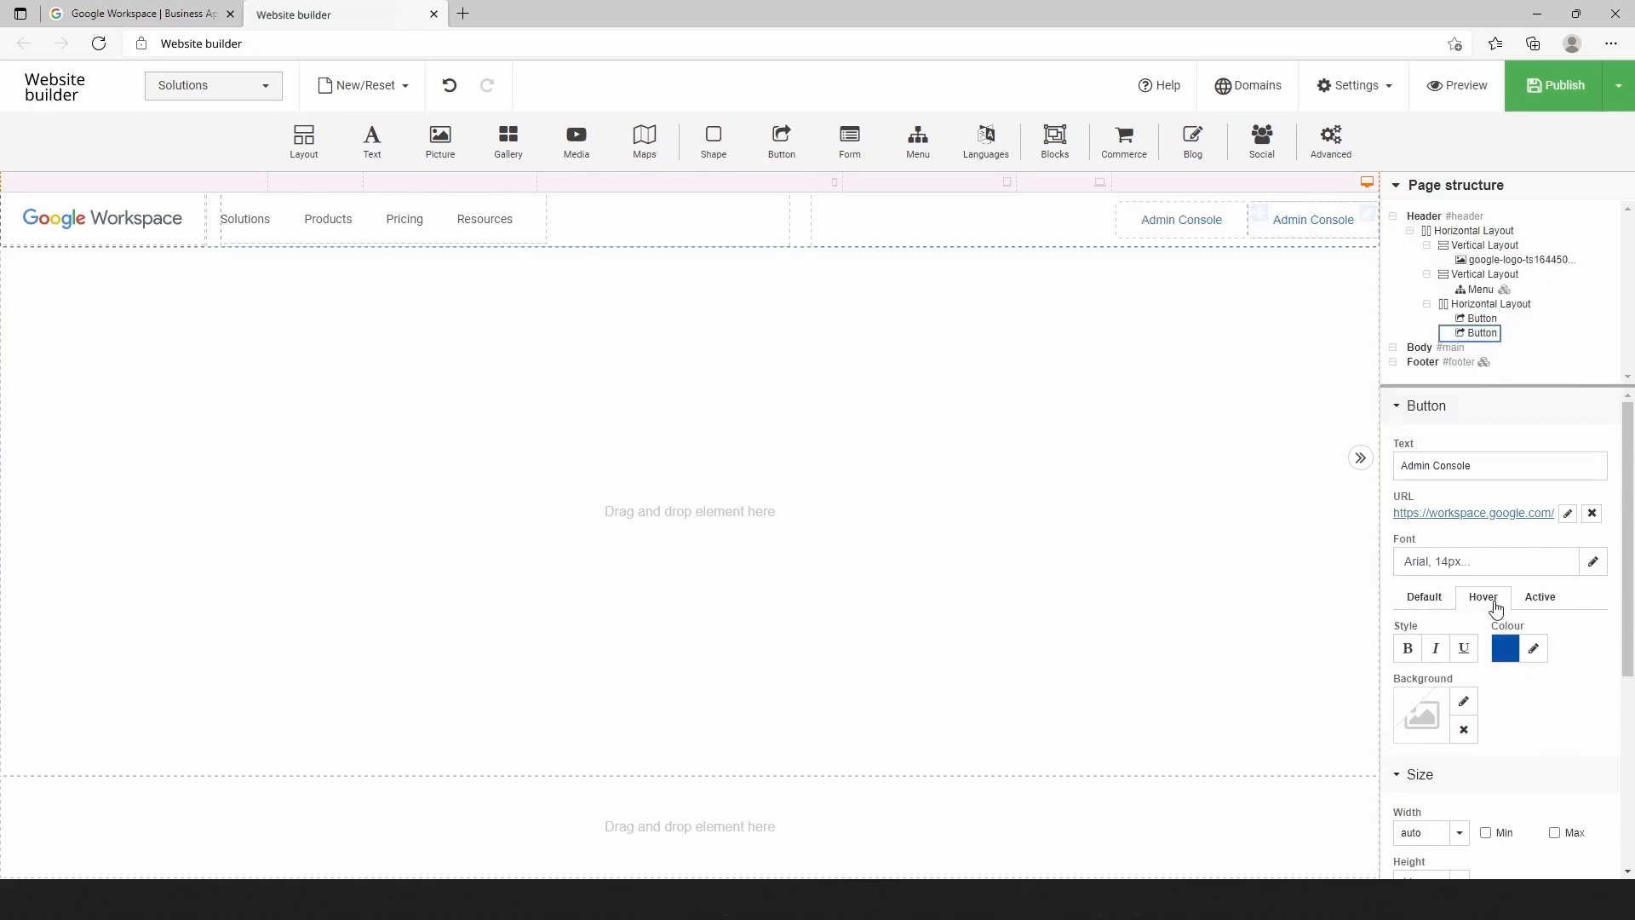
left_click(1464, 700)
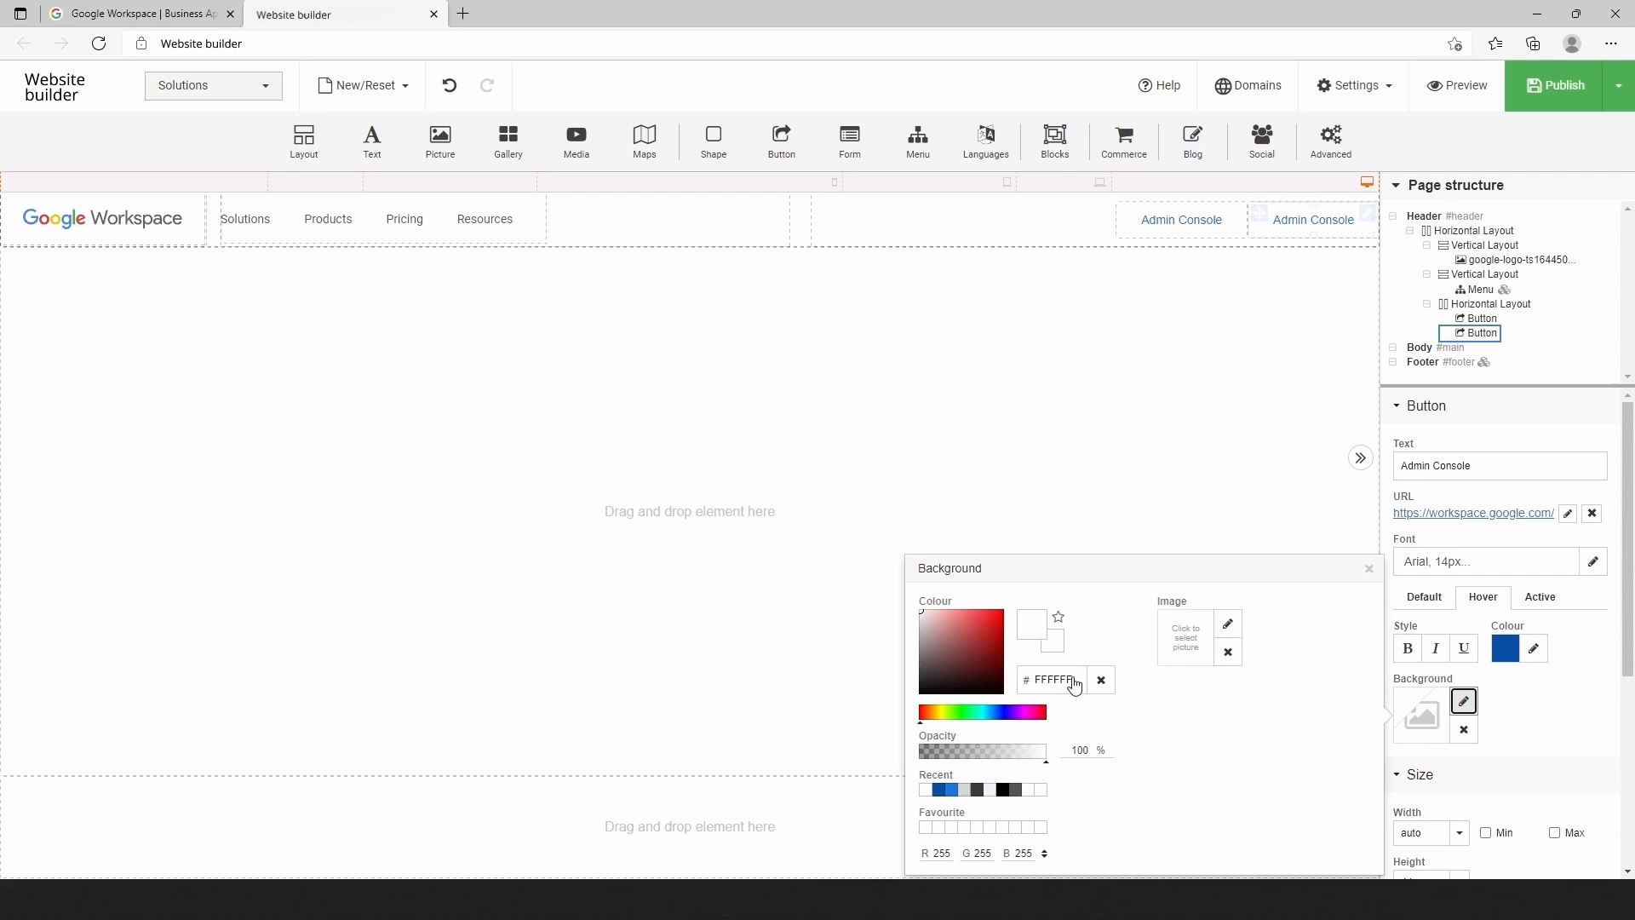
left_click(1064, 681)
type("F1F3F4")
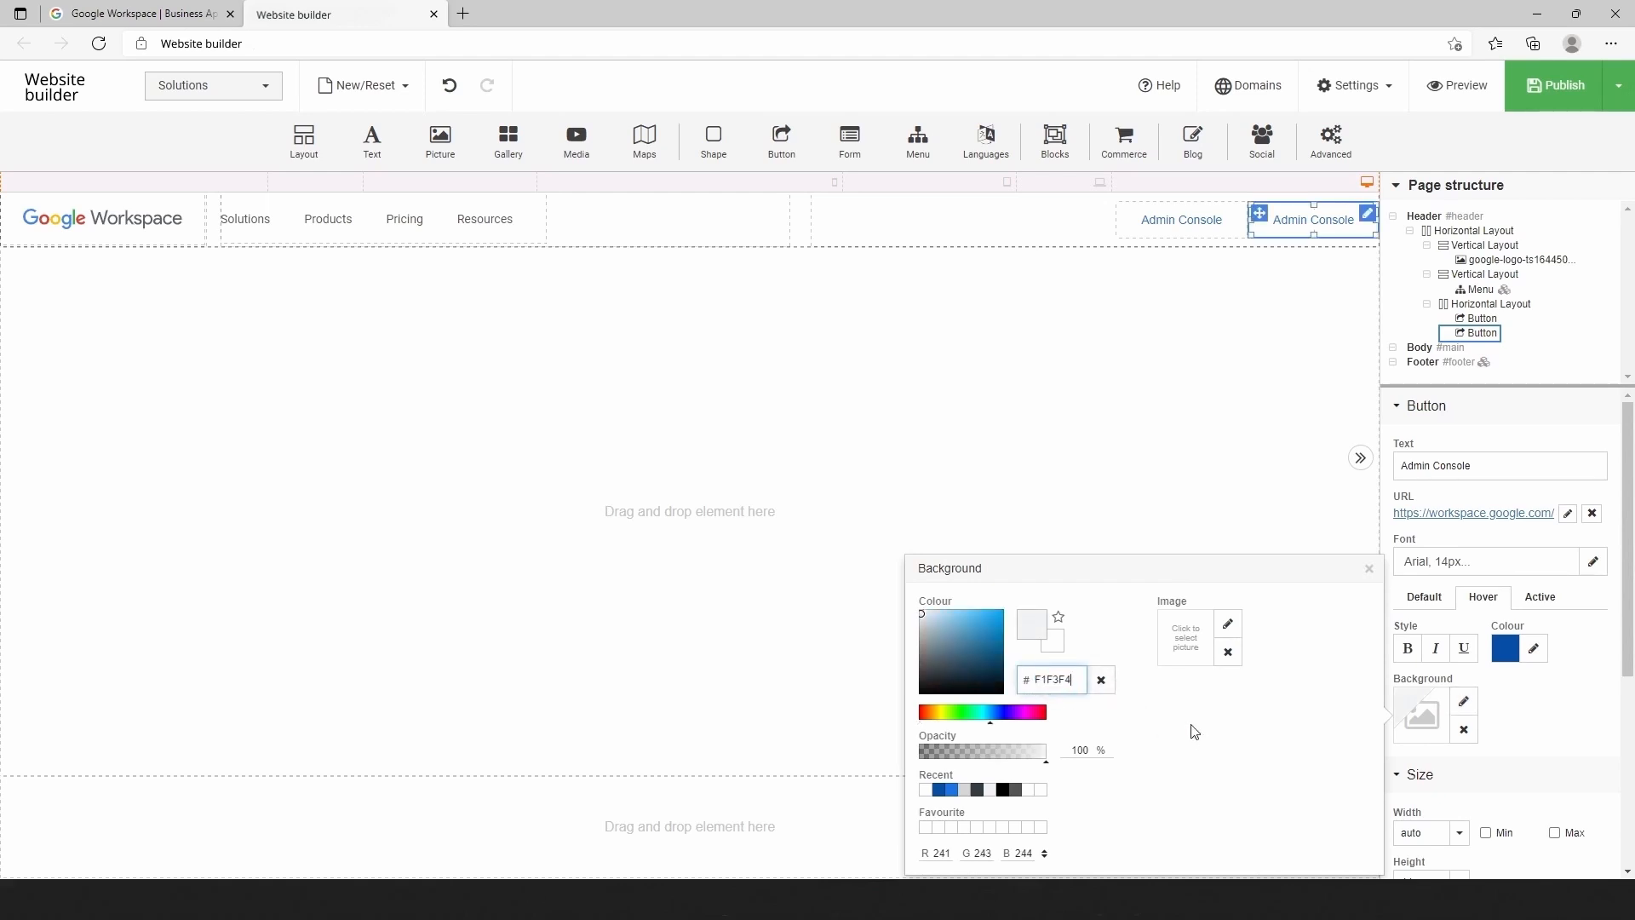
left_click(1368, 571)
Give the duplicated button a solid border 1 px wide in its default state
left_click(1423, 596)
left_click(1563, 702)
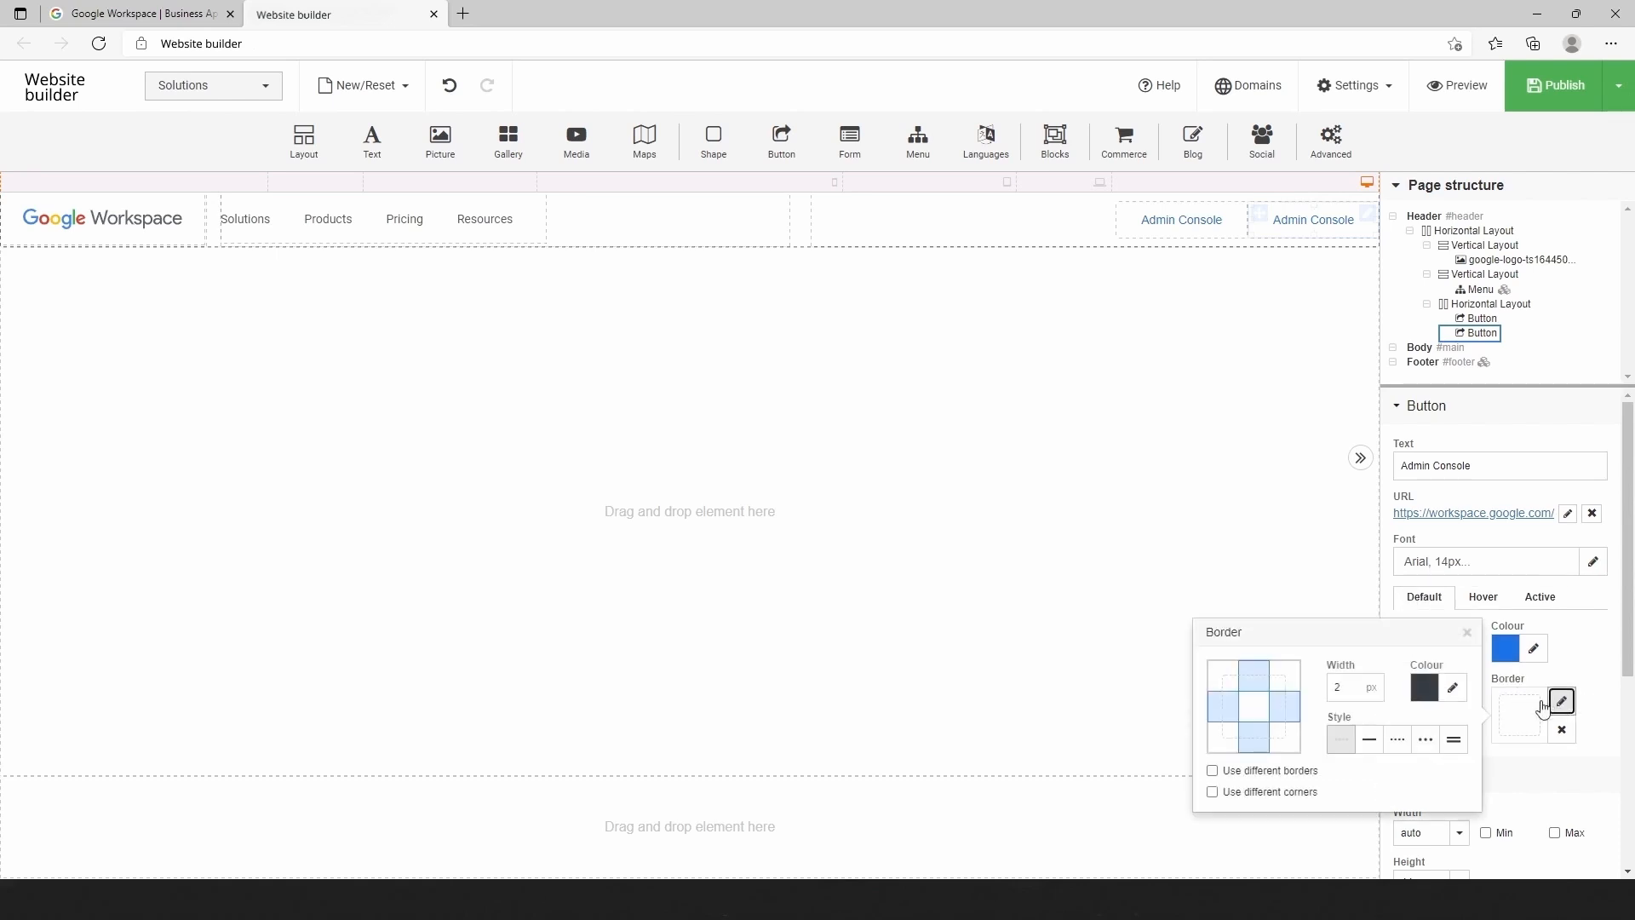
left_click(1369, 739)
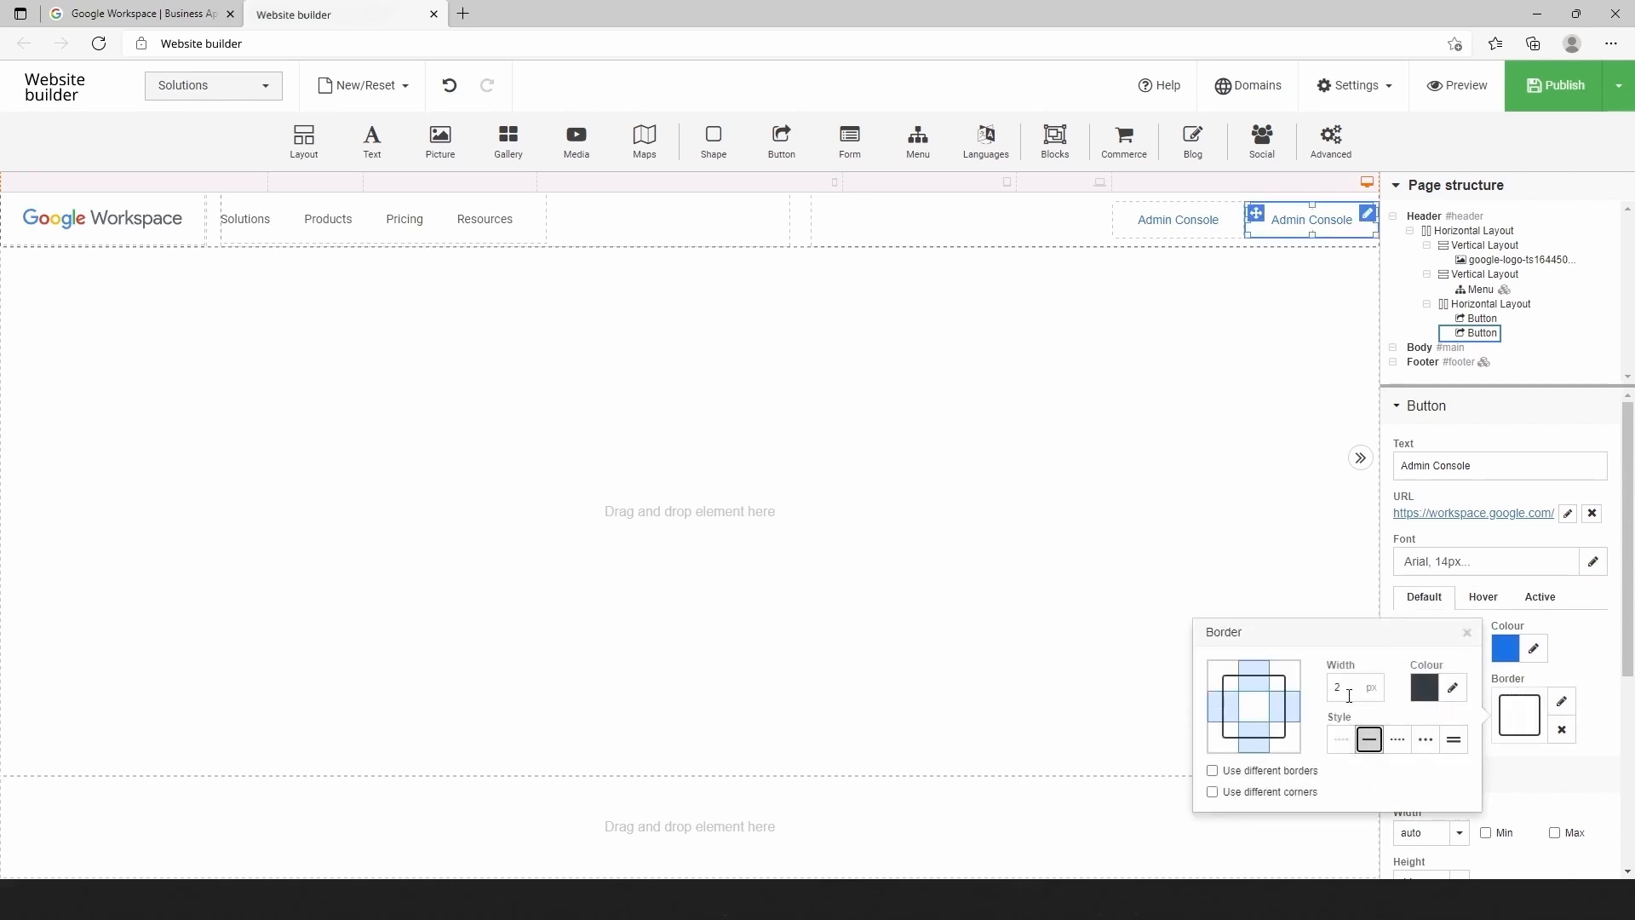
left_click_drag(1346, 690, 1329, 688)
type("1")
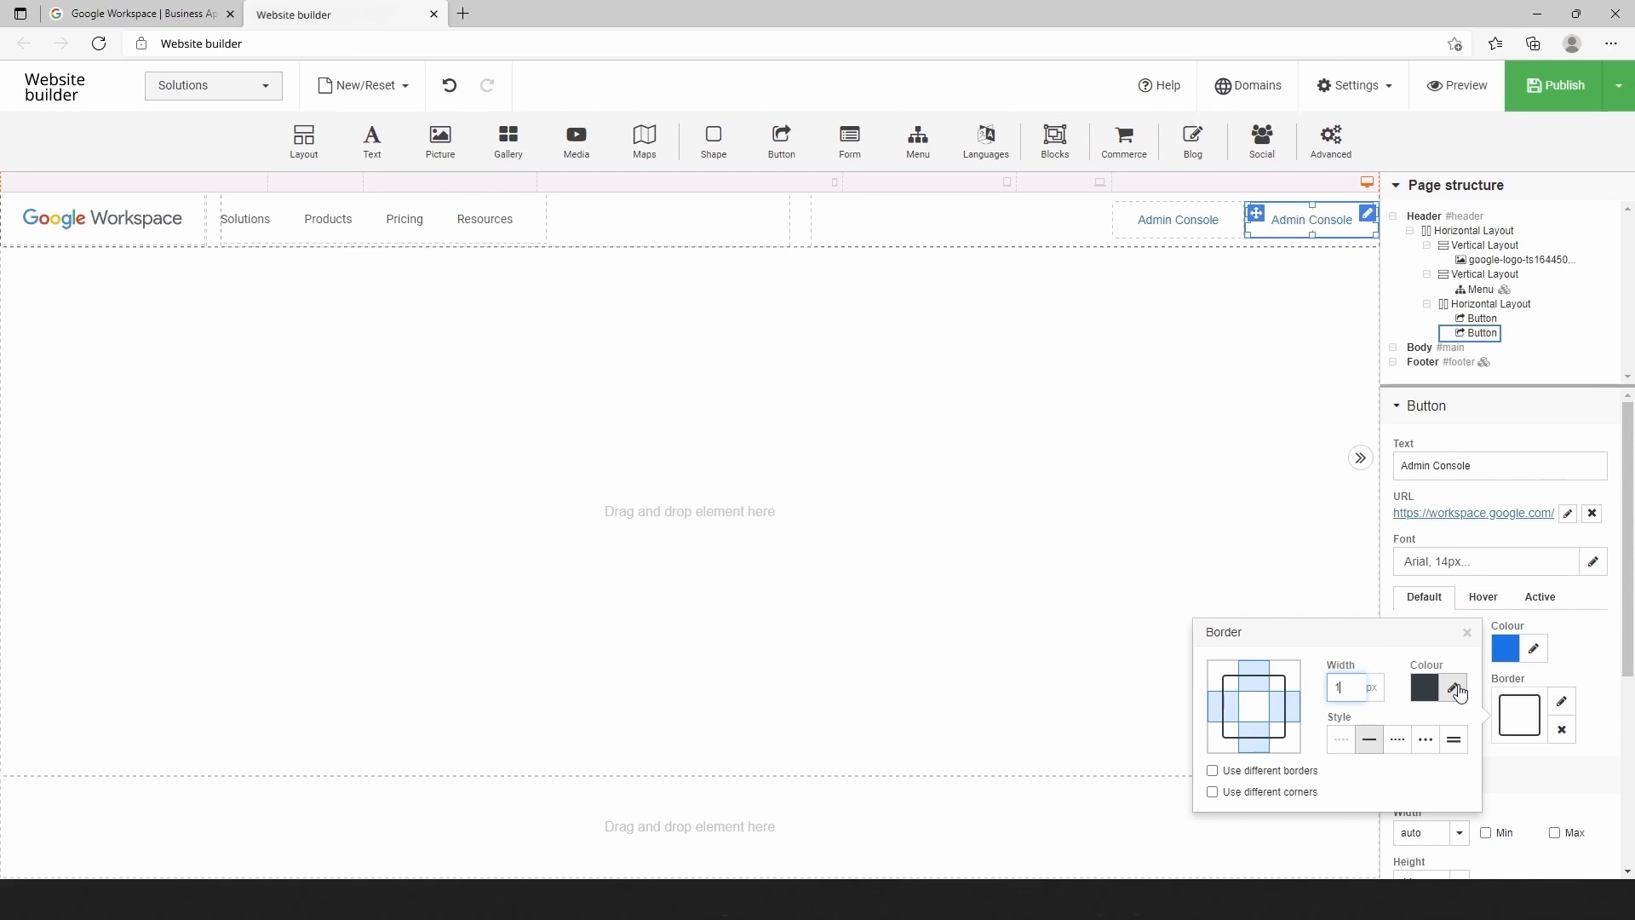
Set the border colour of the duplicated button to #D5D5D5
left_click(1453, 688)
double_click(1363, 674)
type("D5D5D5")
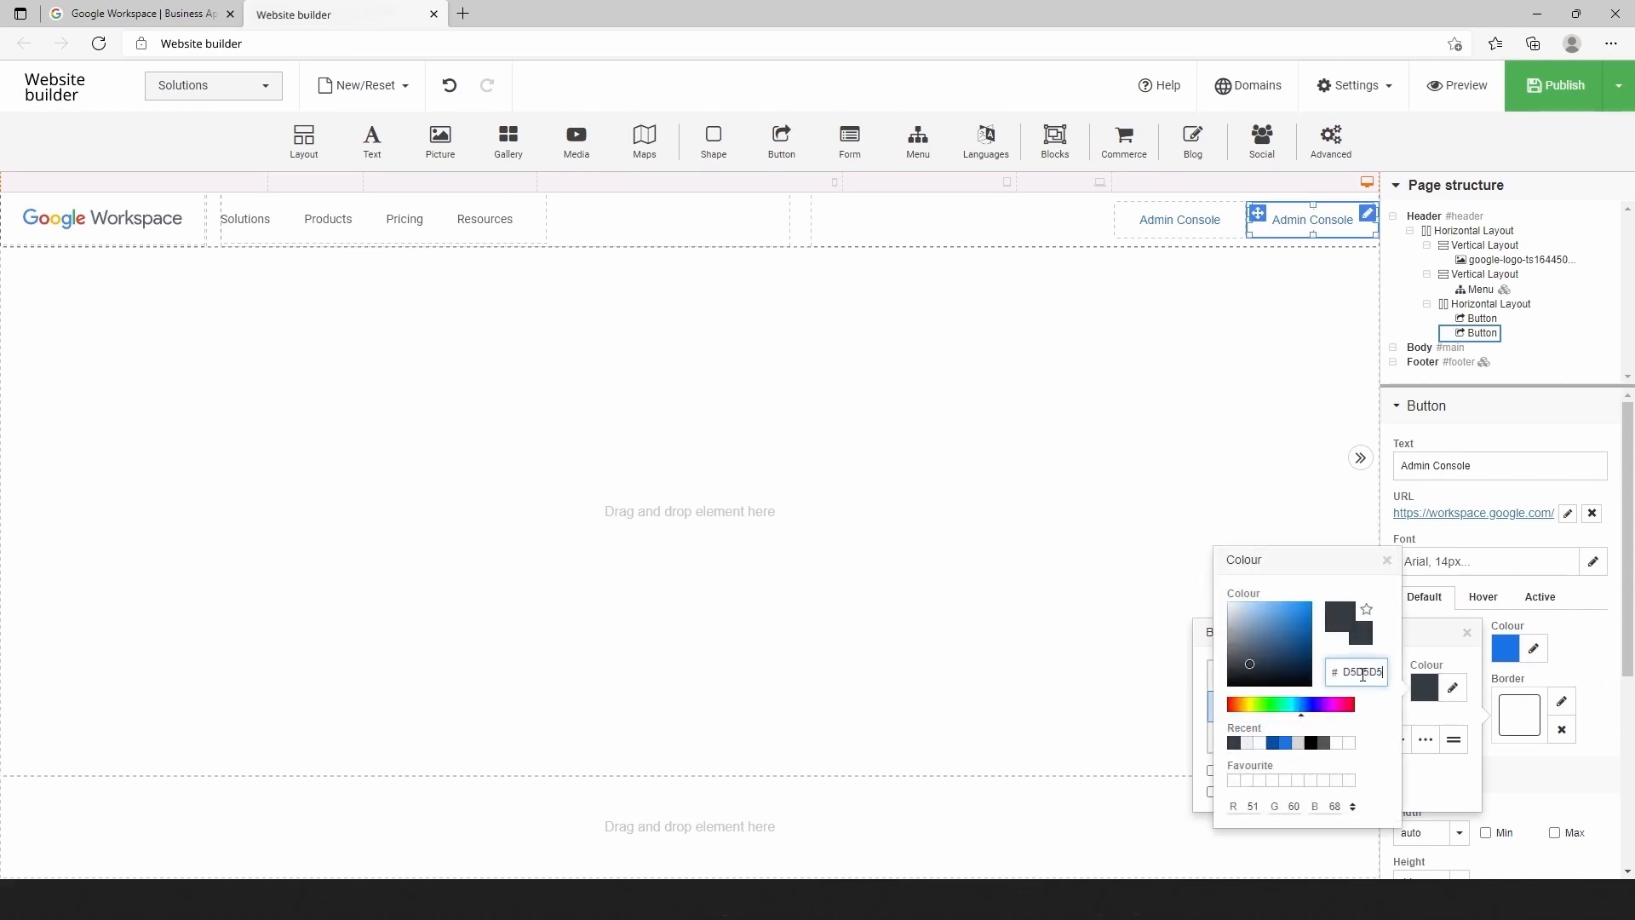
key("Return")
left_click(1386, 562)
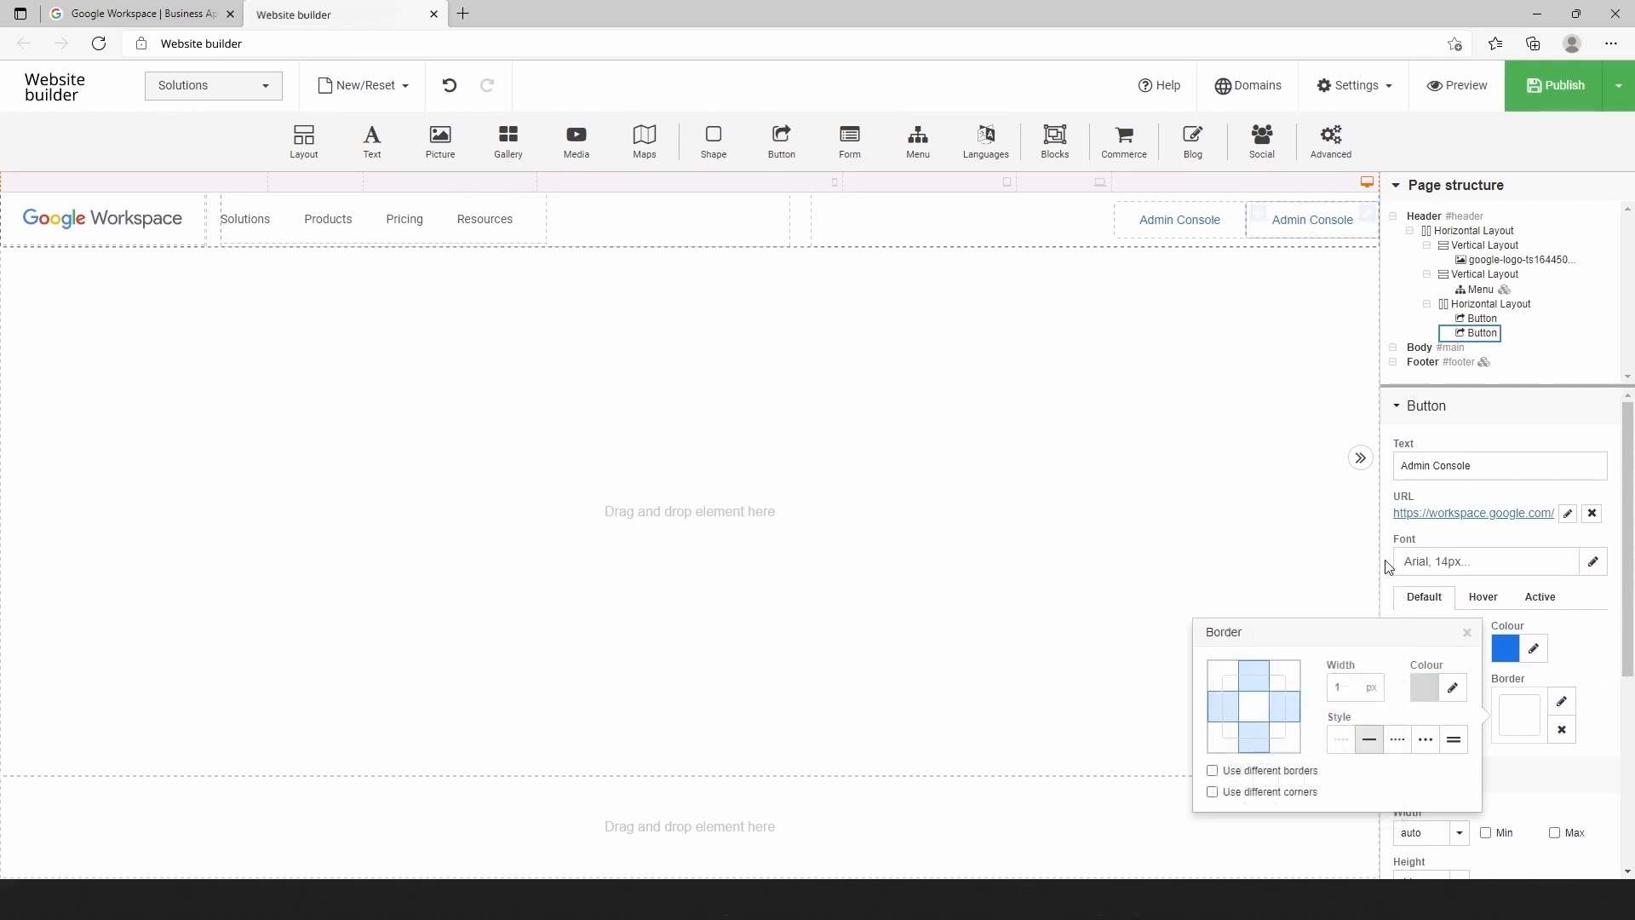
left_click(1287, 743)
left_click(1467, 632)
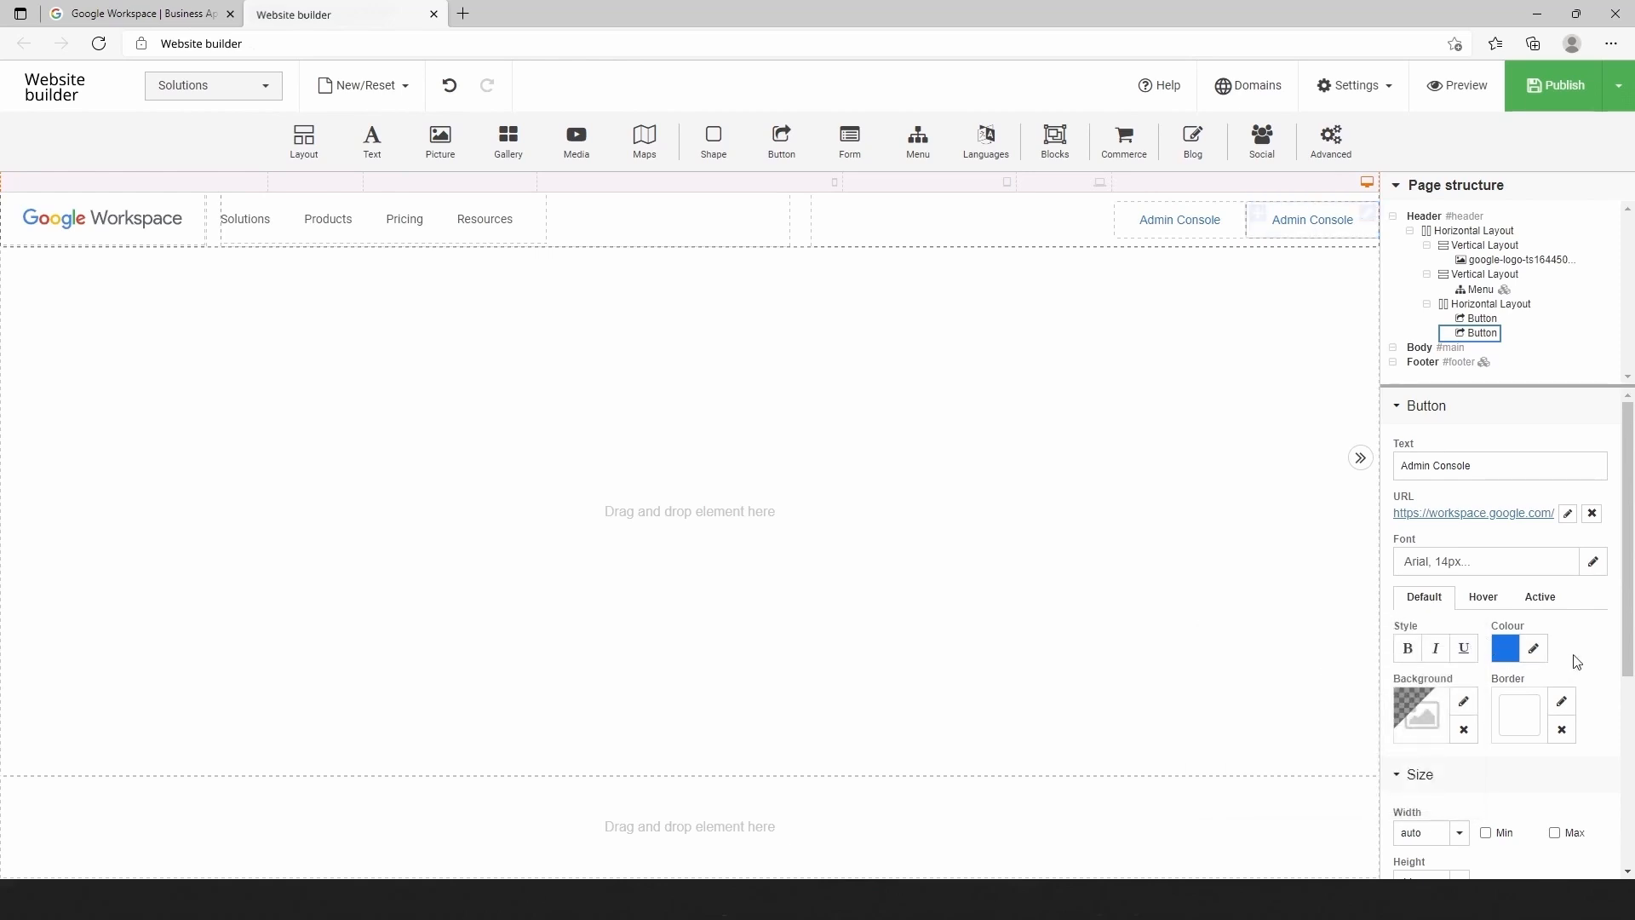
Set the left margin of the duplicated button to 16
scroll(1576, 661, "down", 2)
scroll(1575, 663, "down", 2)
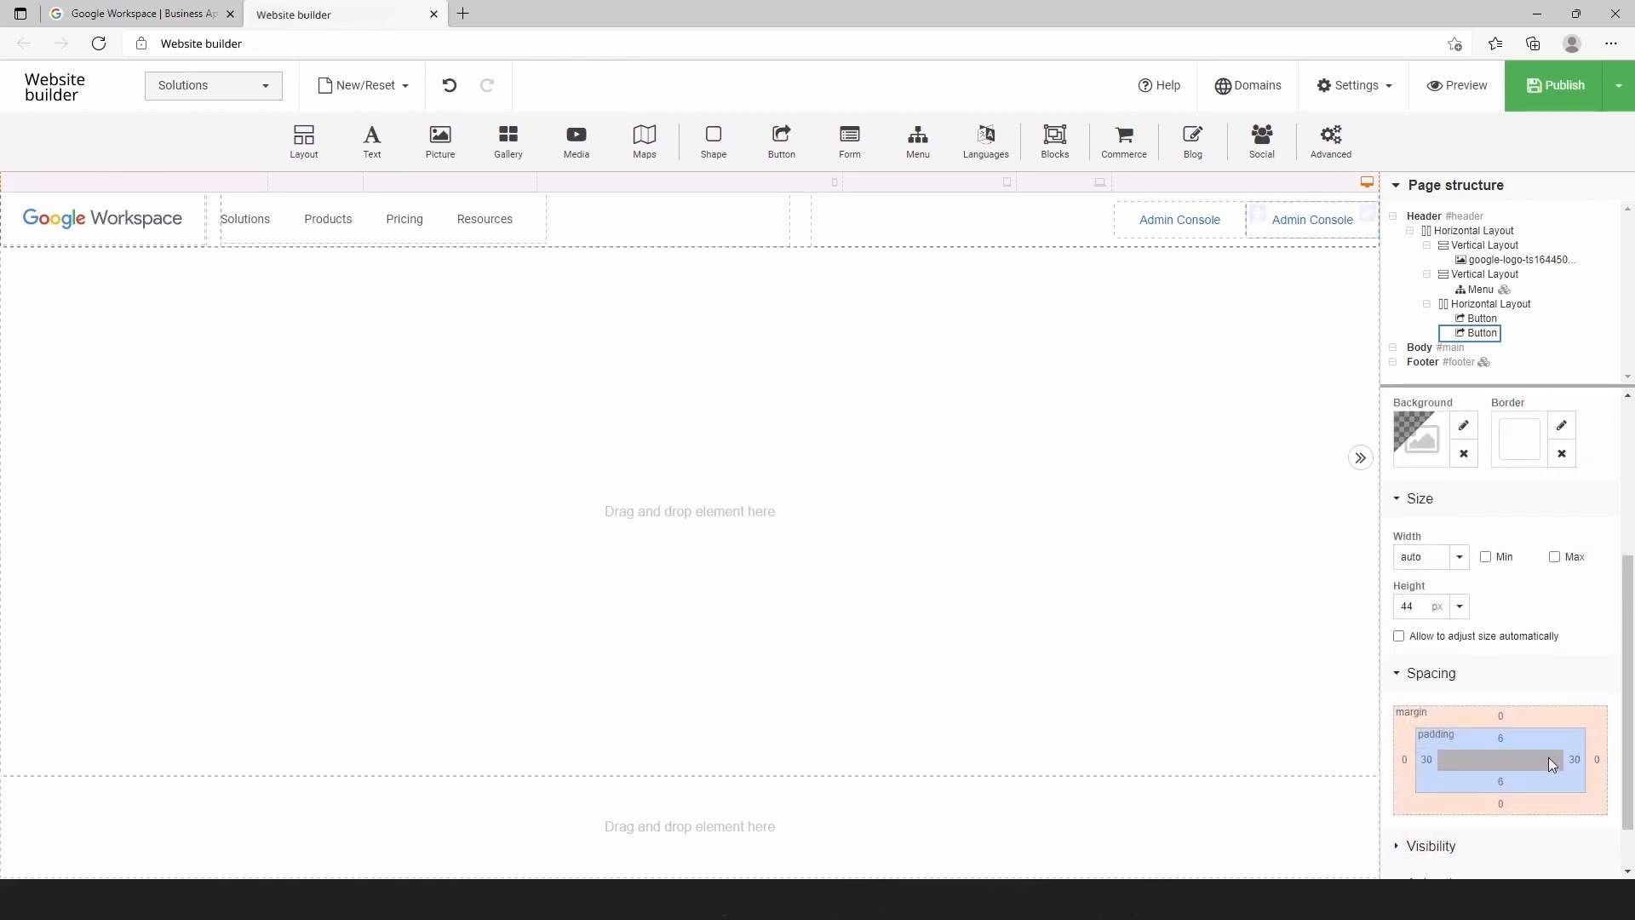
left_click(1404, 780)
type("16")
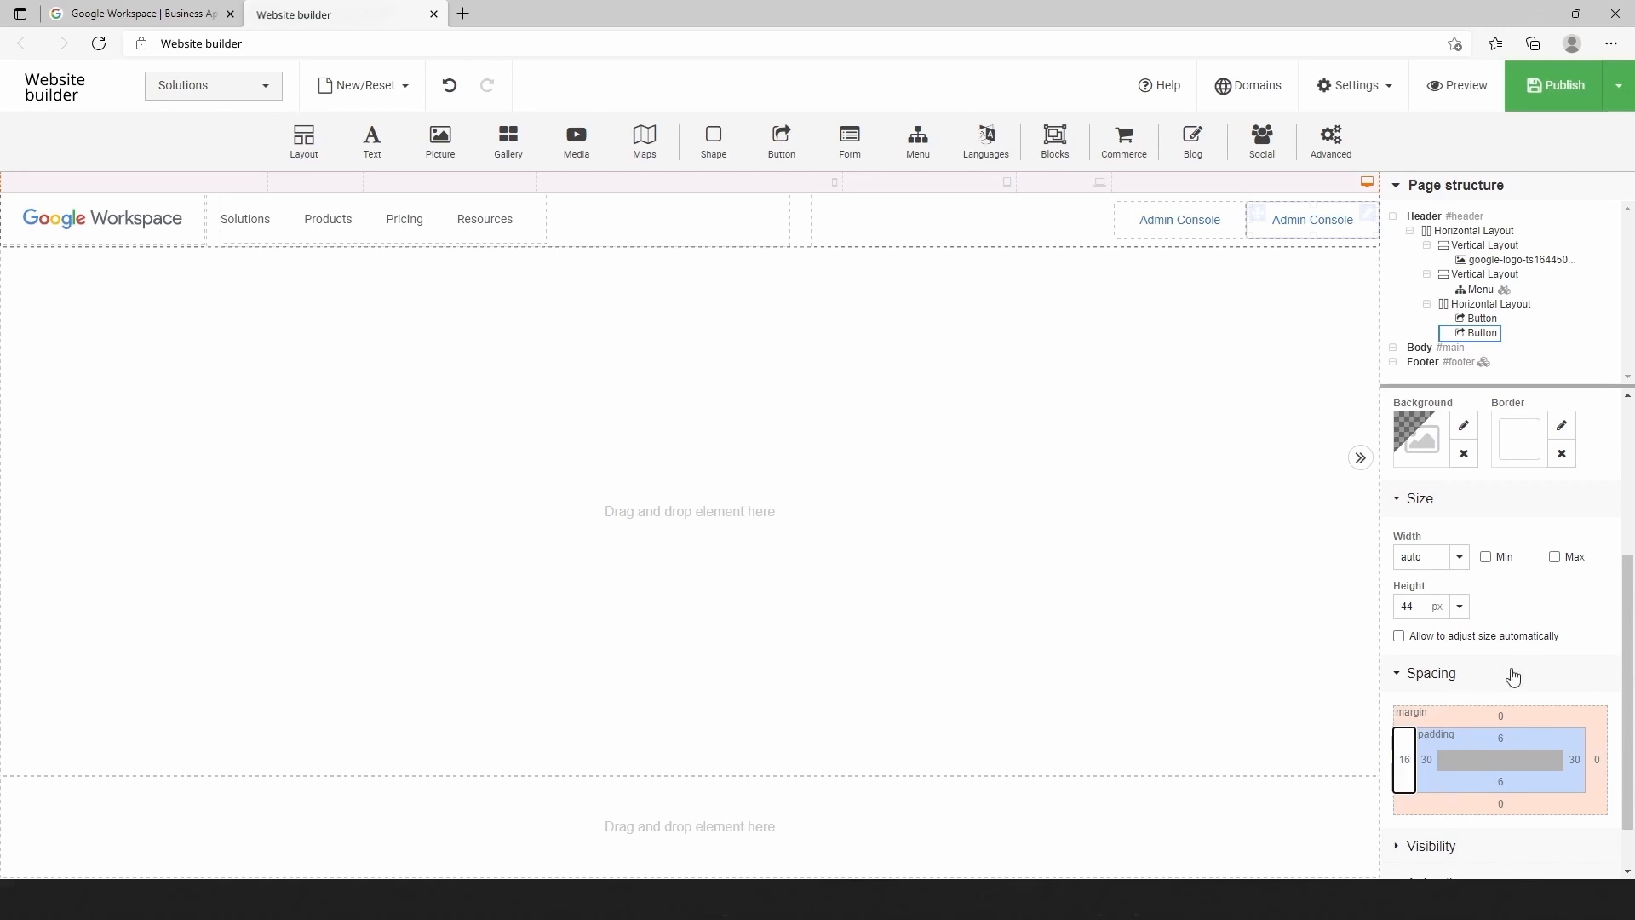
Change the text of the duplicated Admin Console button to Contact Sales
scroll(1524, 673, "up", 4)
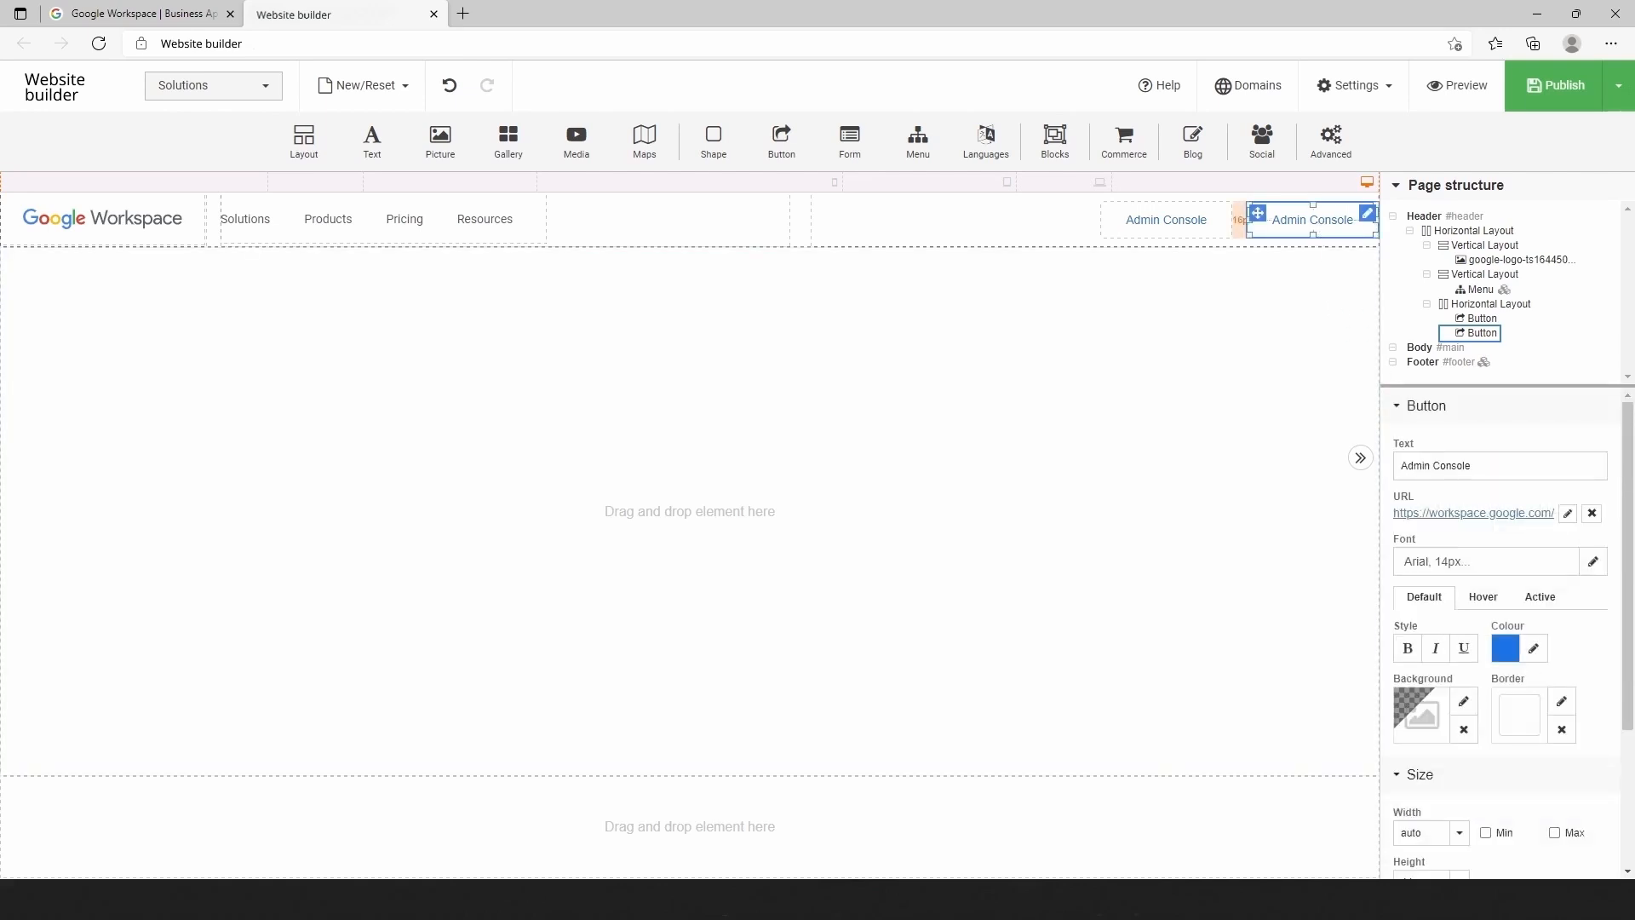
triple_click(1487, 464)
type("Contact Sales")
left_click(1306, 267)
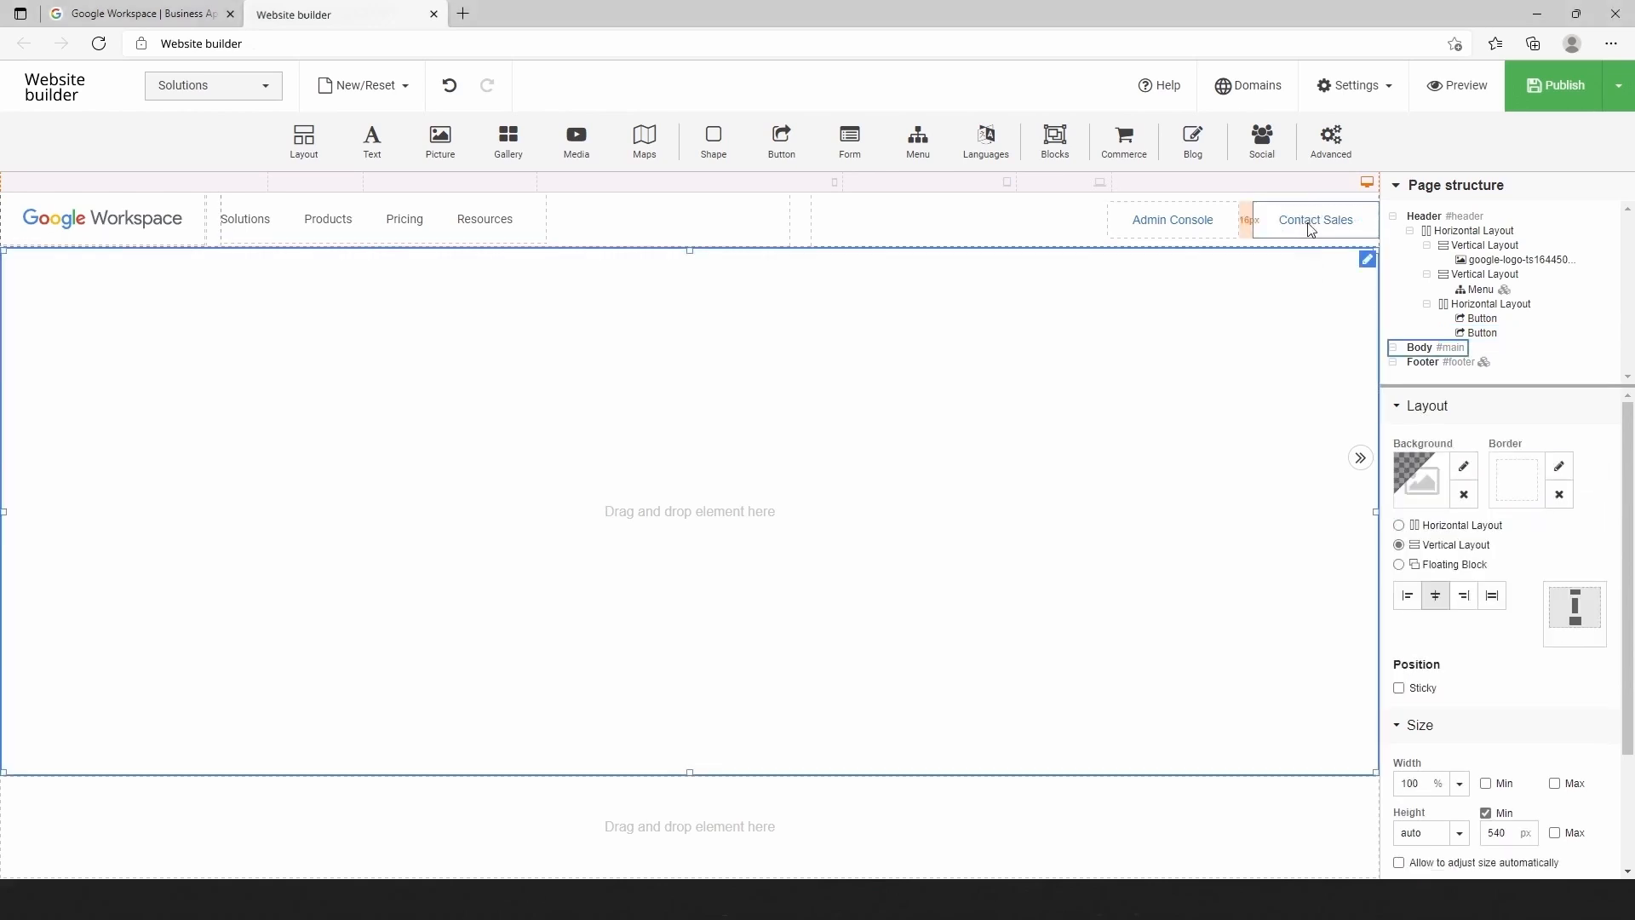
Duplicate the Contact Sales button and select the copy at the end of the header
right_click(1309, 228)
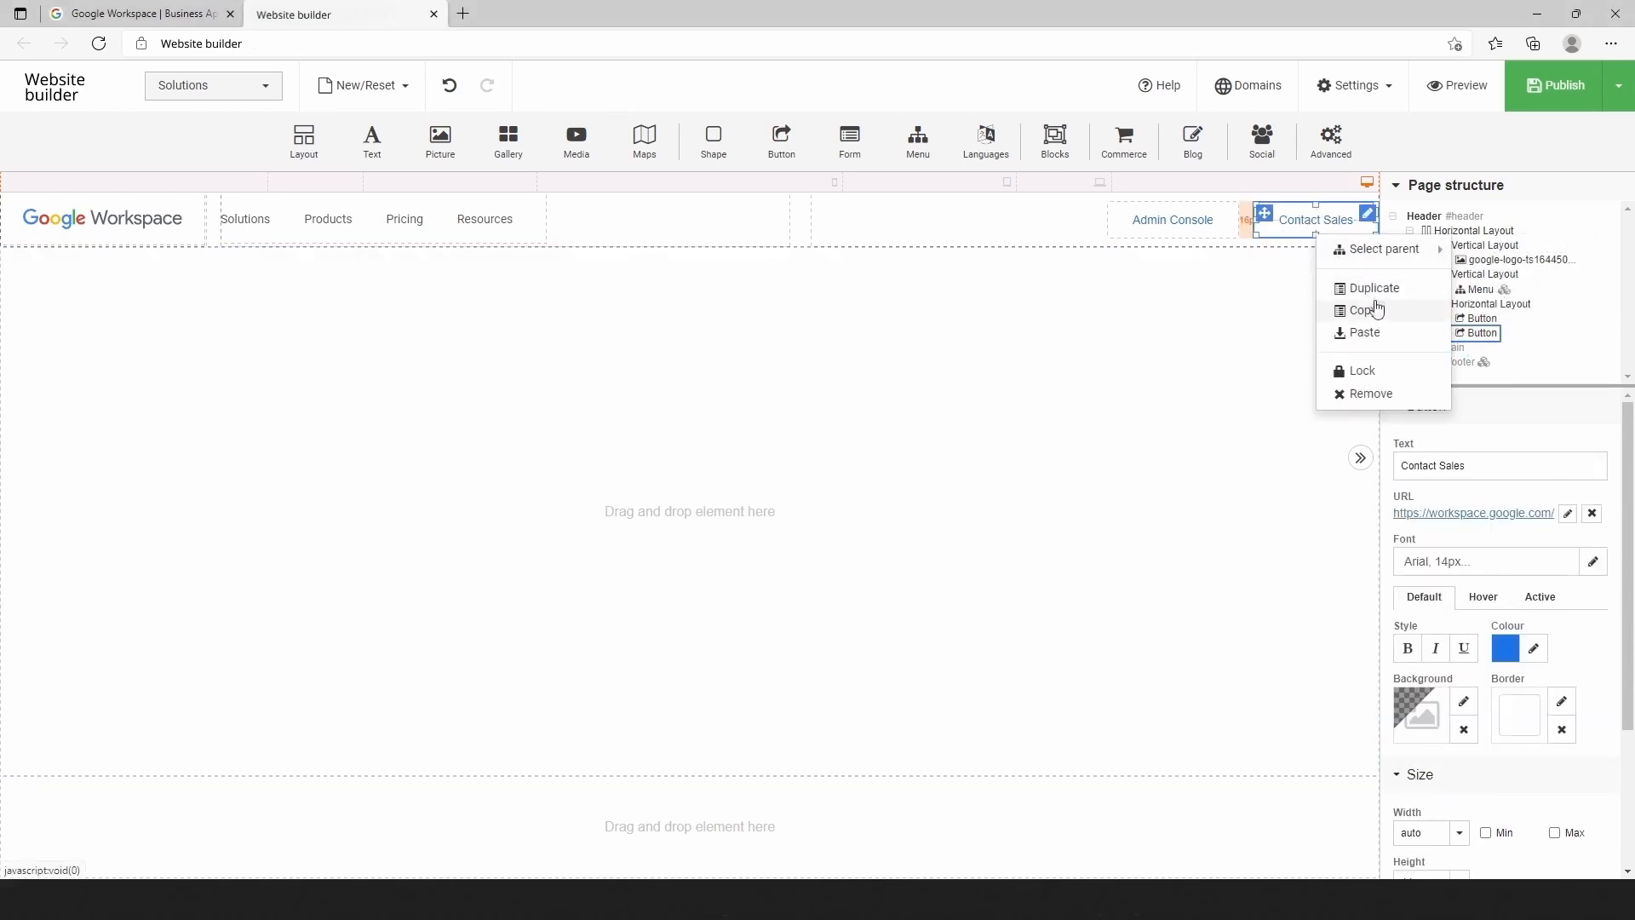
left_click(1371, 287)
left_click(1336, 224)
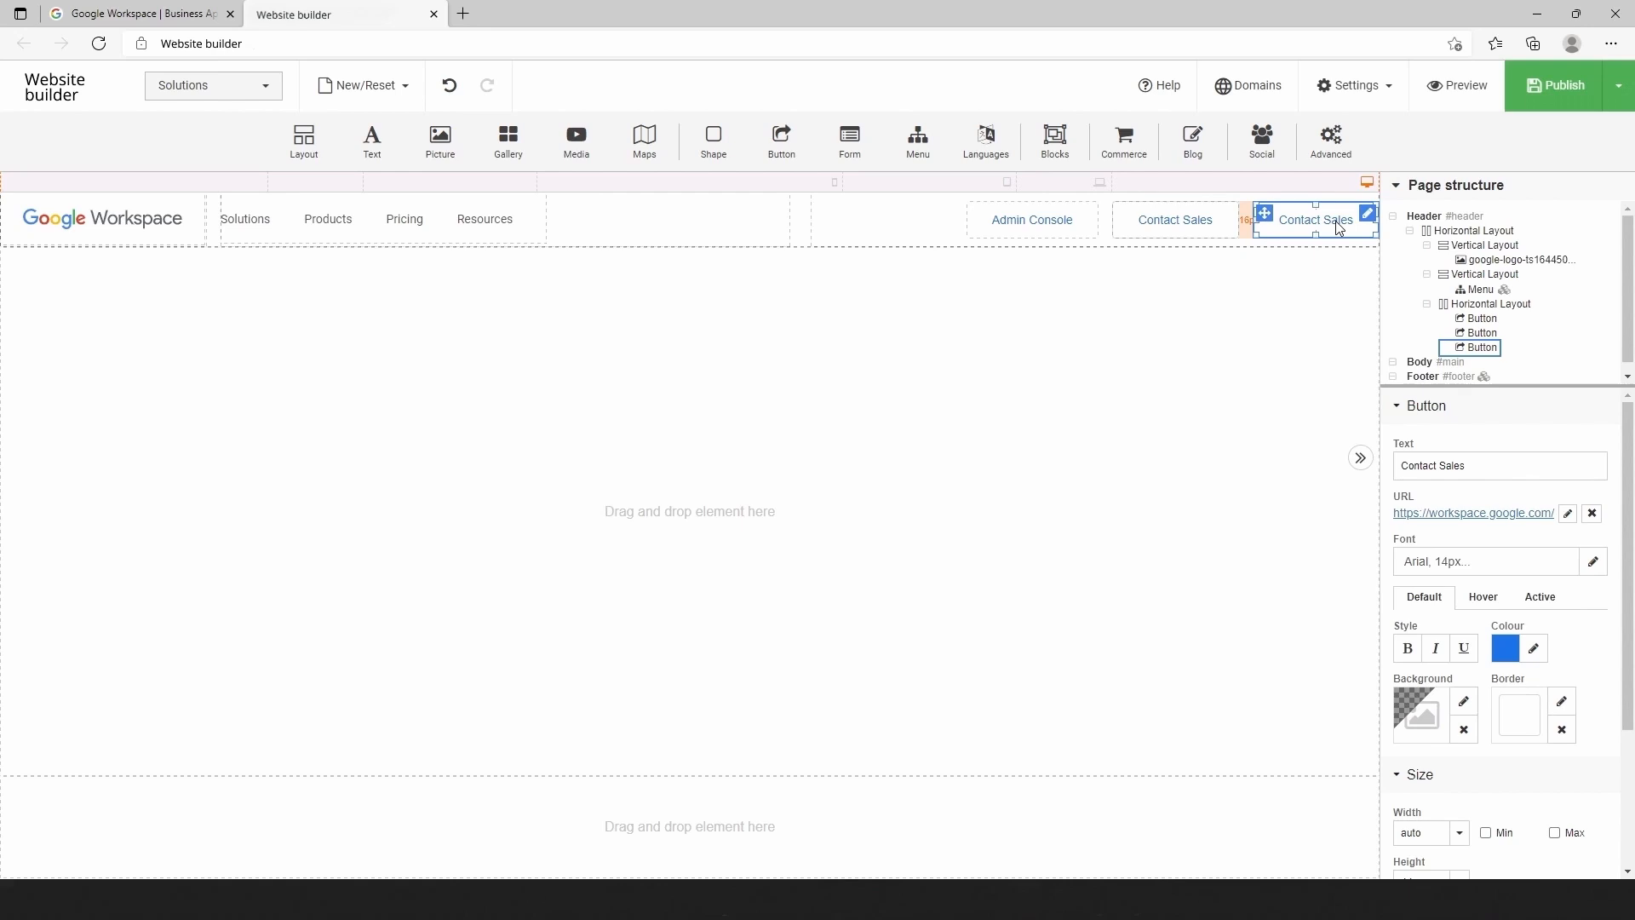
Set the default text colour of the last Contact Sales button to #FFFFFF
left_click(1533, 649)
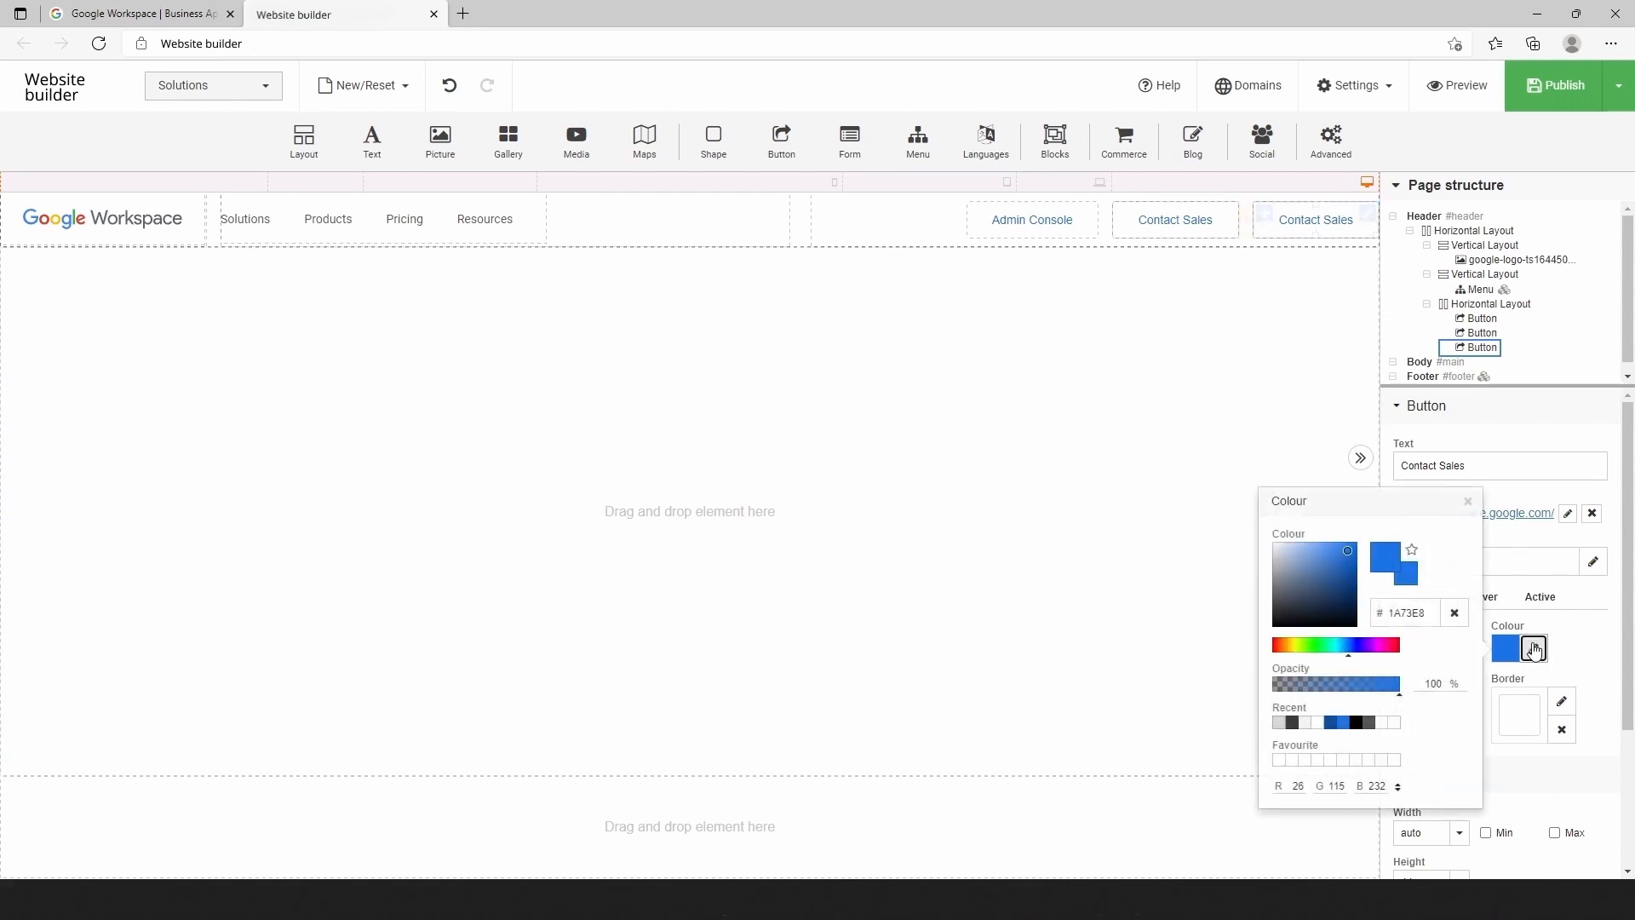
left_click(1318, 729)
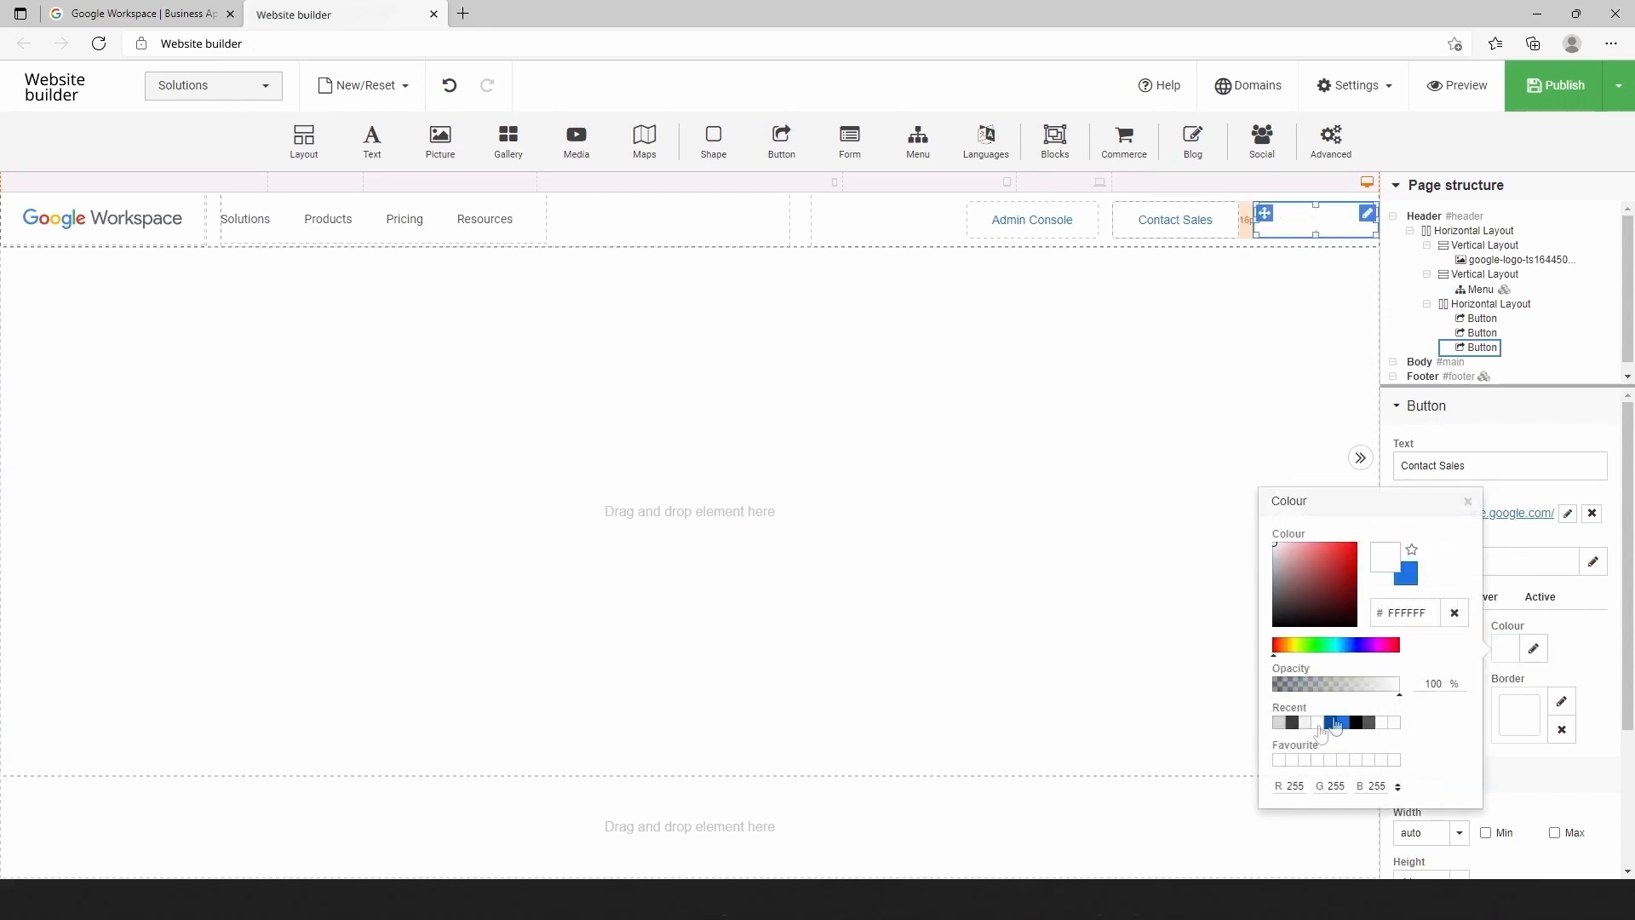
left_click(1576, 654)
Set the last button's default background colour to #1A73E8 and change its text to Get Started
left_click(1463, 701)
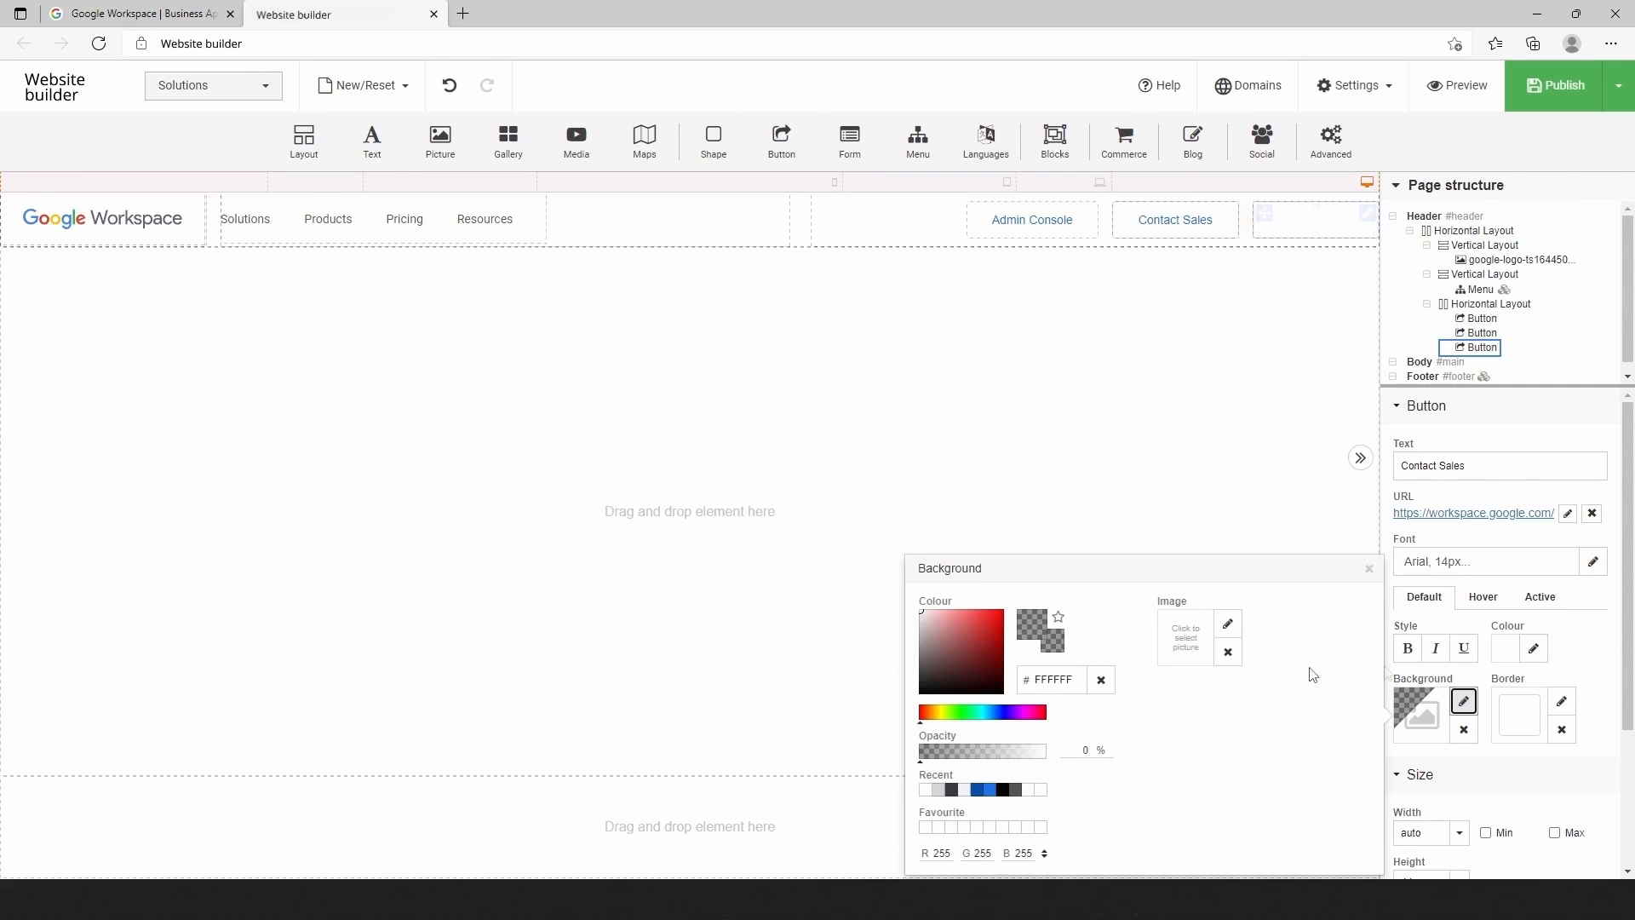
left_click(990, 790)
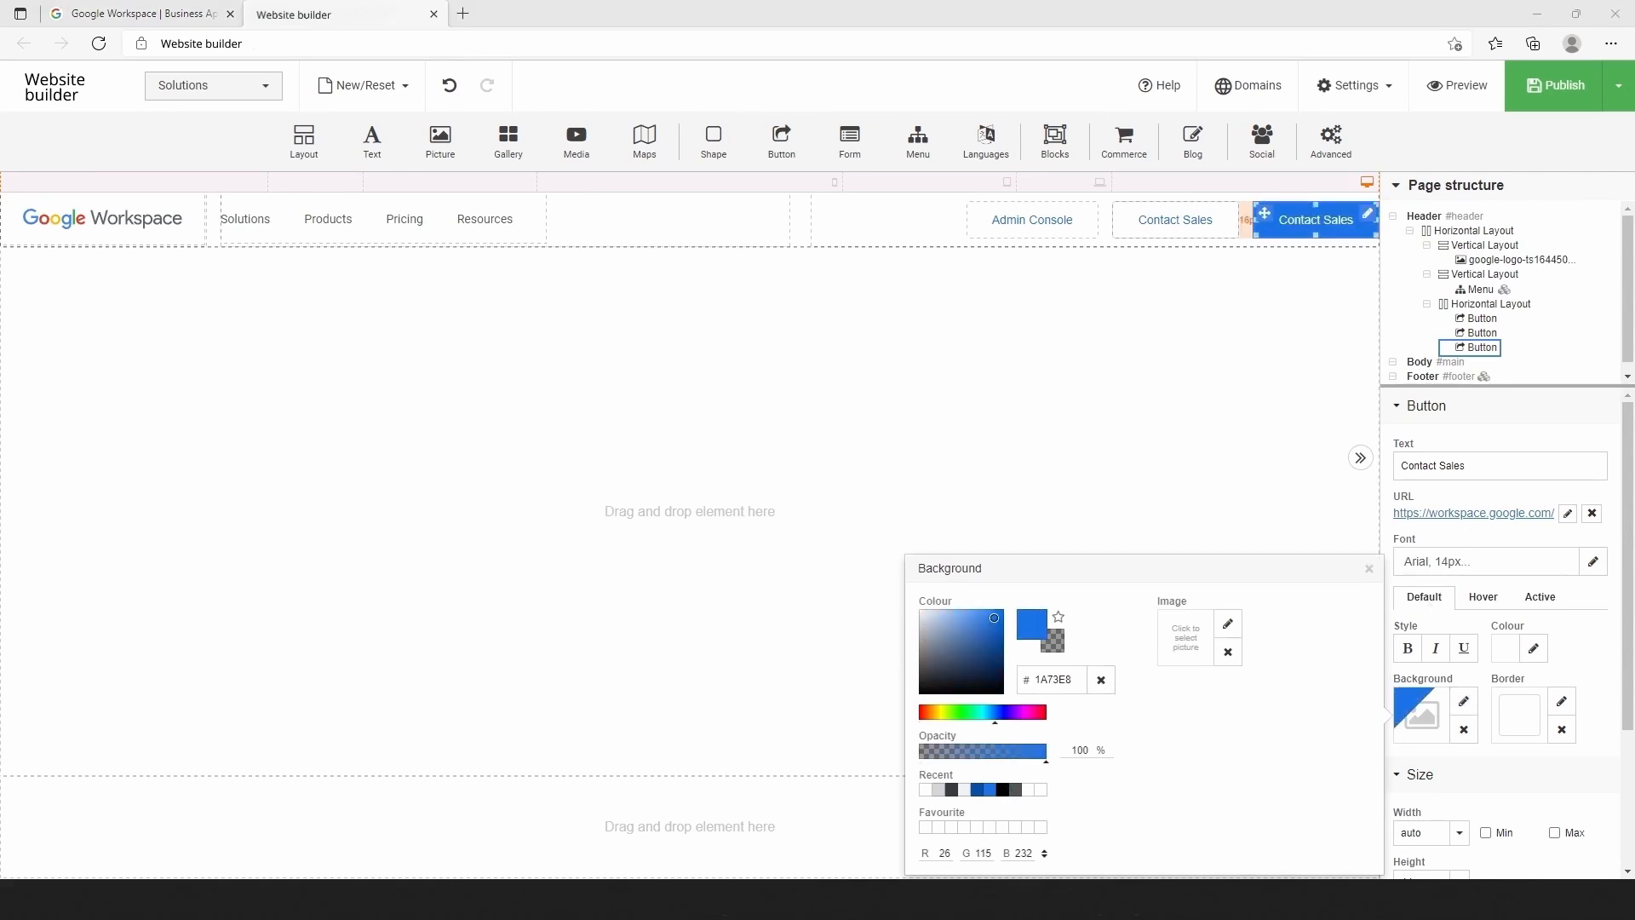
triple_click(1550, 465)
type("Get Started")
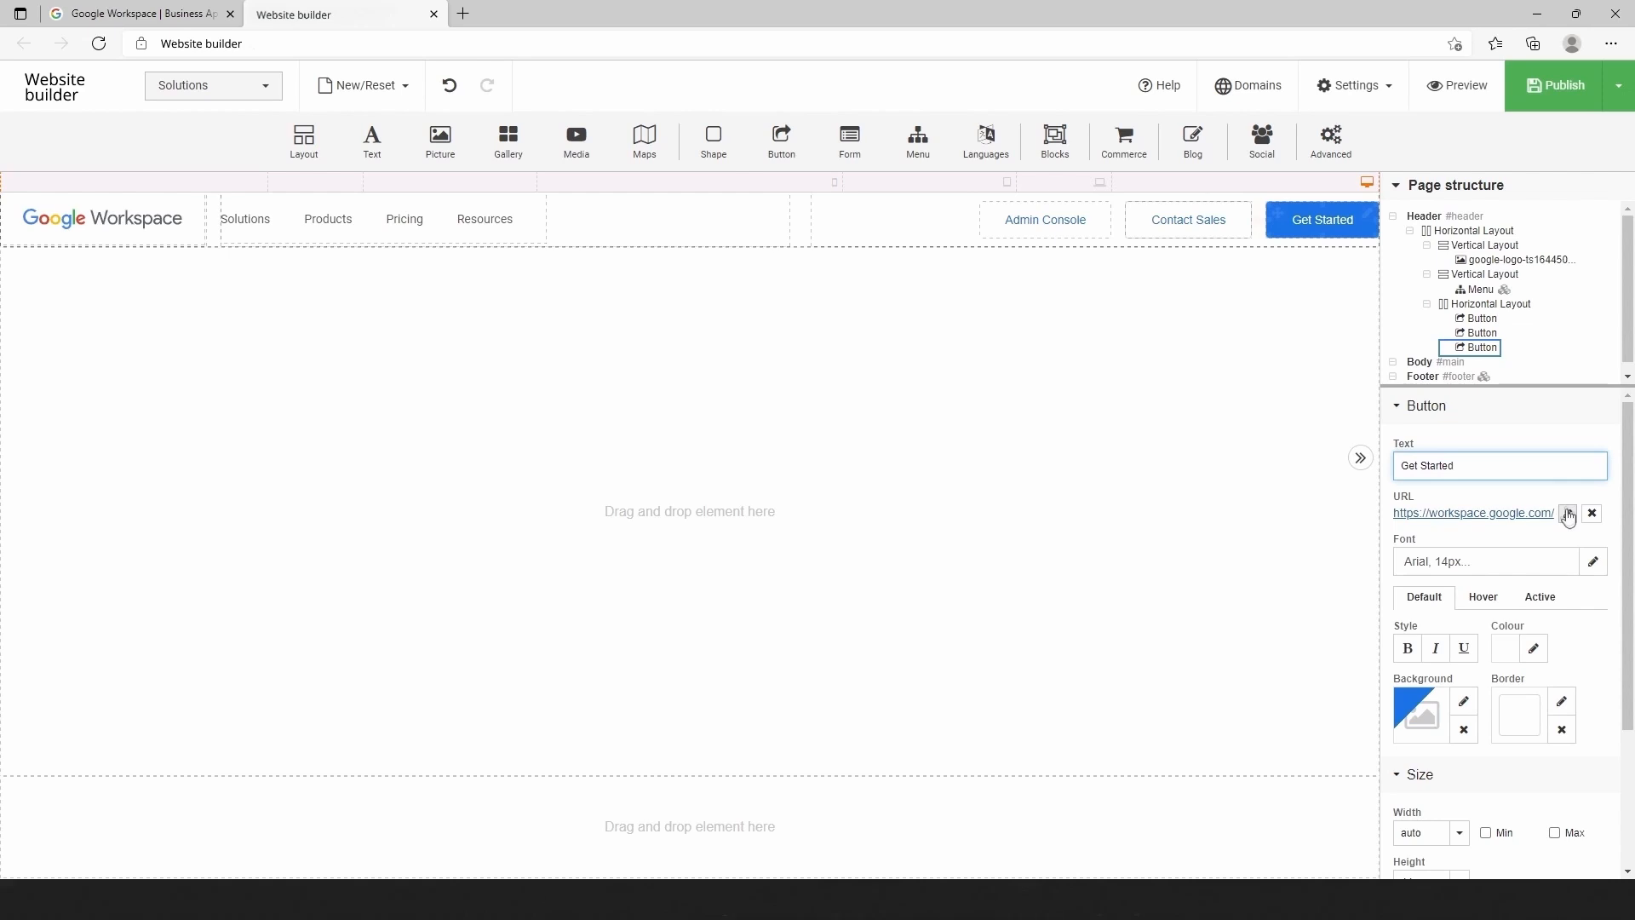
Set the Get Started button's hover text colour to white and its hover background to #074EA6
left_click(1489, 606)
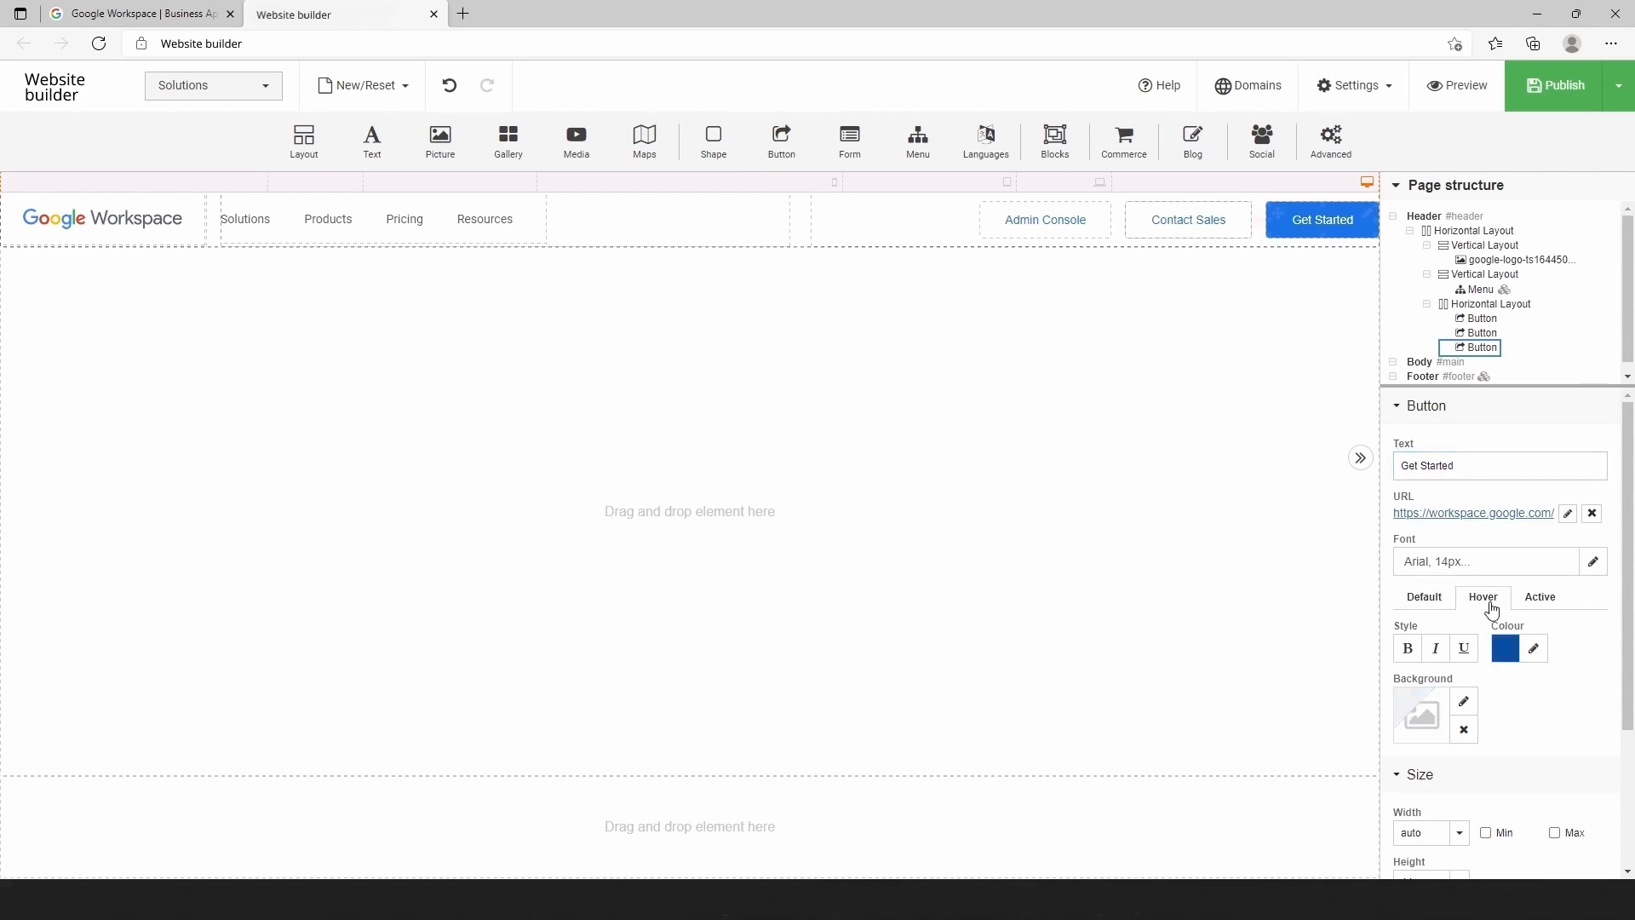
left_click(1533, 648)
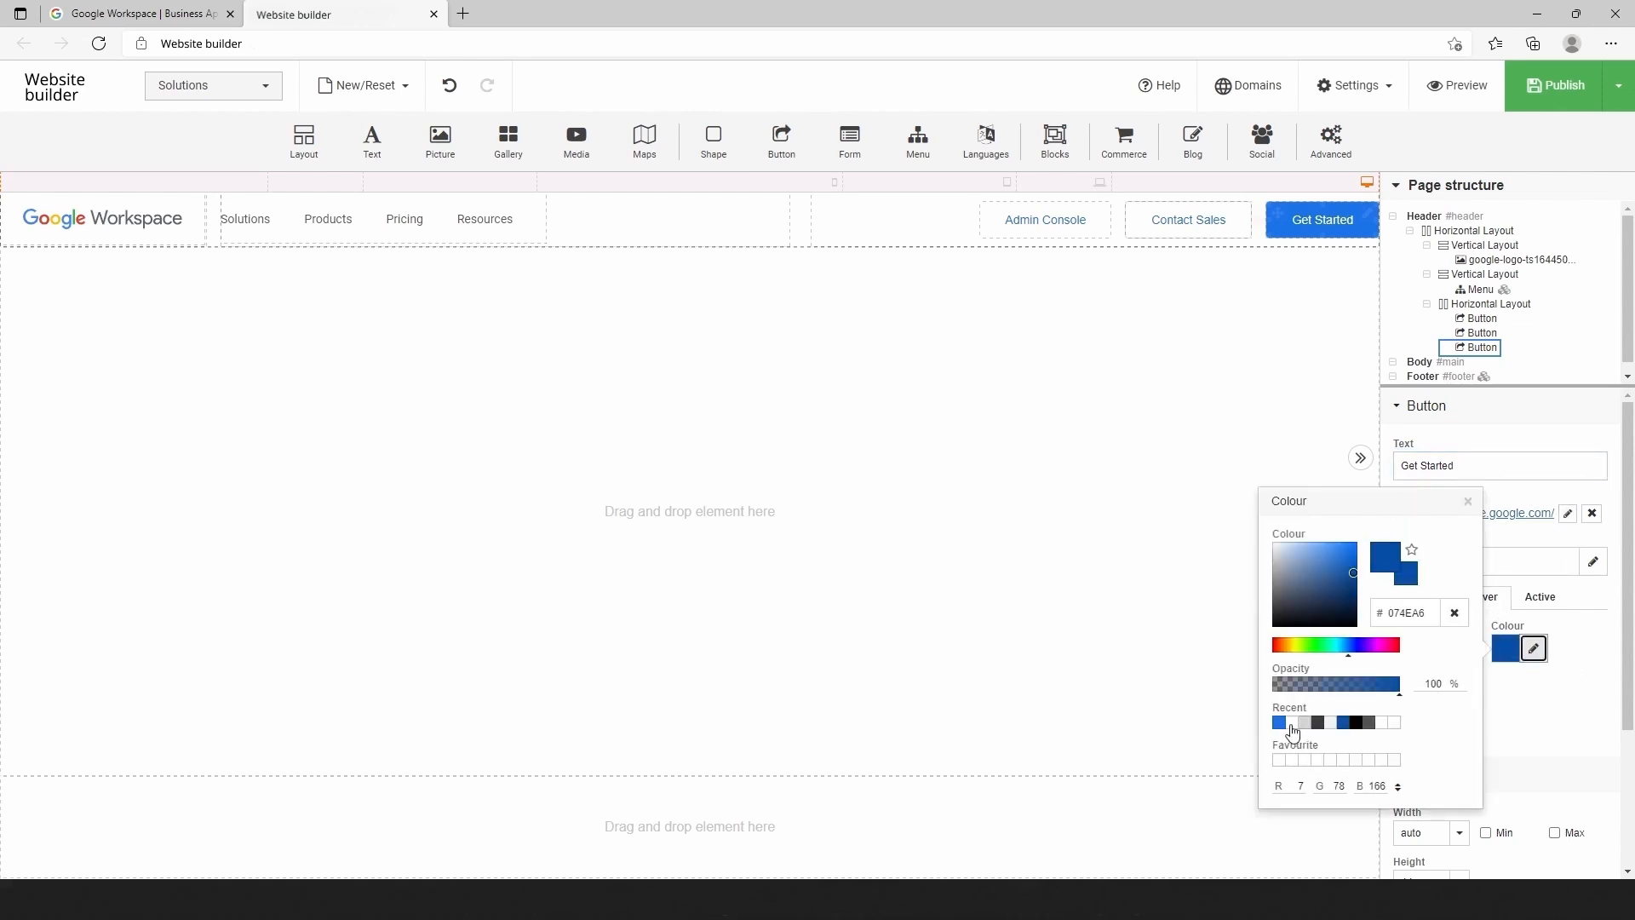
left_click(1291, 723)
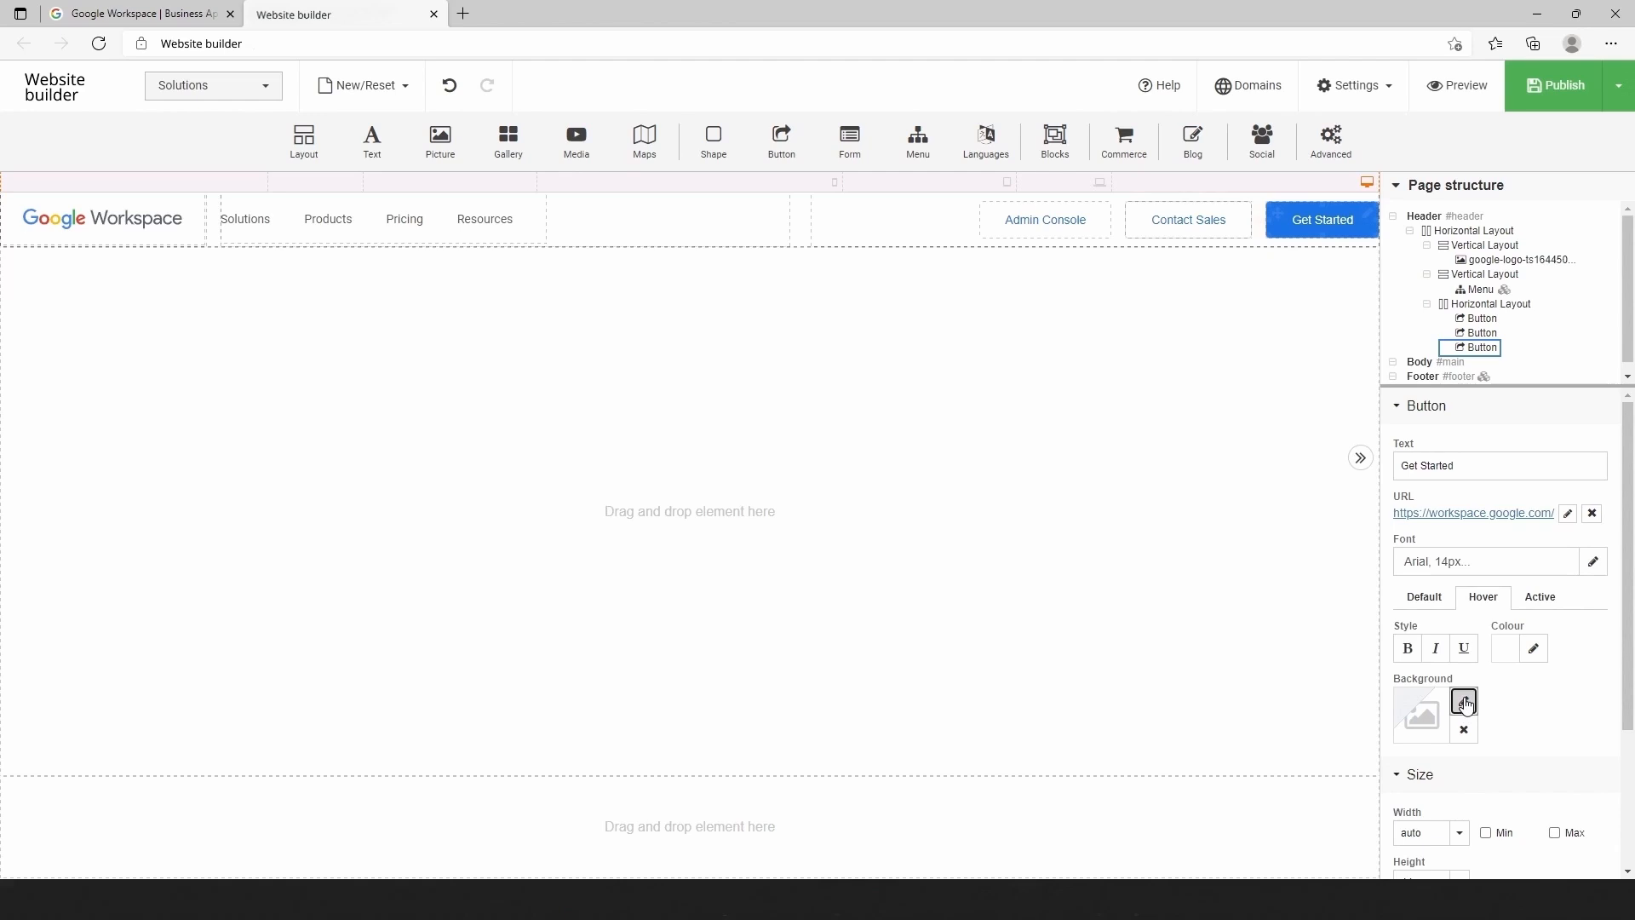
left_click(1464, 702)
left_click(992, 791)
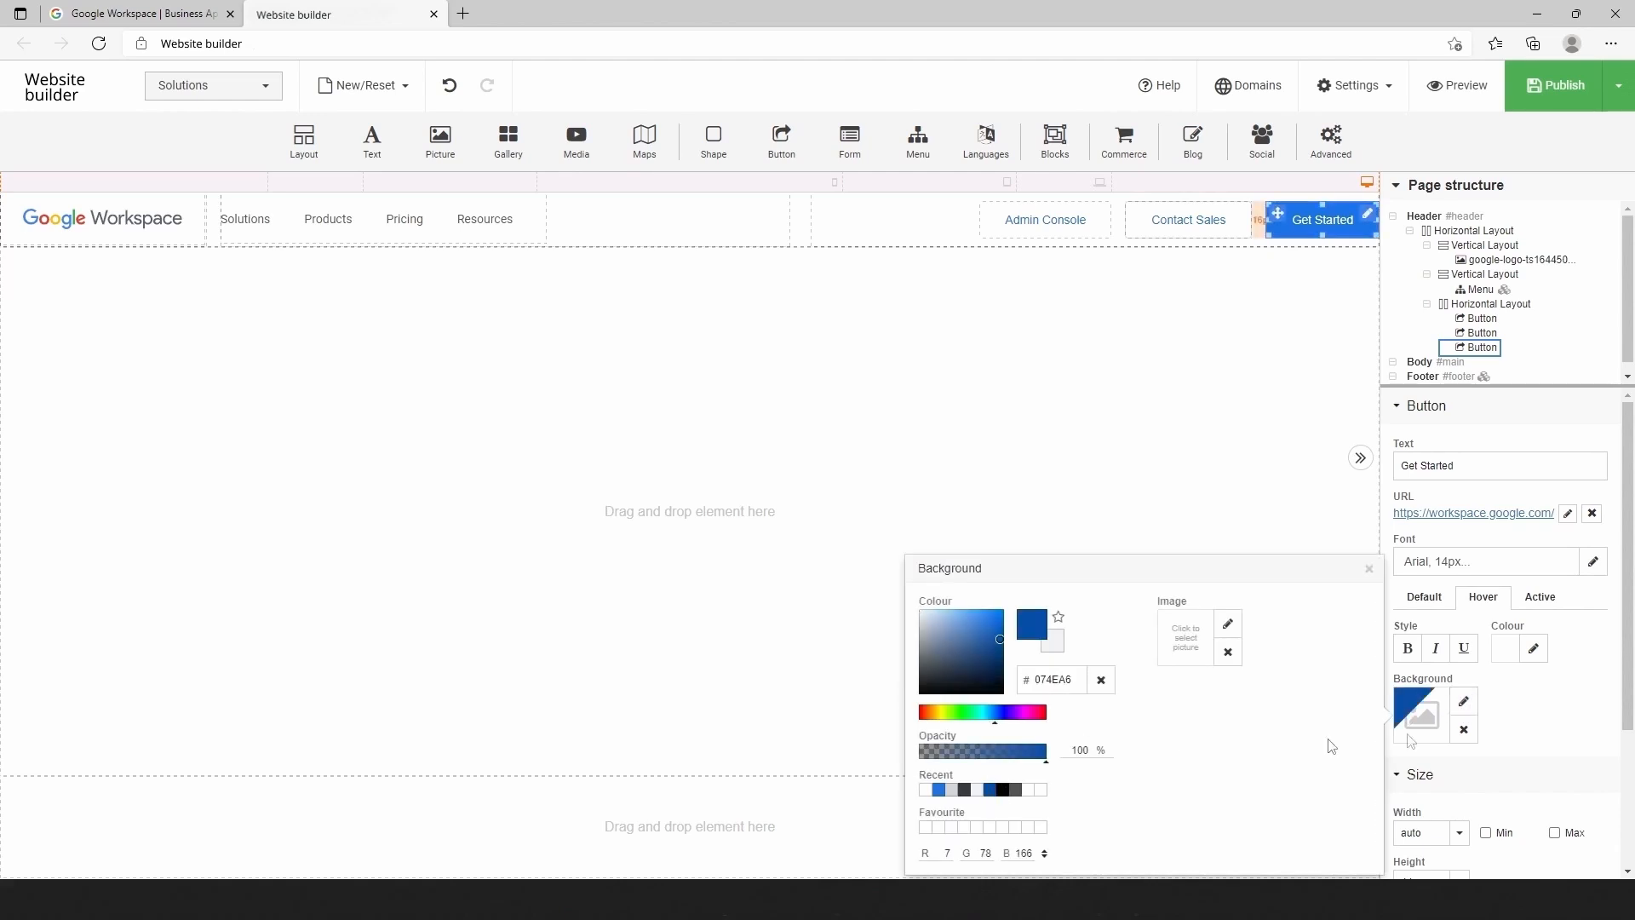
left_click(1559, 719)
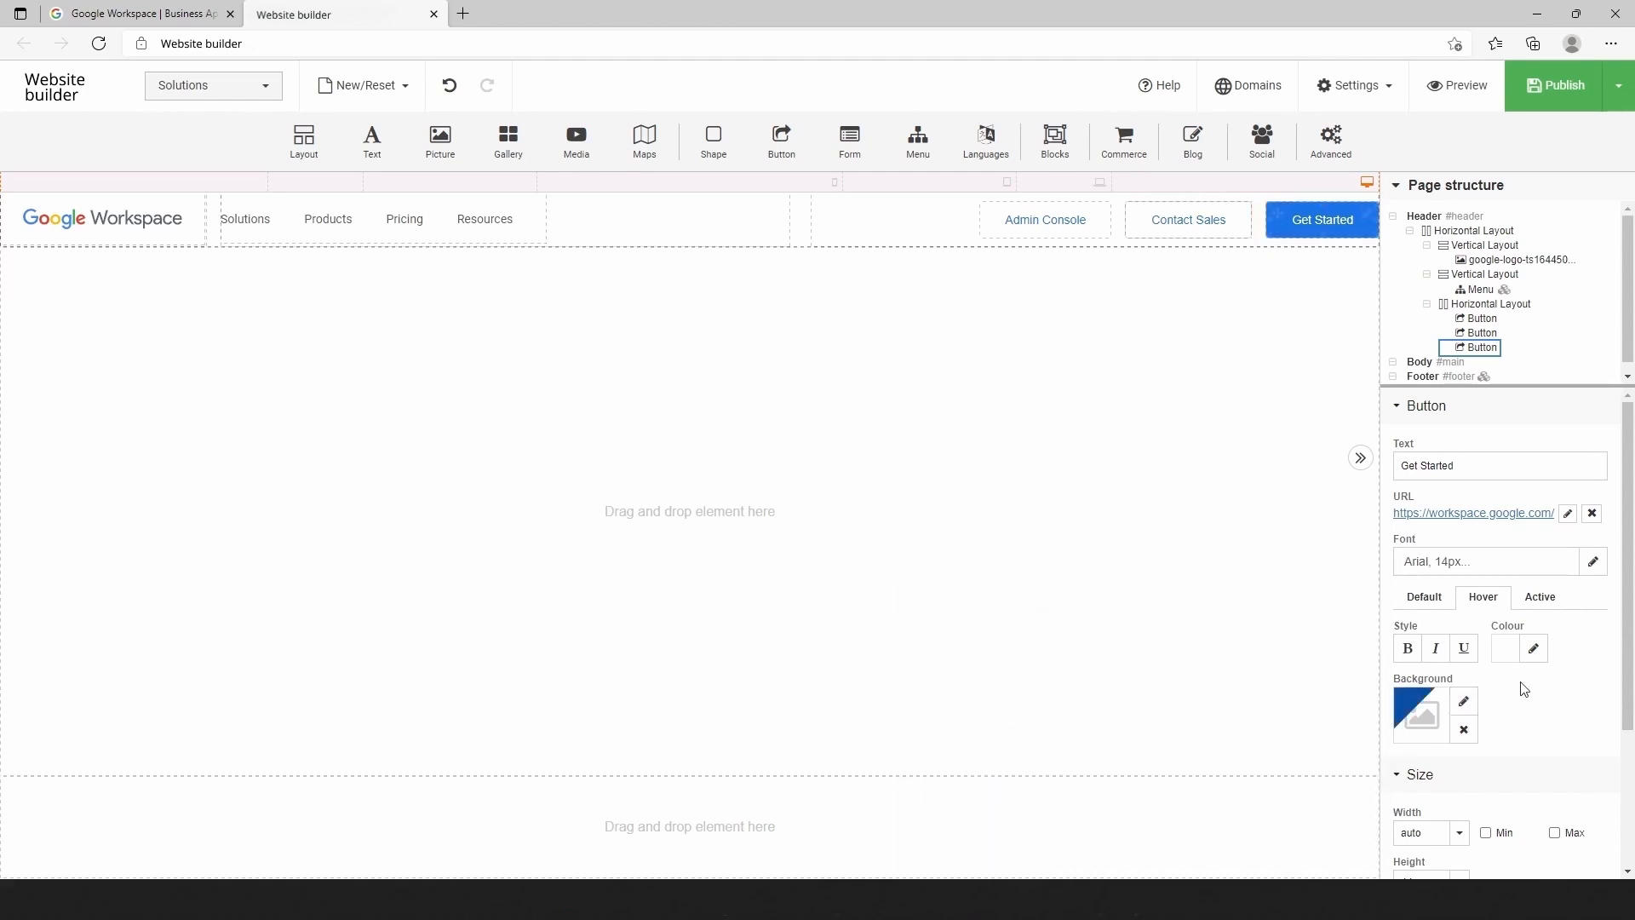
Add a right margin to the Get Started button that matches its left margin
scroll(1524, 689, "down", 3)
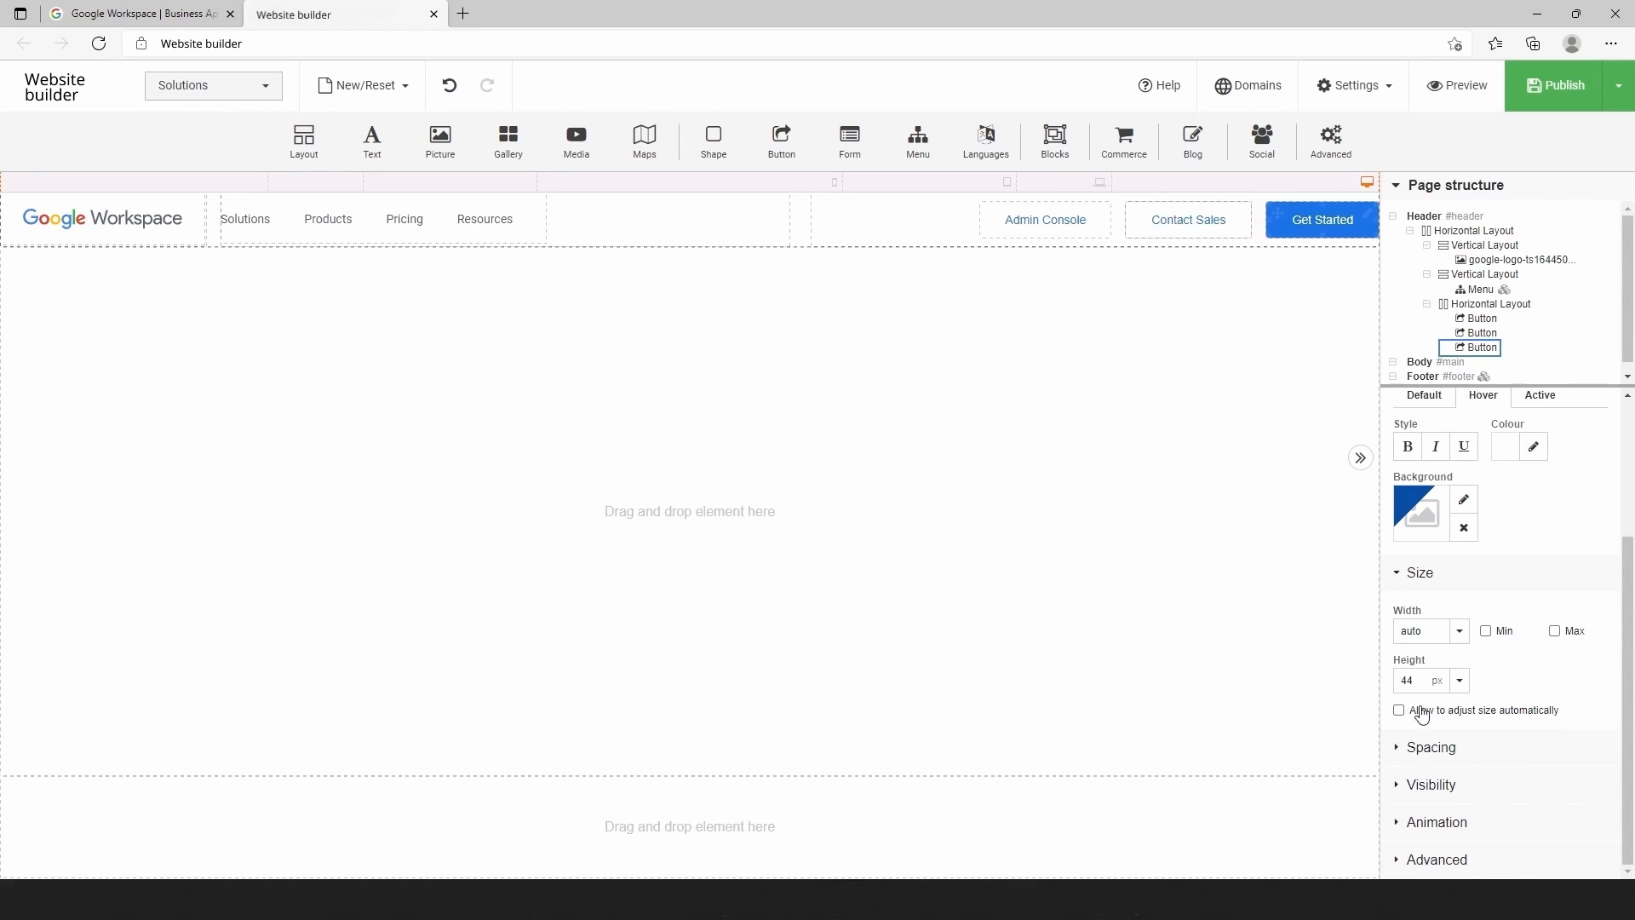
left_click(1411, 748)
left_click(1595, 794)
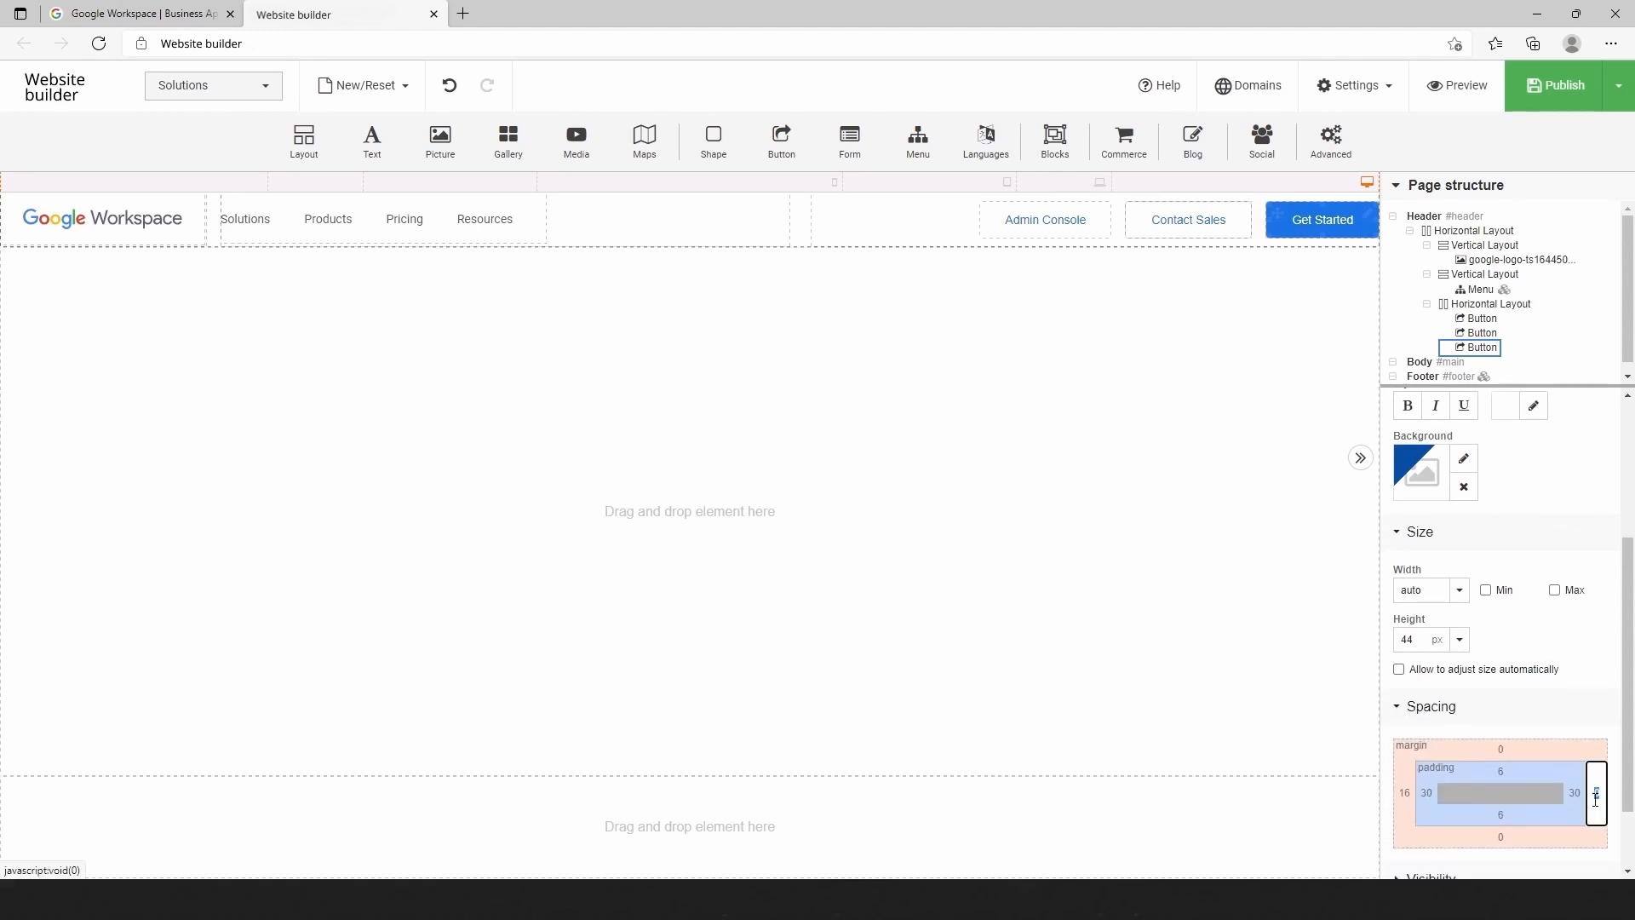
Add a solid 1 px border to only the bottom edge of the header's horizontal layout
left_click(798, 228)
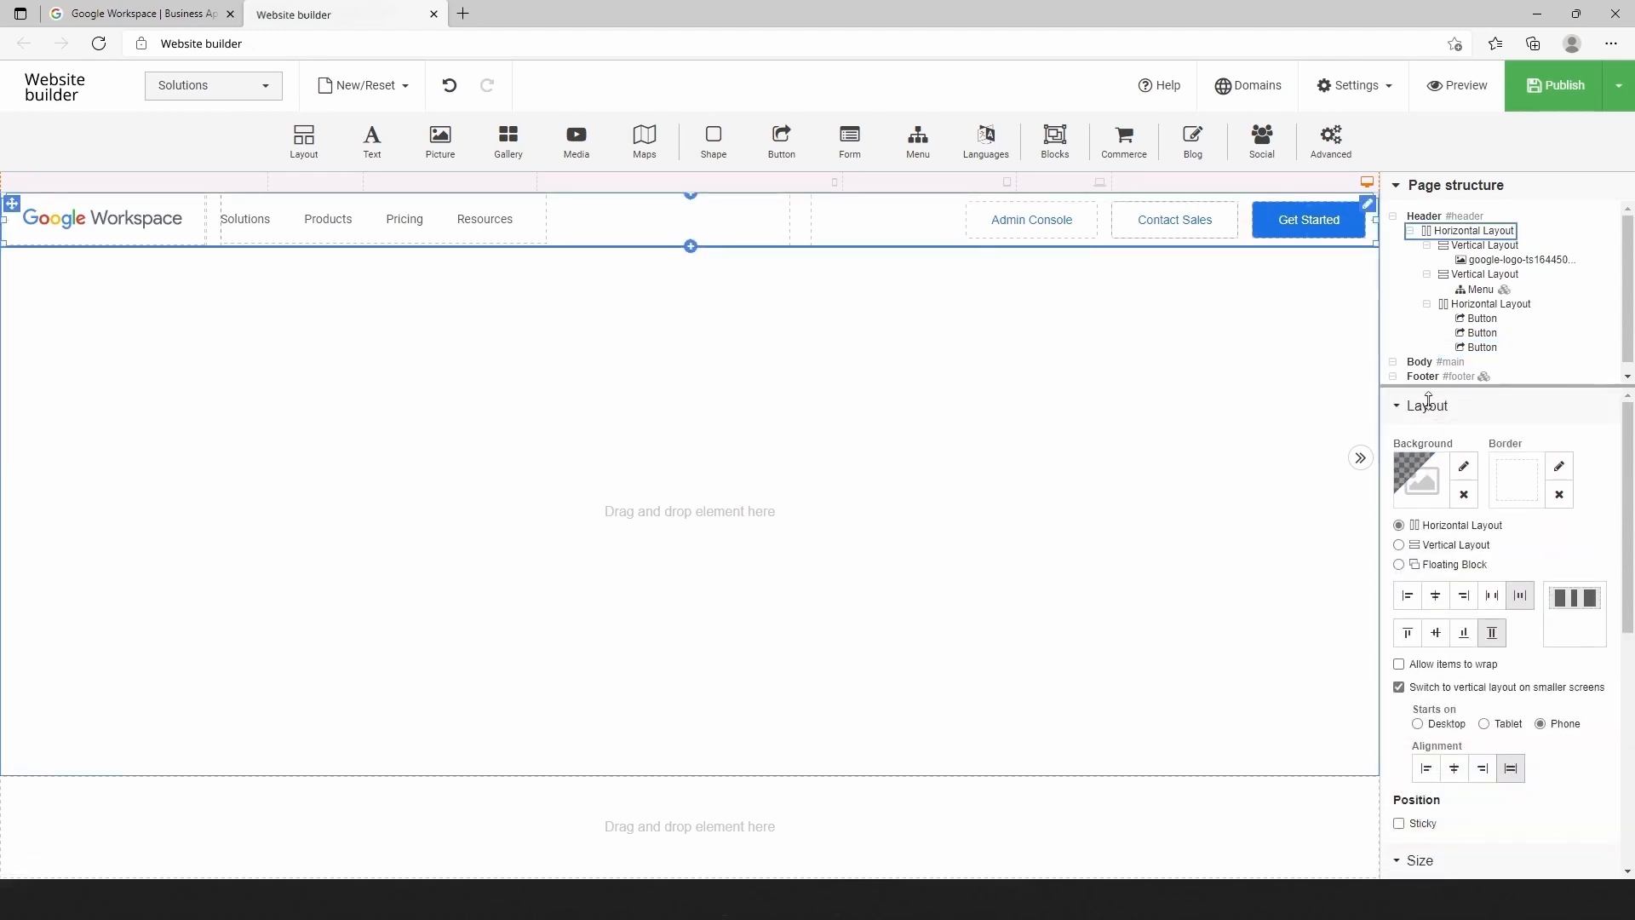
left_click(1559, 465)
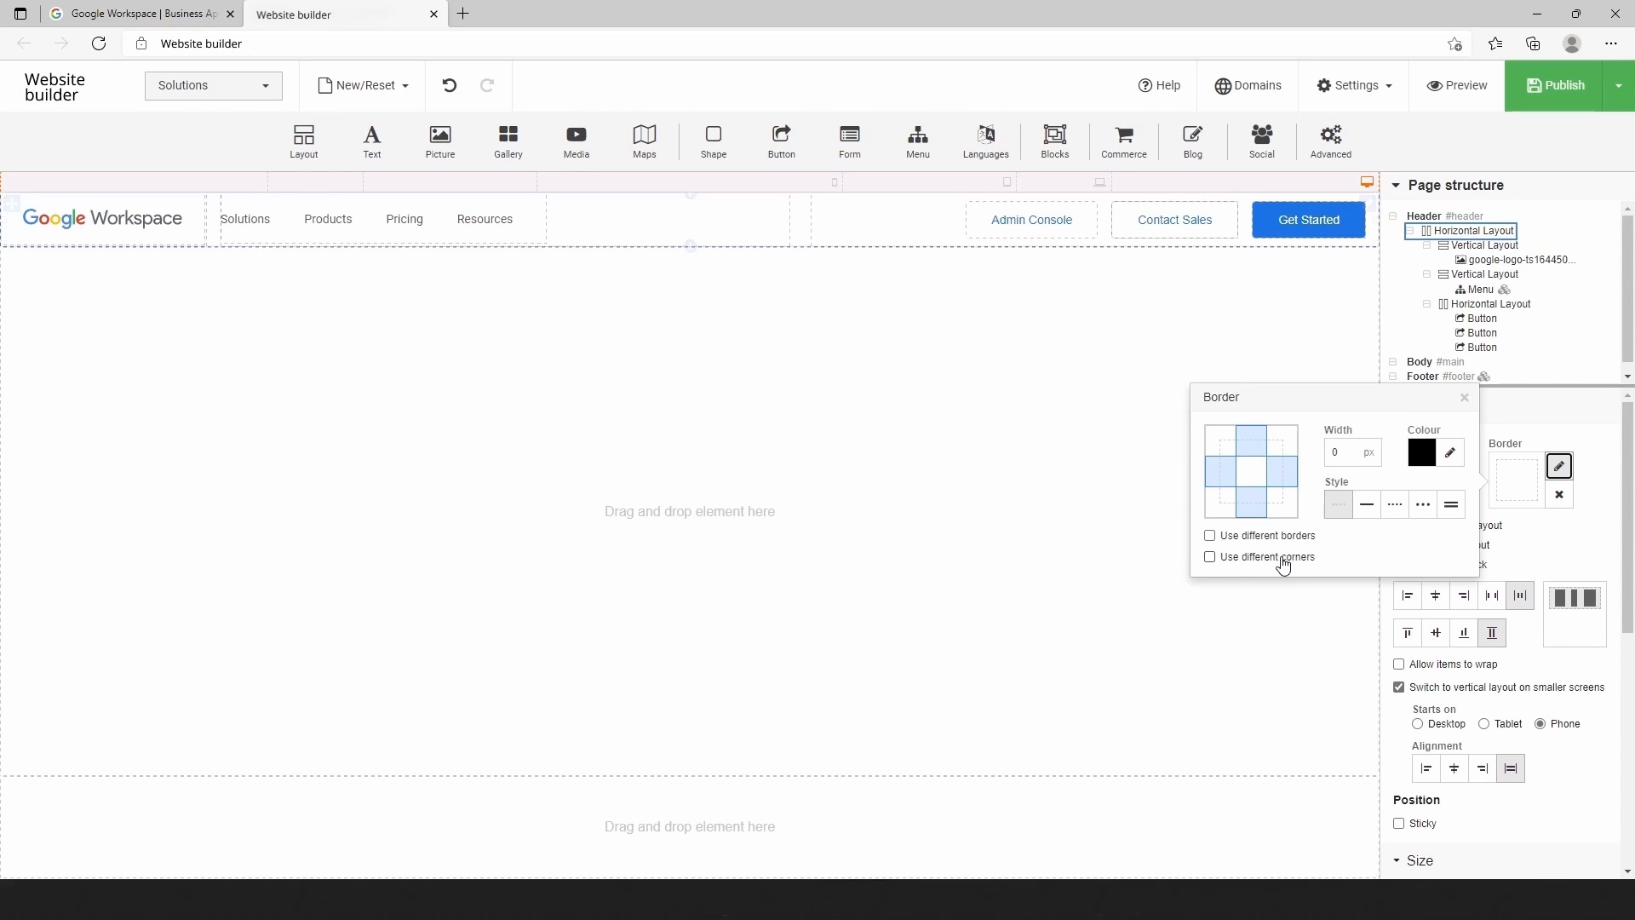
left_click(1267, 535)
left_click(1256, 509)
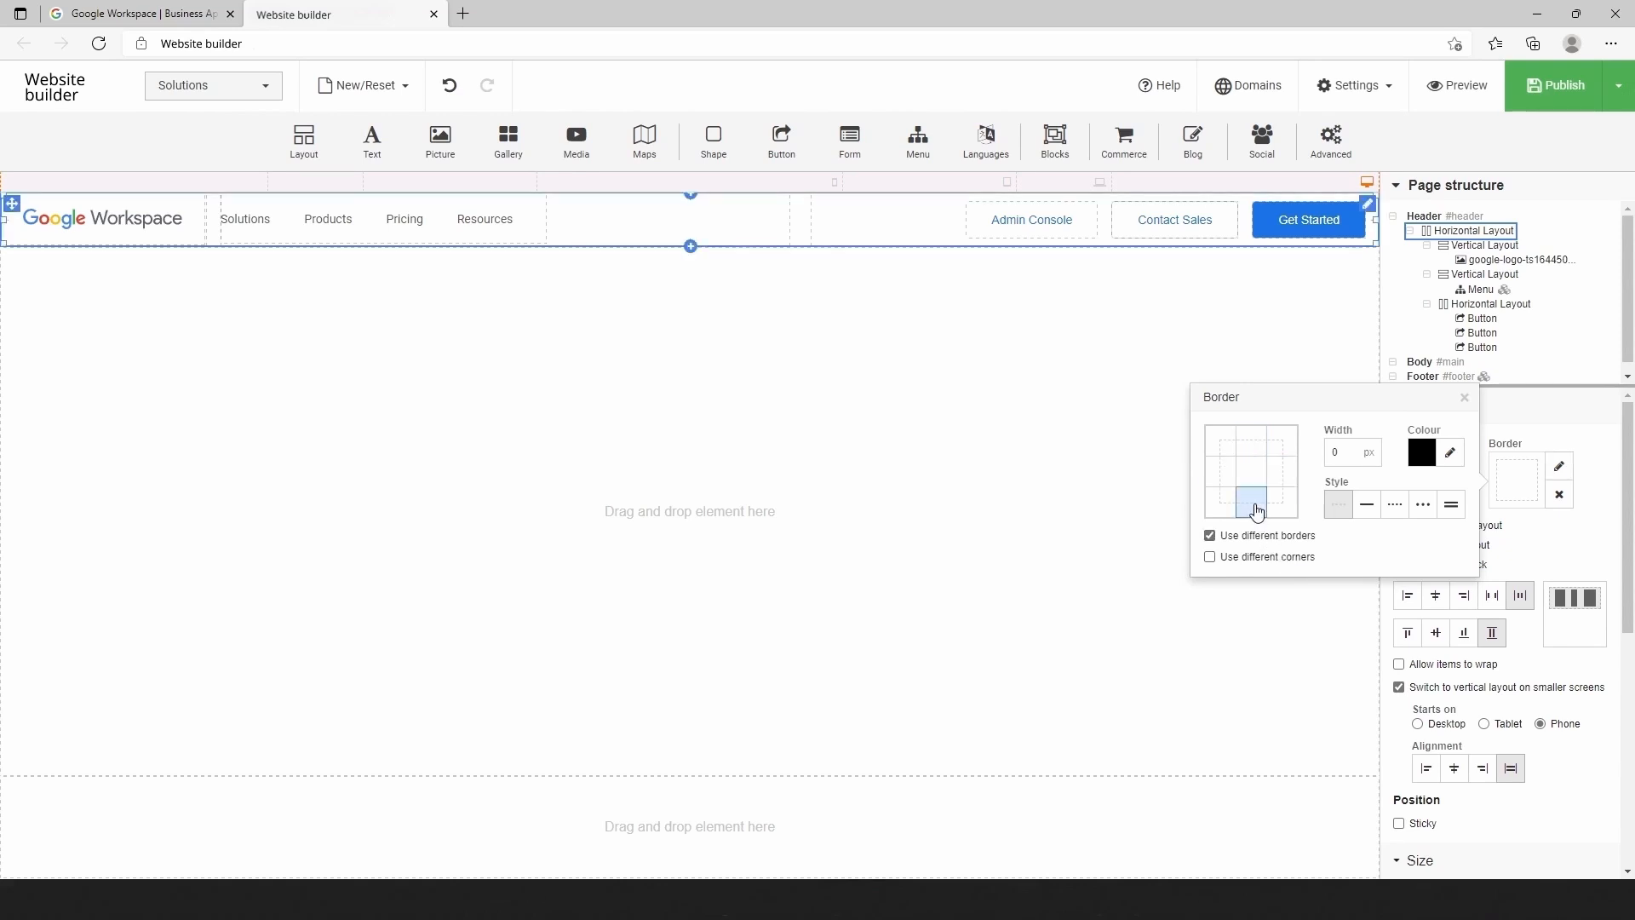
left_click(1365, 505)
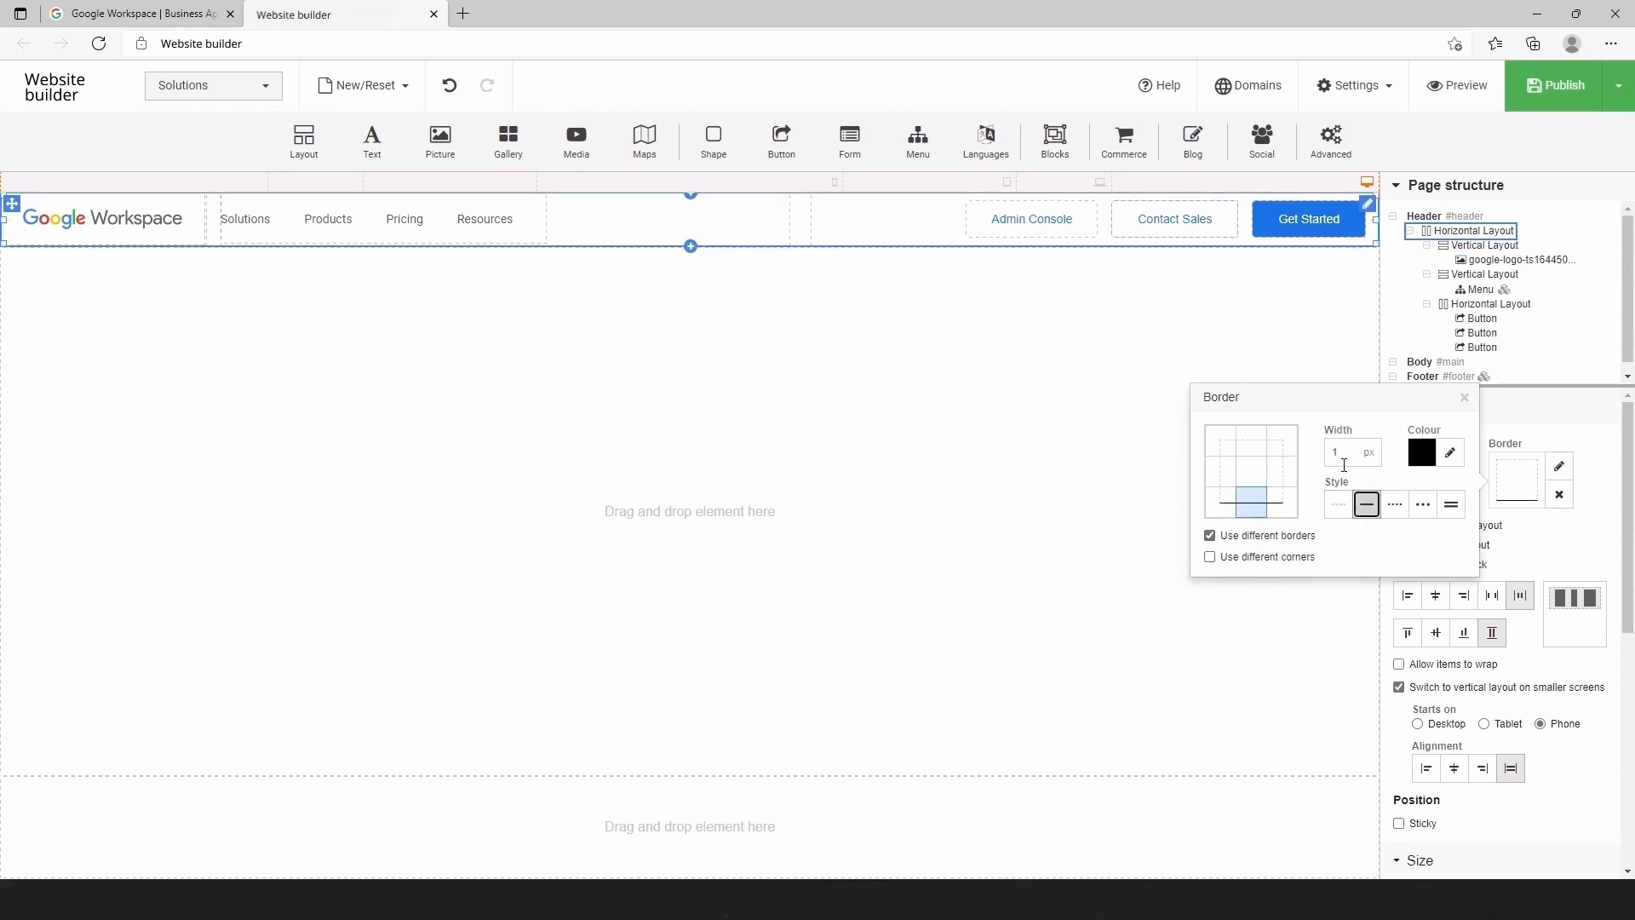
Set the header's bottom border colour to the recently used light grey
left_click(1450, 452)
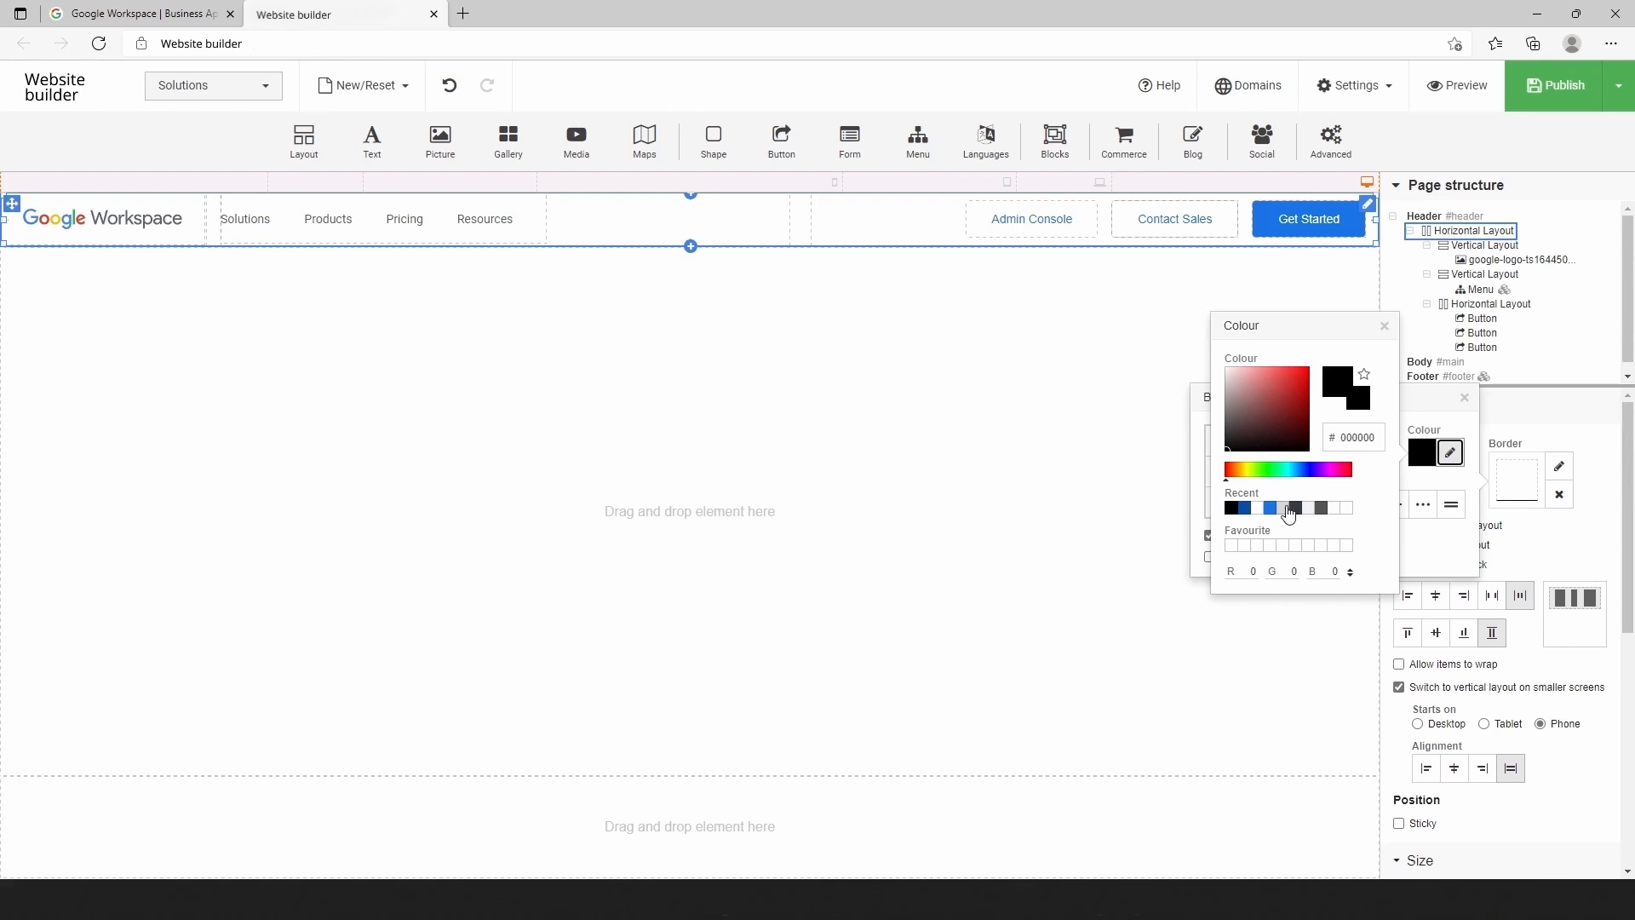
left_click(1286, 508)
left_click(1382, 327)
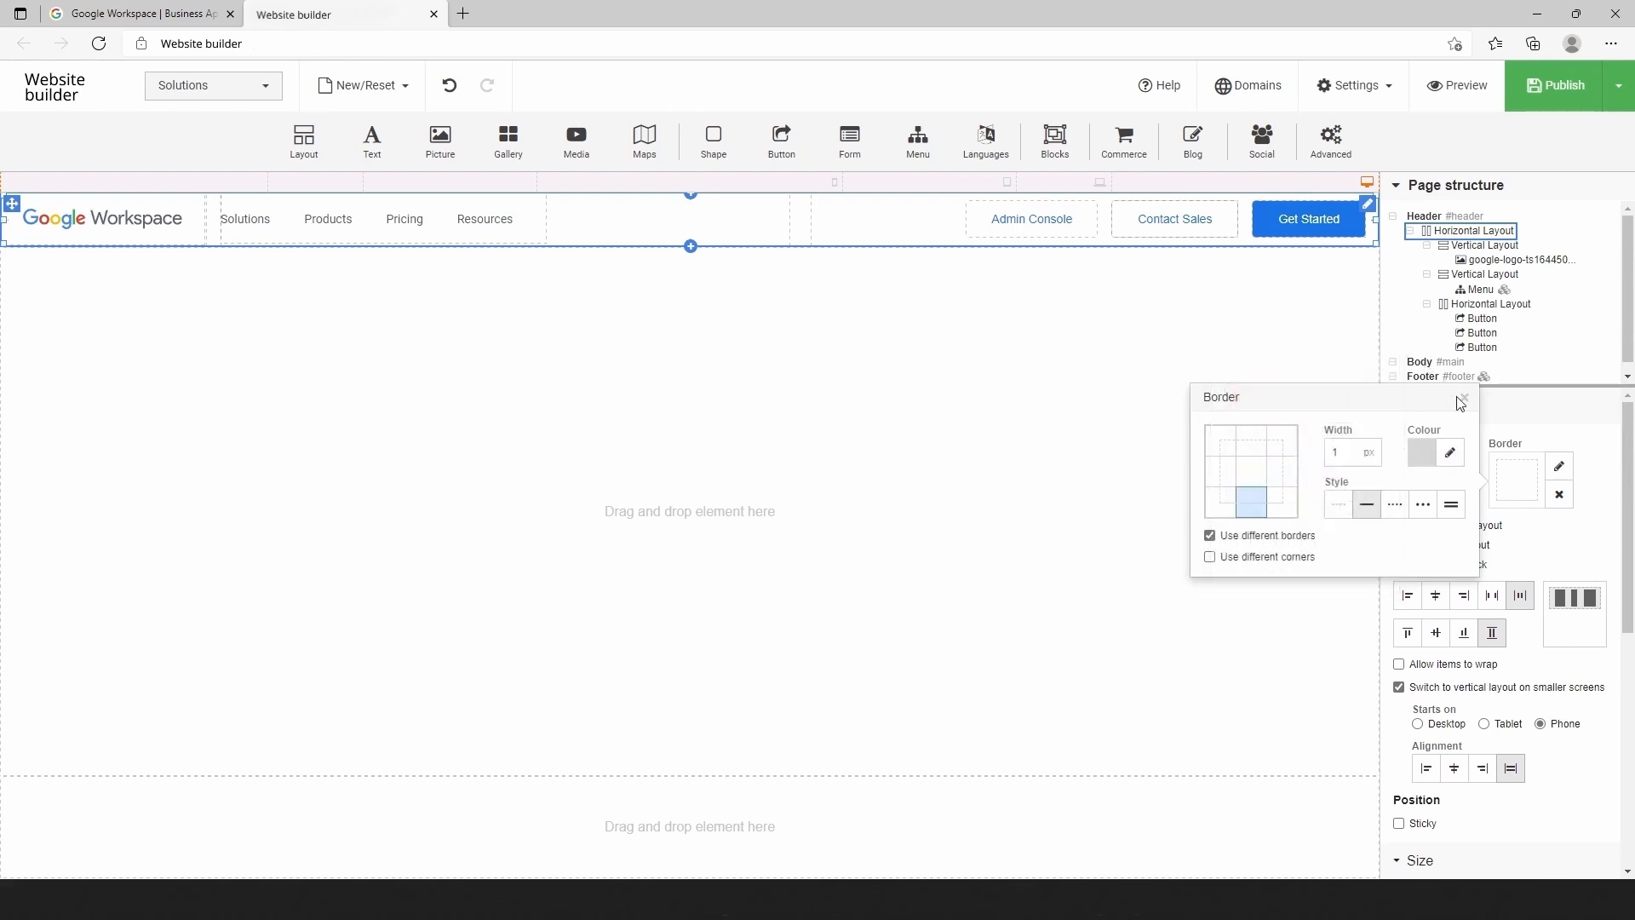
left_click(1464, 397)
Preview the header and compare it with the original Google Workspace page, returning to the website builder
left_click(1457, 85)
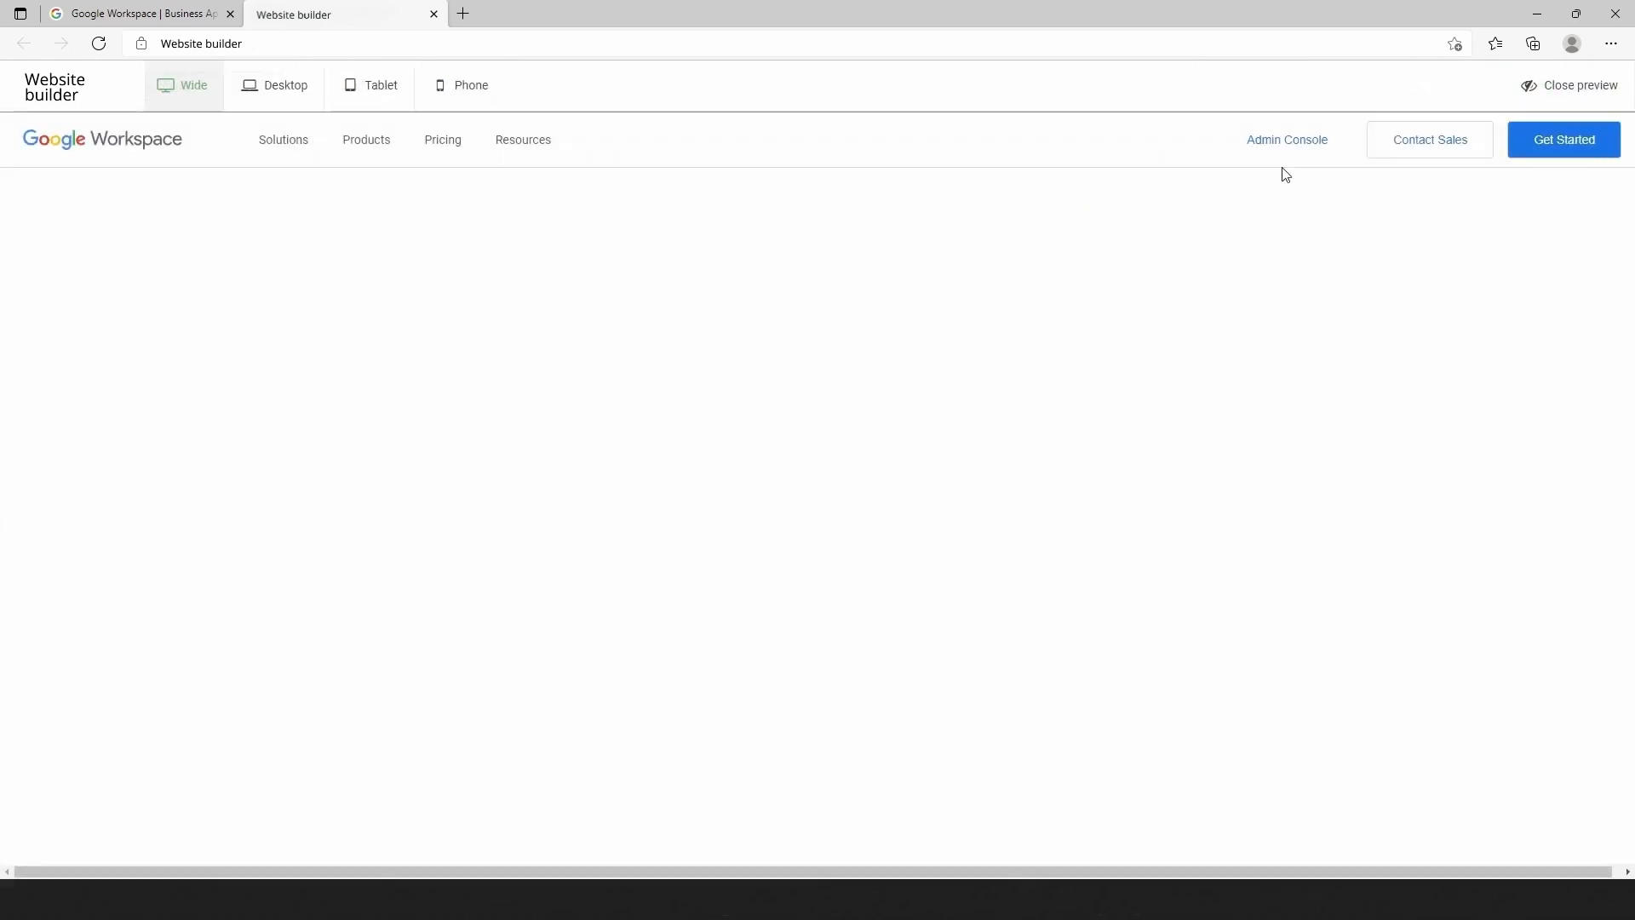
left_click(124, 17)
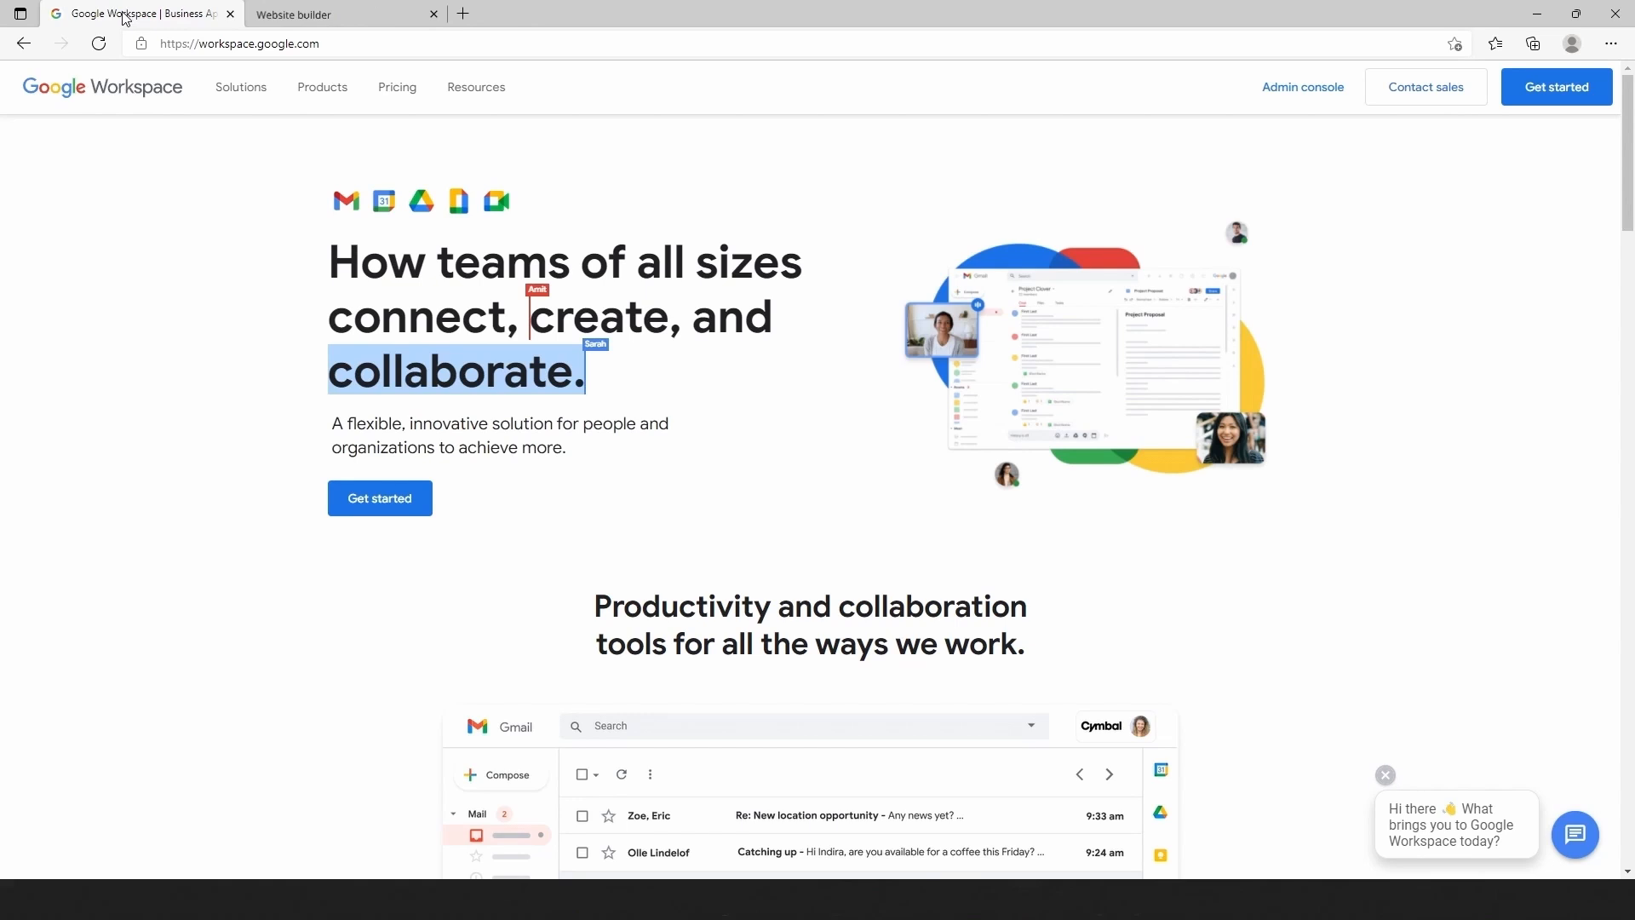
left_click(379, 19)
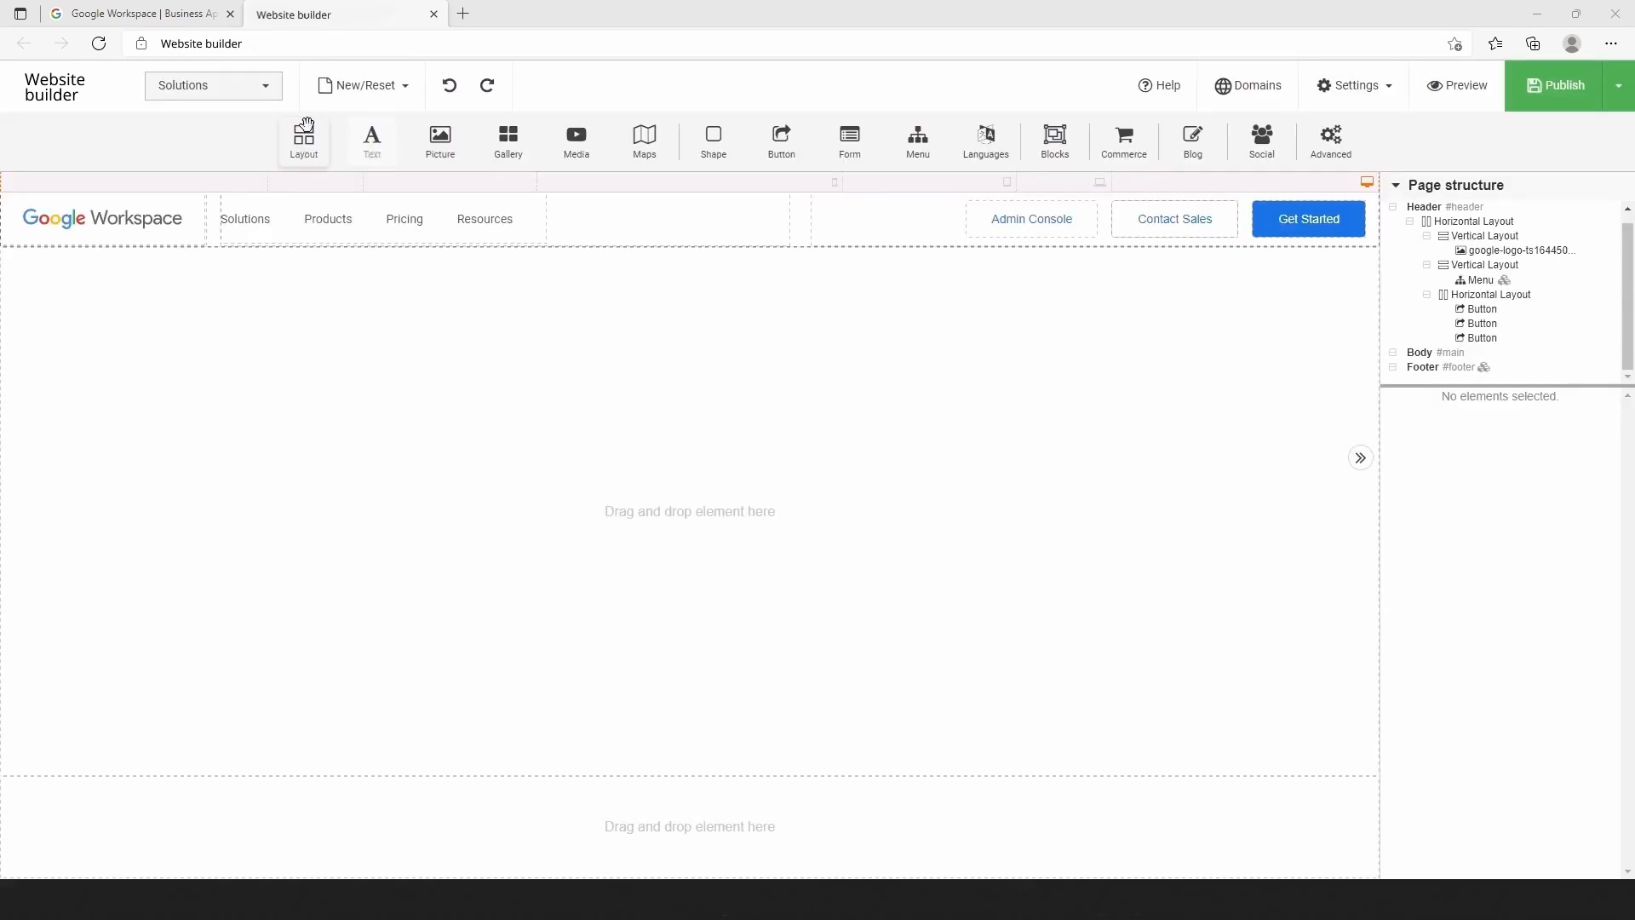
Add a two-column layout to the page body and limit its maximum width to 1100 px
left_click_drag(305, 138, 505, 323)
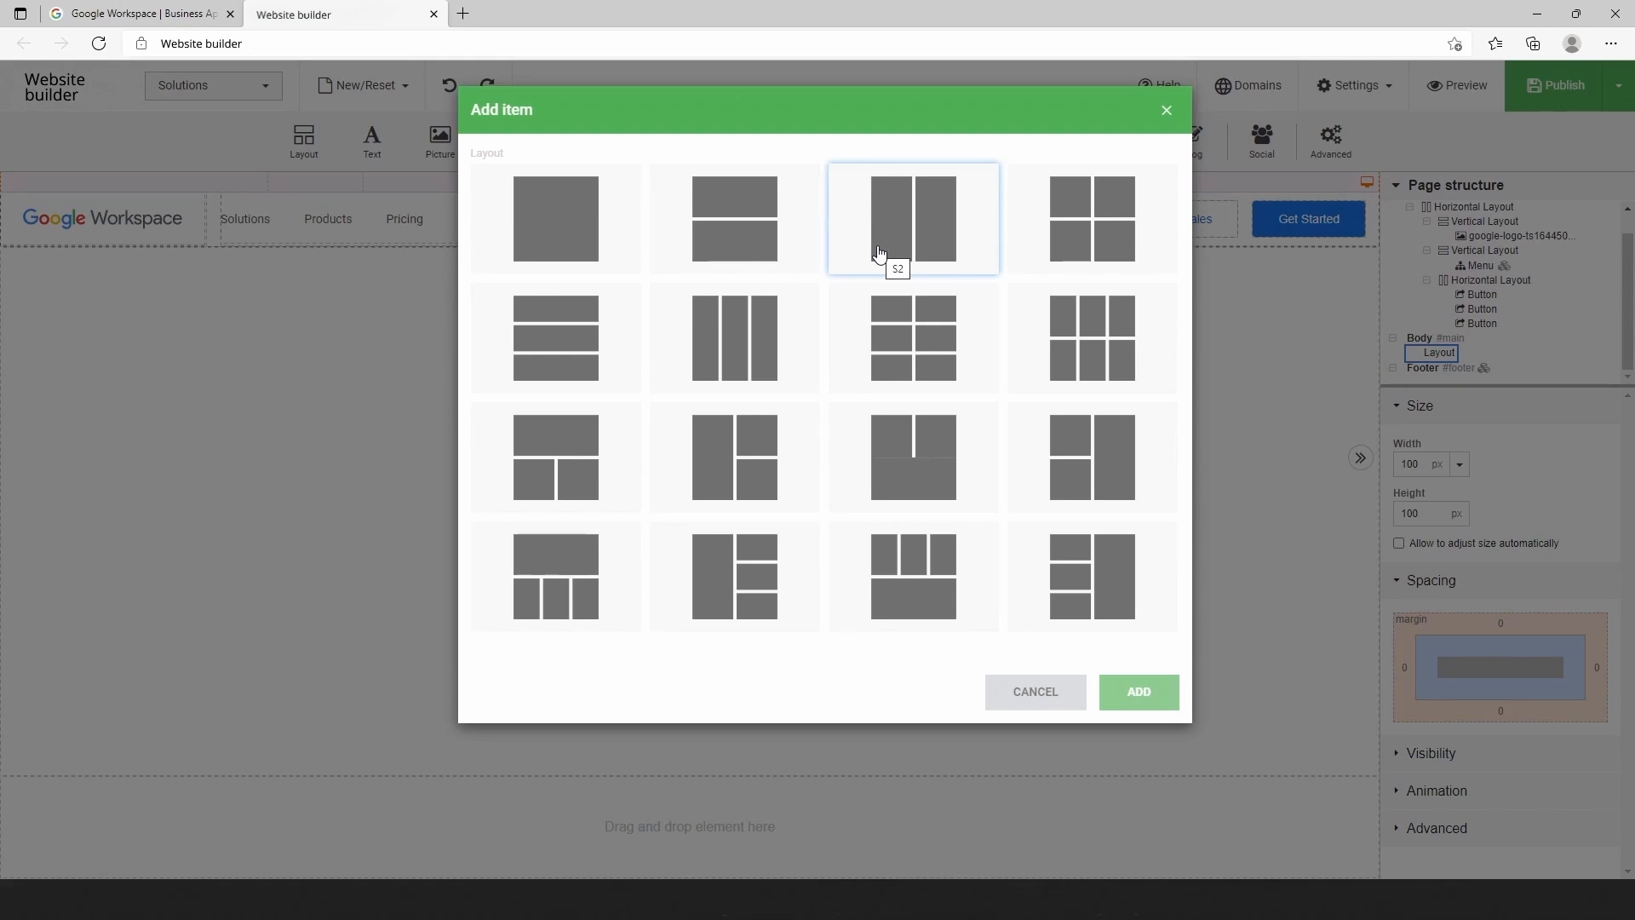
double_click(878, 252)
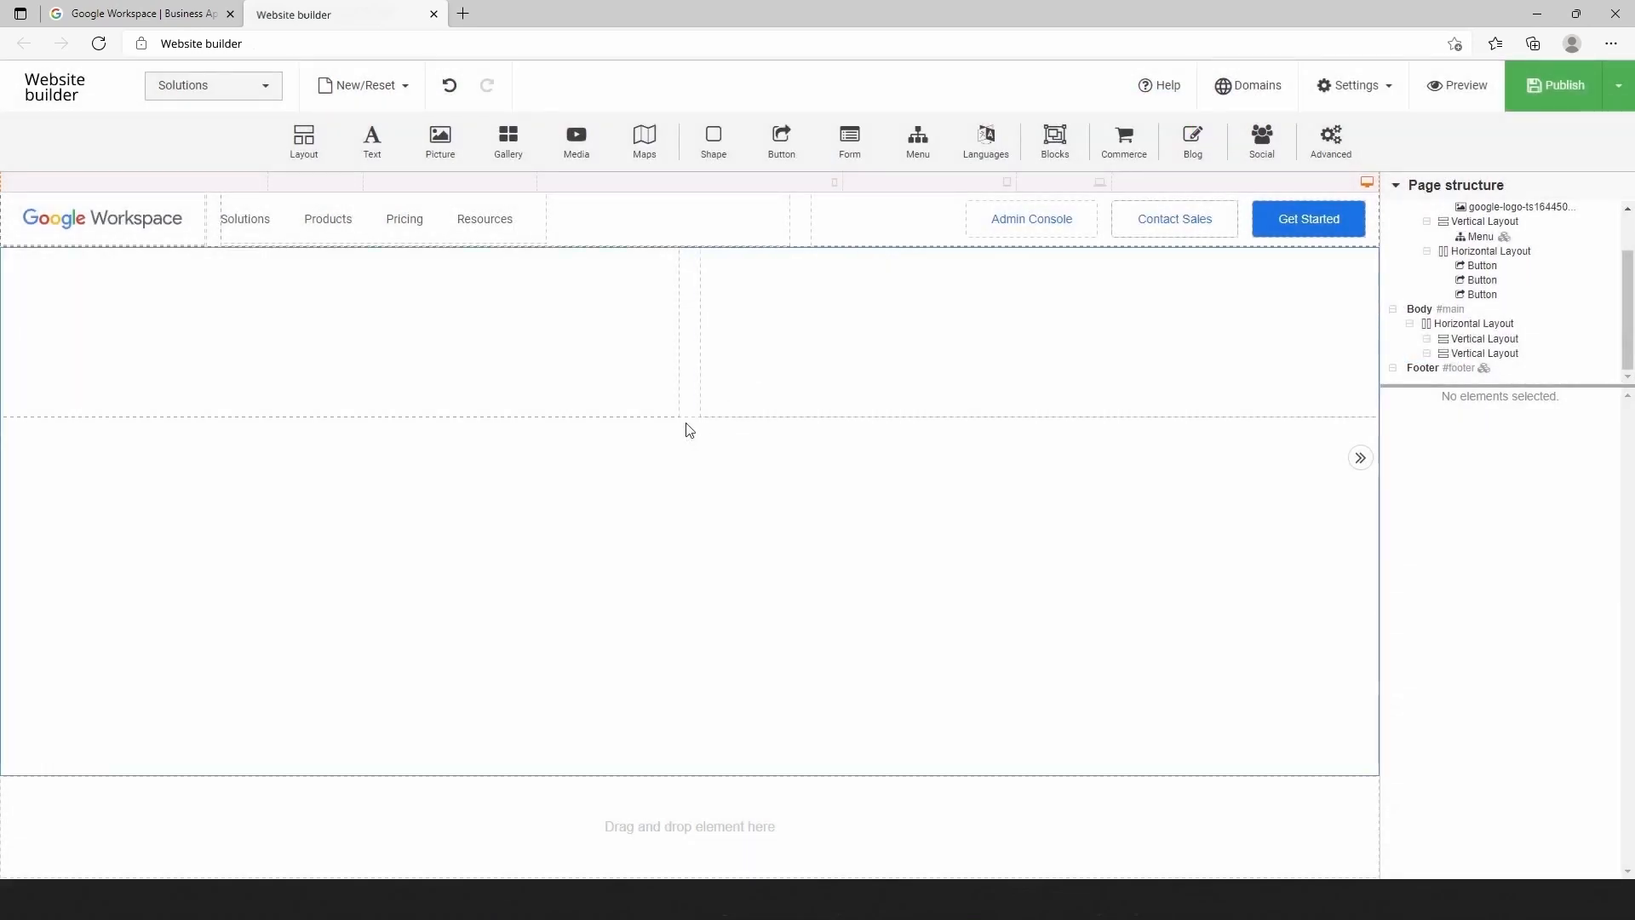
left_click(689, 408)
scroll(1550, 723, "down", 3)
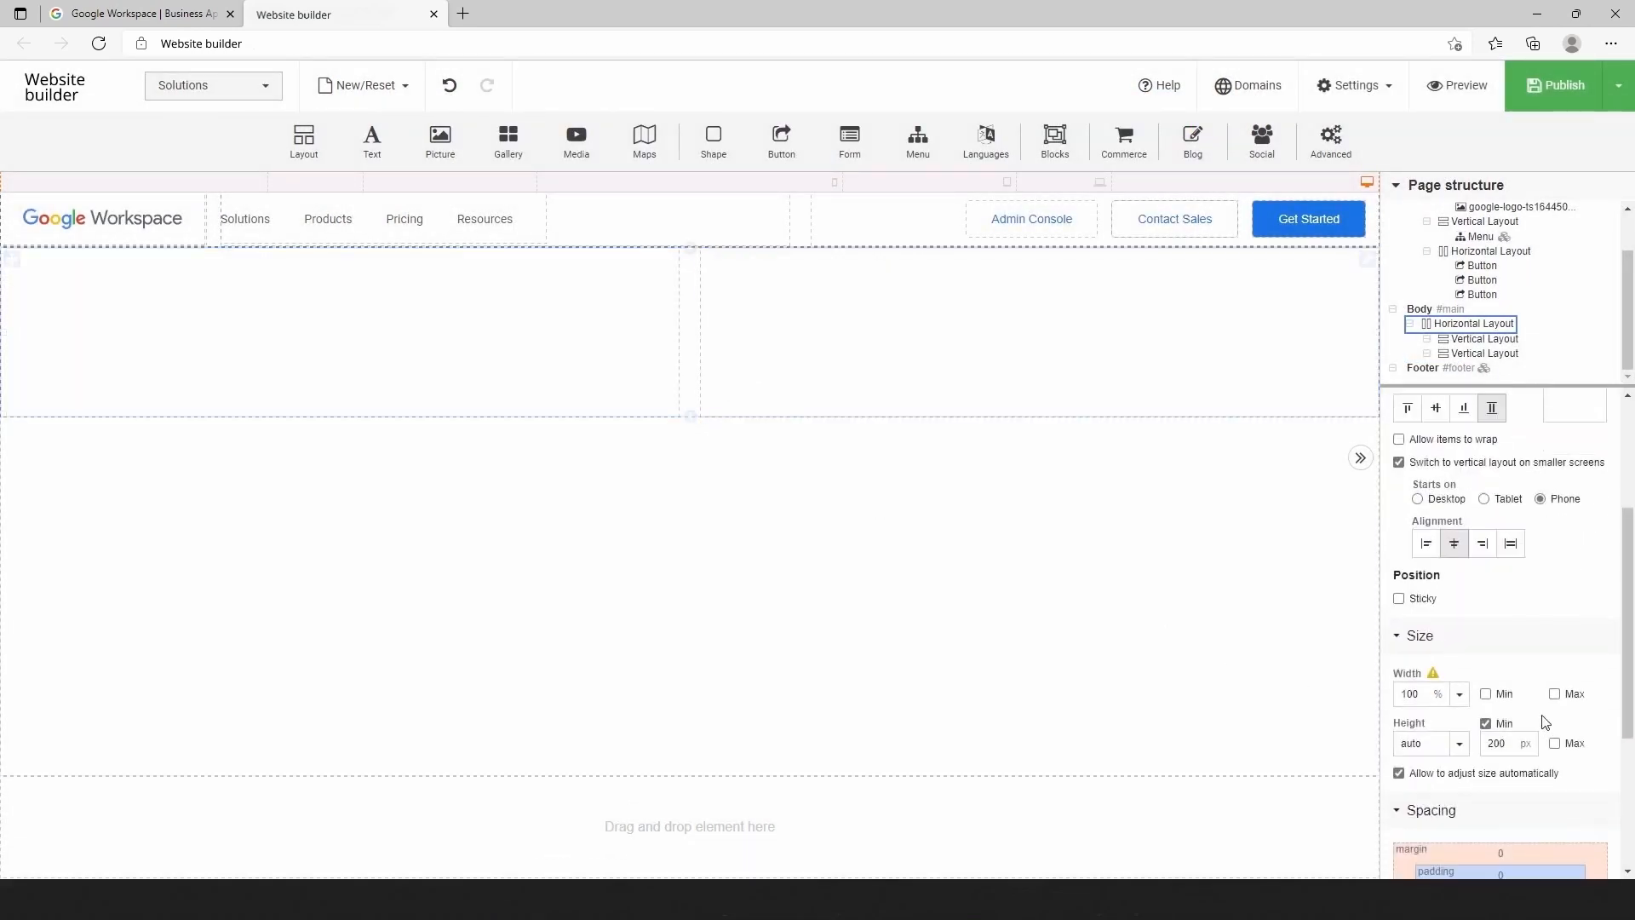
left_click(1555, 679)
left_click(1564, 679)
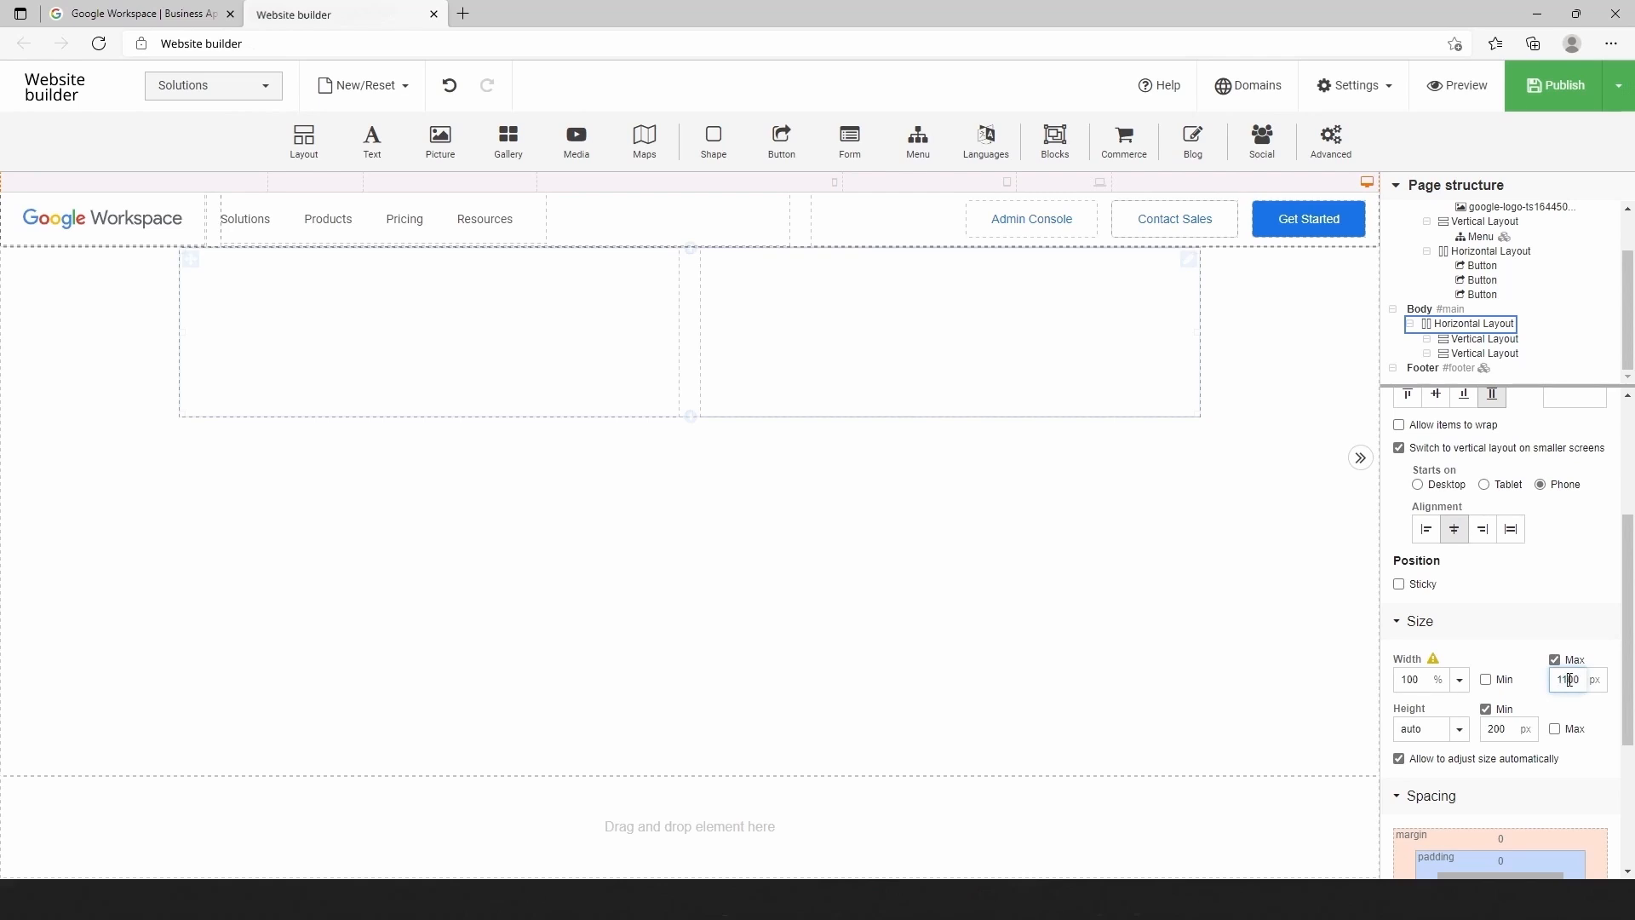
left_click(615, 516)
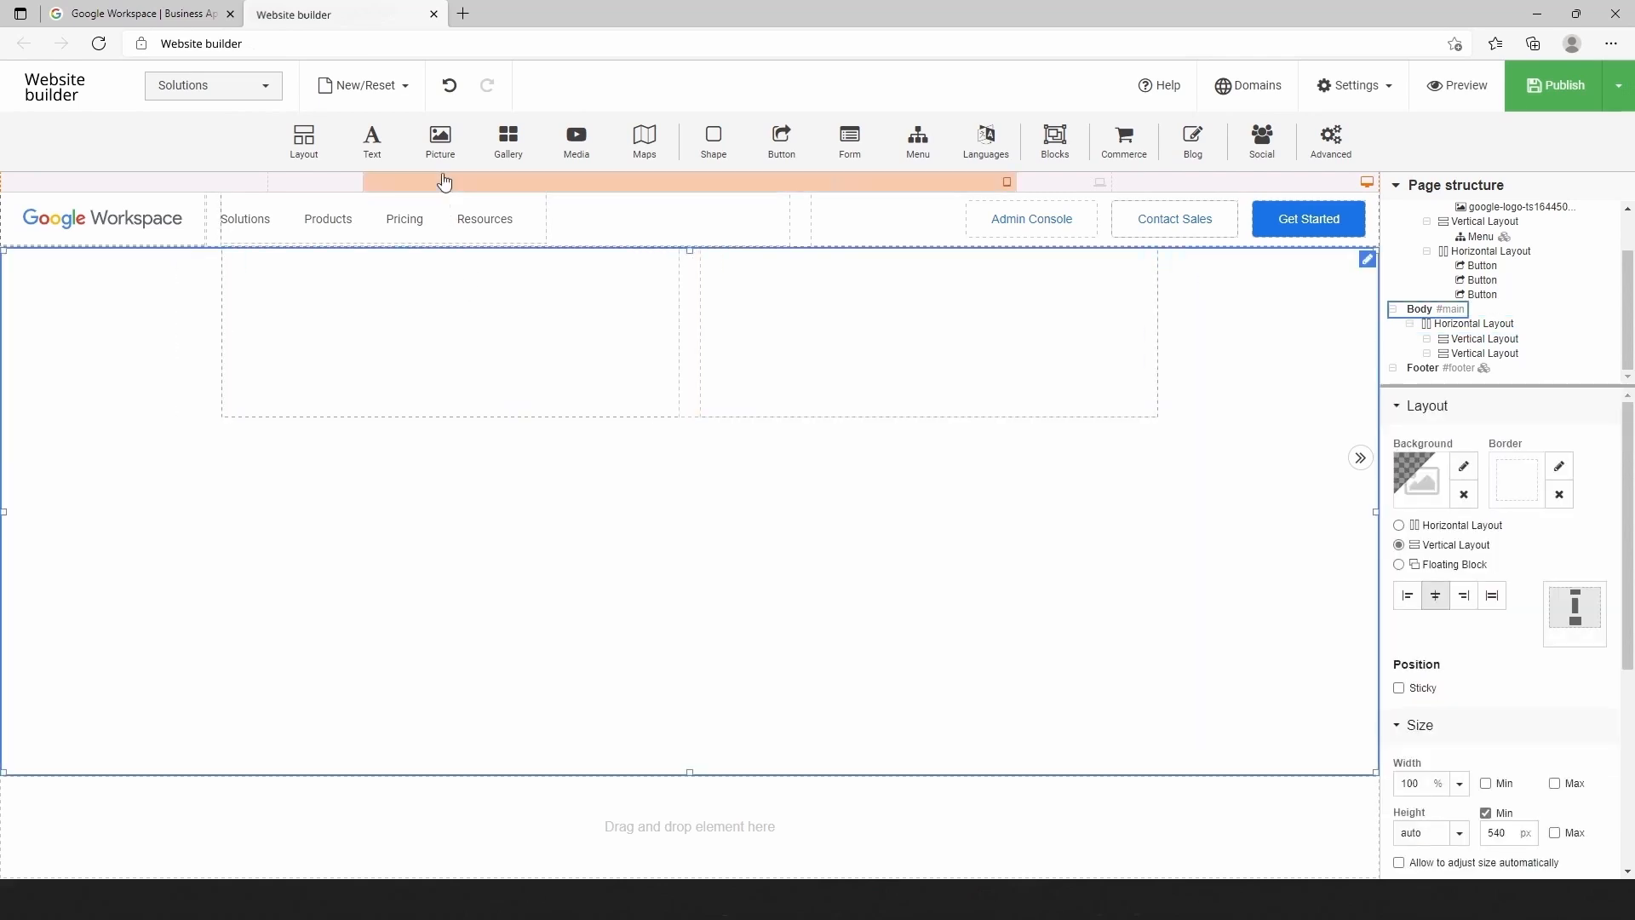
Upload the icons picture into the body layout's first column and left-align the column's contents
left_click_drag(444, 182, 419, 313)
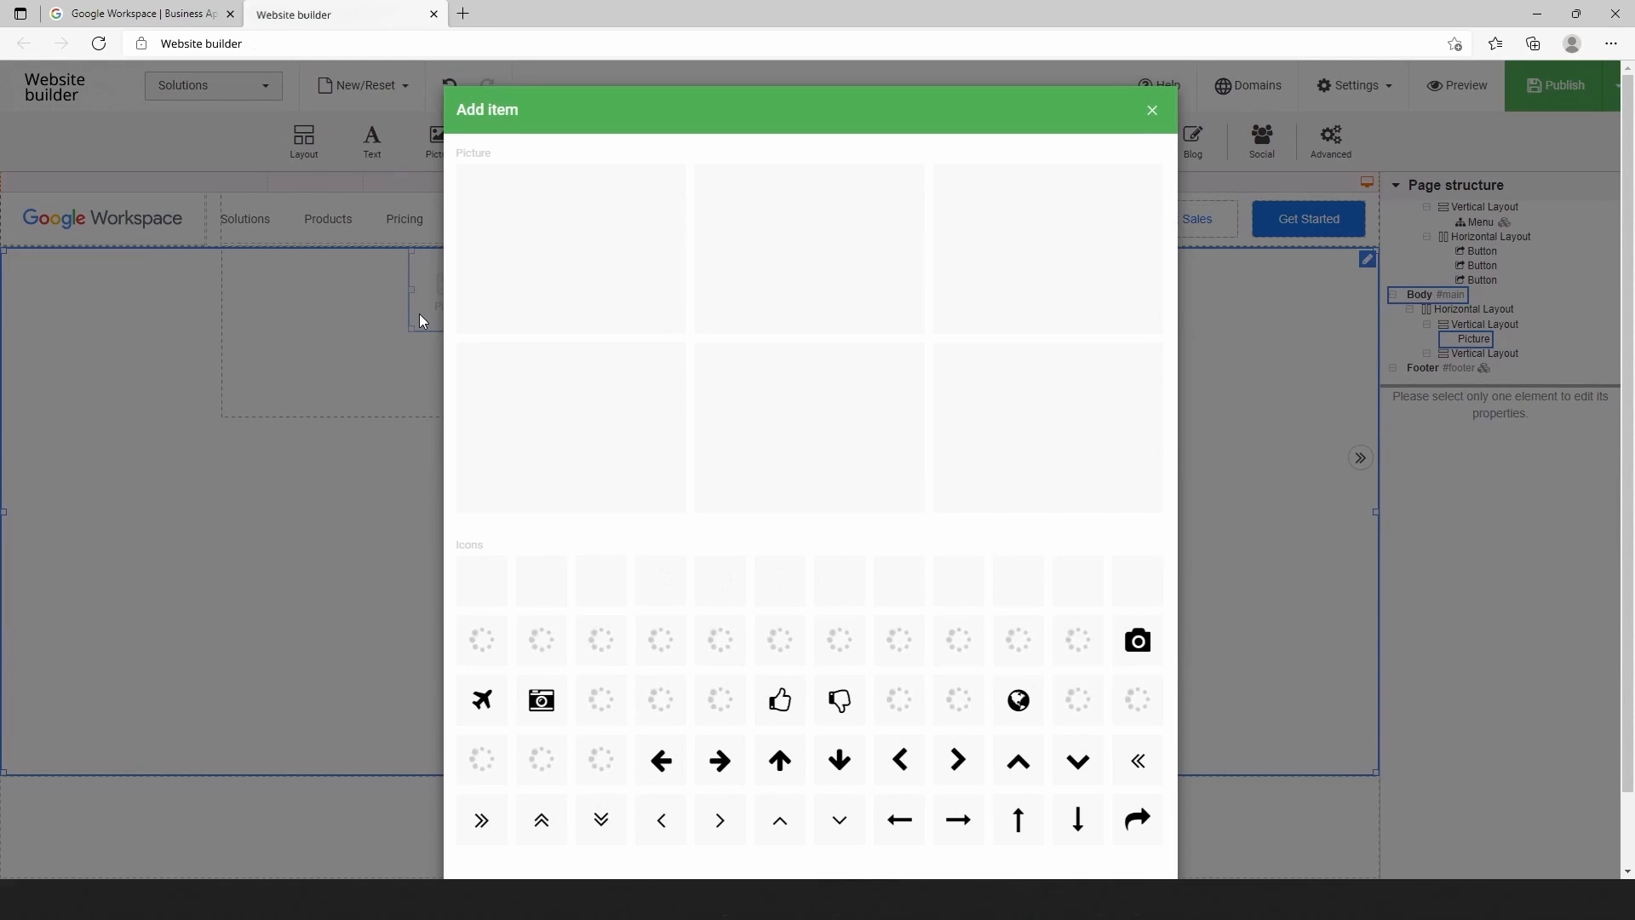
left_click(524, 290)
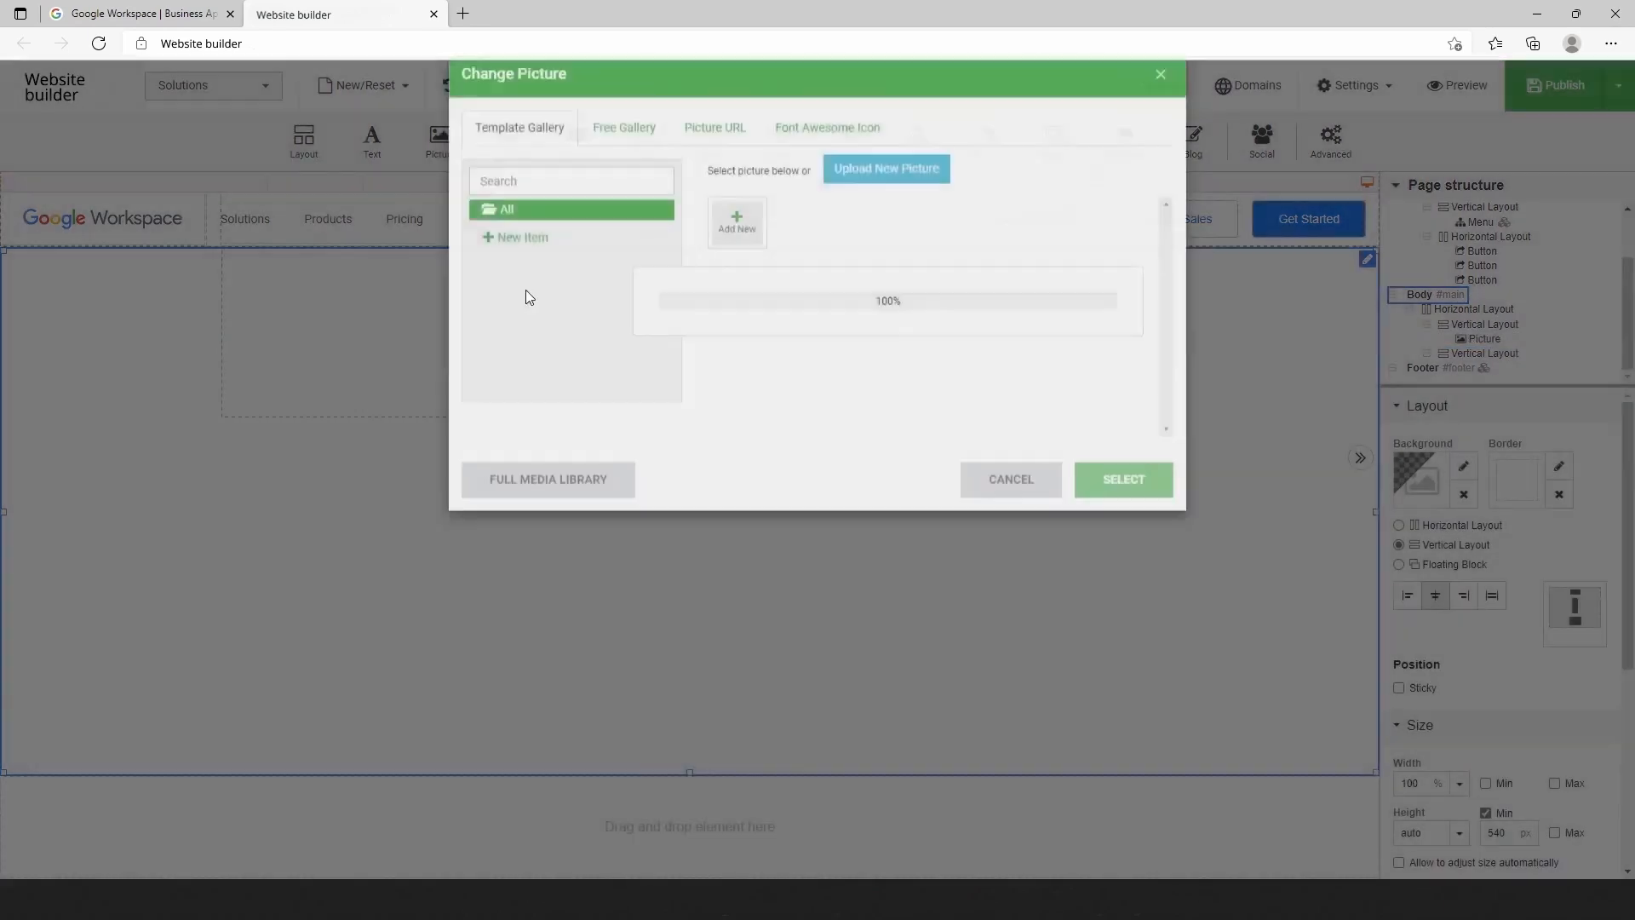
left_click(741, 275)
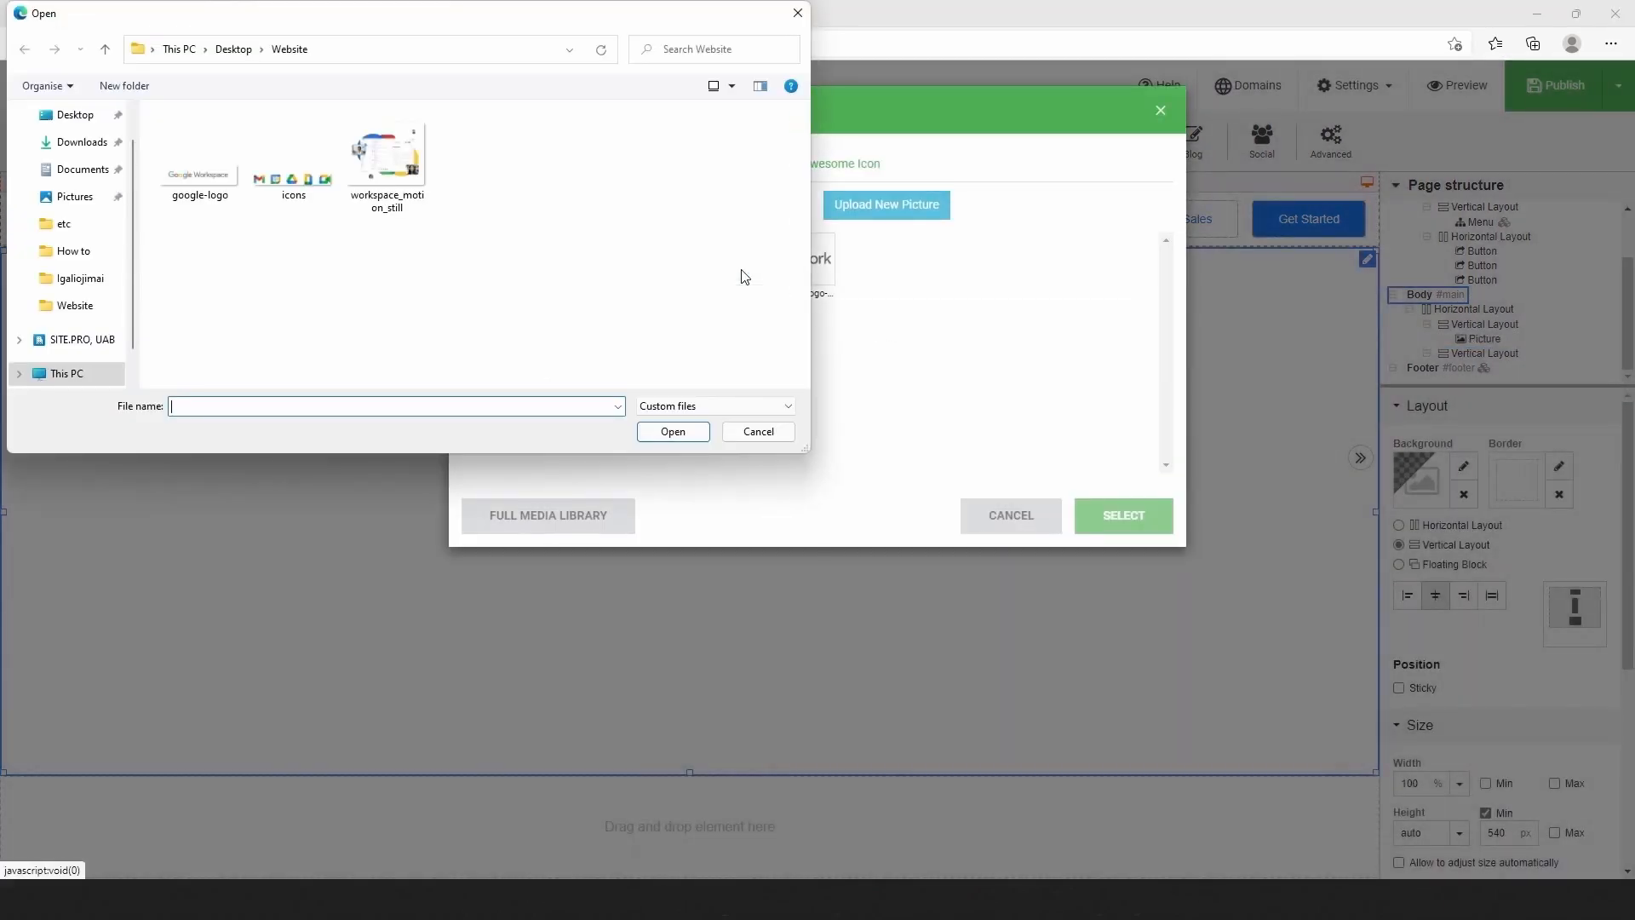
left_click(293, 175)
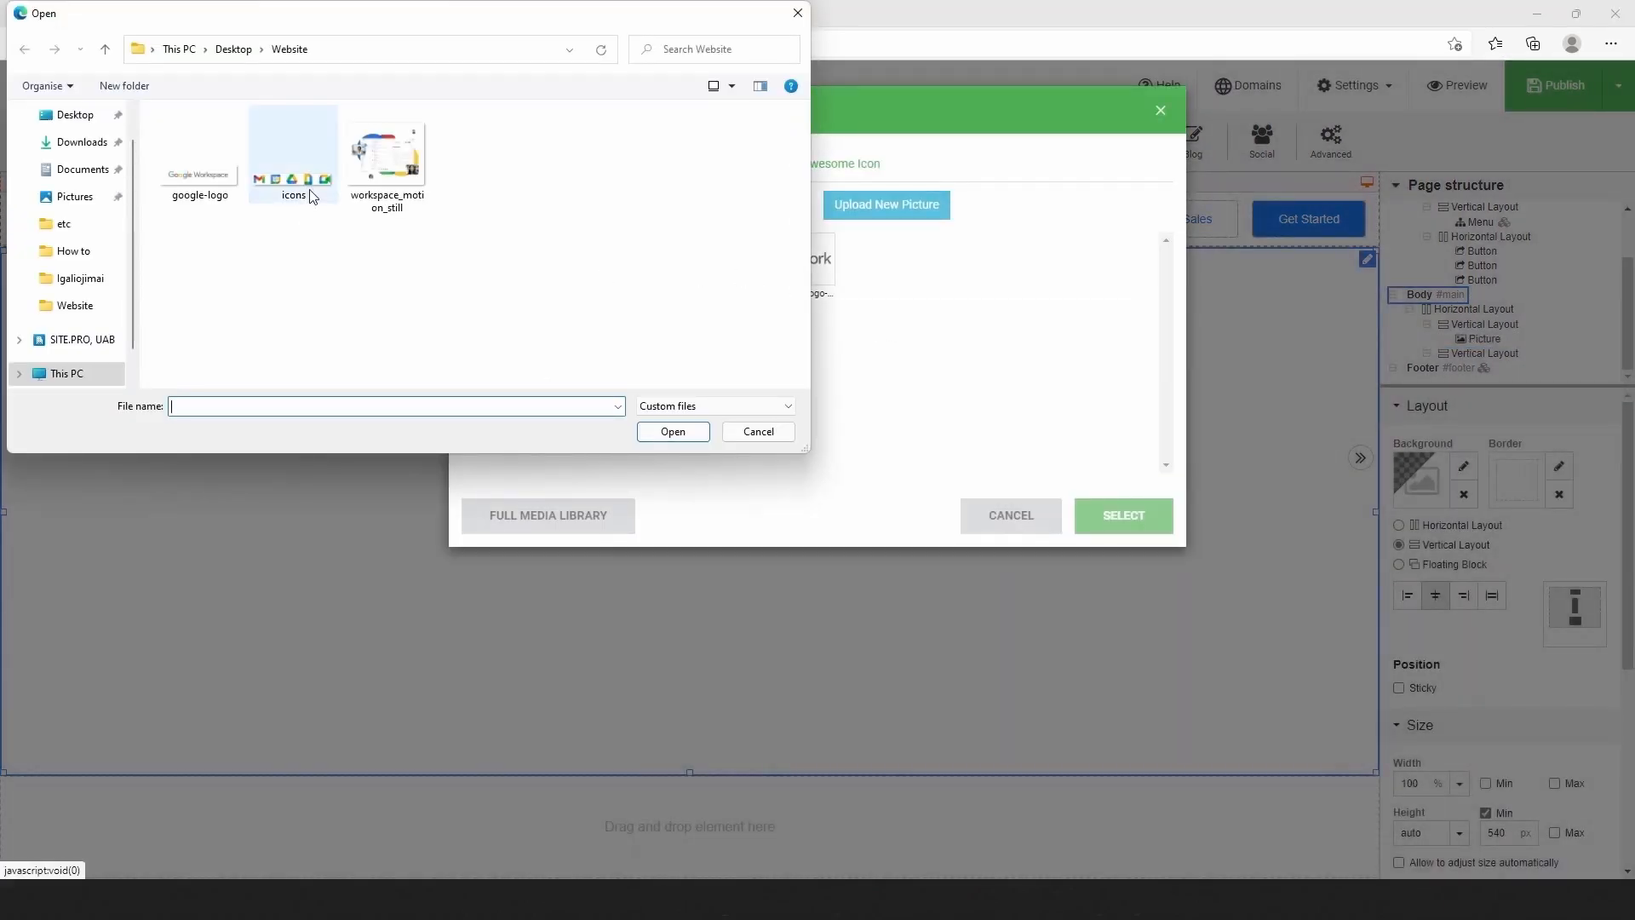
left_click(672, 431)
left_click(1124, 516)
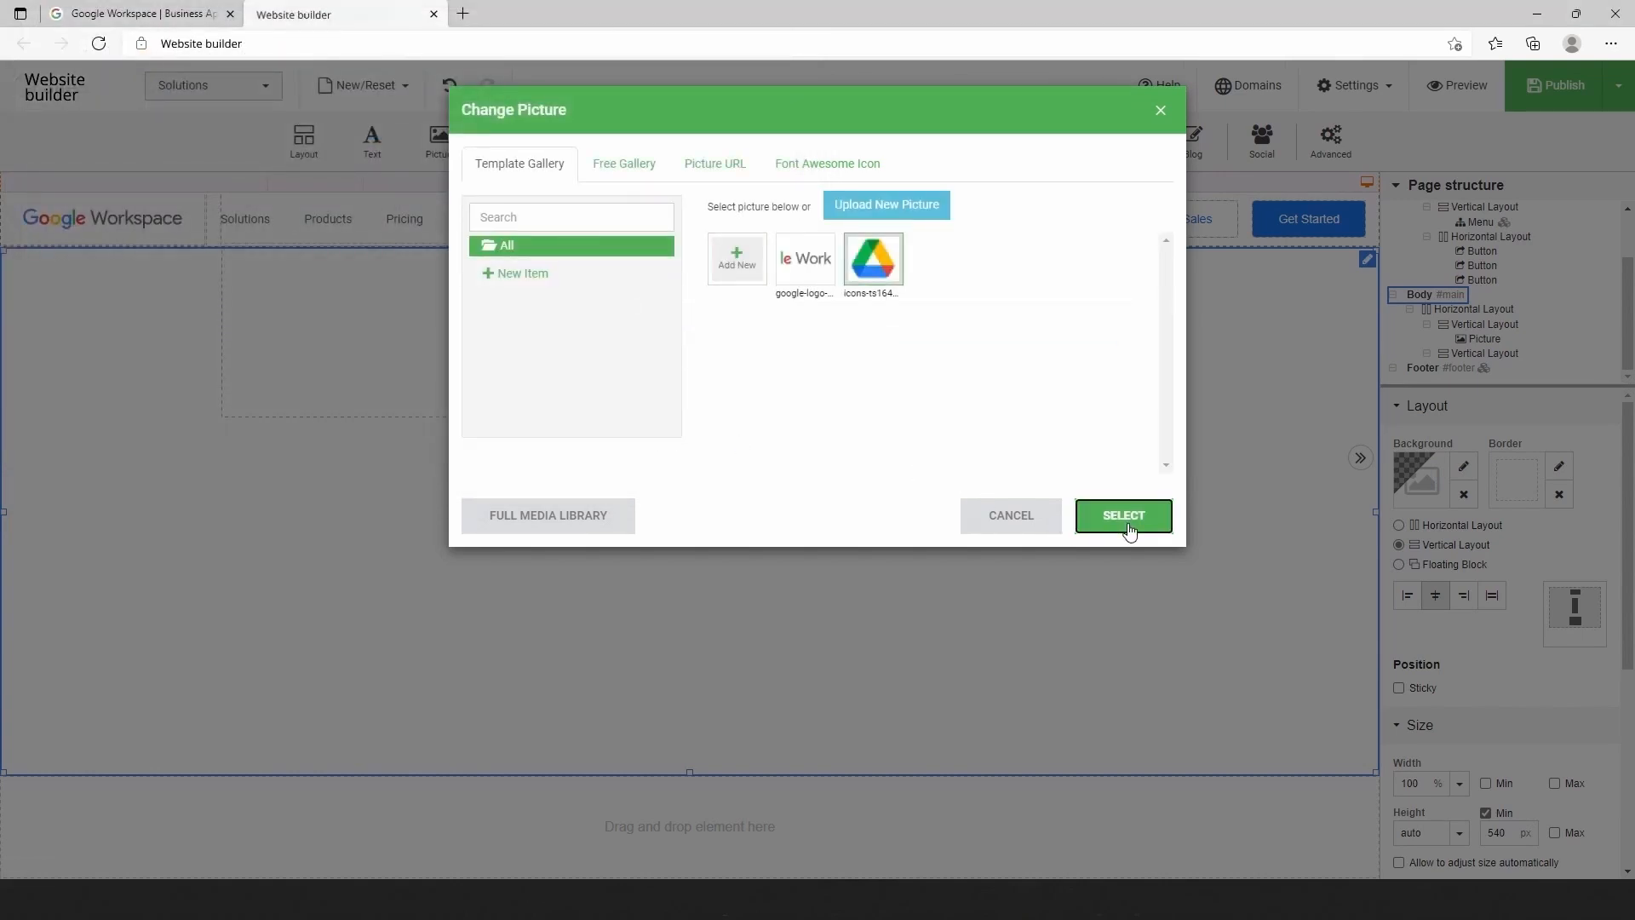
left_click(573, 367)
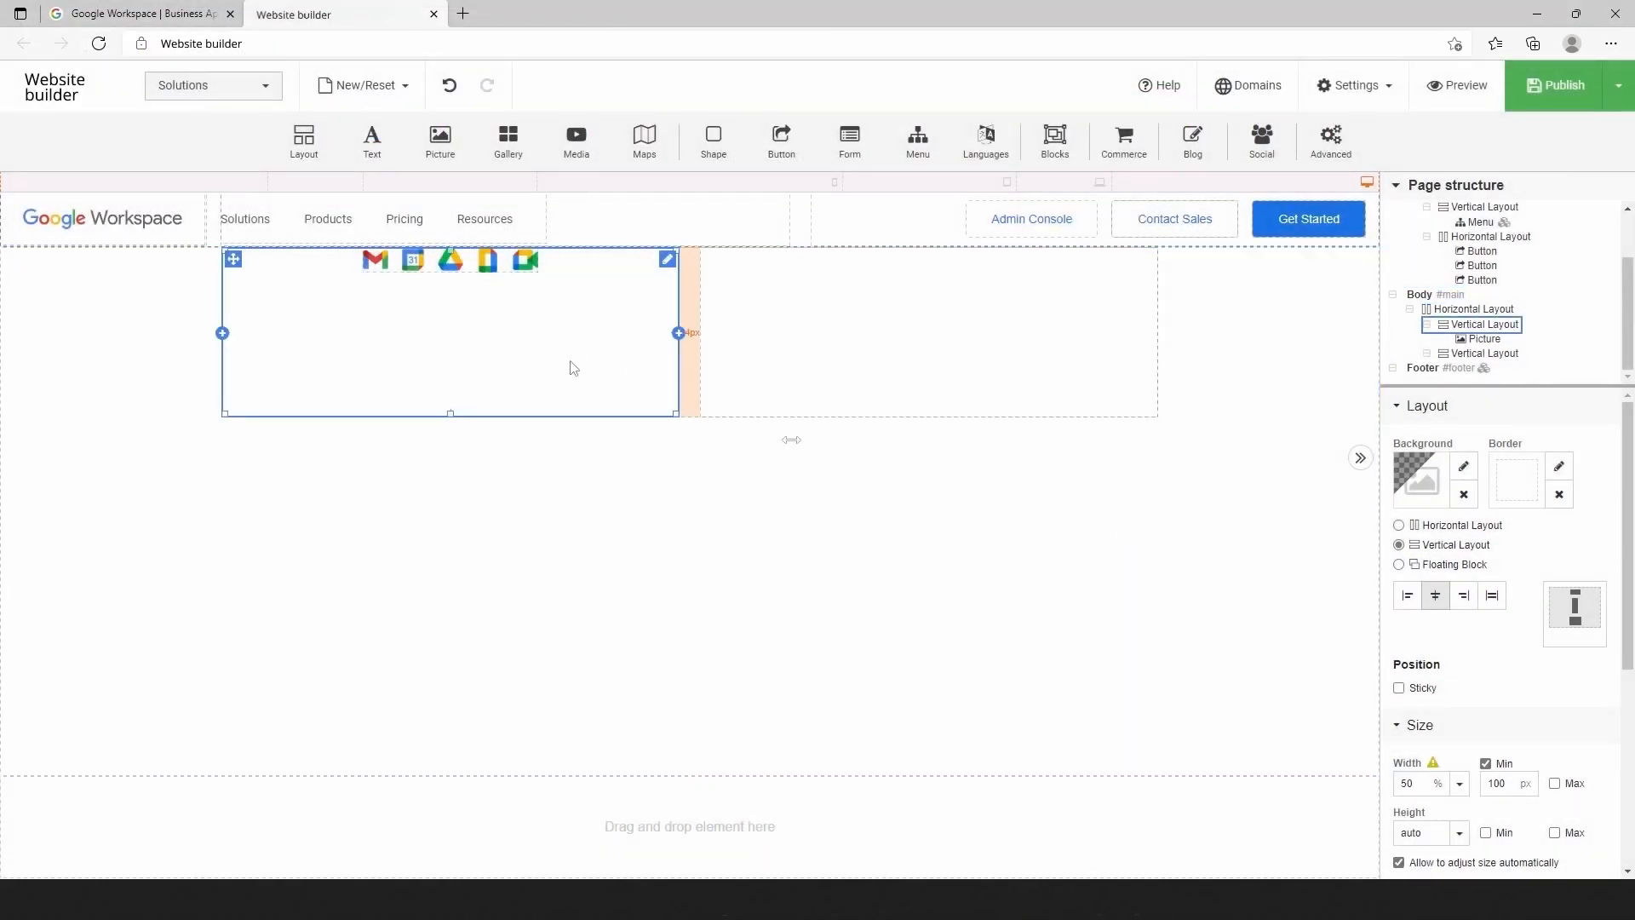
left_click(1407, 595)
Set the icons picture's top margin to 88
left_click(371, 271)
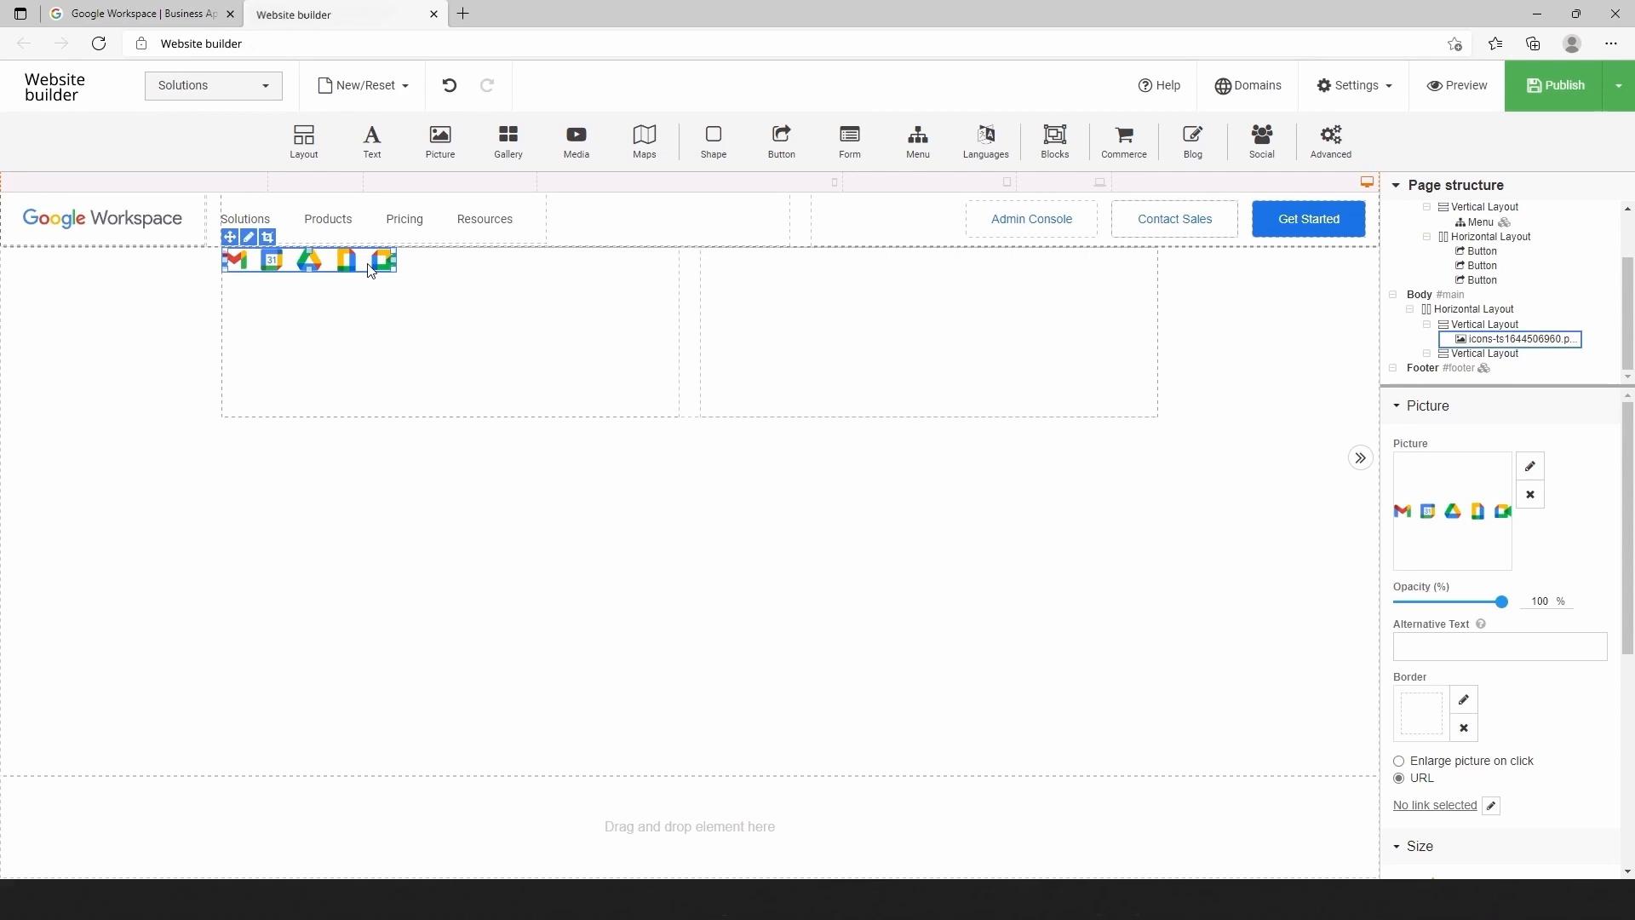
scroll(1492, 769, "down", 4)
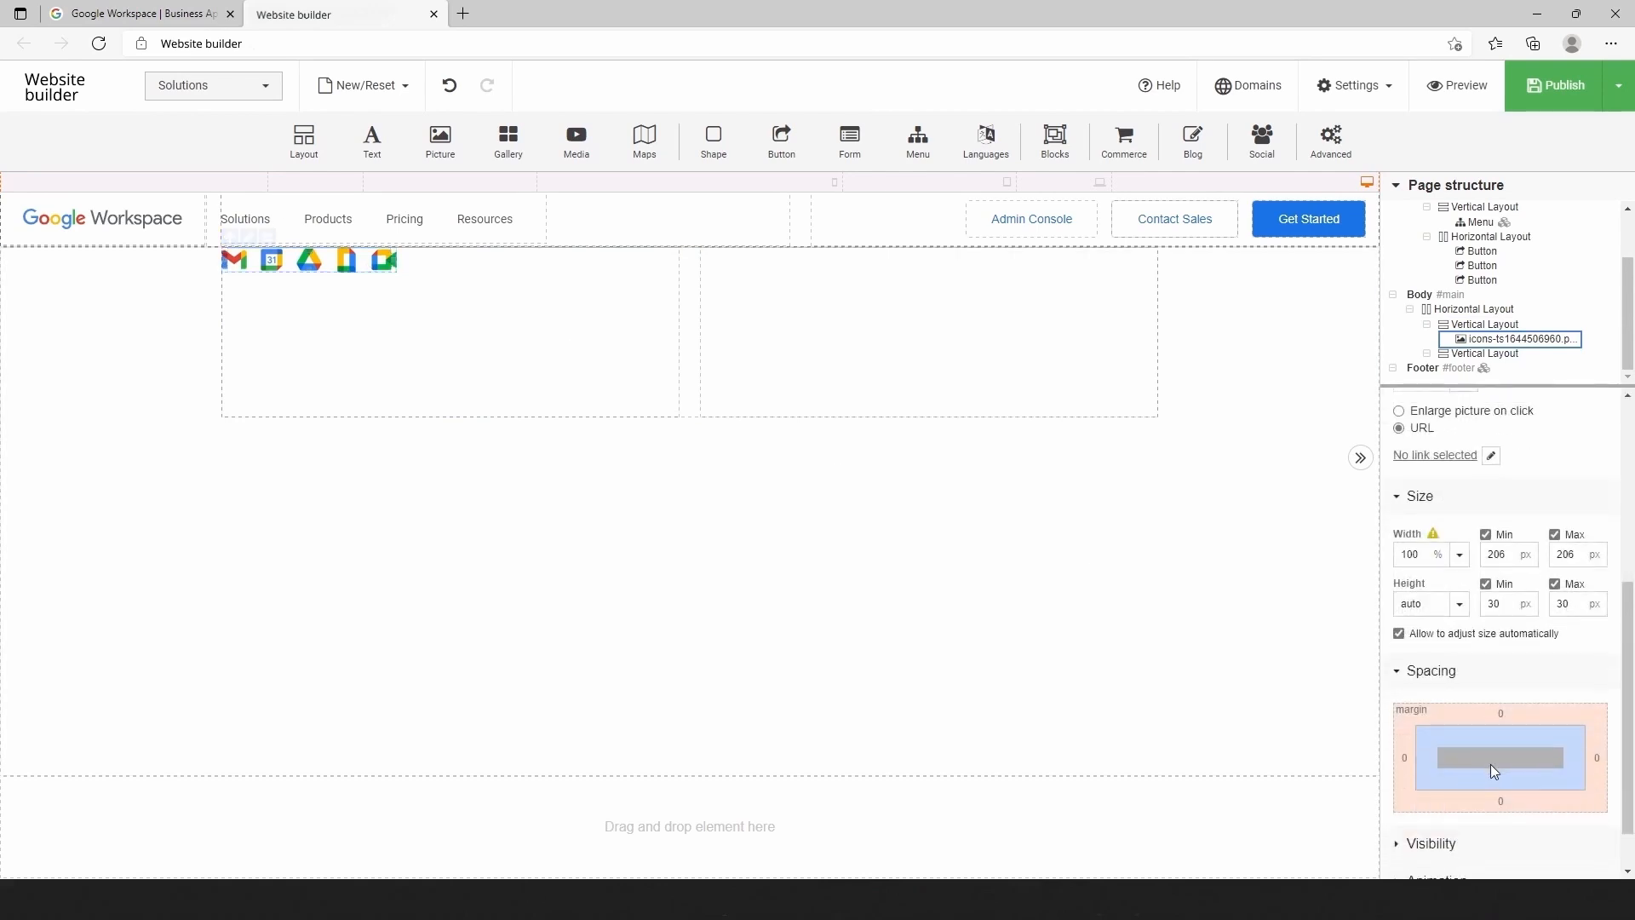
left_click(1516, 726)
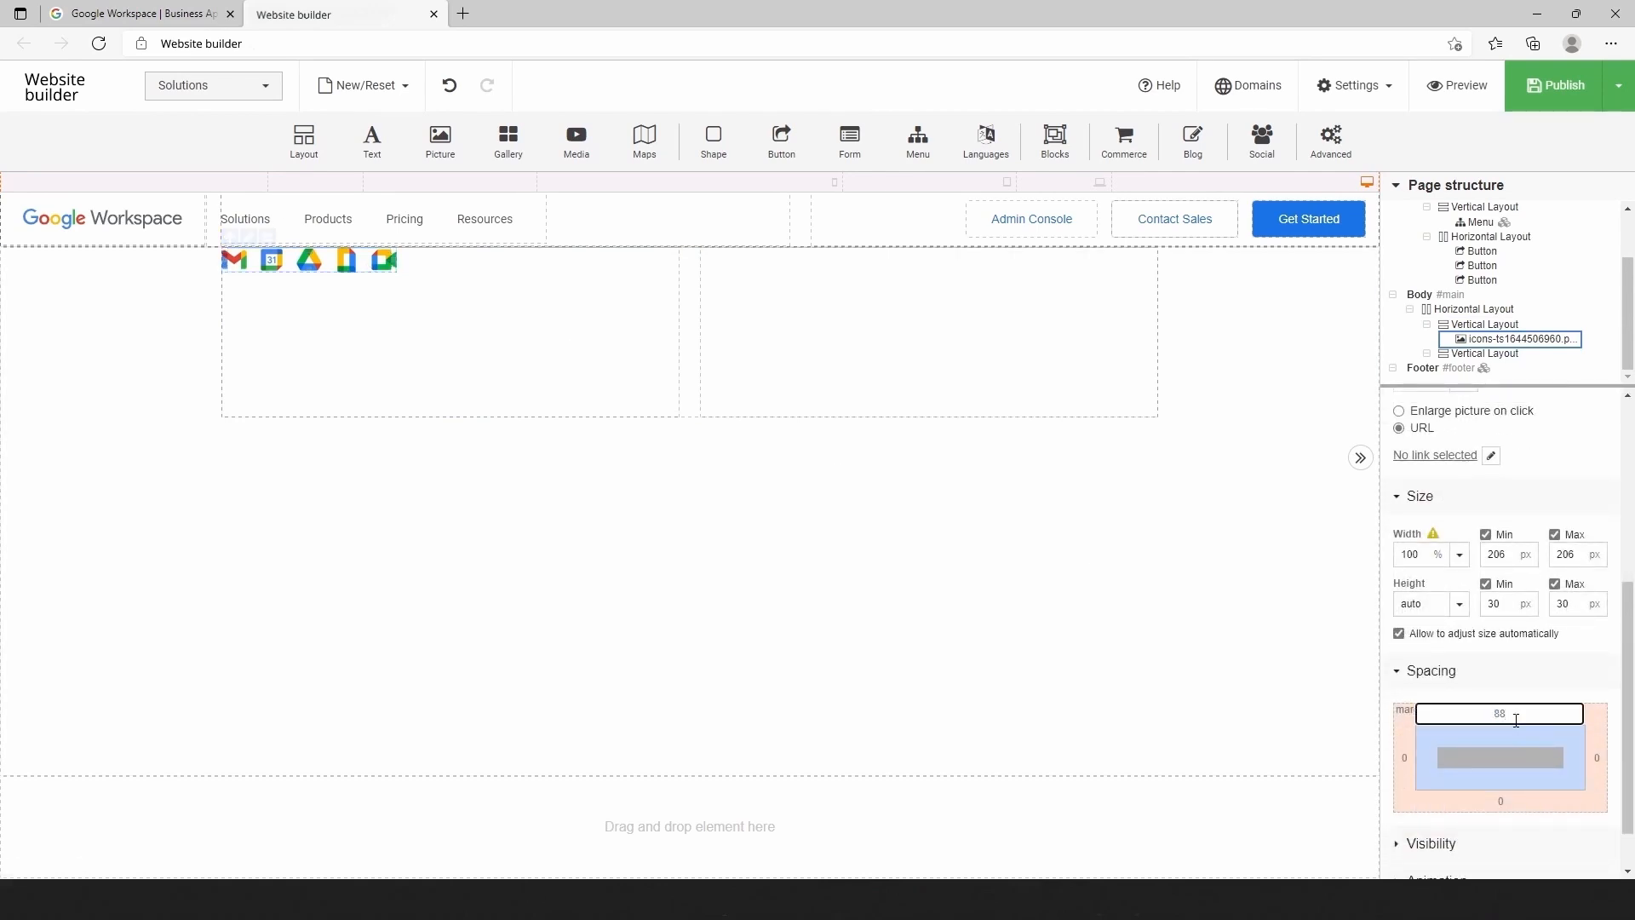
key("Return")
left_click(479, 396)
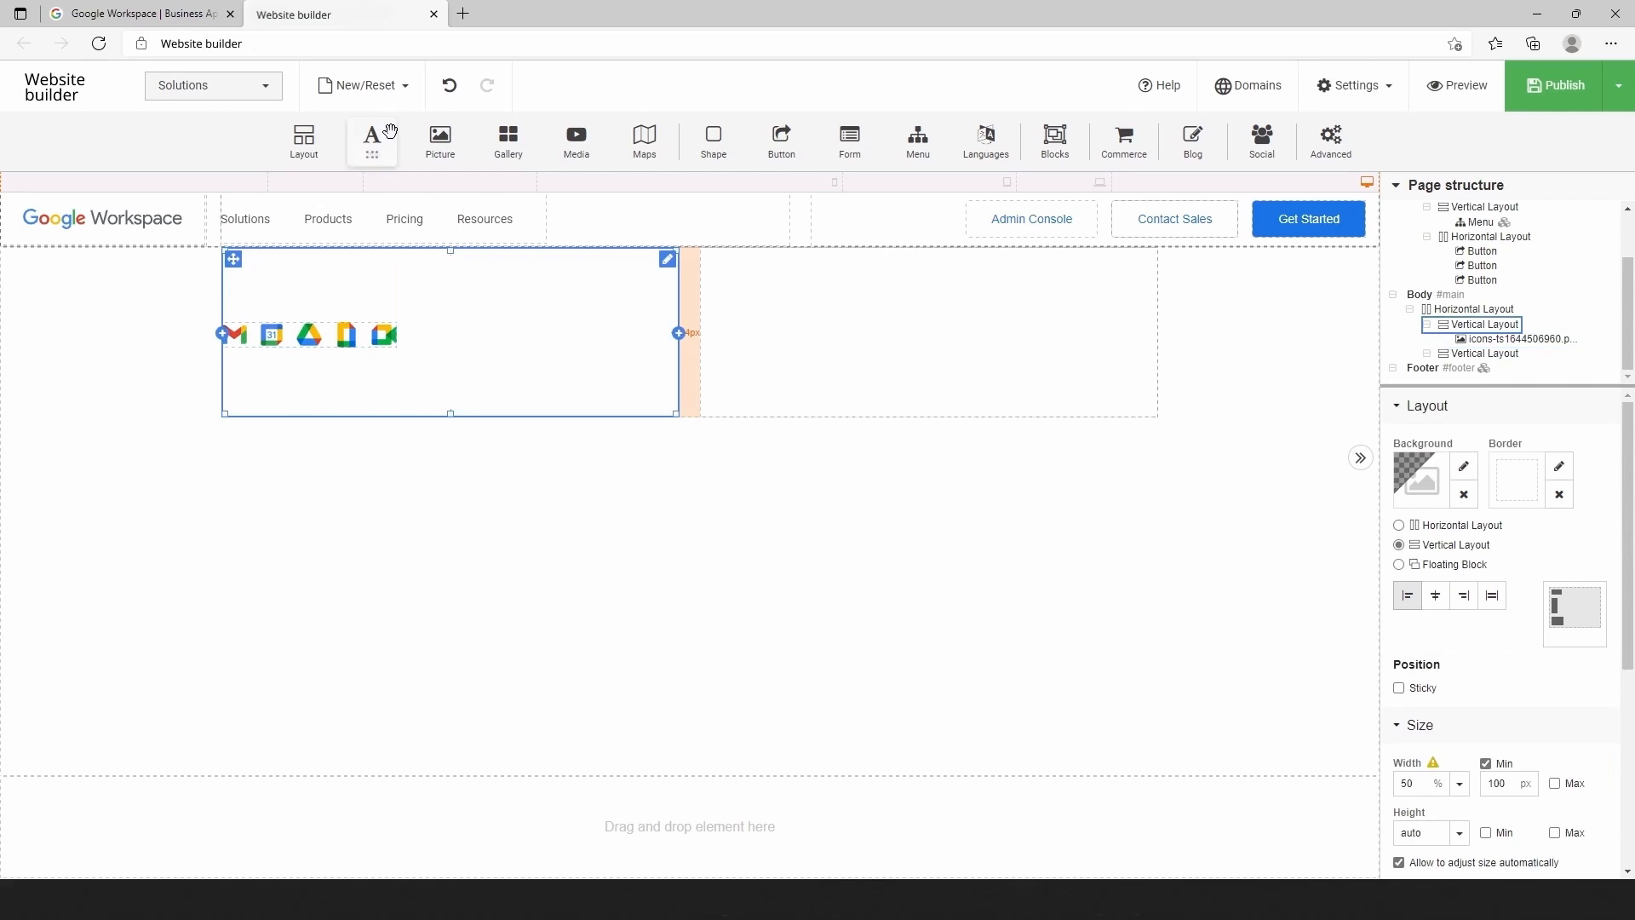
Add a paragraph text element below the icons picture and set its top margin to 20
left_click_drag(389, 130, 309, 388)
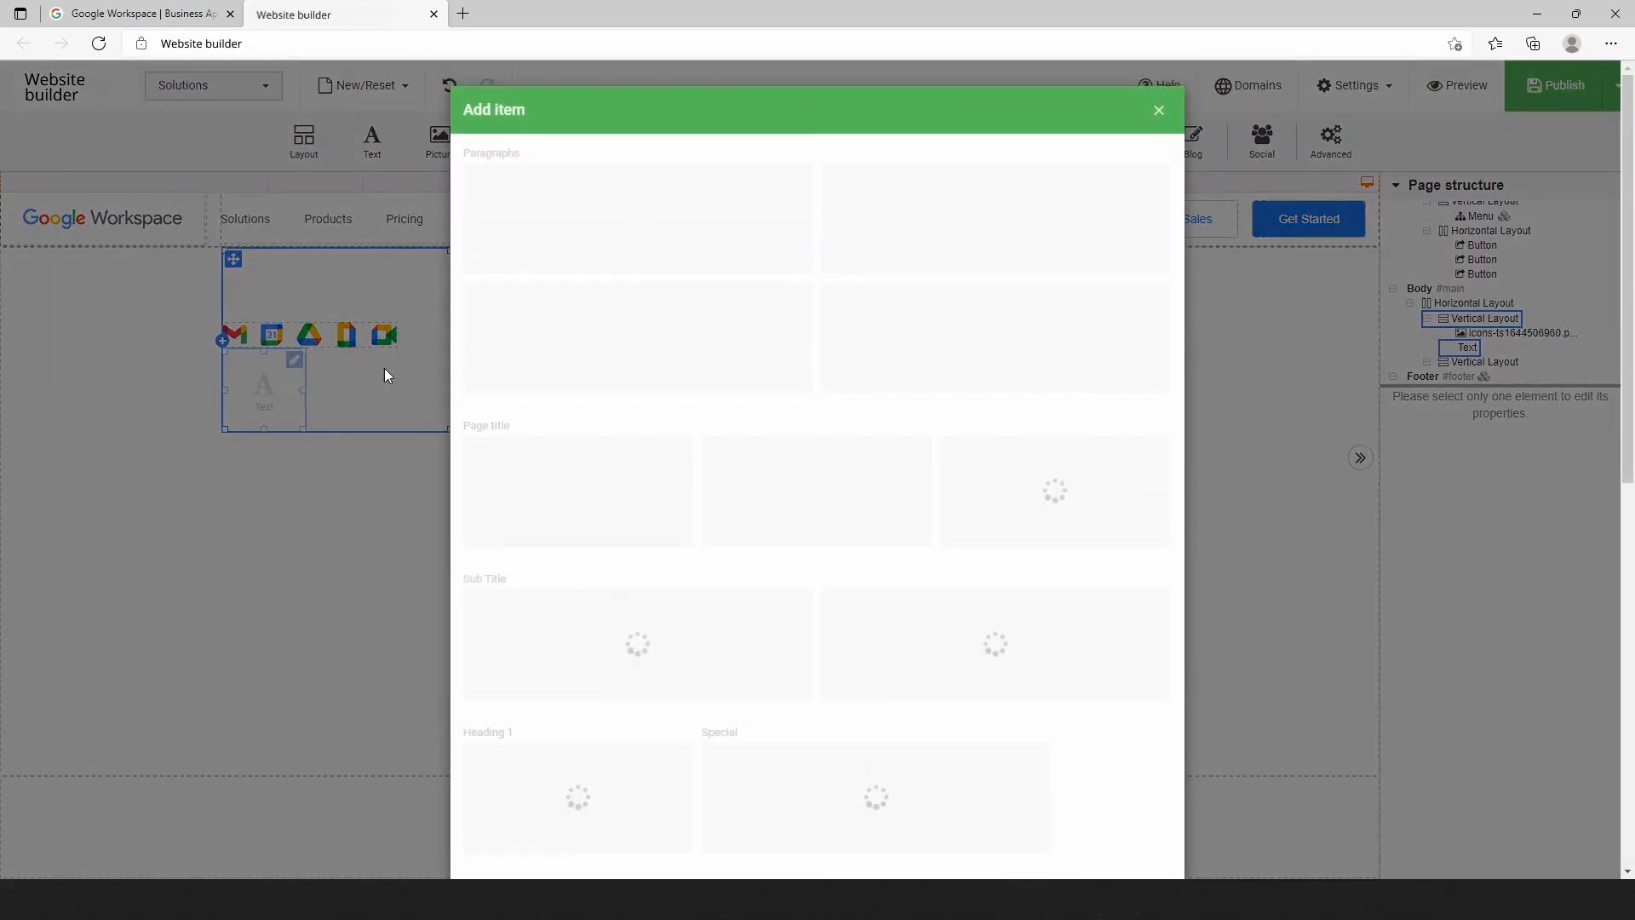
left_click(565, 256)
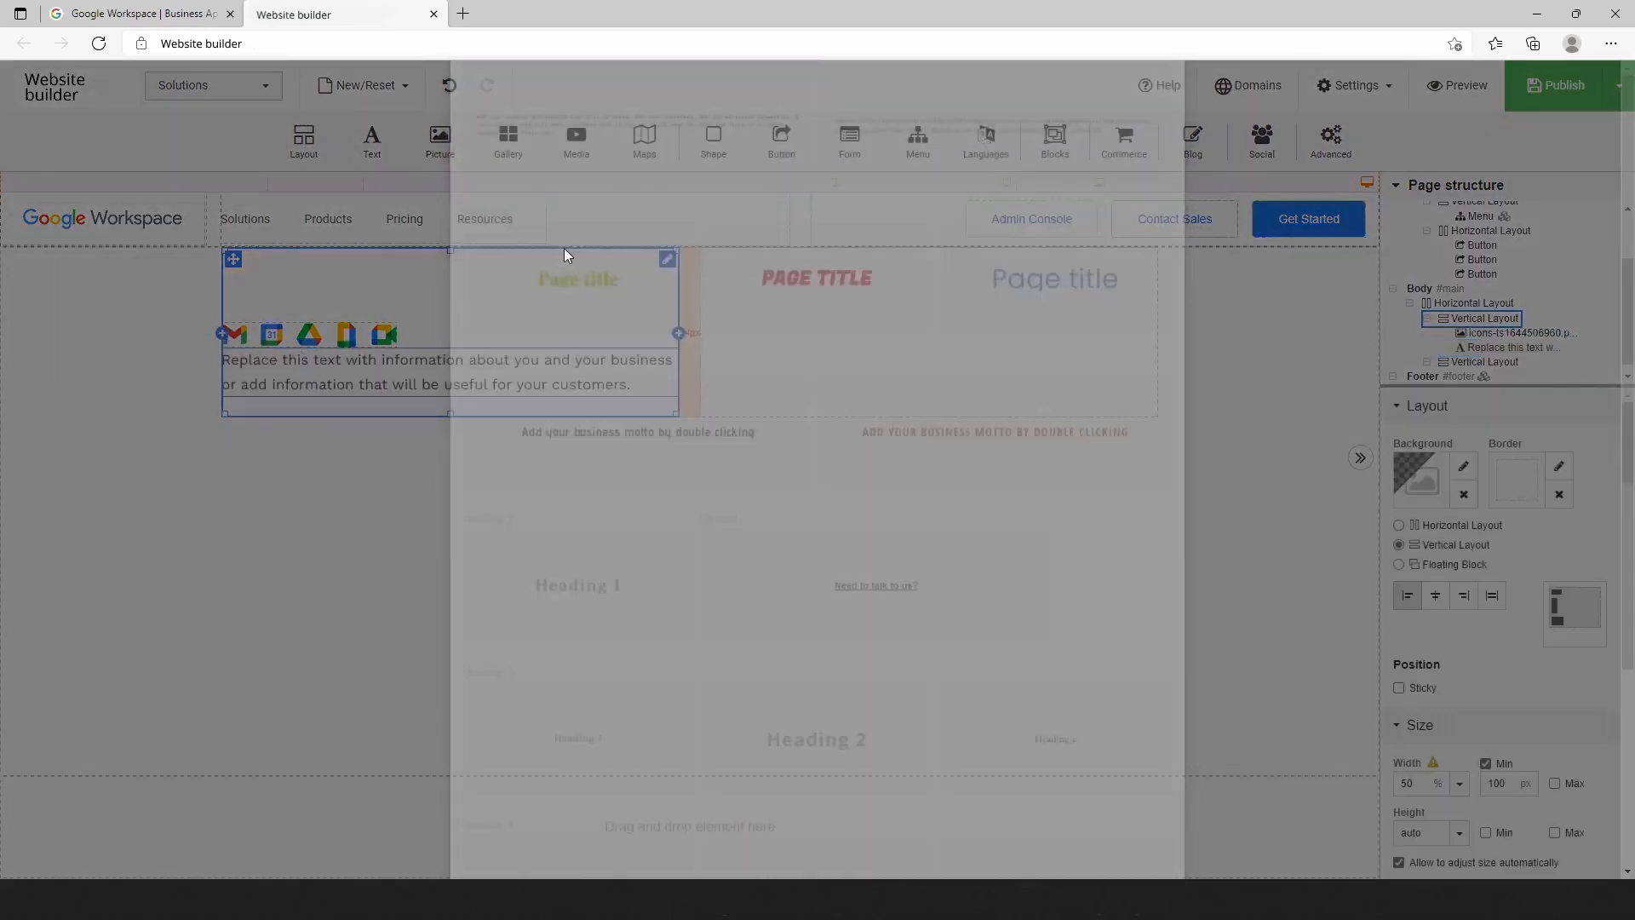
left_click(514, 382)
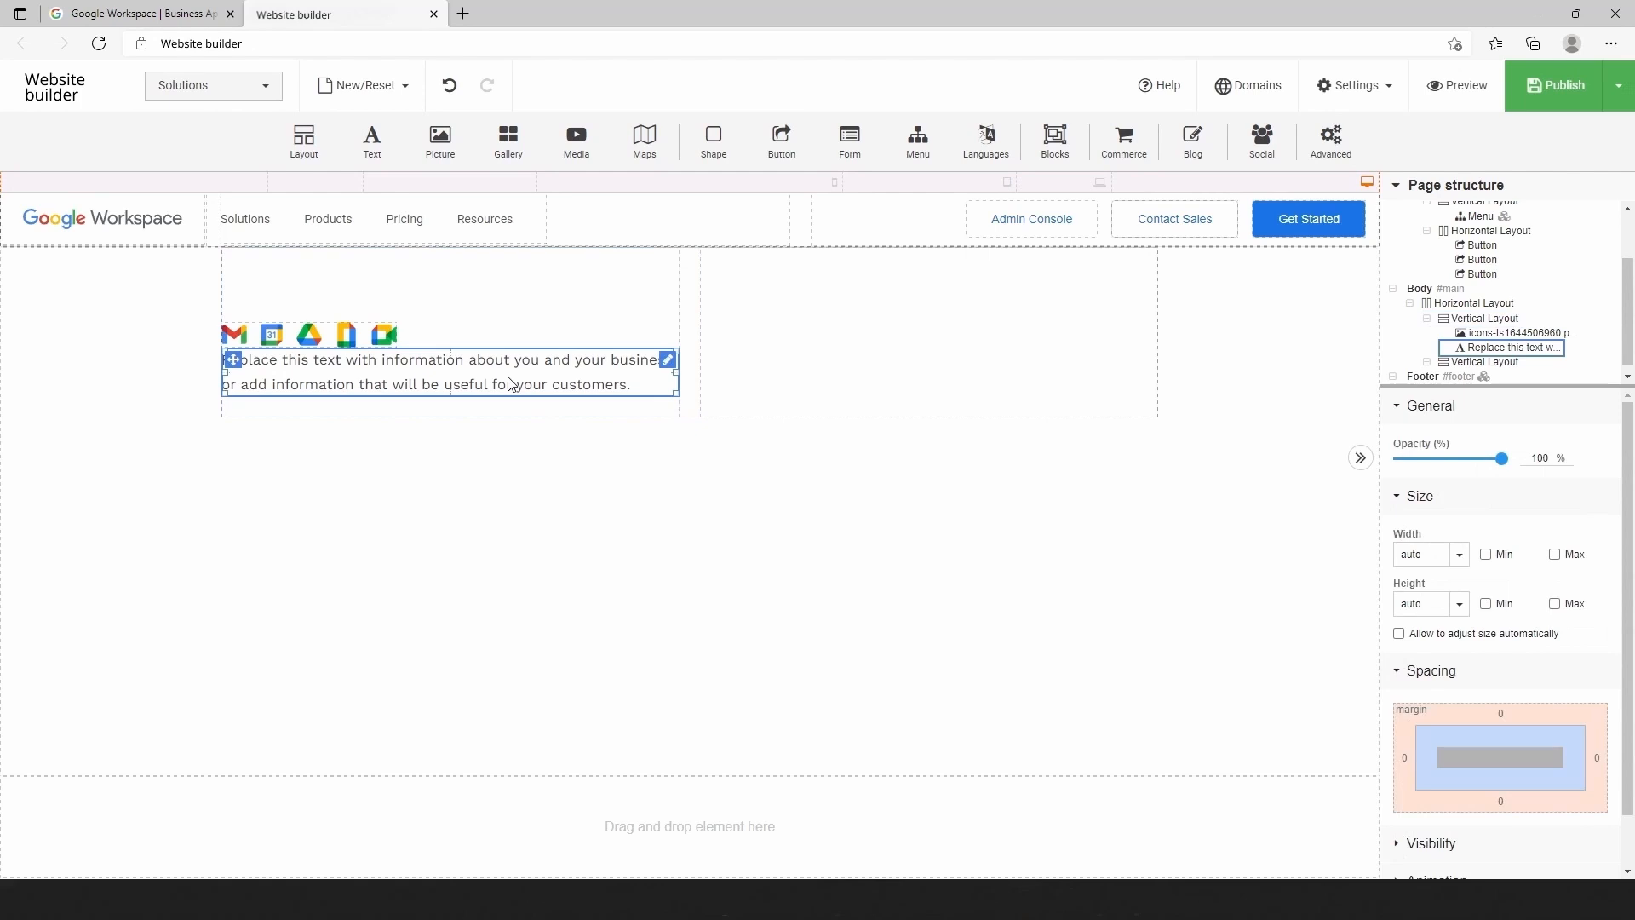
left_click(1500, 715)
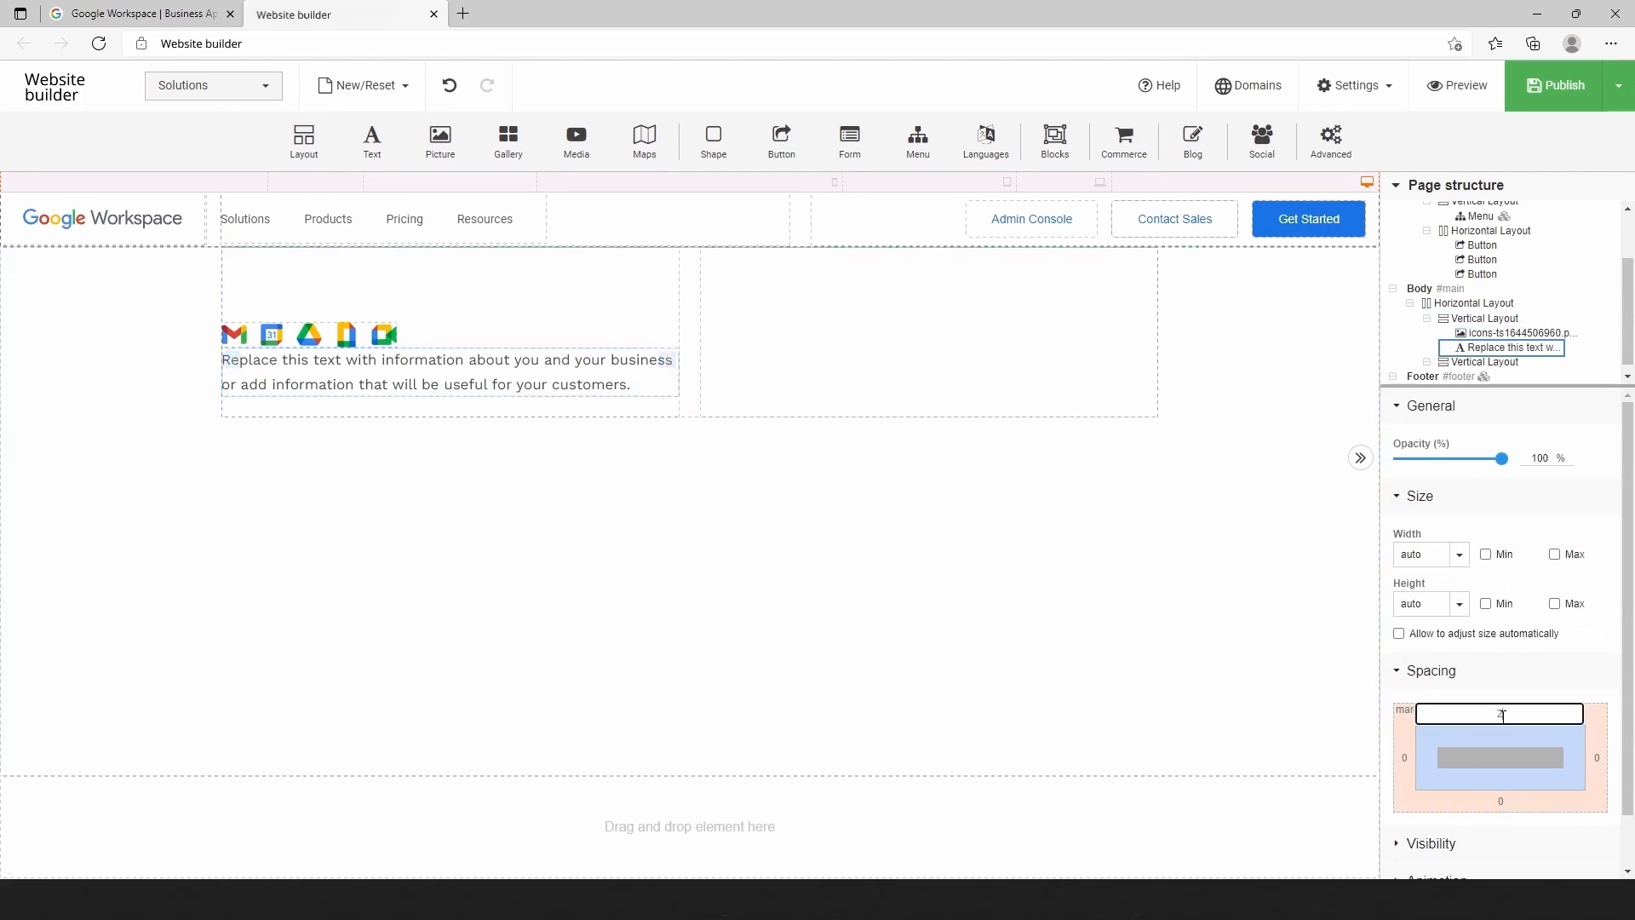
type("20")
key("Return")
Replace the paragraph's placeholder text with "How teams of all sizes connect, create, and collaborate"
double_click(521, 405)
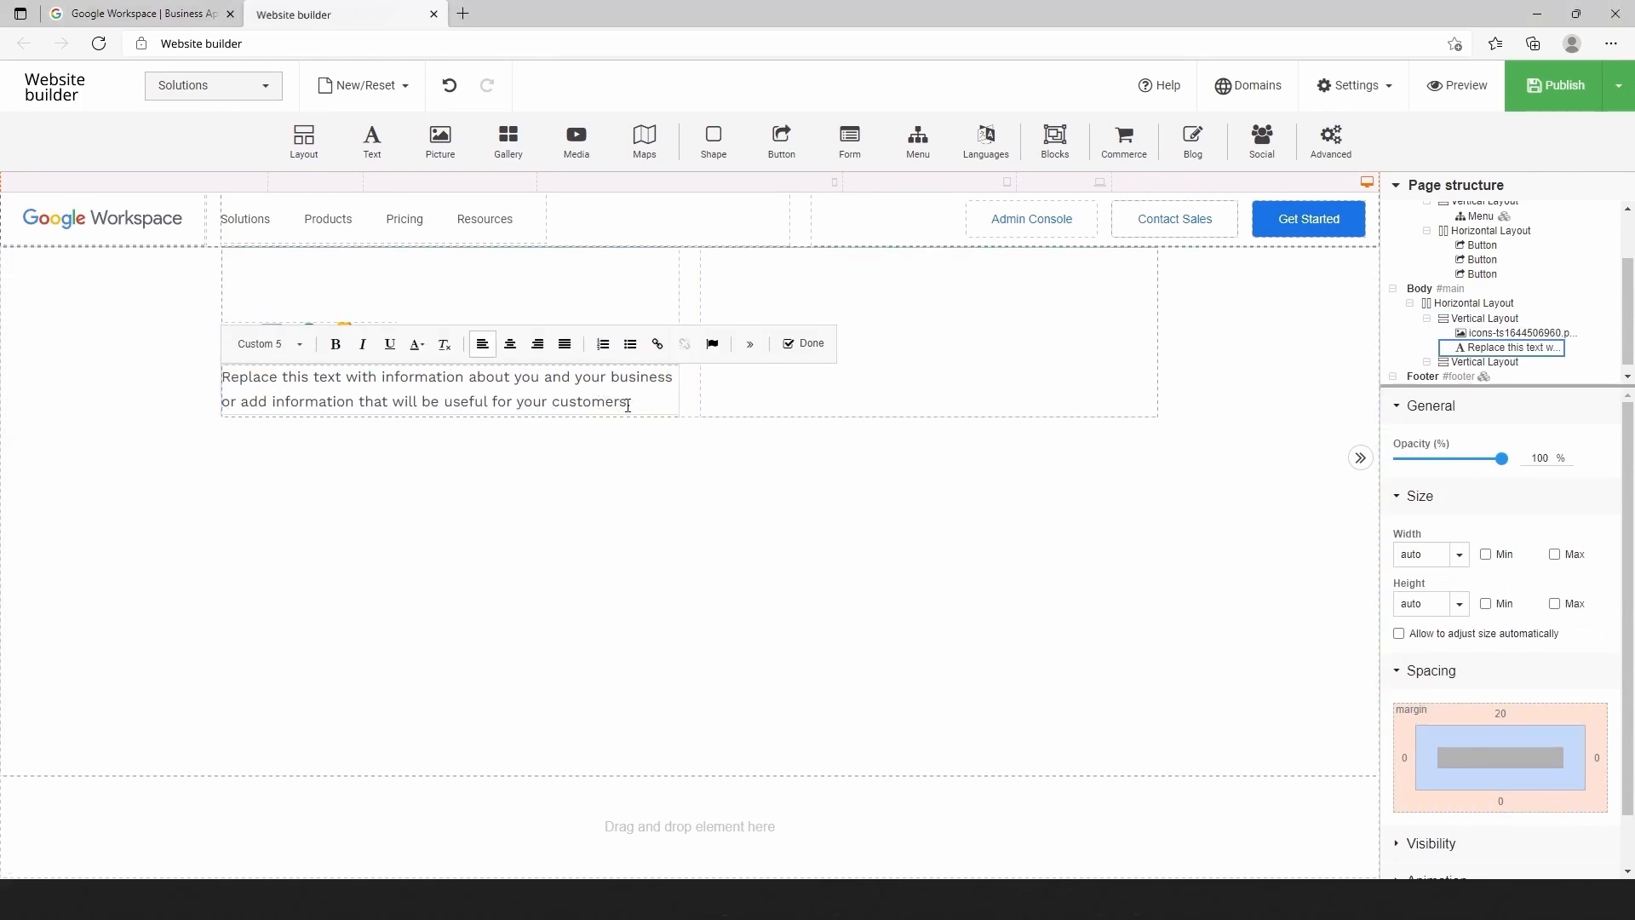
left_click_drag(627, 406, 220, 376)
type("How teams of all sizes connect, create, and collaborate")
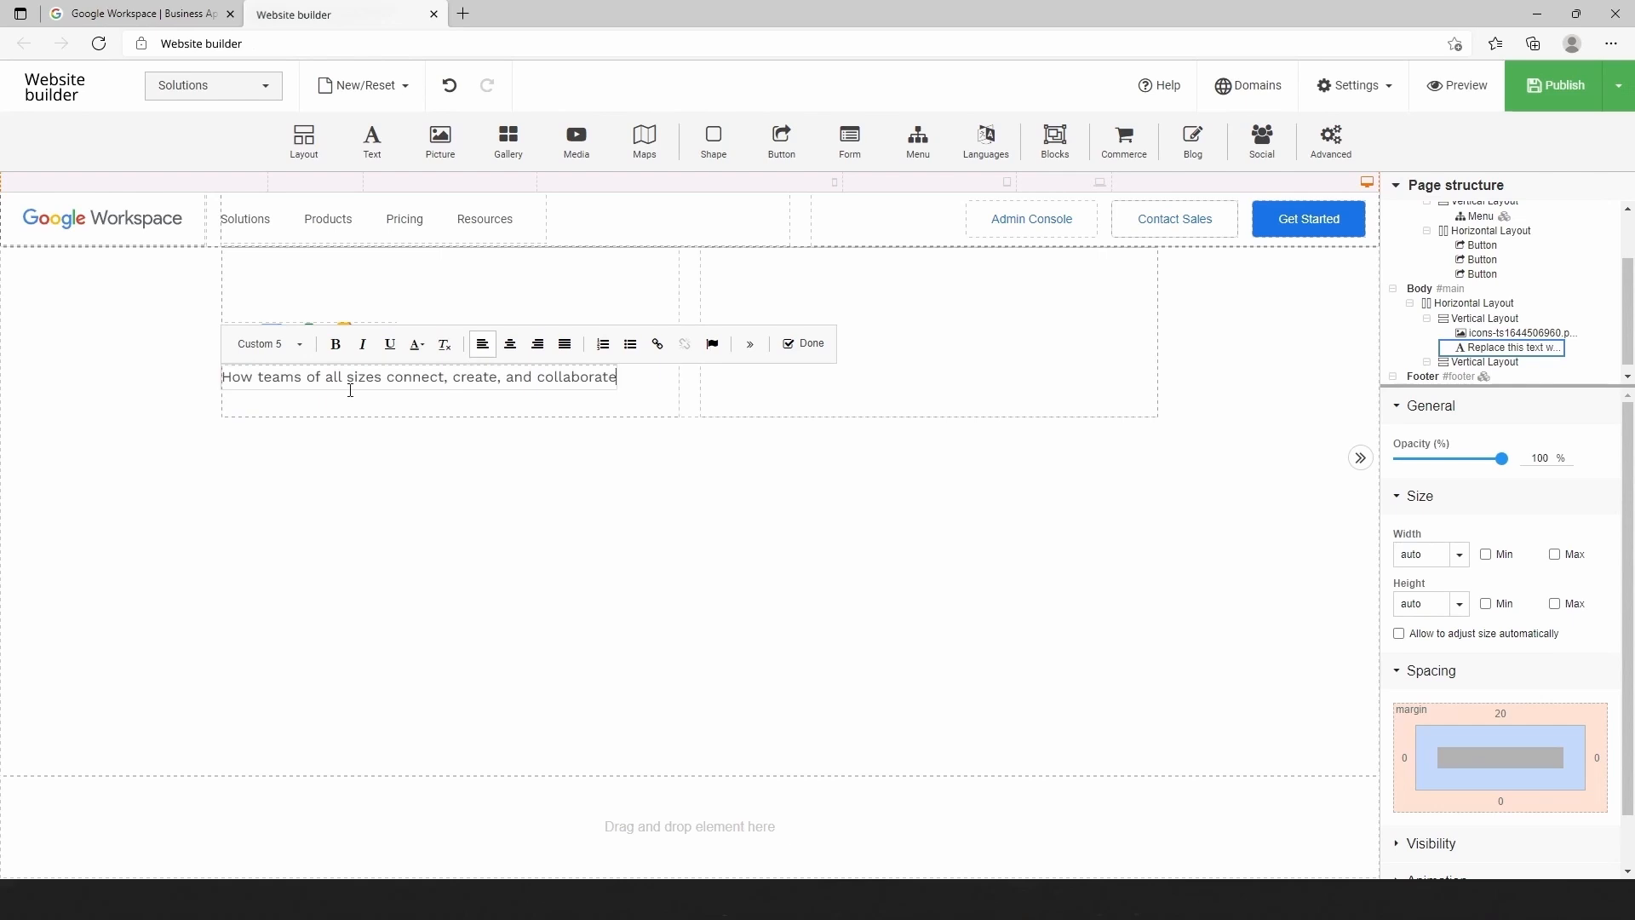
left_click(565, 382)
left_click(568, 385)
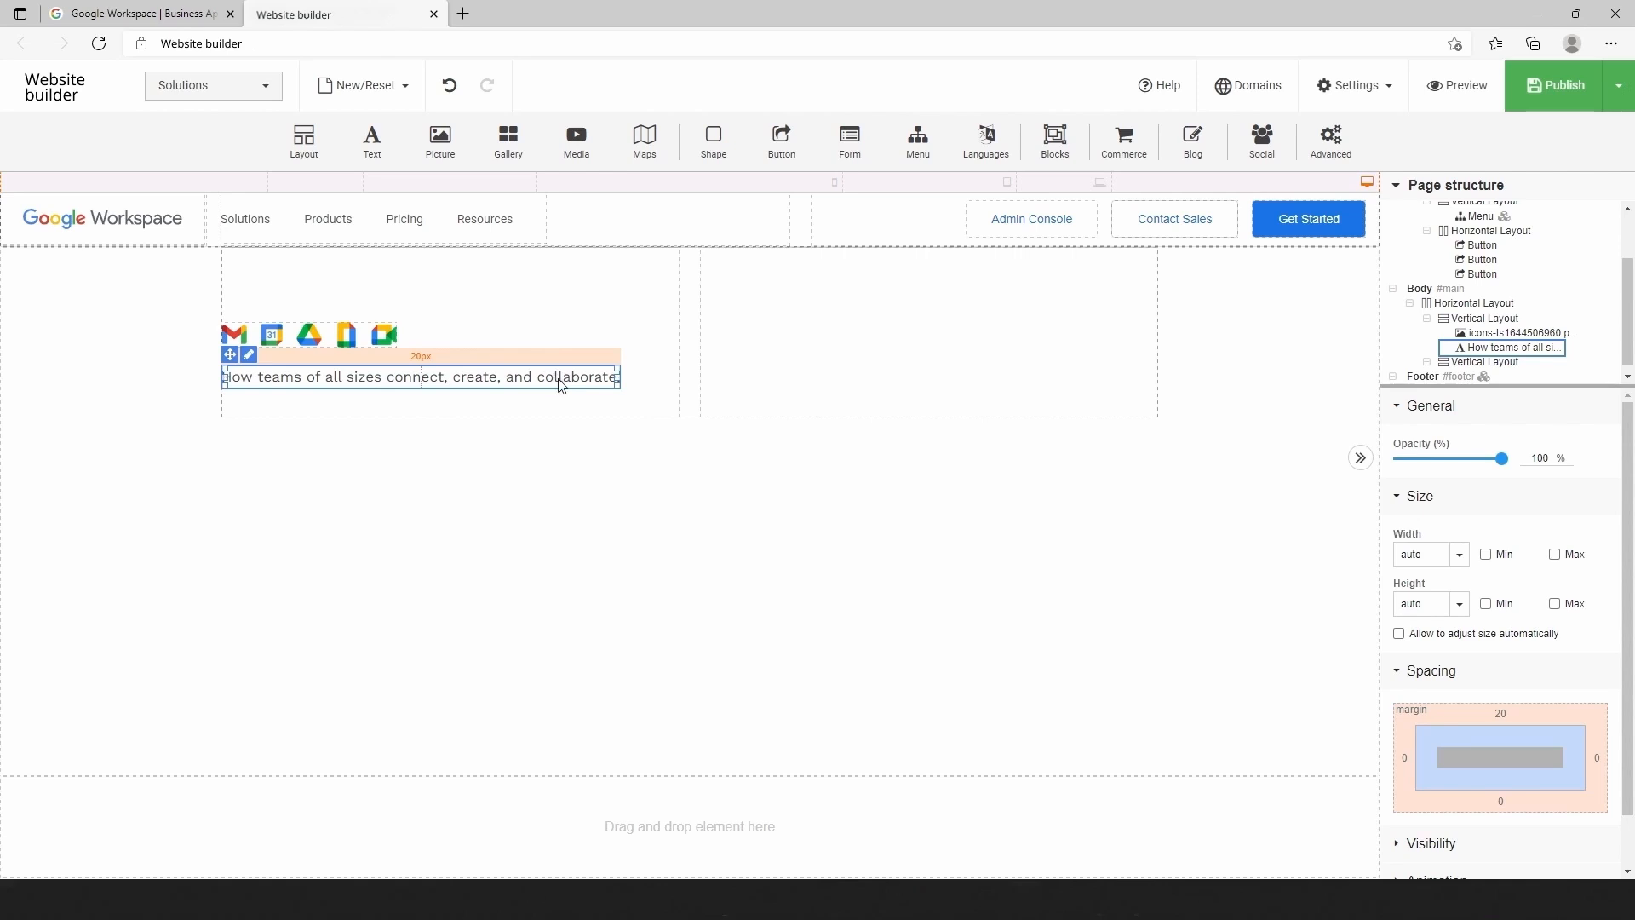
Set the Custom 5 text style to Open Sans, size 44 px, line height 54 px and letter spacing -0.5 px
left_click(1358, 86)
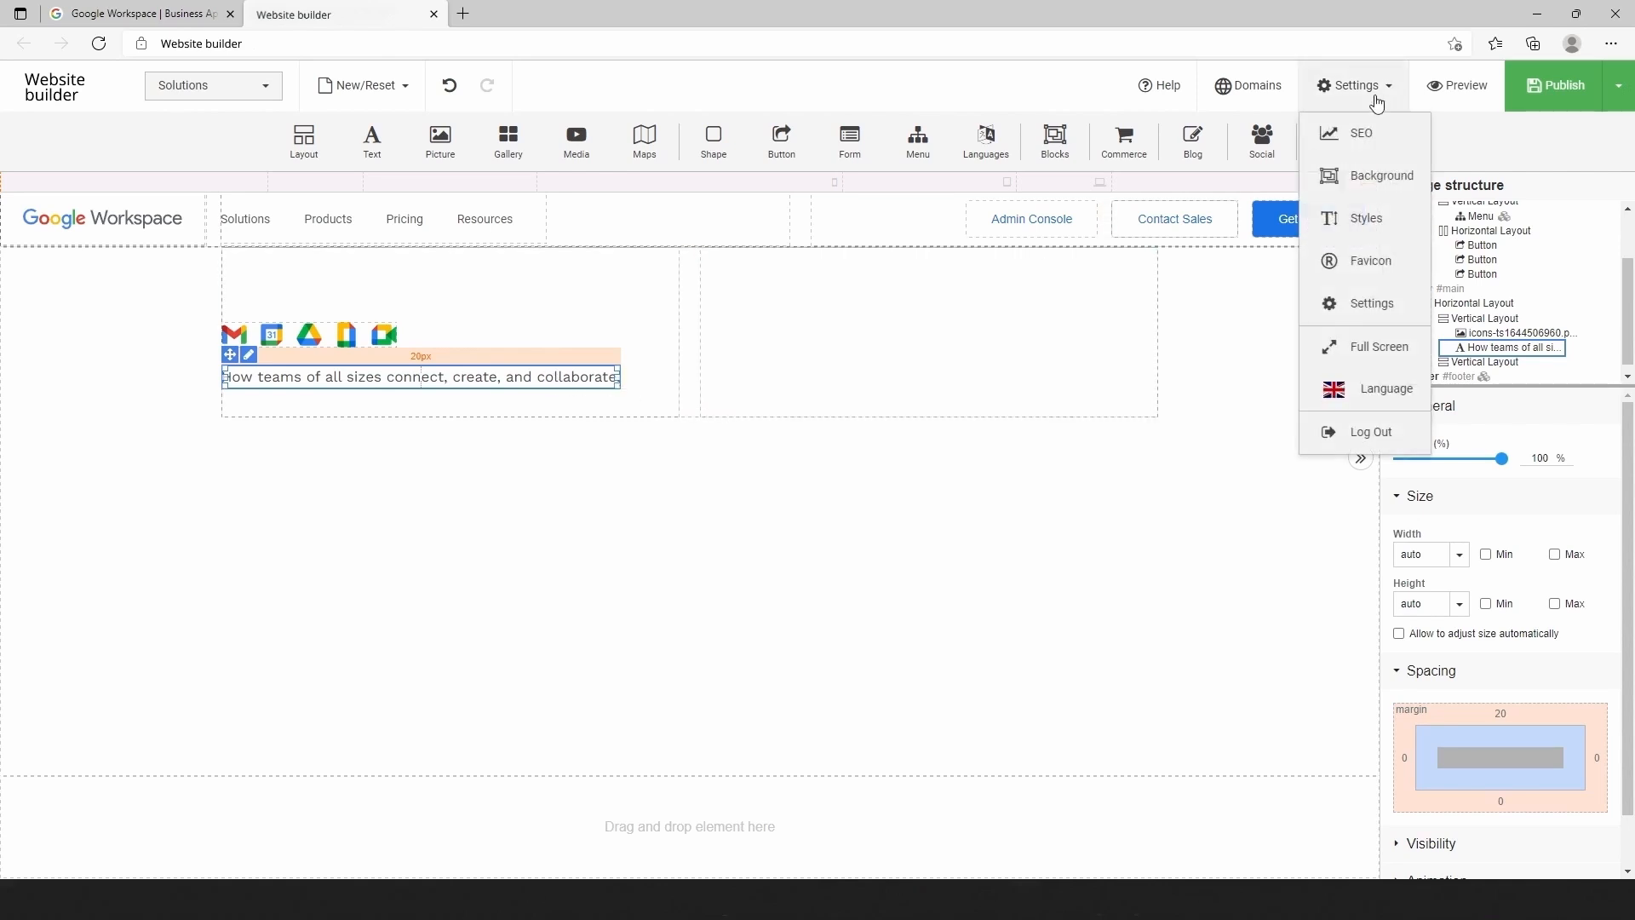
left_click(1367, 218)
left_click(523, 492)
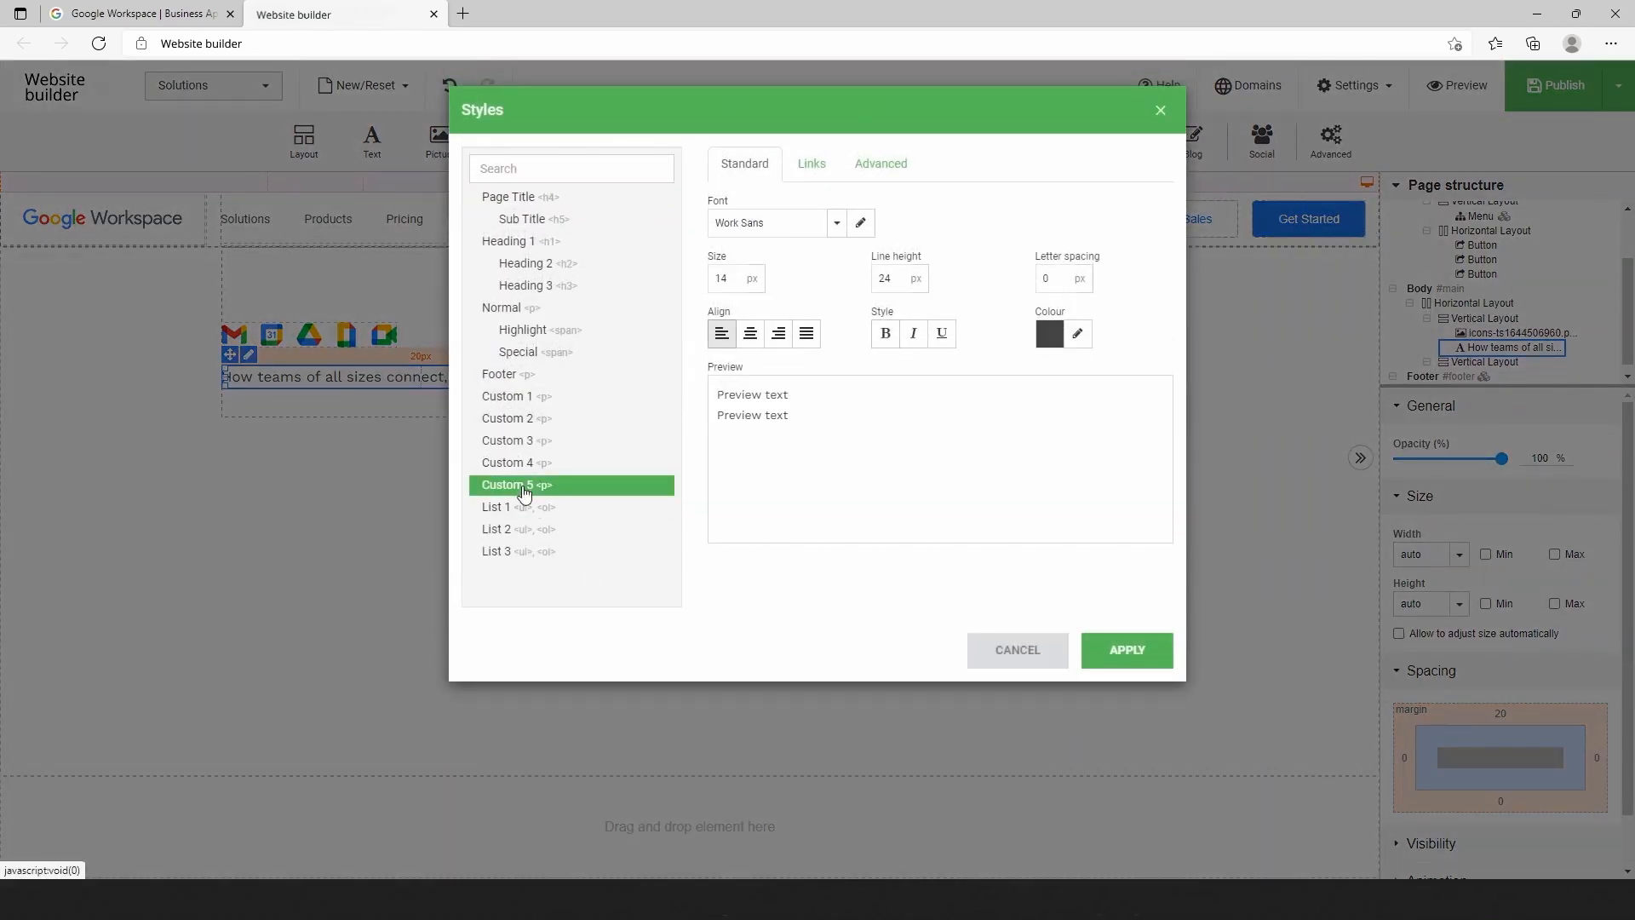
left_click(751, 226)
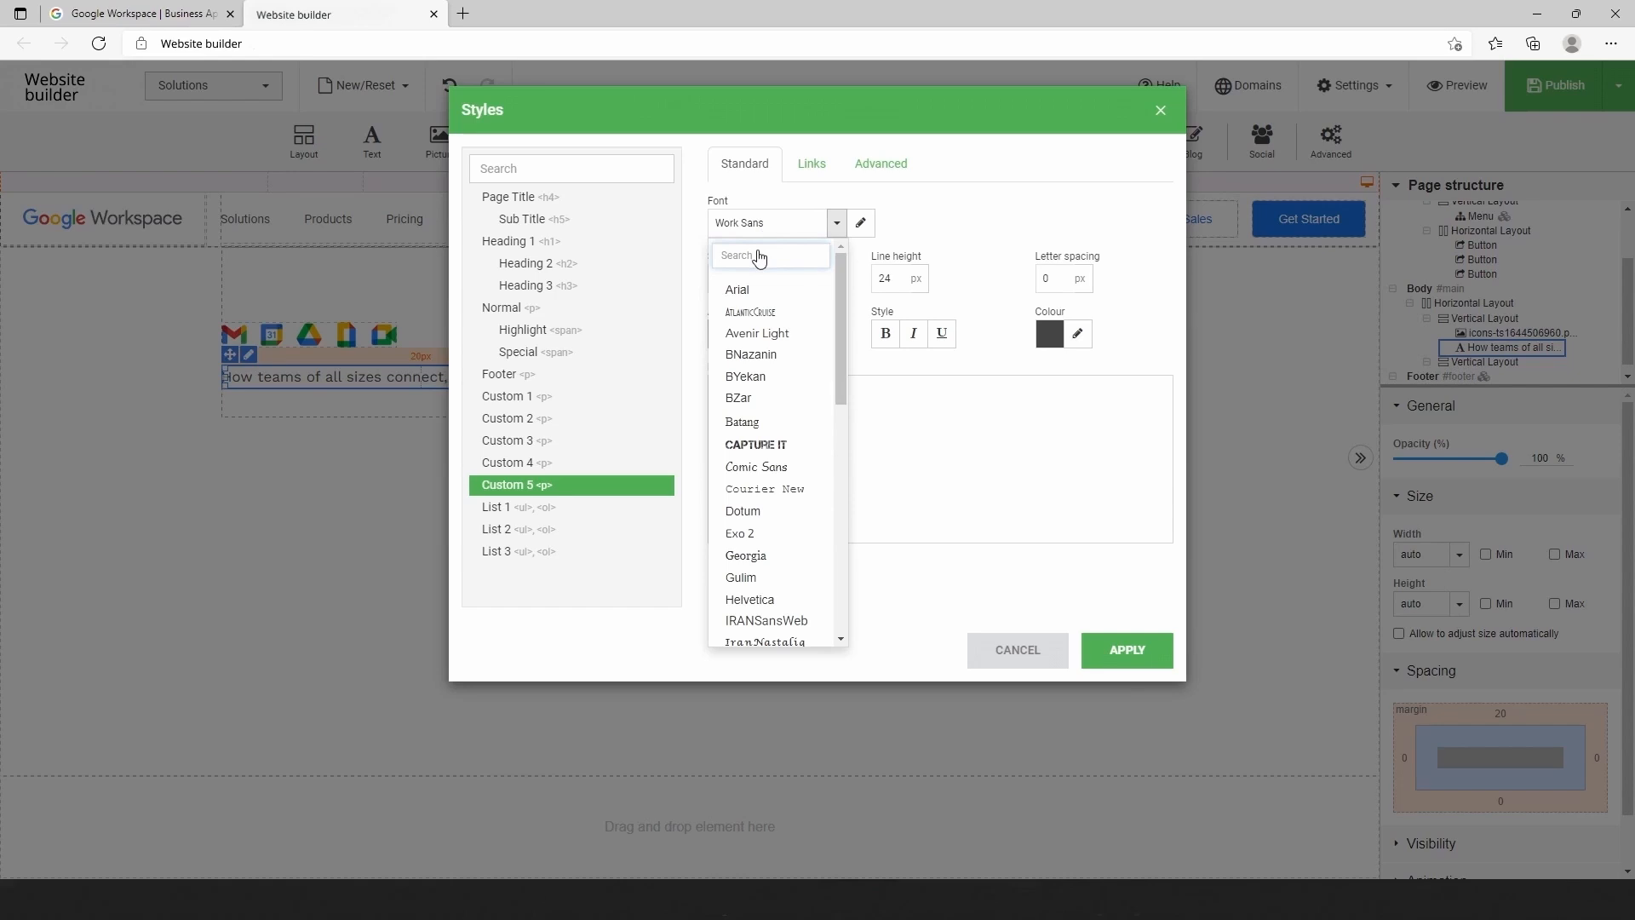
type("ope")
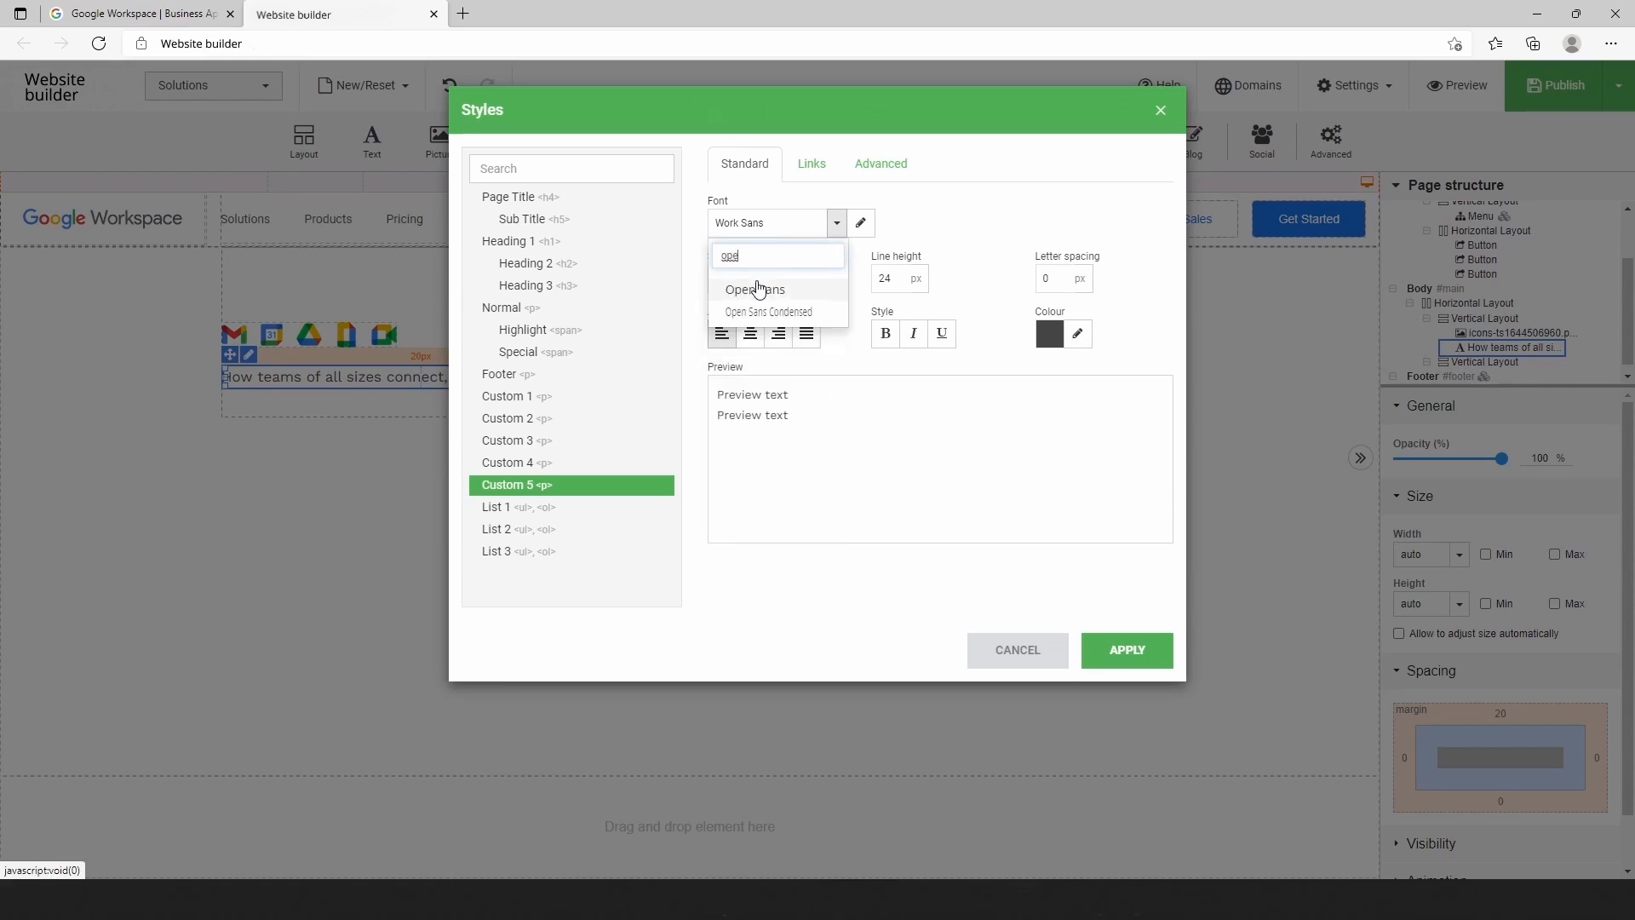
left_click(756, 289)
left_click_drag(728, 280, 705, 290)
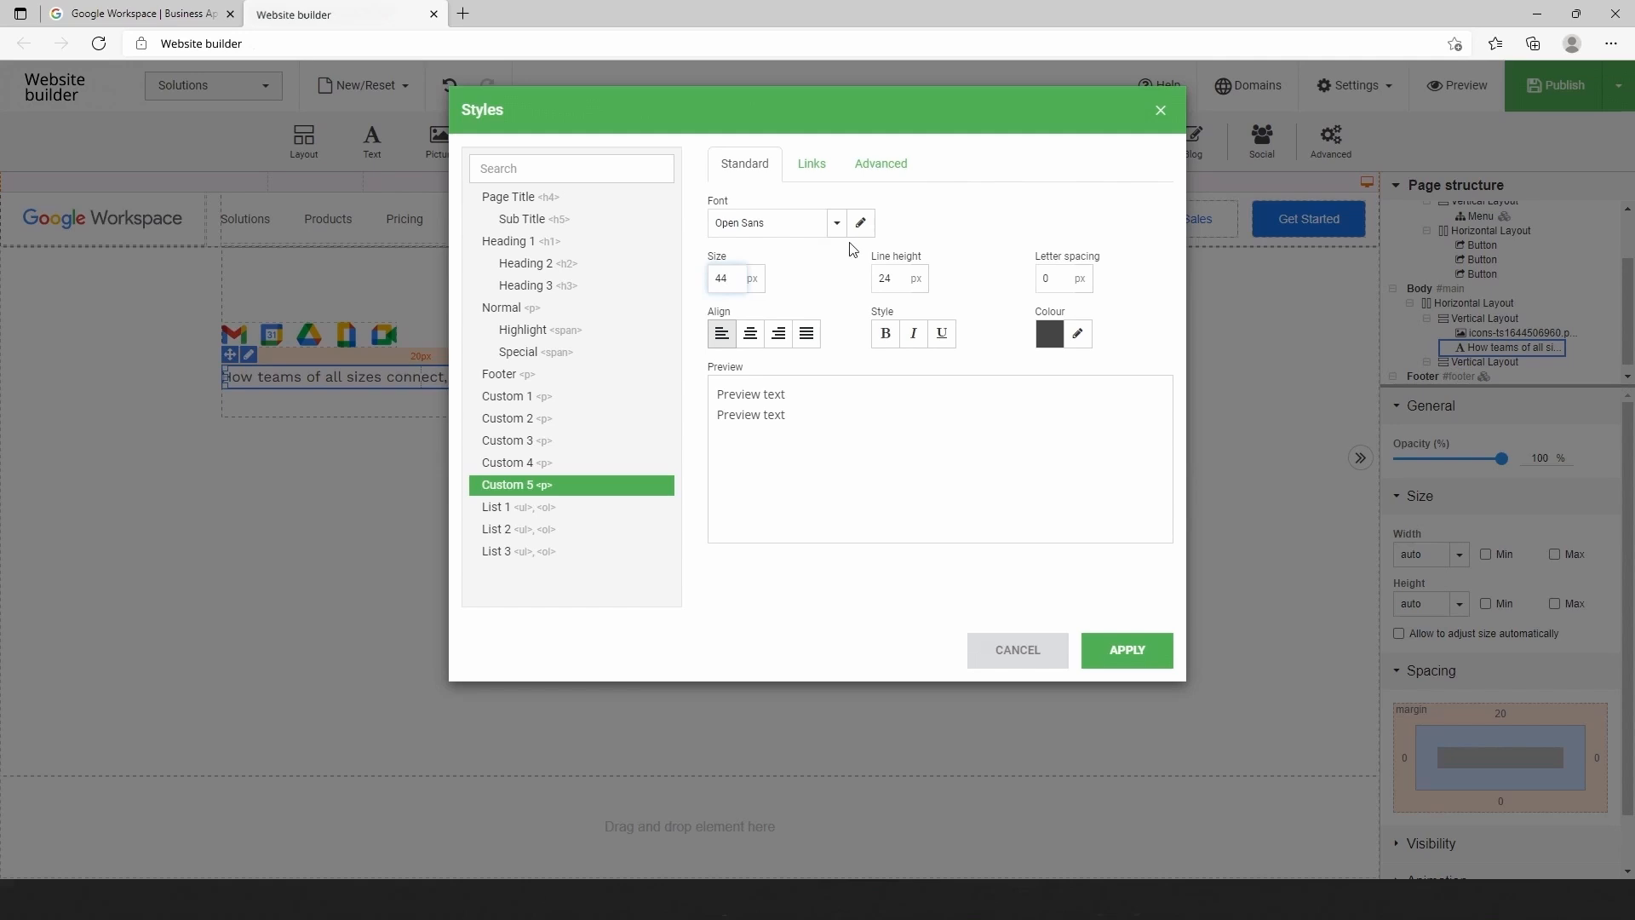
left_click_drag(892, 274, 873, 284)
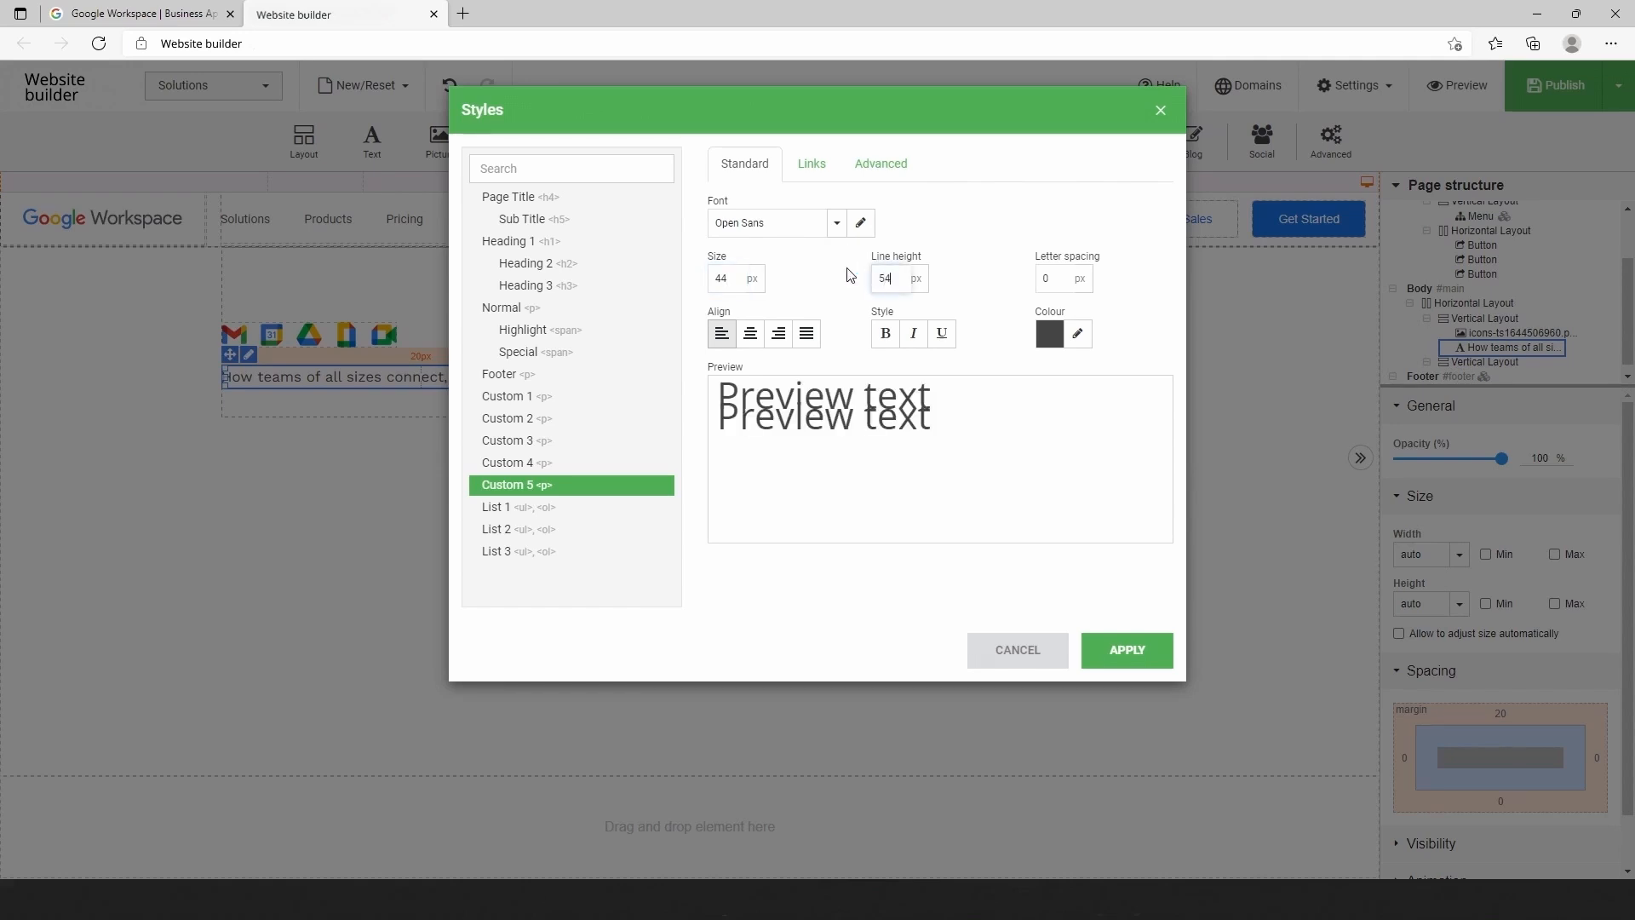
left_click_drag(1060, 281, 1039, 283)
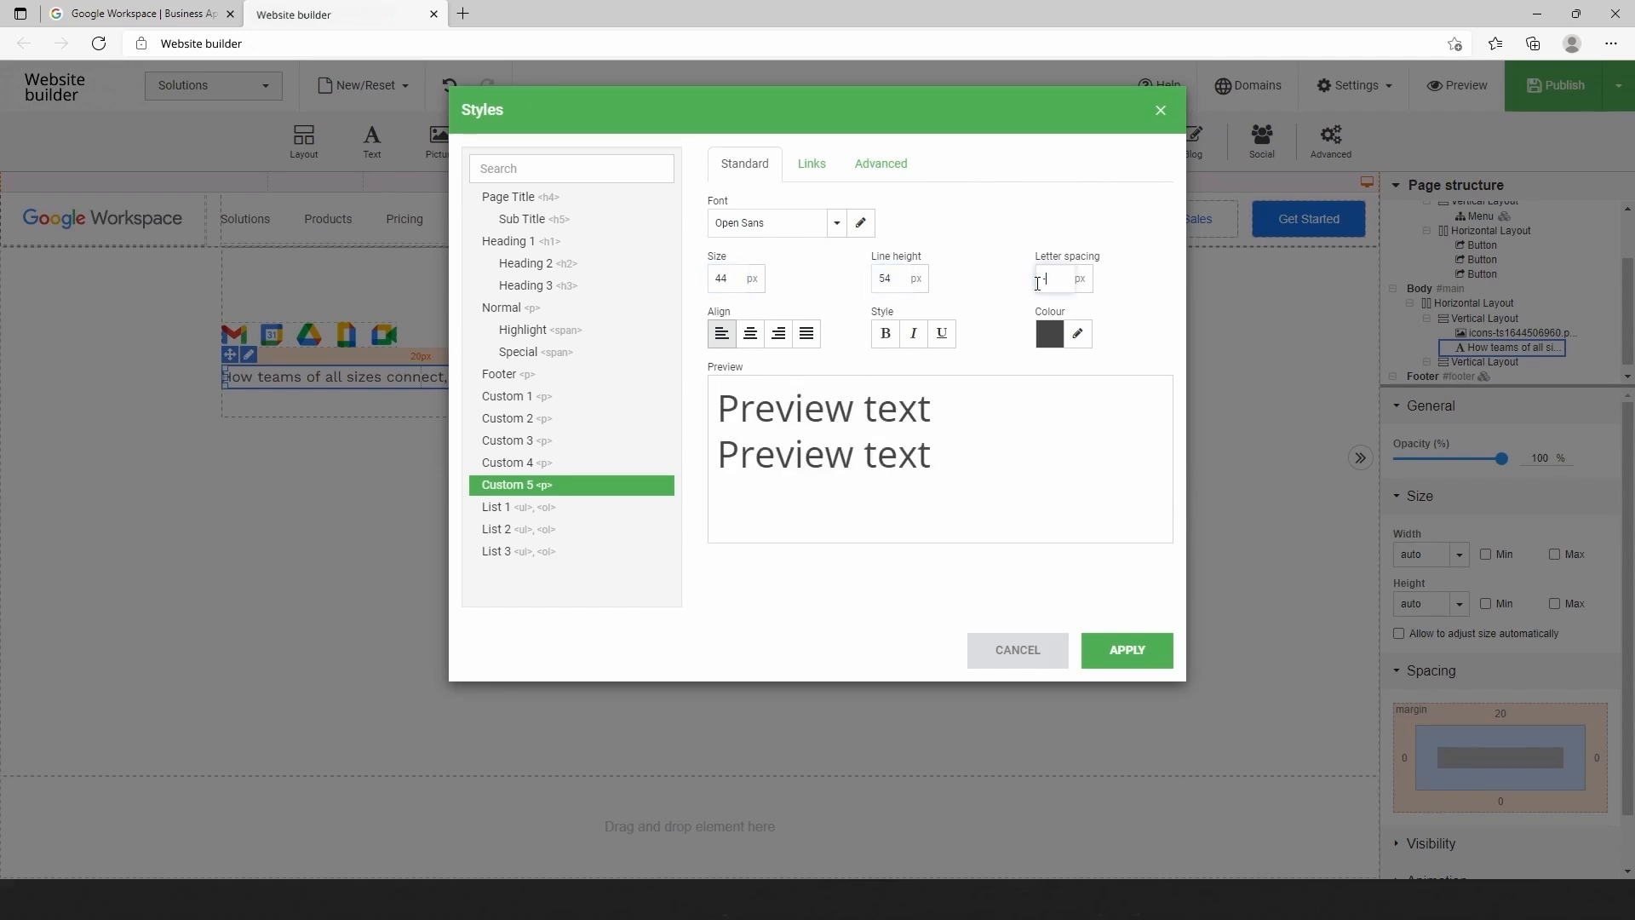
Set the Custom 5 style's colour to the recent dark grey #202124 and apply the style changes
left_click(1077, 332)
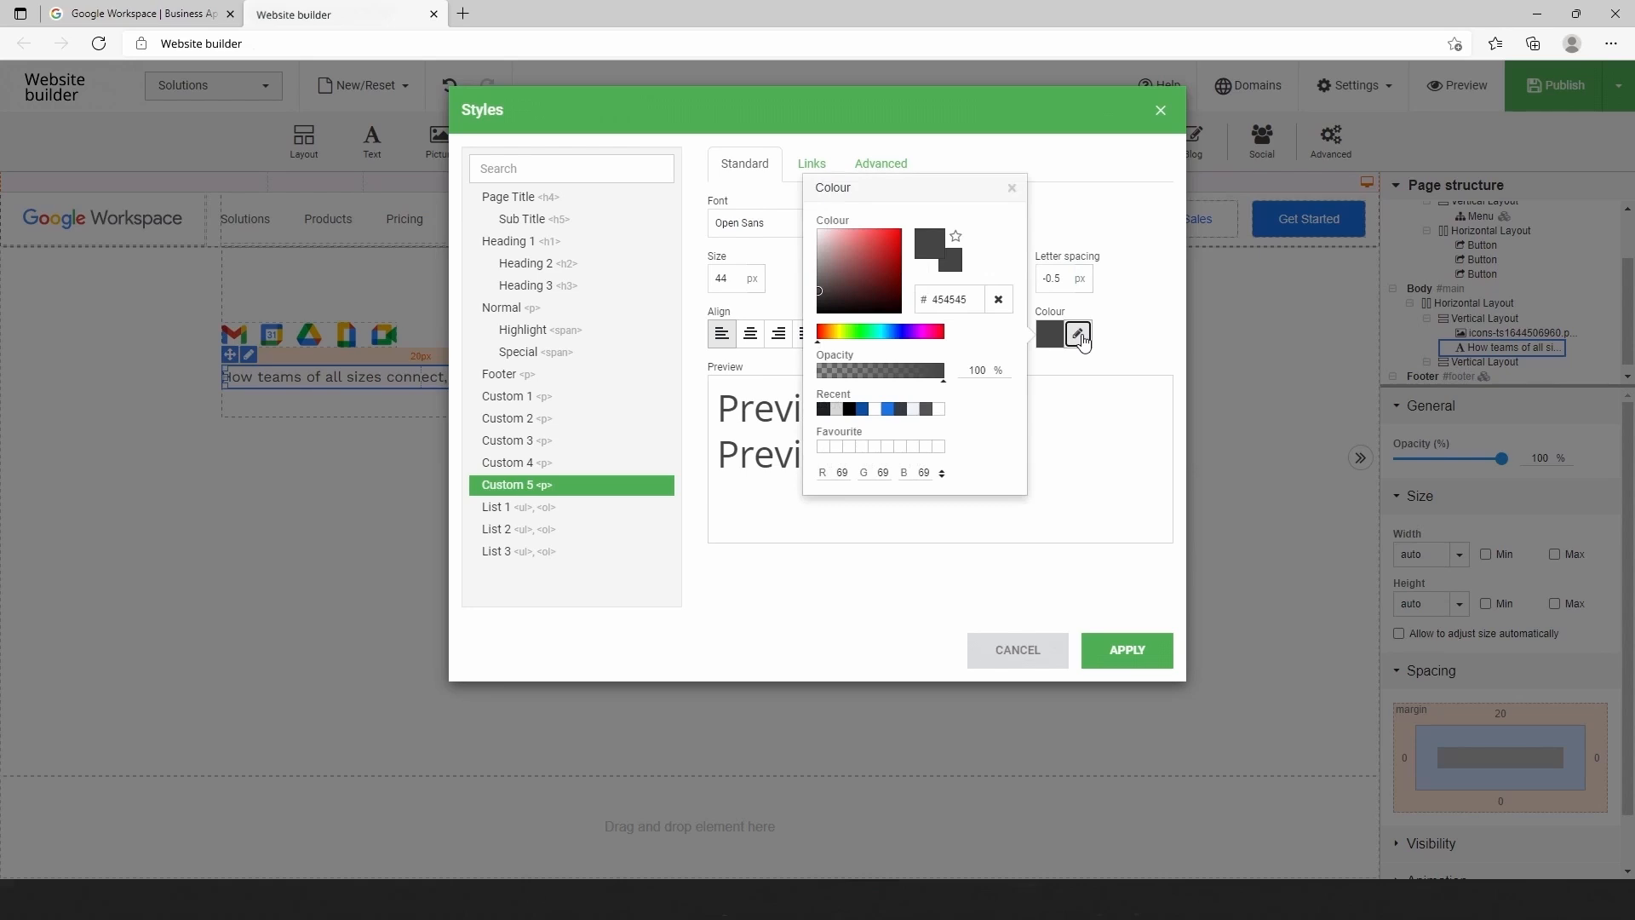
left_click(849, 409)
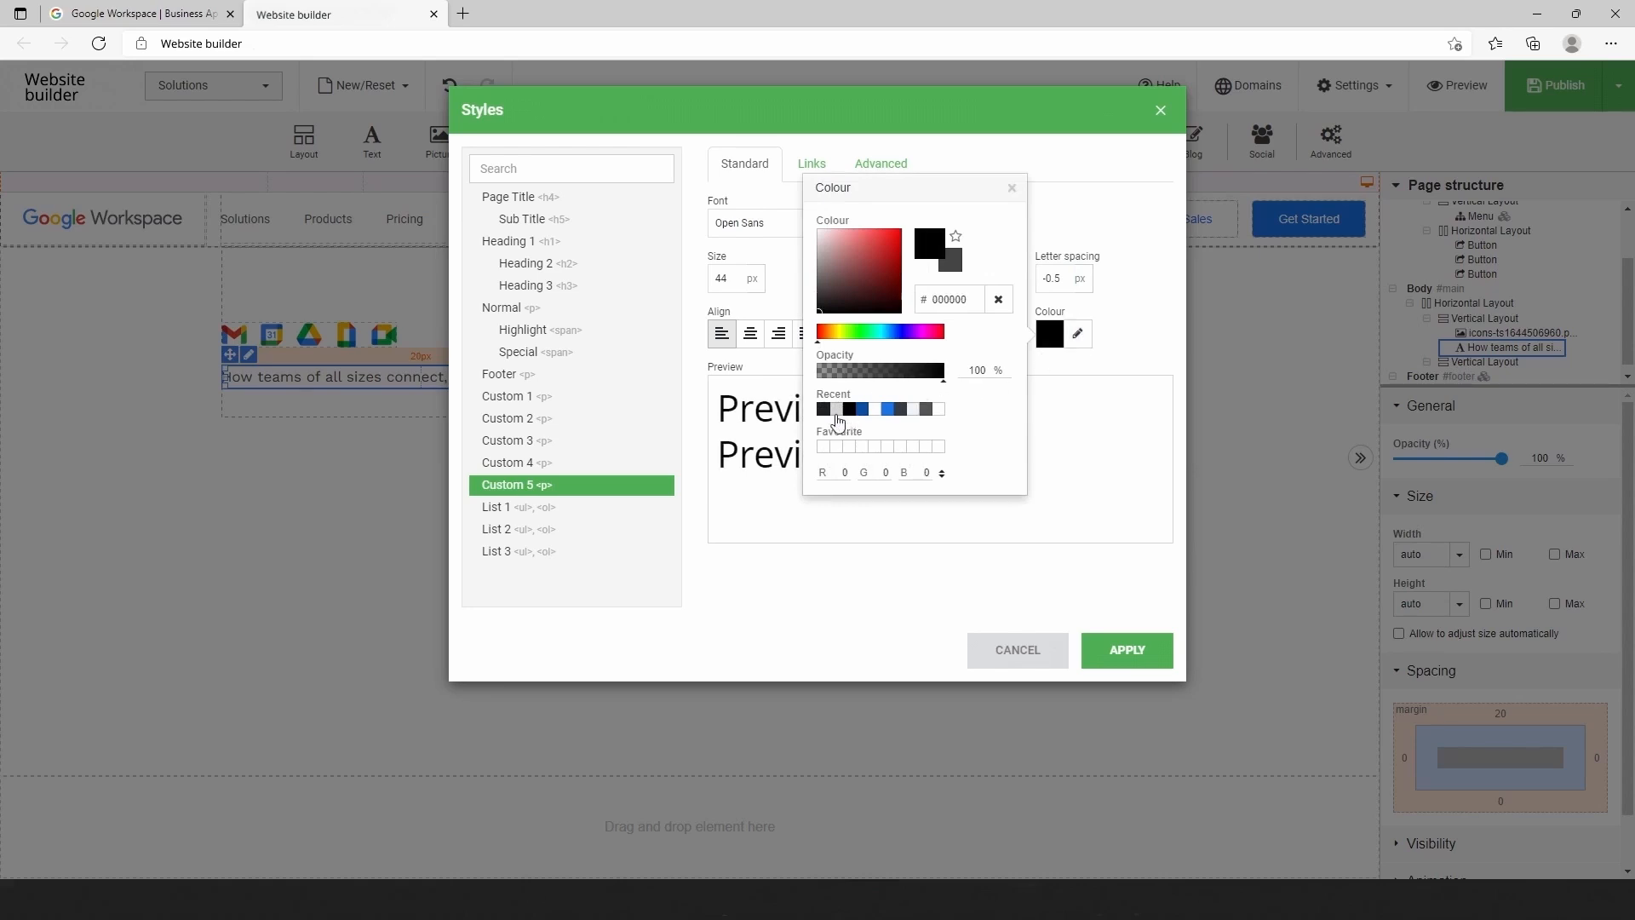
left_click(823, 409)
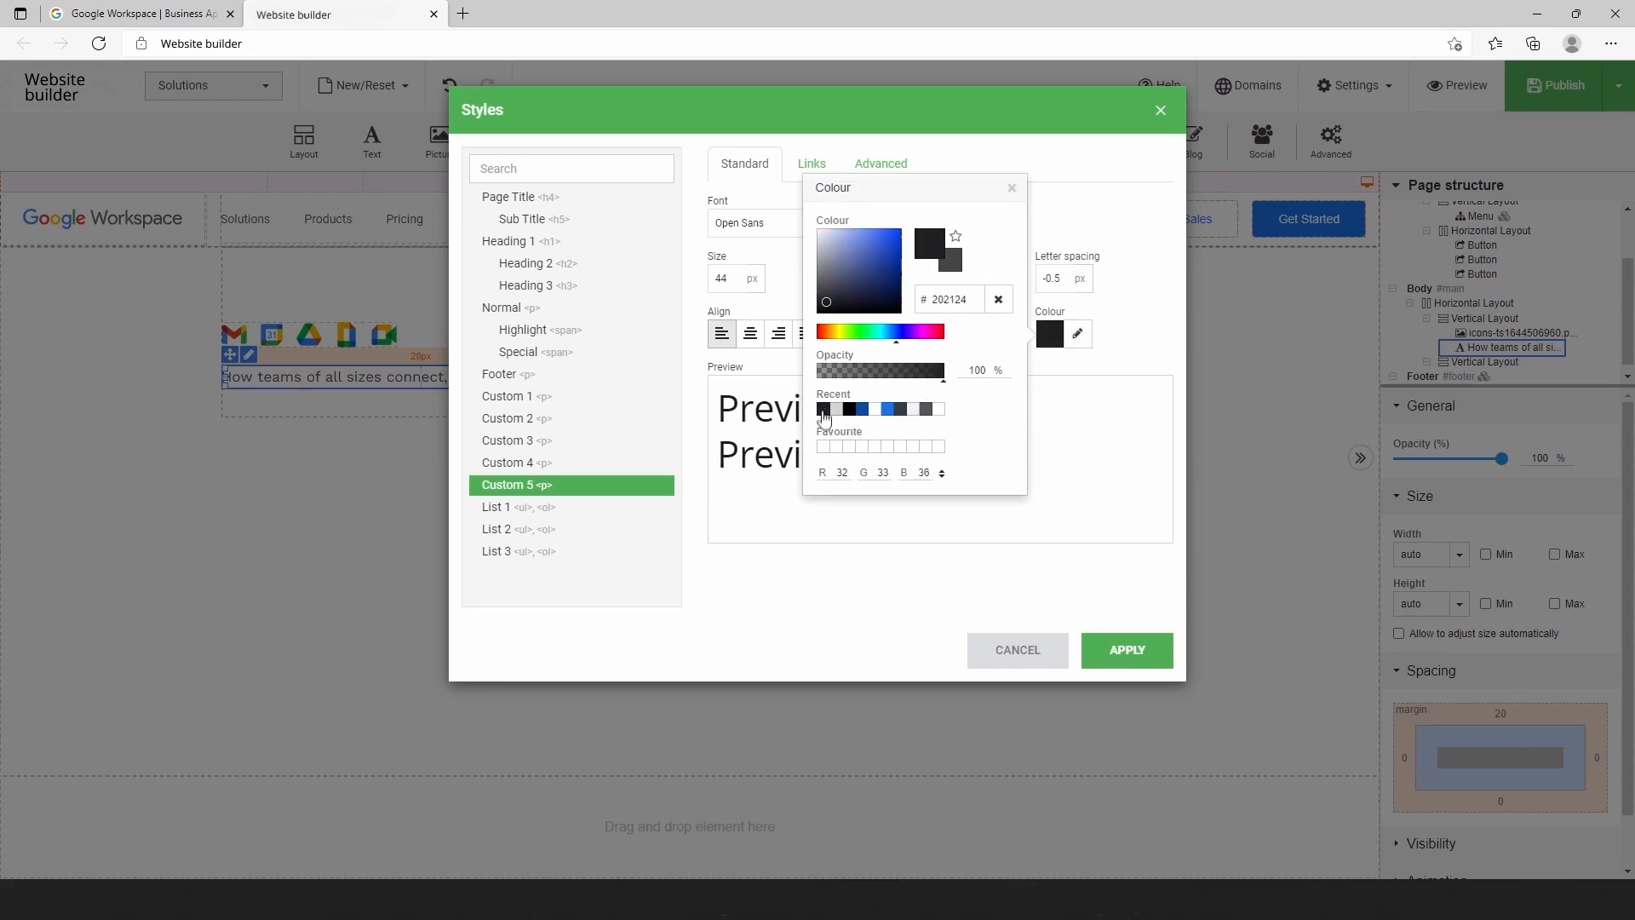
left_click(1124, 652)
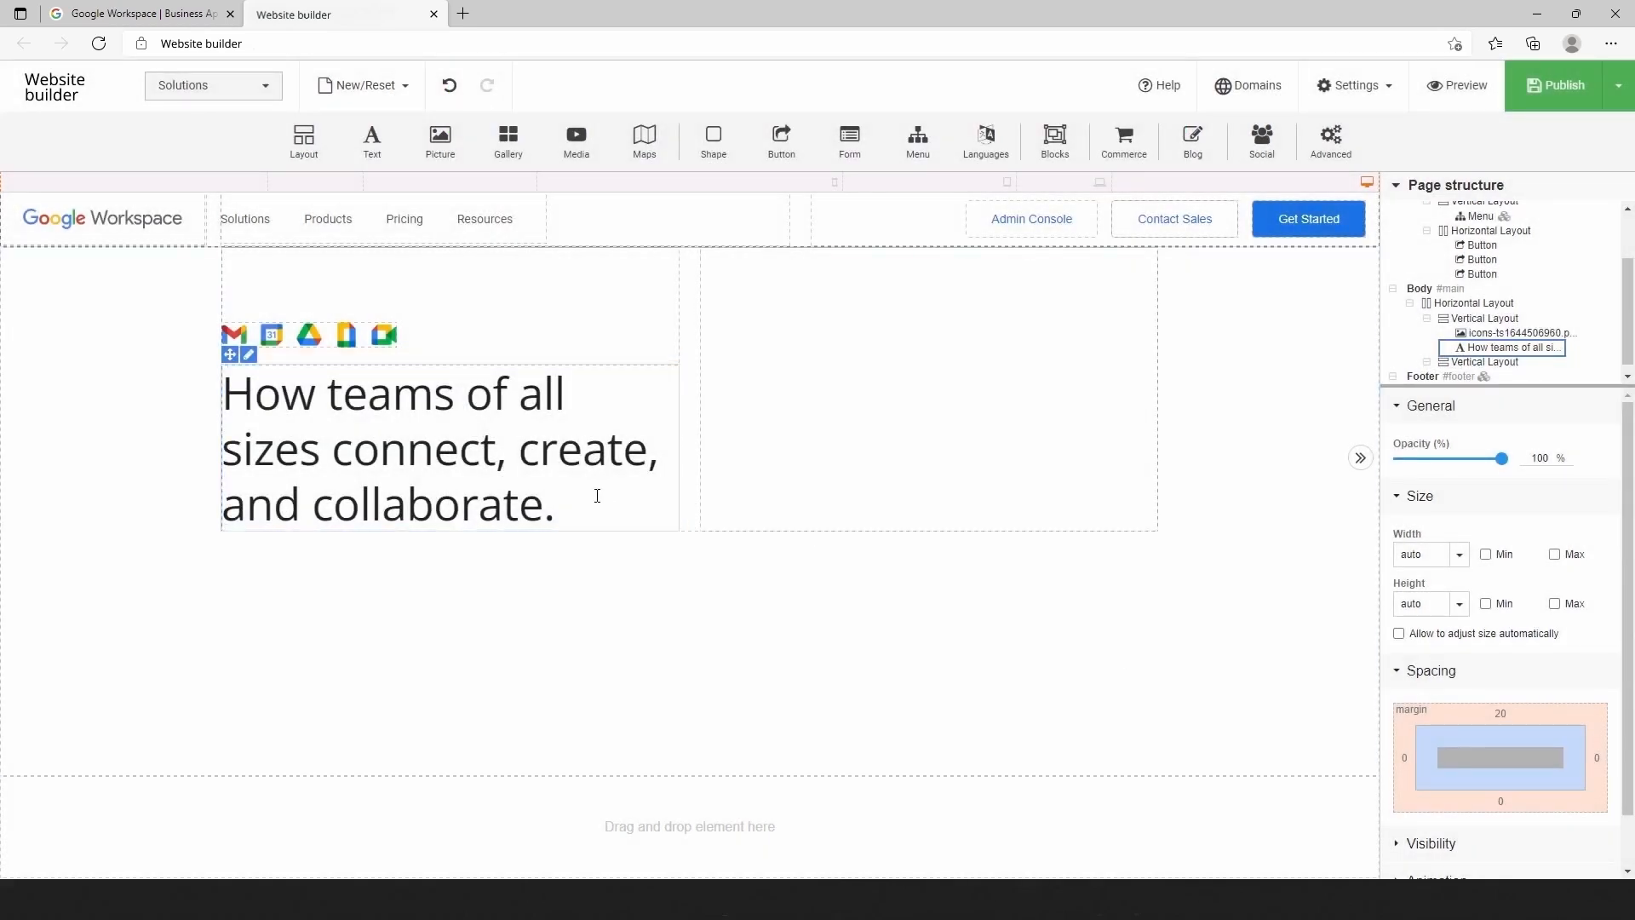
Make the entire "How teams of all sizes connect, create, and collaborate." headline bold
double_click(594, 493)
left_click_drag(566, 512, 393, 357)
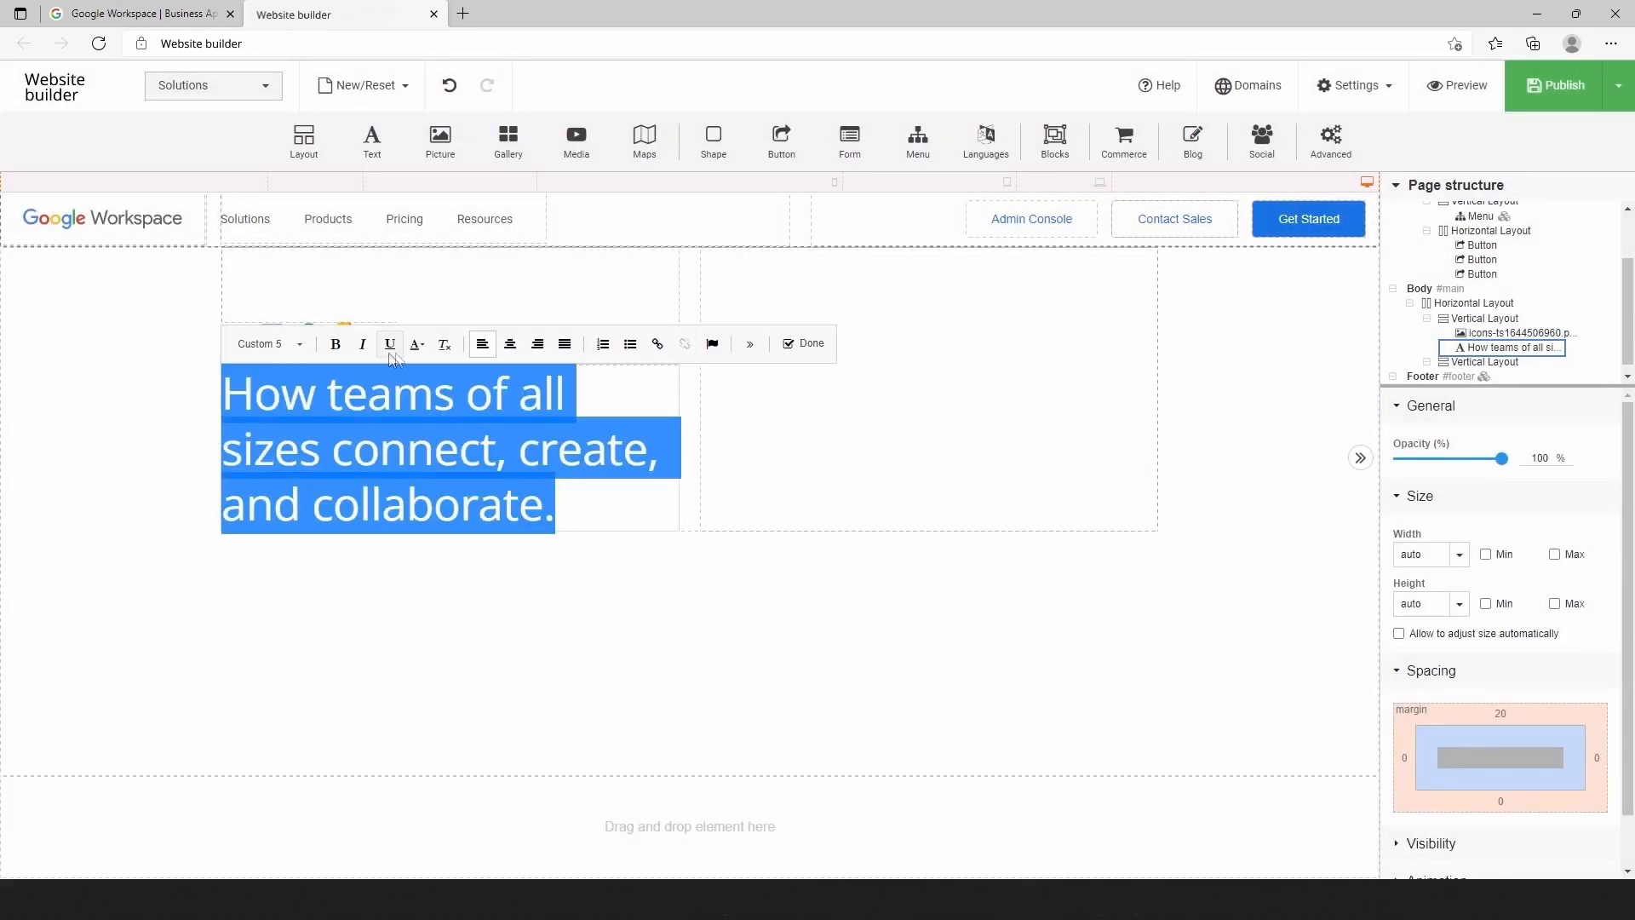
left_click(335, 343)
Set the first body column's width to 55% and turn off its automatic size adjustment
left_click(654, 281)
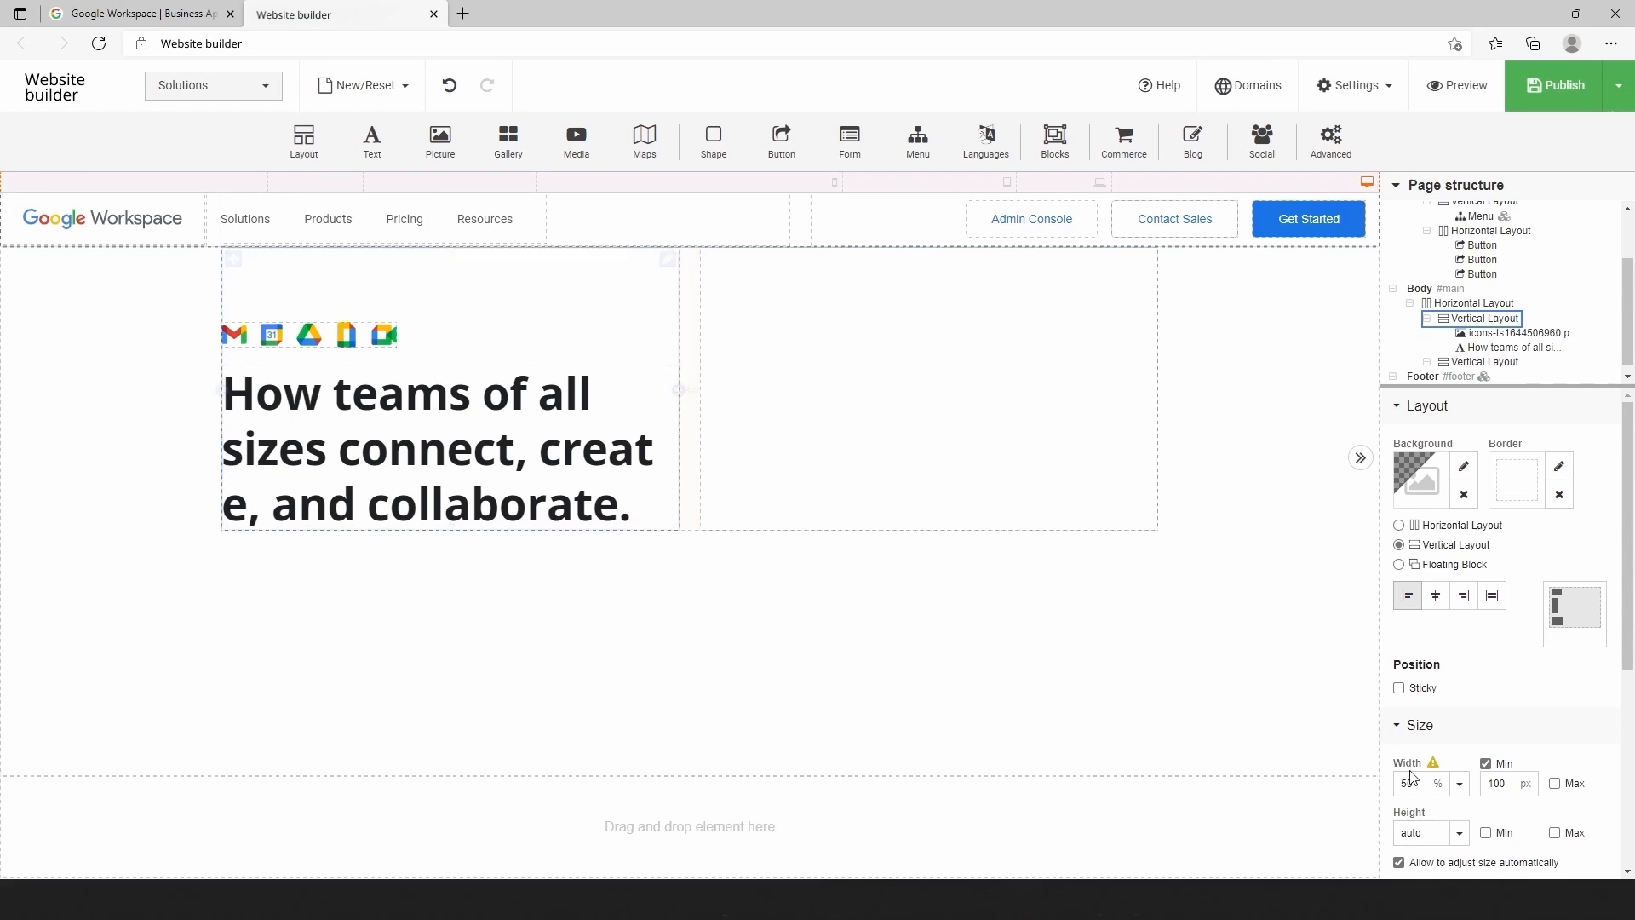
left_click_drag(1421, 779, 1399, 781)
type("55")
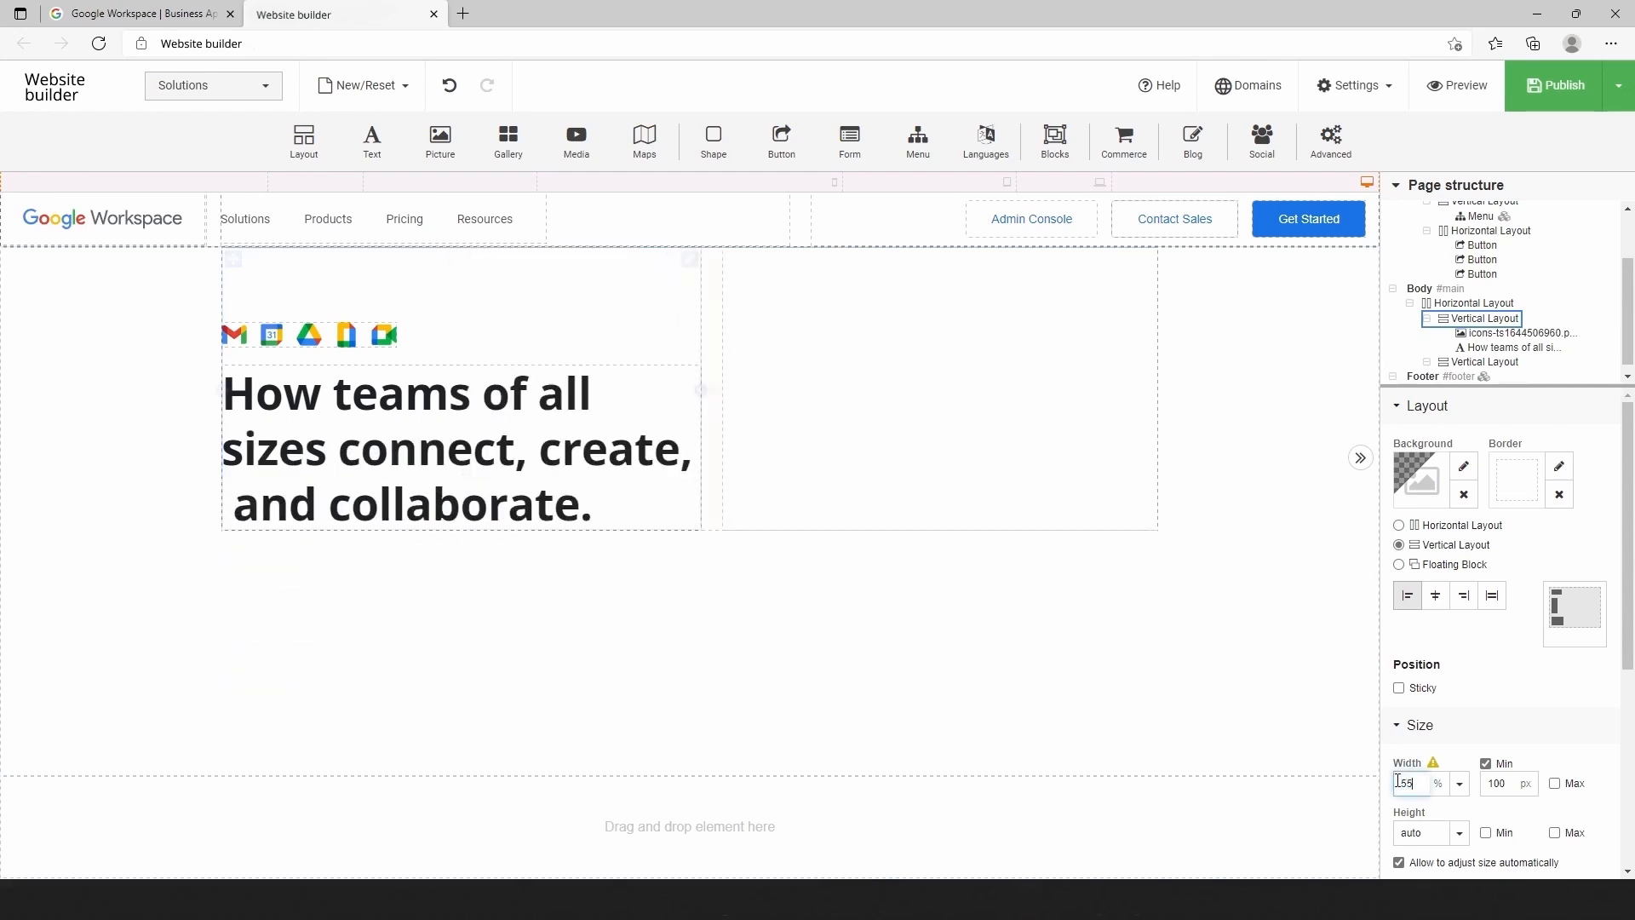
left_click(1398, 861)
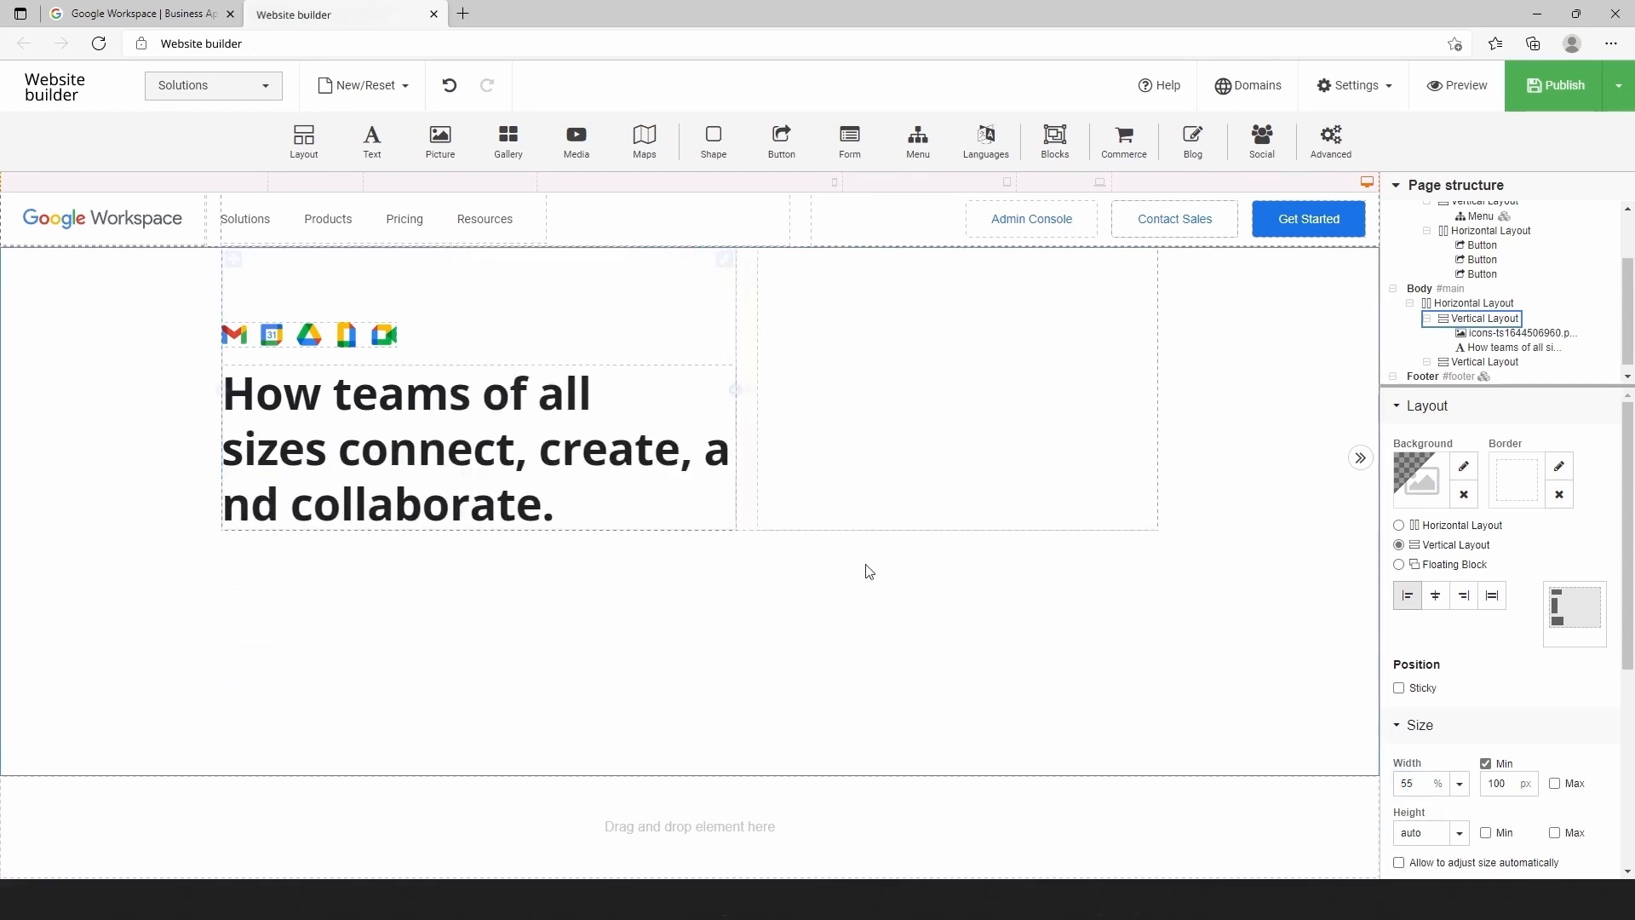
Rebreak the headline into three lines: "How teams of all sizes", "connect, create," and "and collaborate."
left_click(614, 387)
left_click(614, 386)
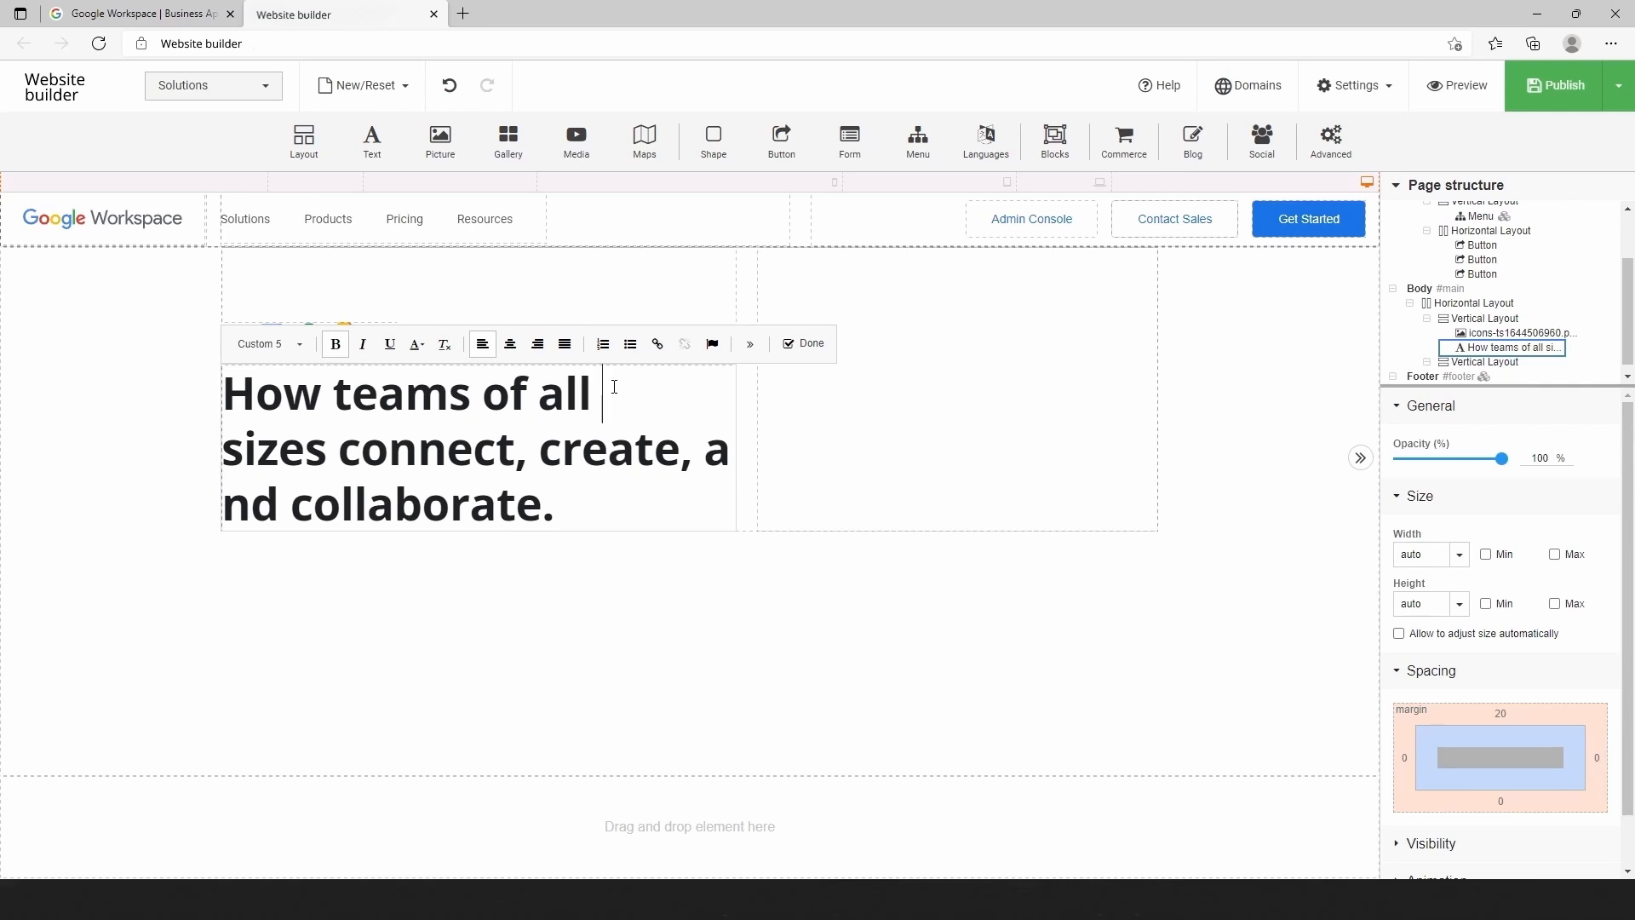
key("BackSpace")
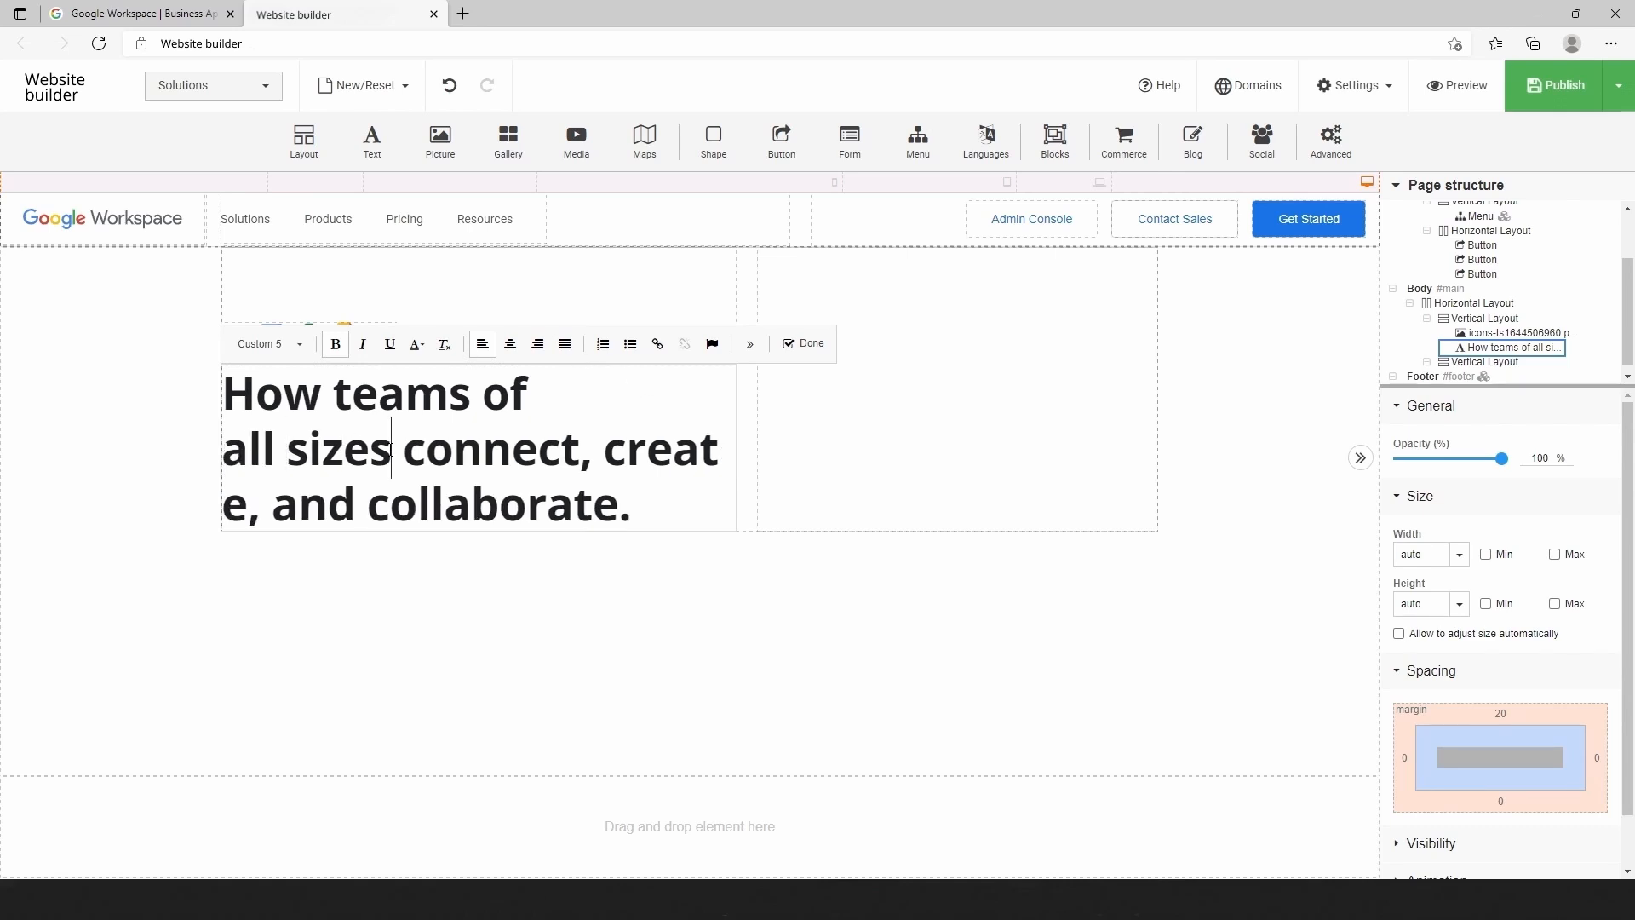
key("Return")
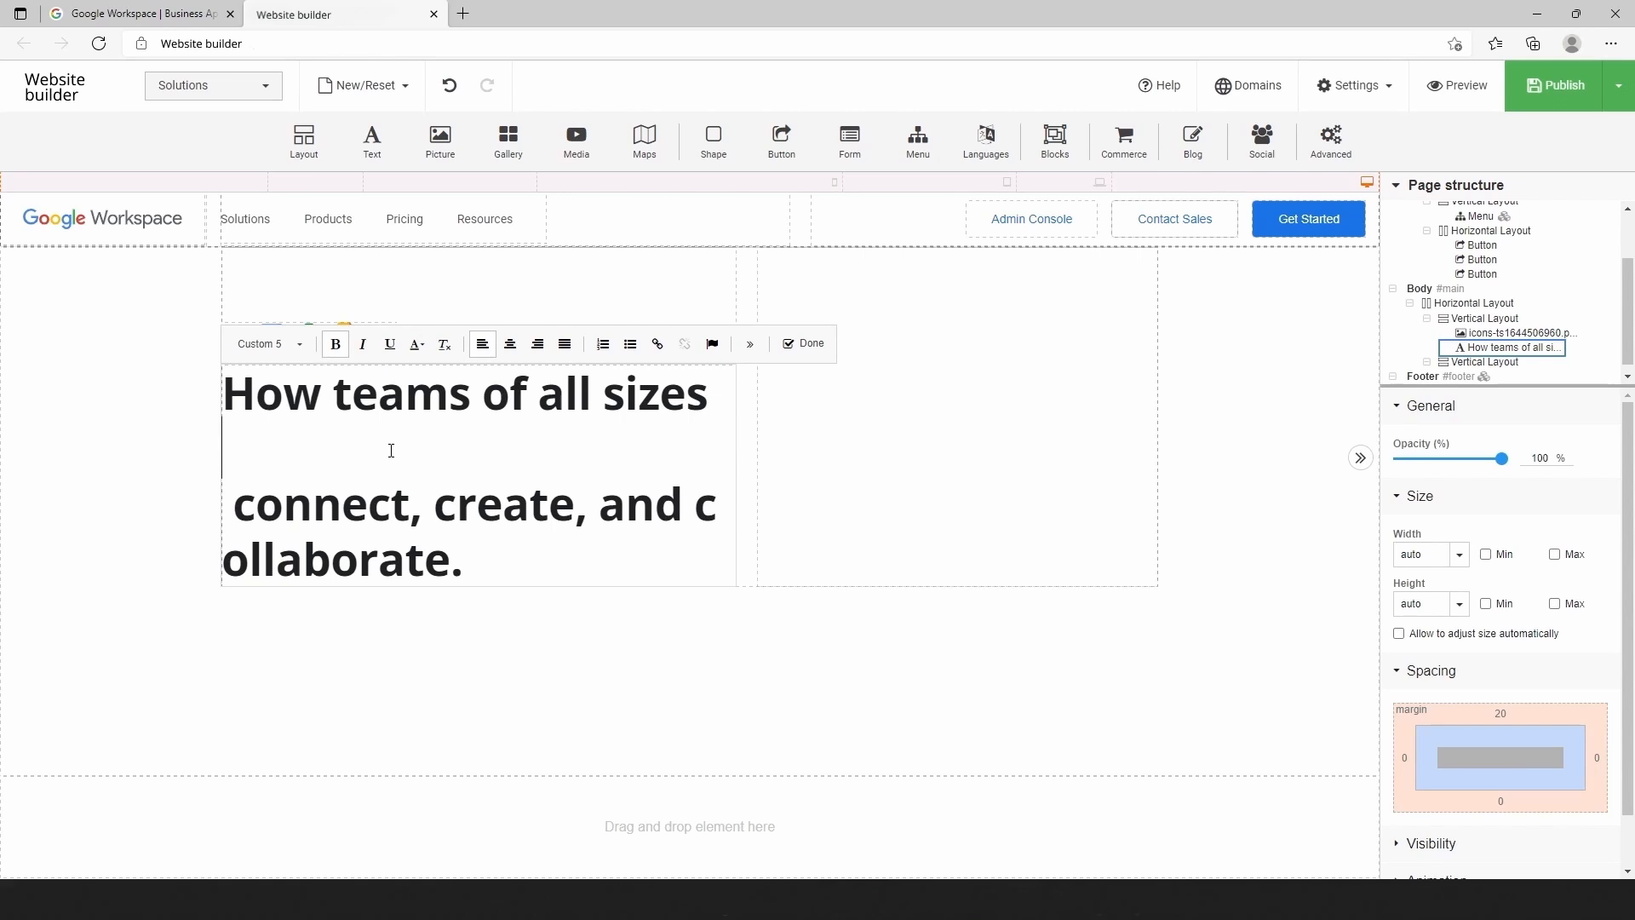
key("BackSpace")
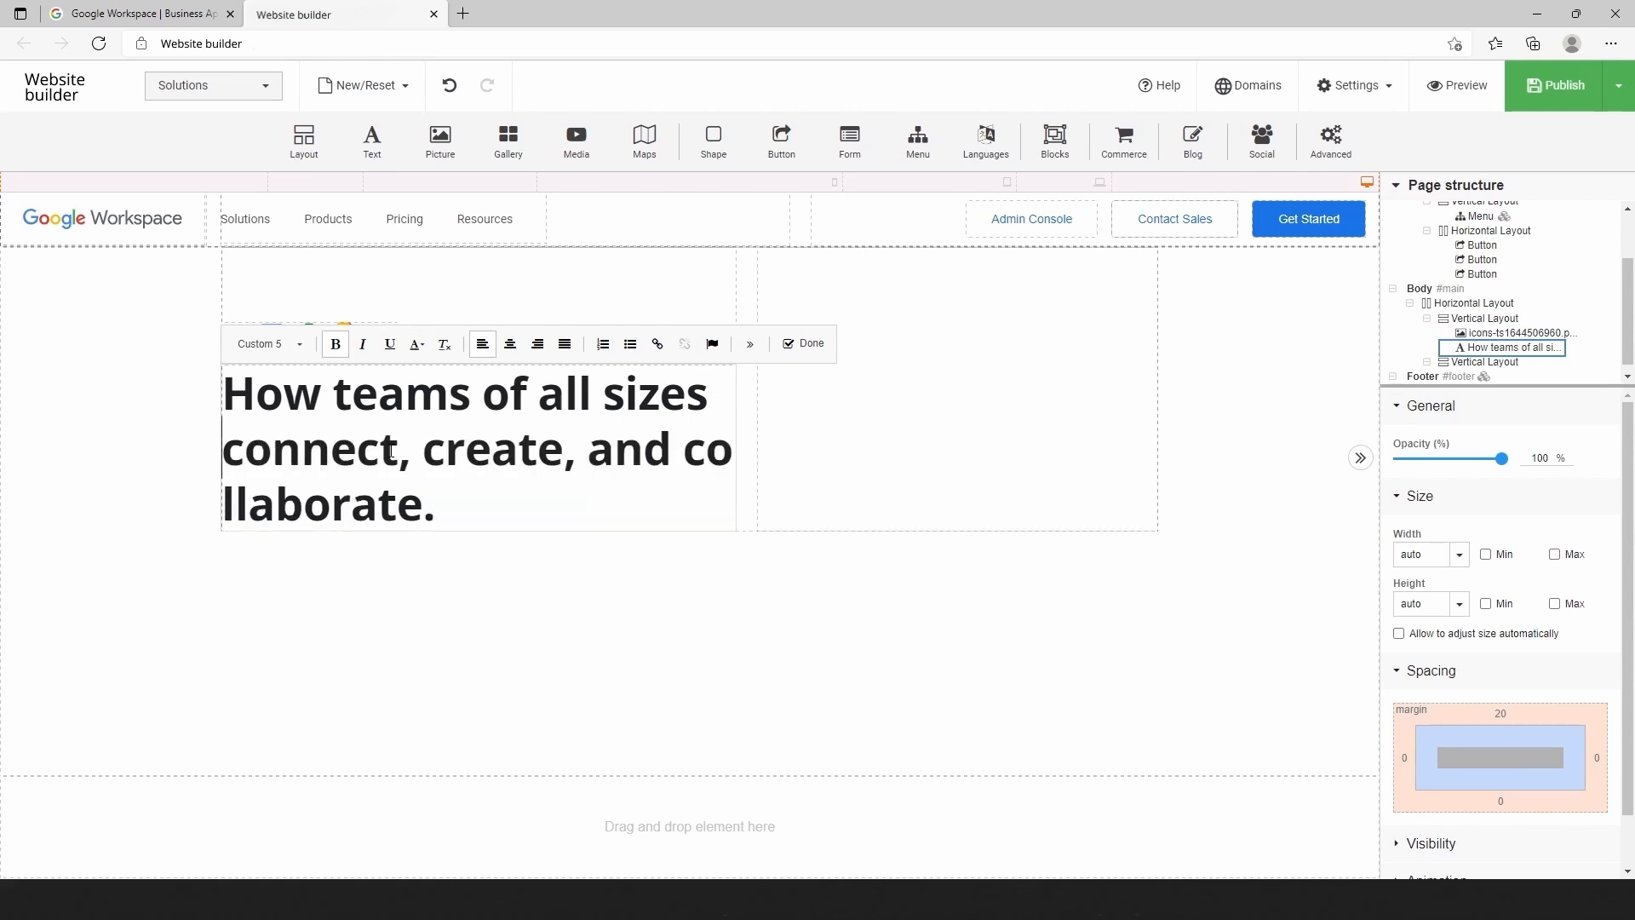
left_click(591, 450)
key("Return")
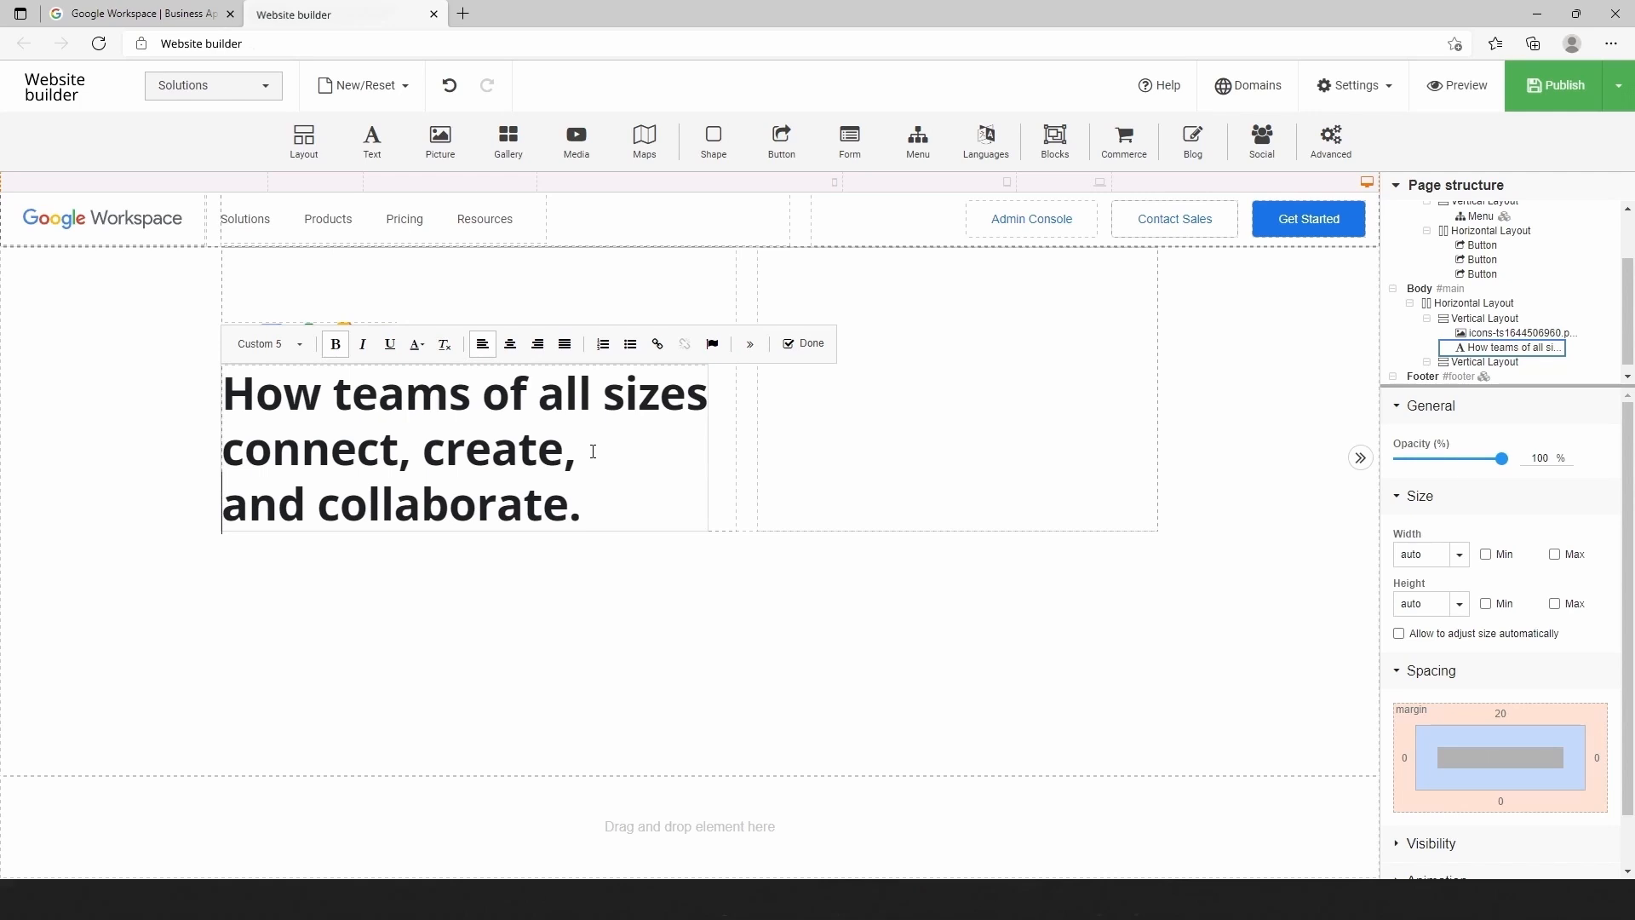
left_click(537, 292)
Add a paragraph text element below the headline using the first paragraph preset and set its top margin to 15
left_click_drag(369, 148, 397, 514)
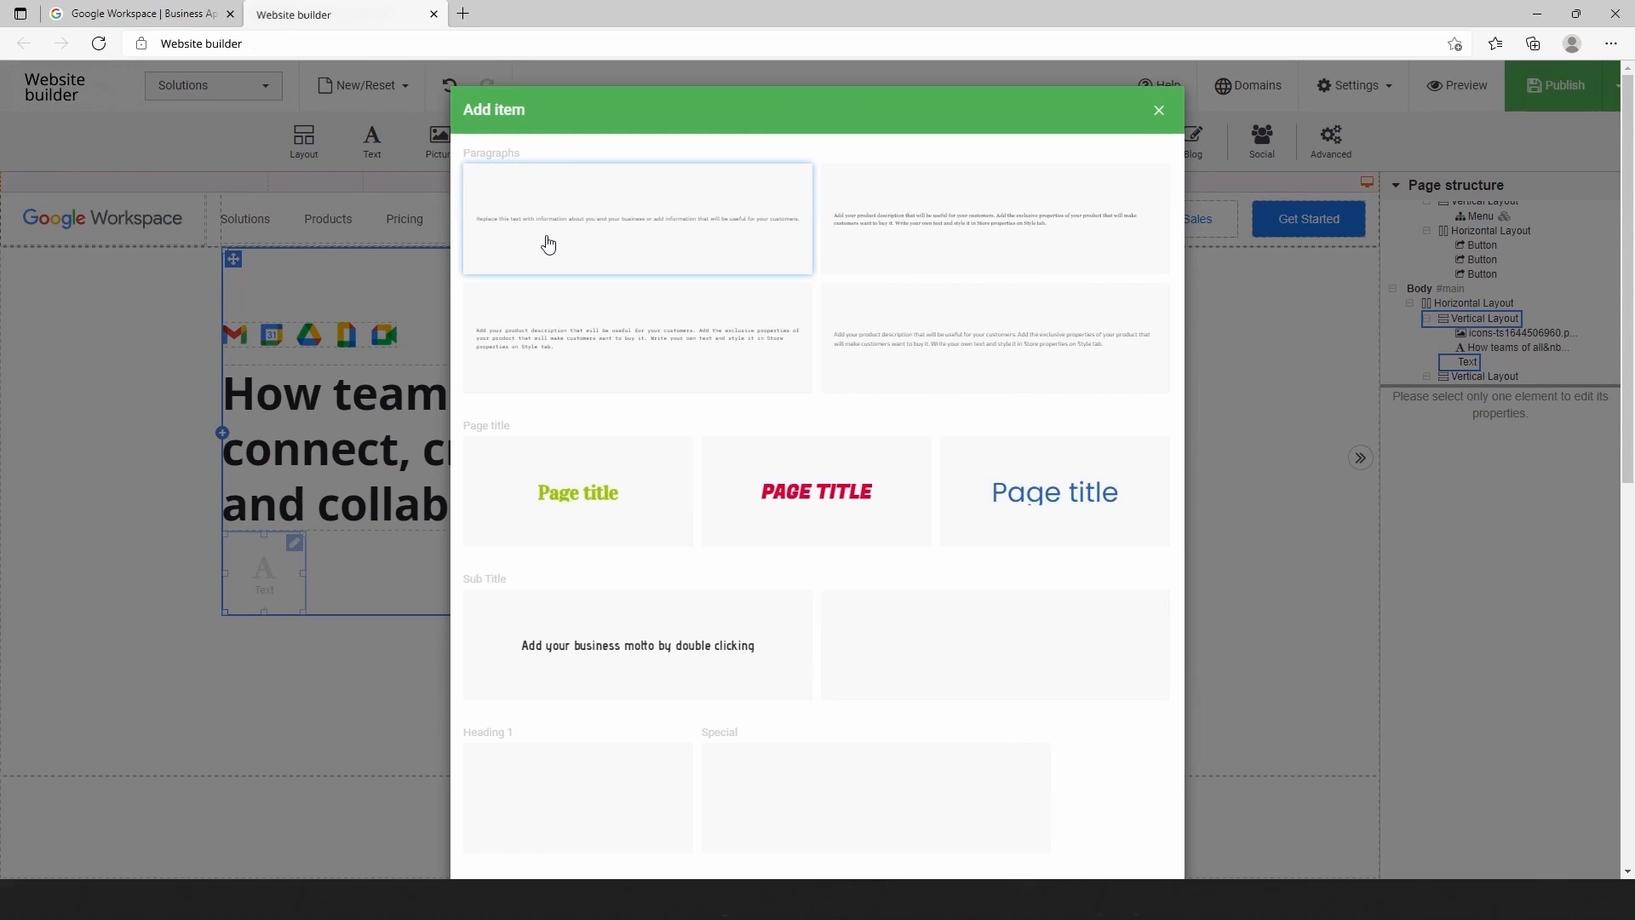
left_click(544, 244)
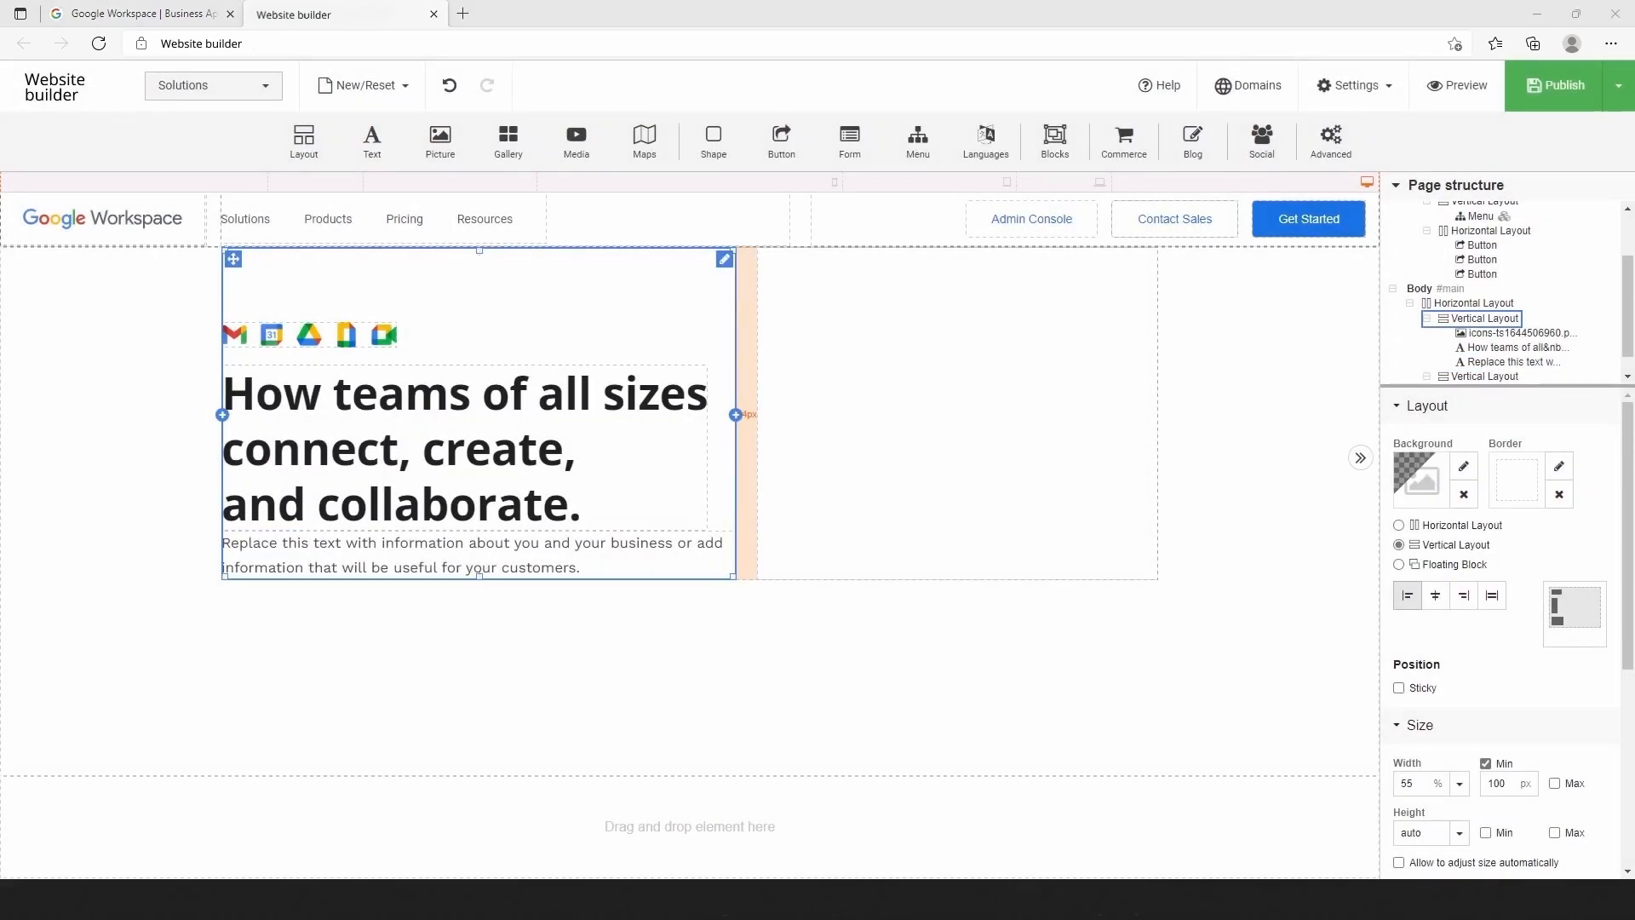
left_click(510, 567)
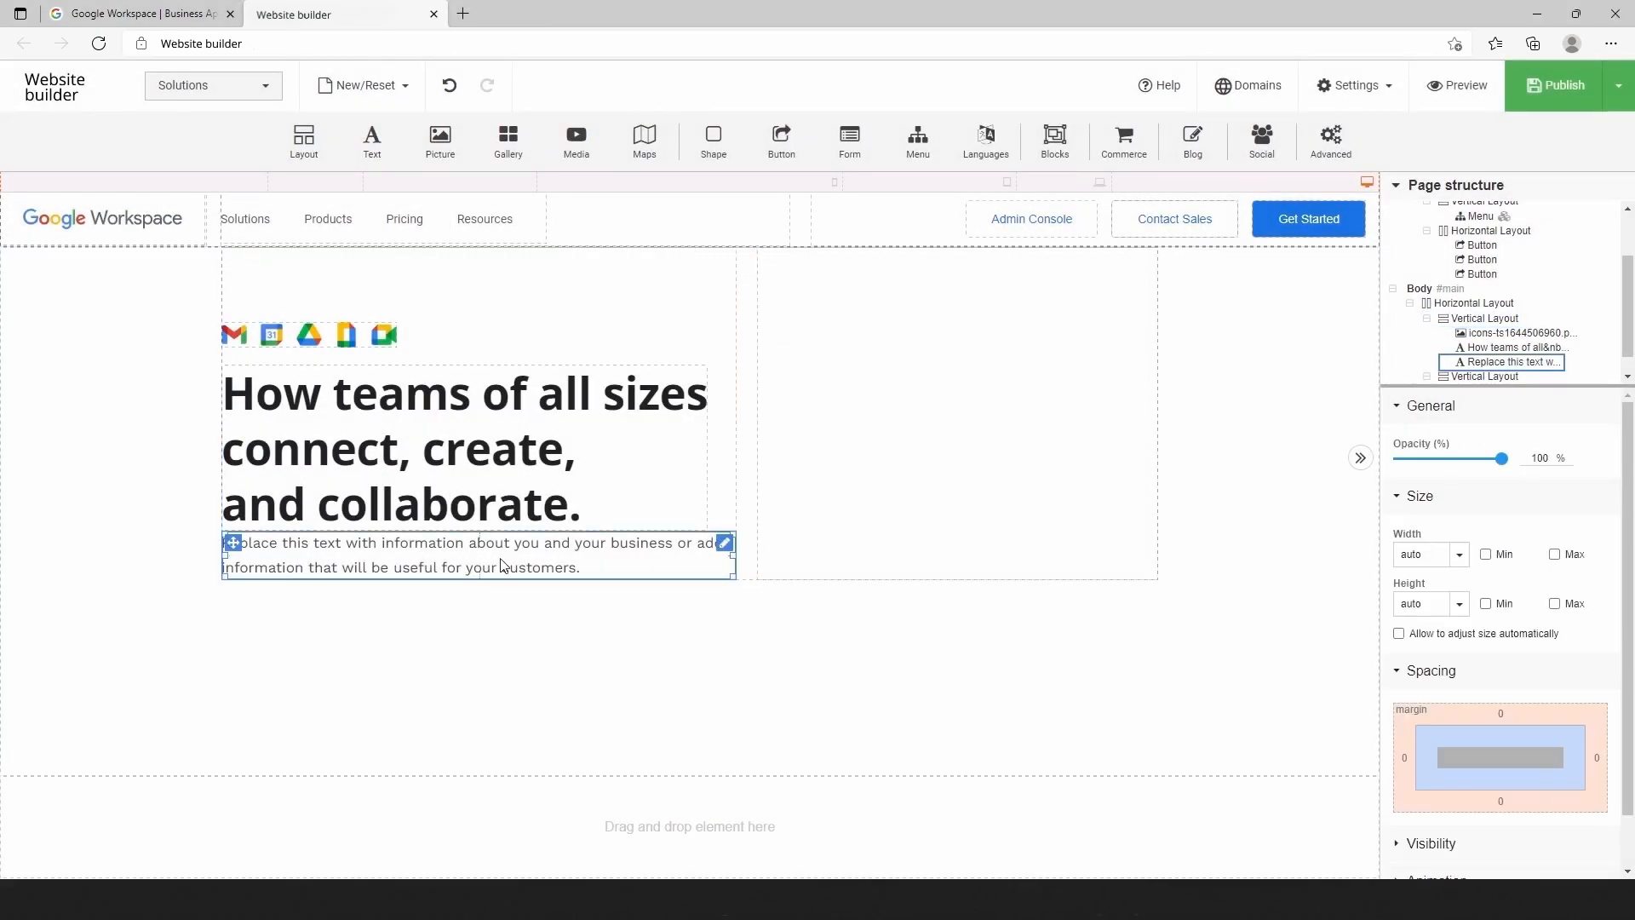
left_click(1505, 713)
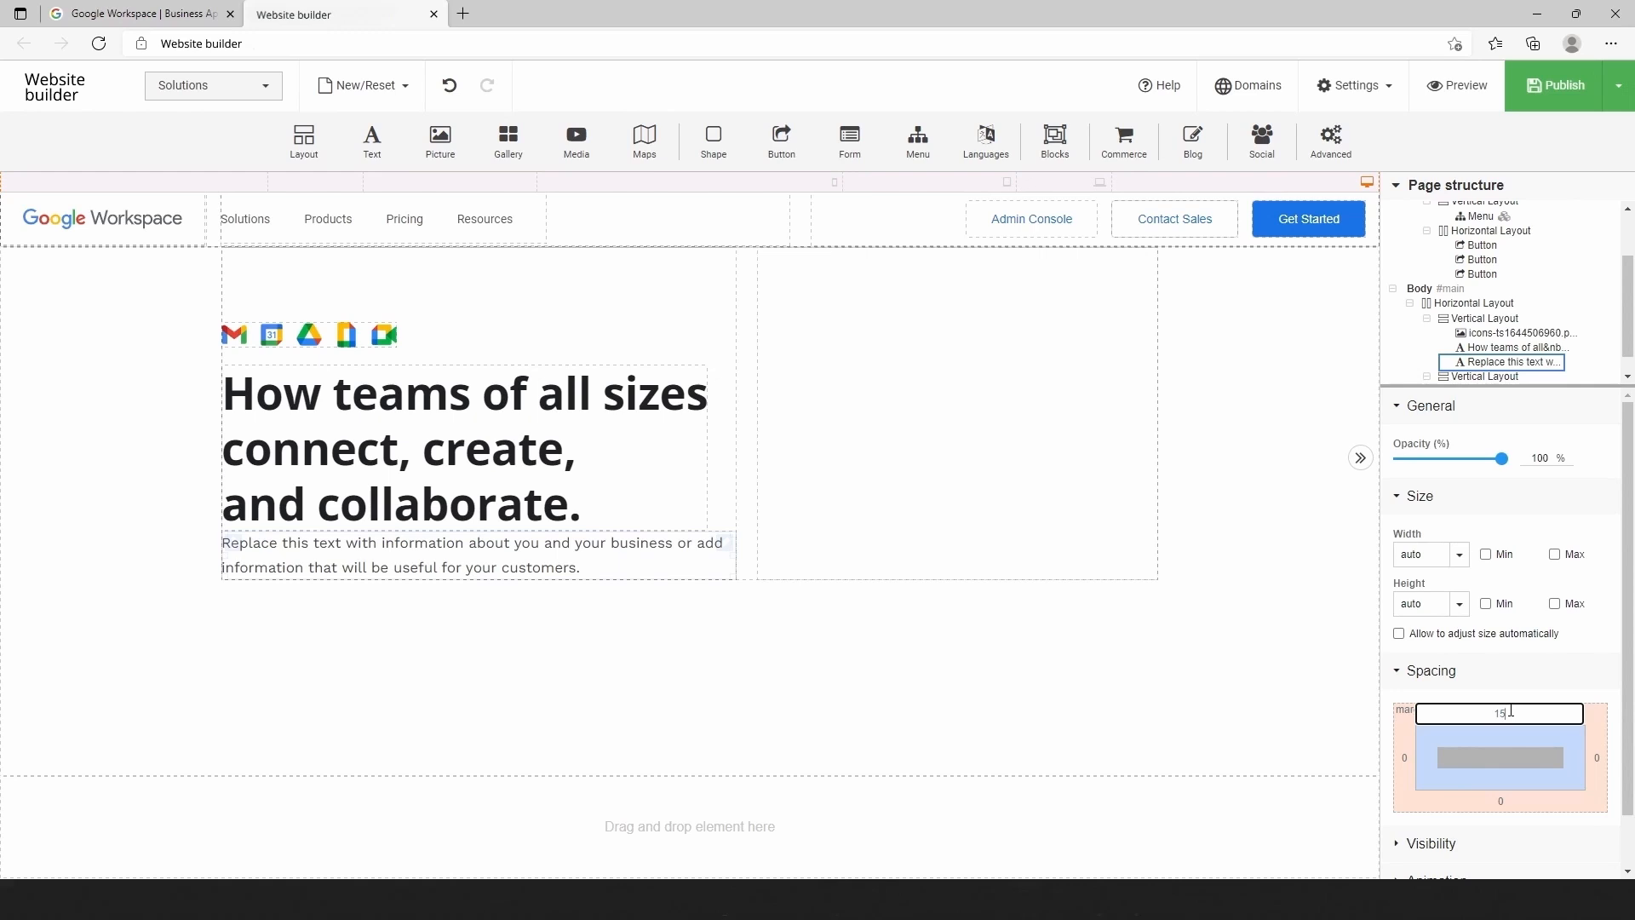
key("Return")
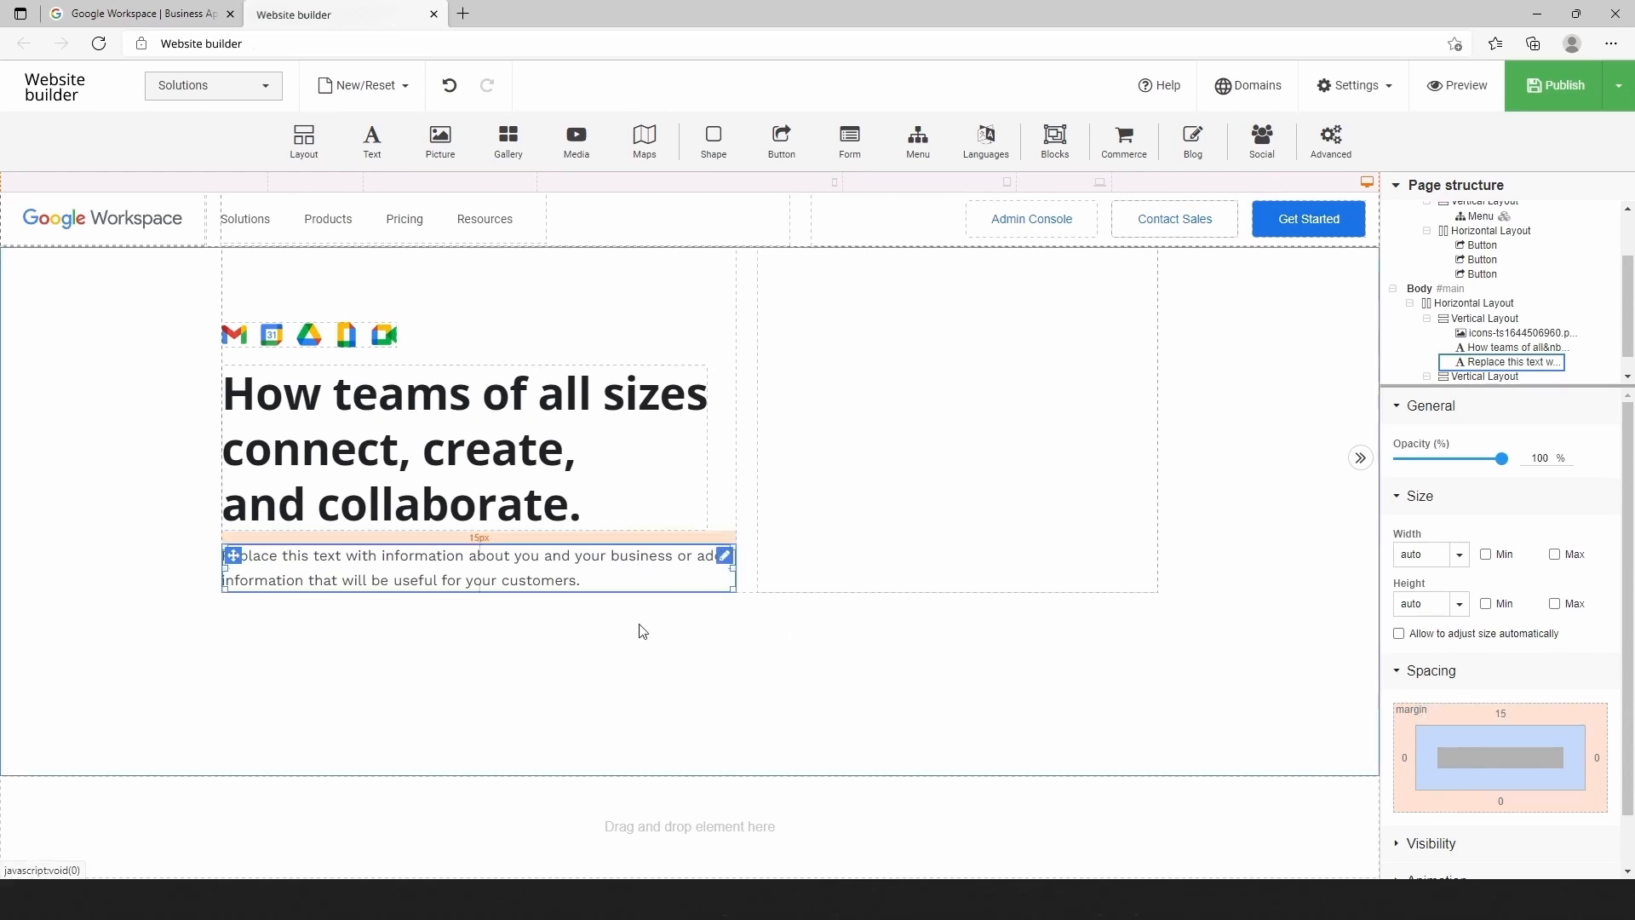
Replace the new paragraph's placeholder with "A flexible, innovative solution for people and organizations to achieve more."
double_click(515, 573)
left_click_drag(598, 584, 219, 573)
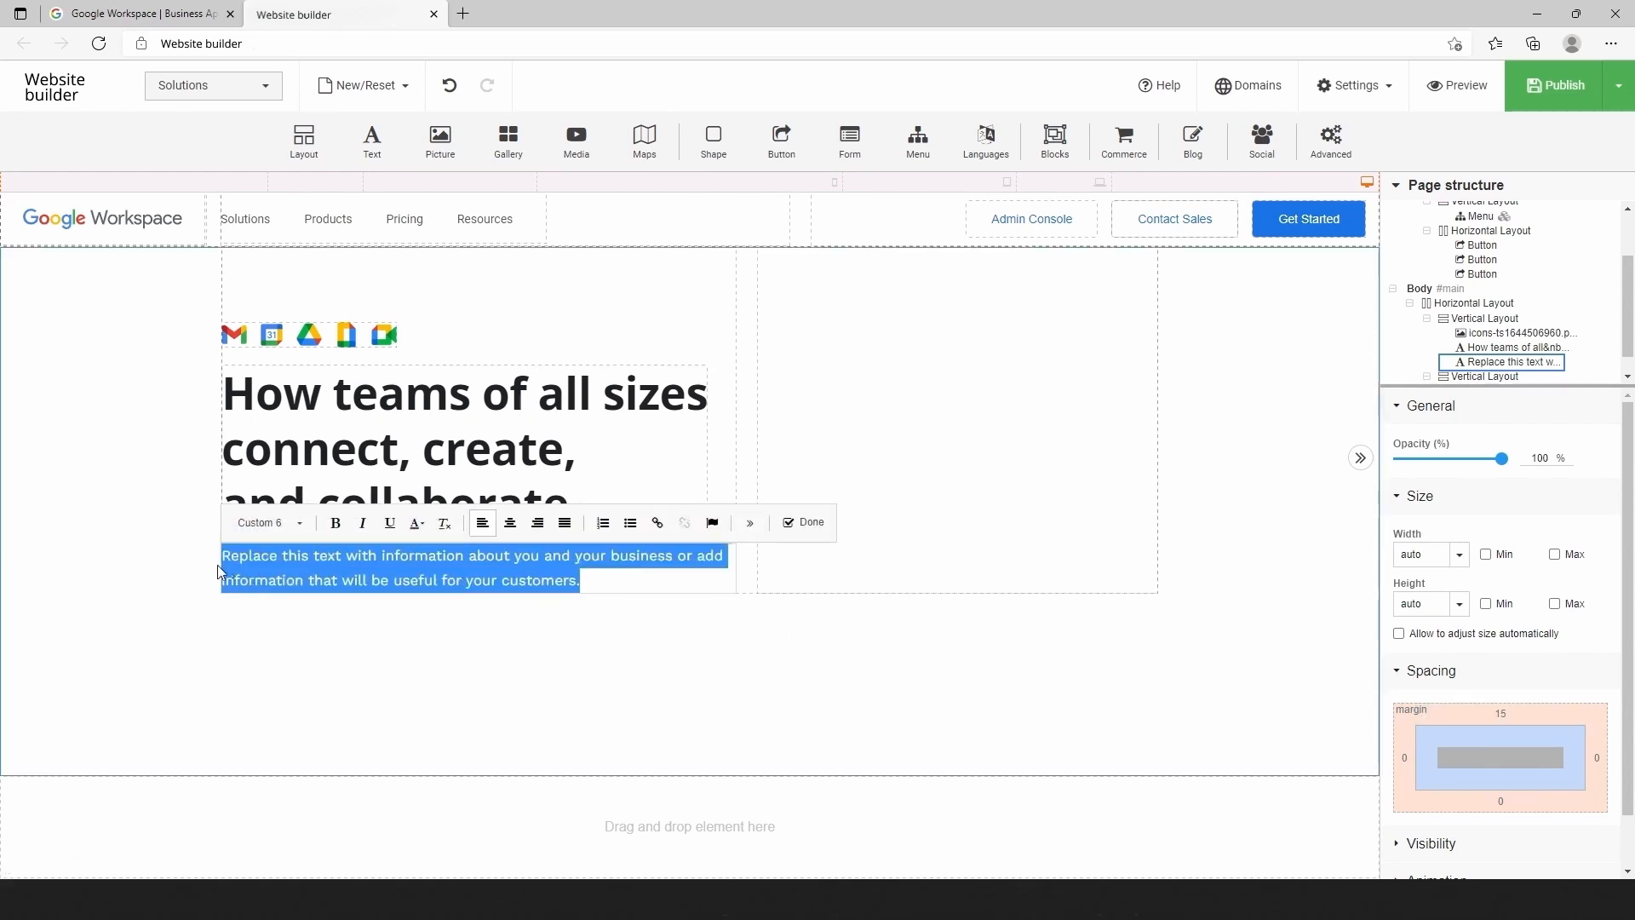
type("A flexible, innovative solution for people and organizations to achieve more.")
Set the Custom 6 text style to Open Sans, size 16 px, with letter spacing -0.5 px
left_click(1352, 85)
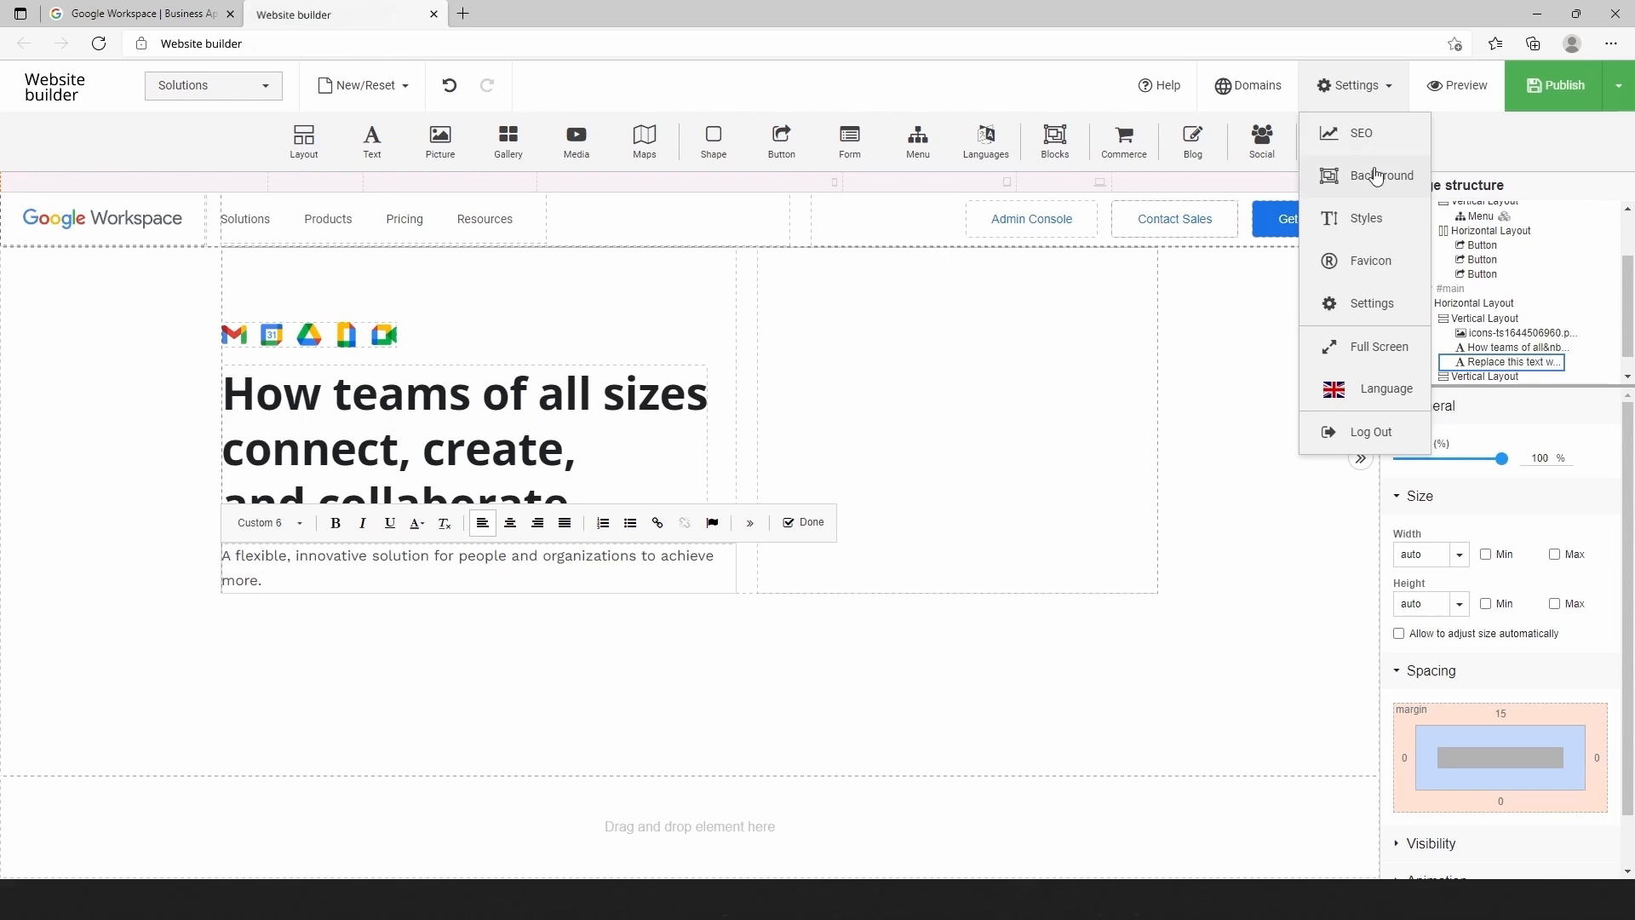
left_click(1359, 226)
left_click(537, 506)
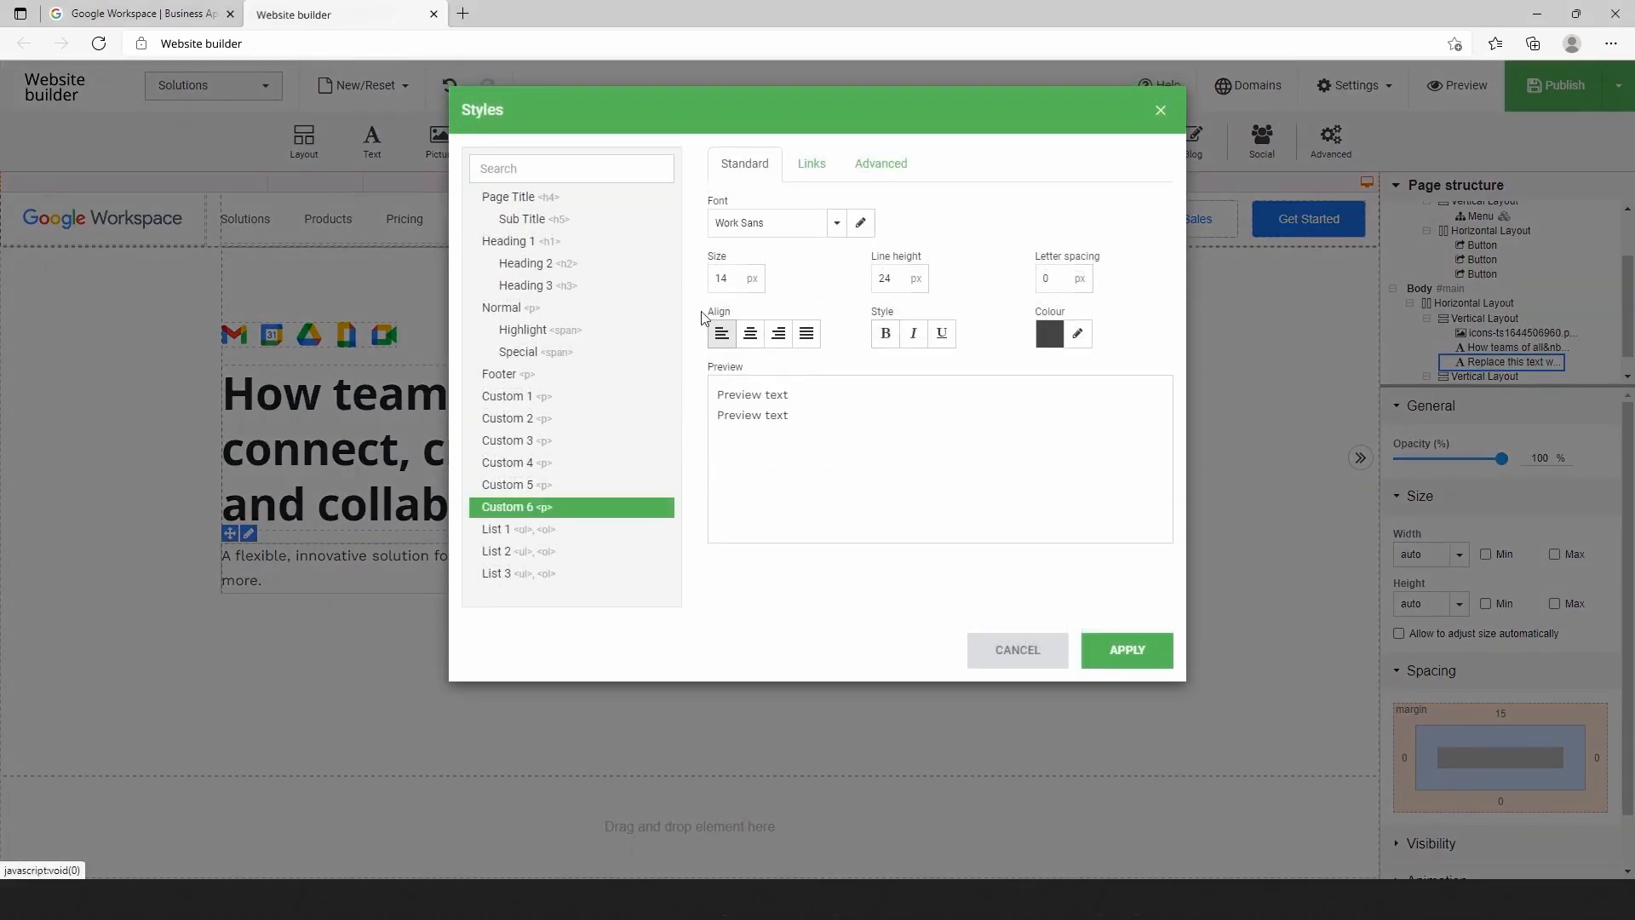
left_click(747, 226)
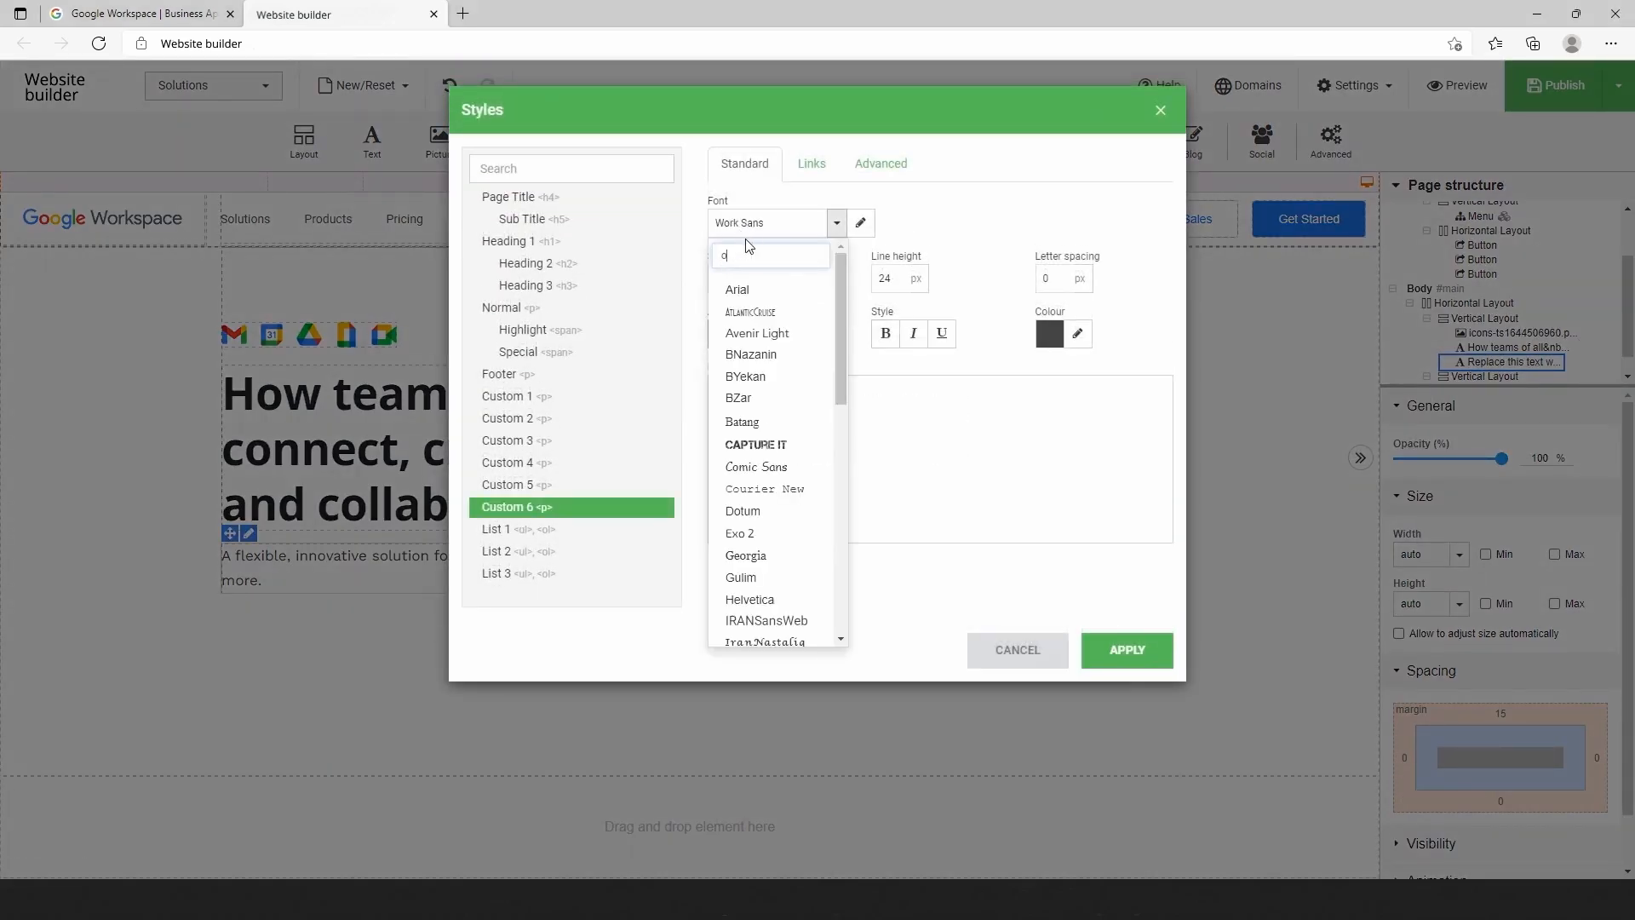
type("ope")
left_click(740, 291)
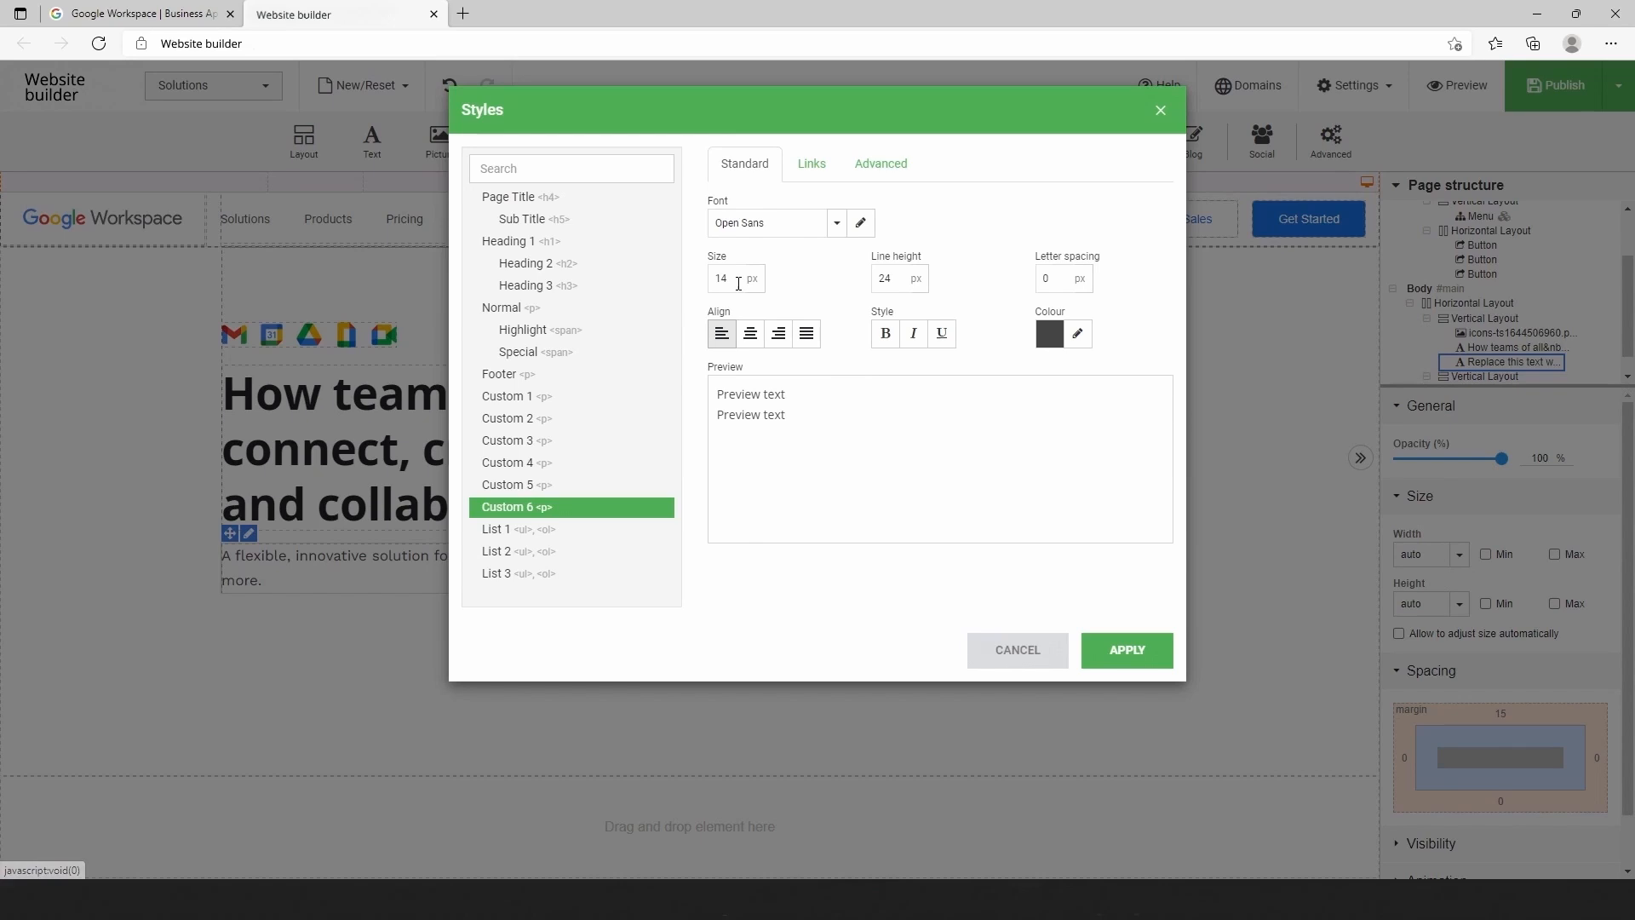
left_click_drag(737, 279, 707, 281)
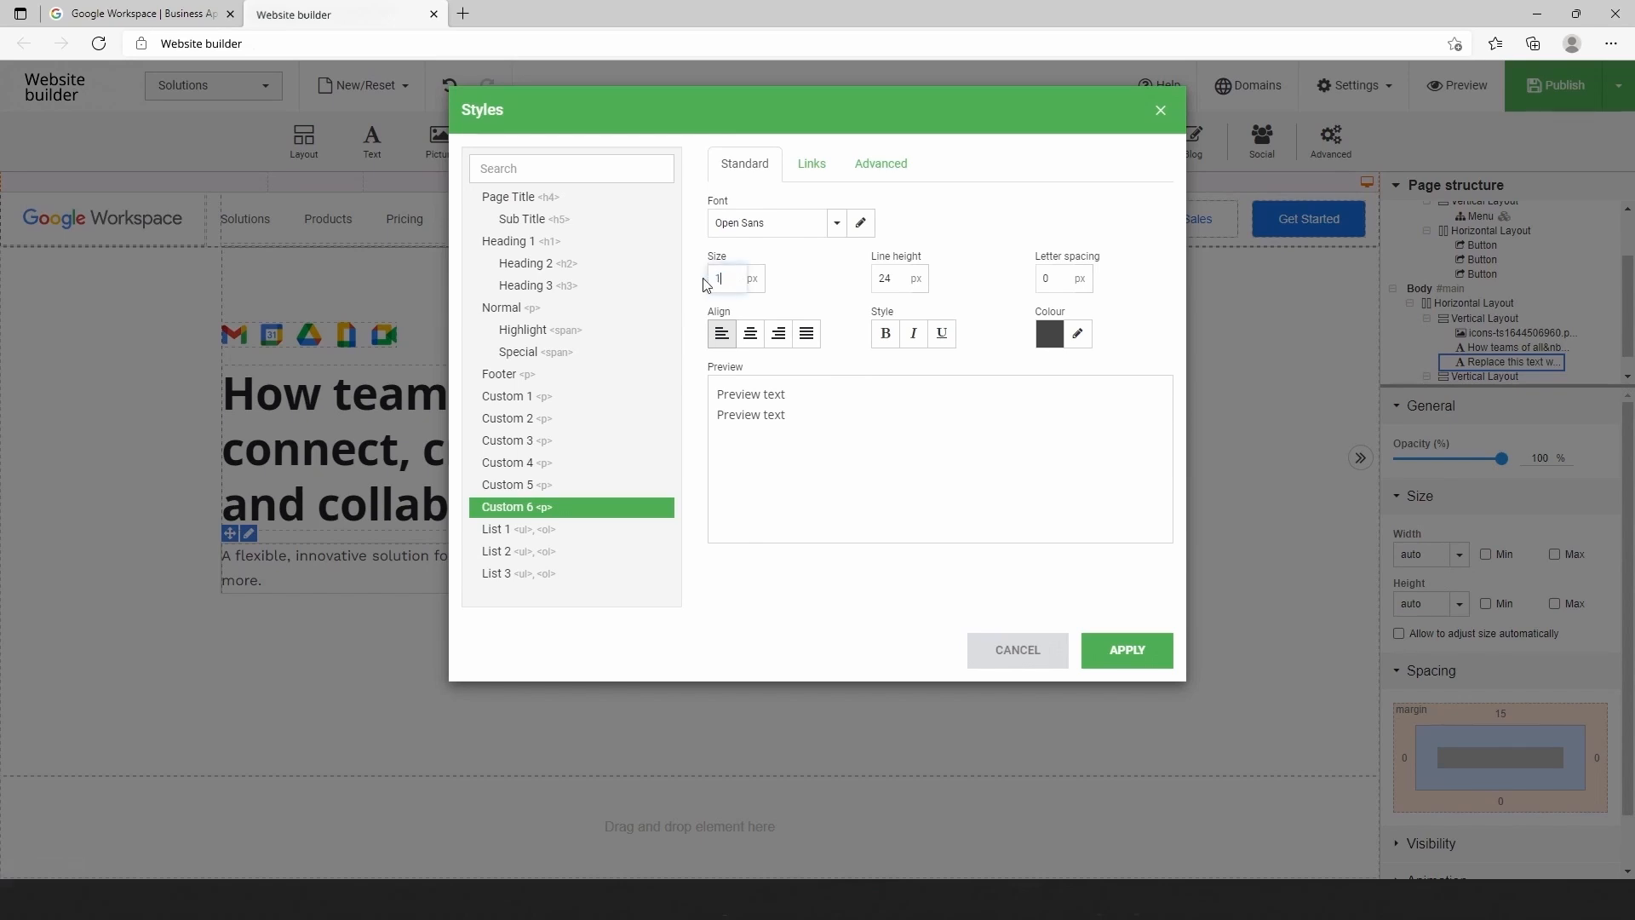
left_click_drag(887, 282, 861, 284)
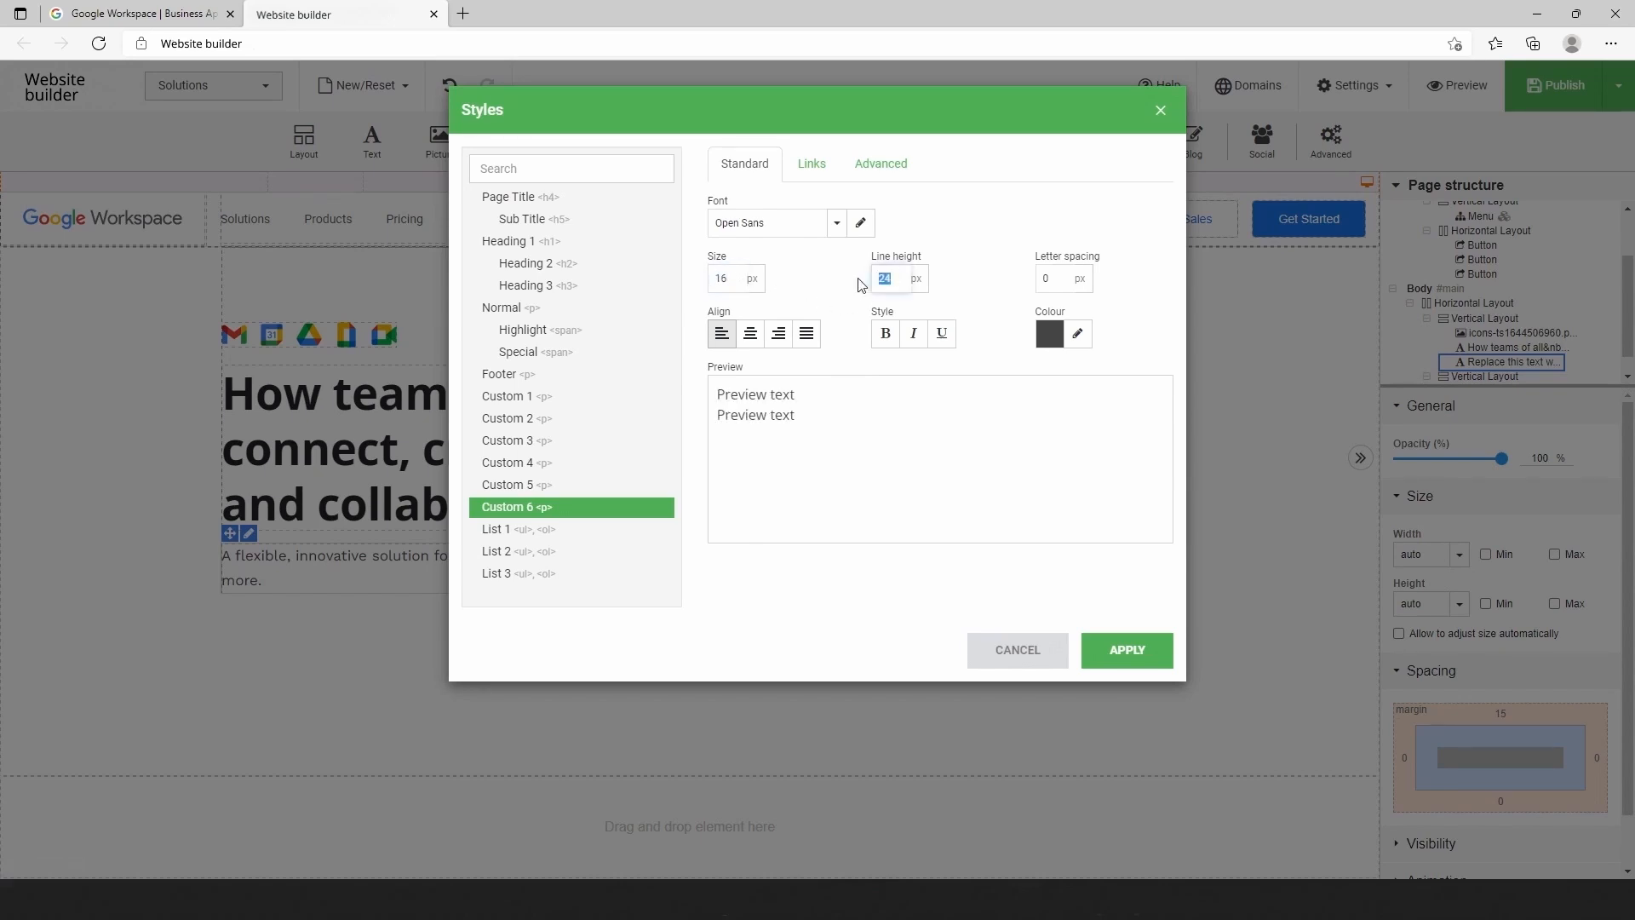
left_click_drag(1052, 276, 1037, 286)
Set the Custom 6 style's colour to the recent dark grey #202124 and apply the style changes
left_click(1077, 333)
left_click(822, 410)
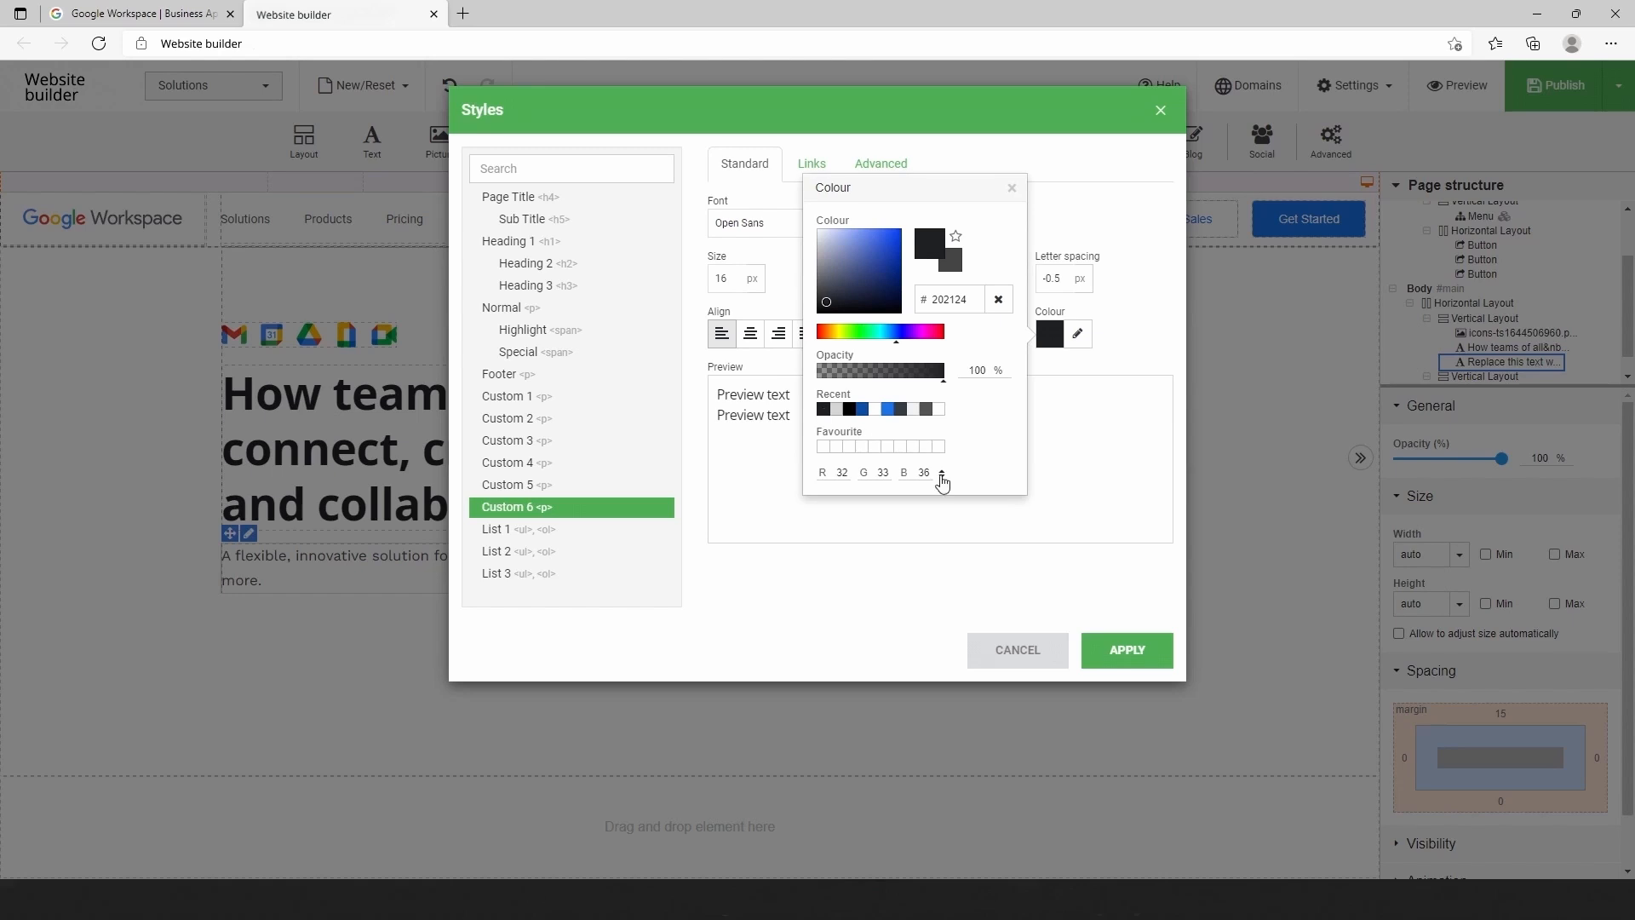
left_click(1077, 488)
left_click(1127, 651)
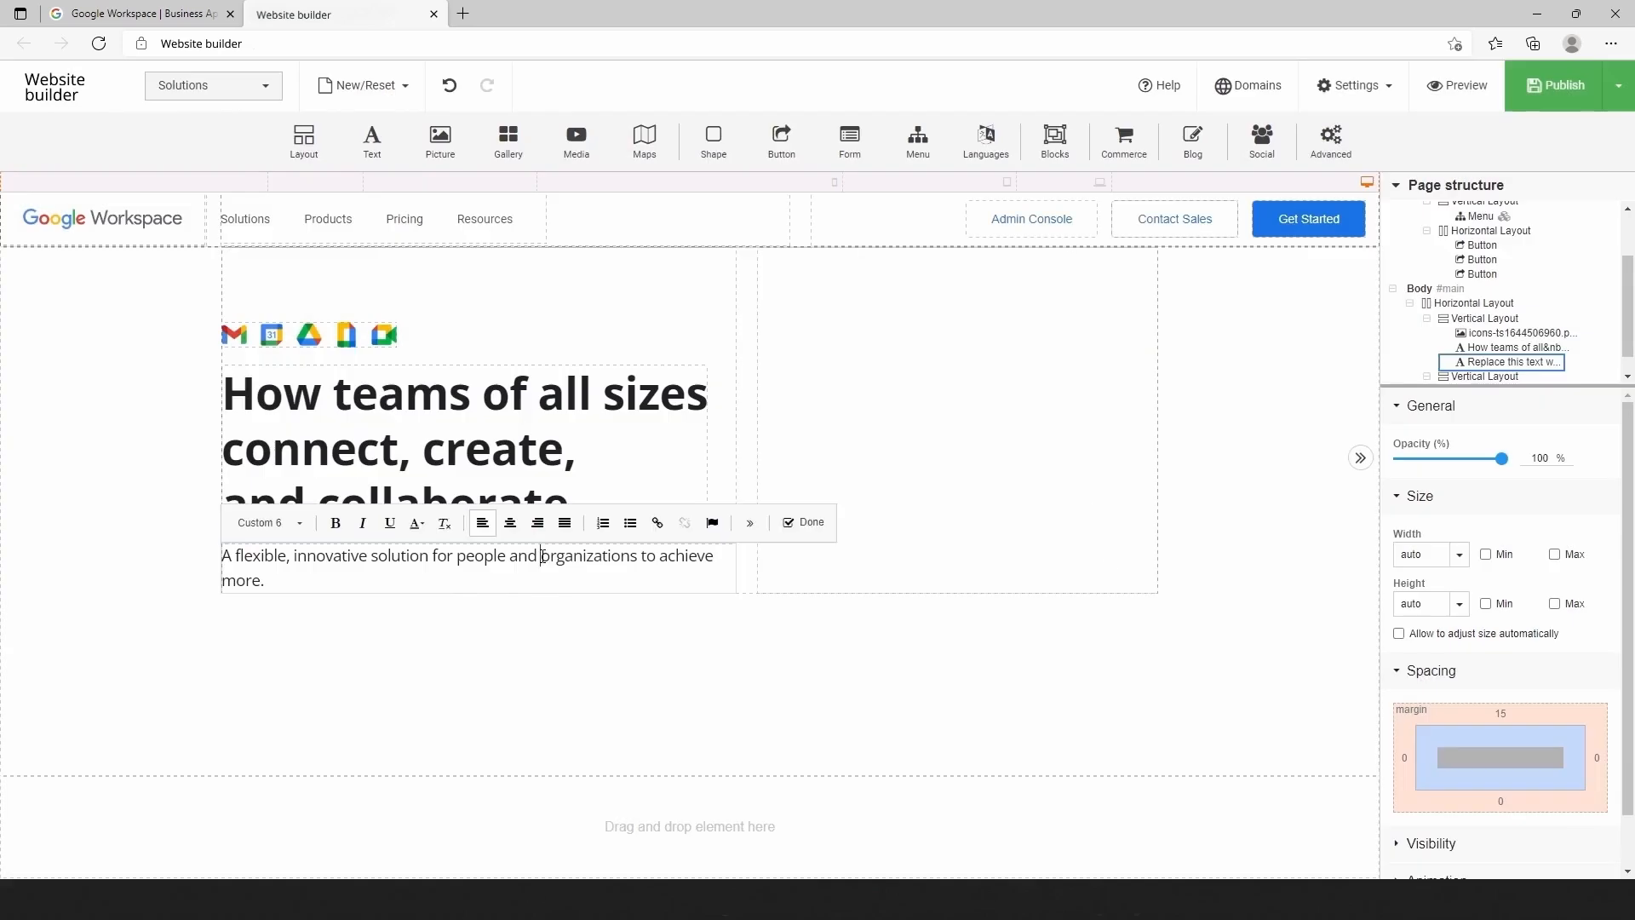
Insert a line break in the paragraph below the headline so that "organizations to achieve more." starts the second line
left_click(541, 562)
key("shift+Return")
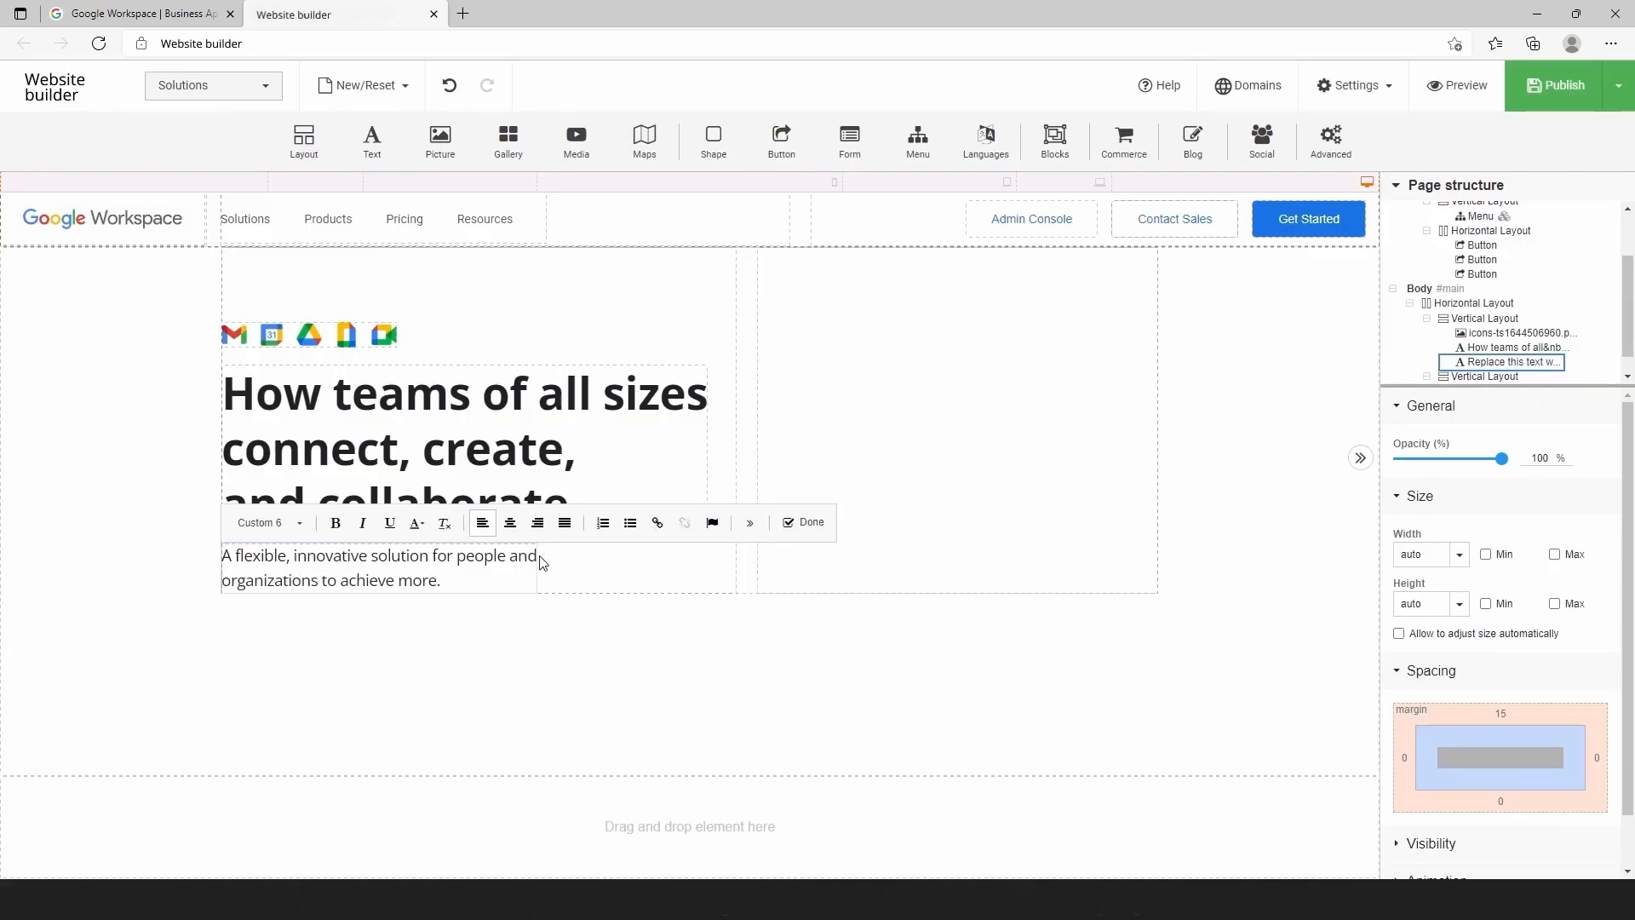
Duplicate the header's Get Started button and move the copy below the description paragraph in the hero section
right_click(1335, 219)
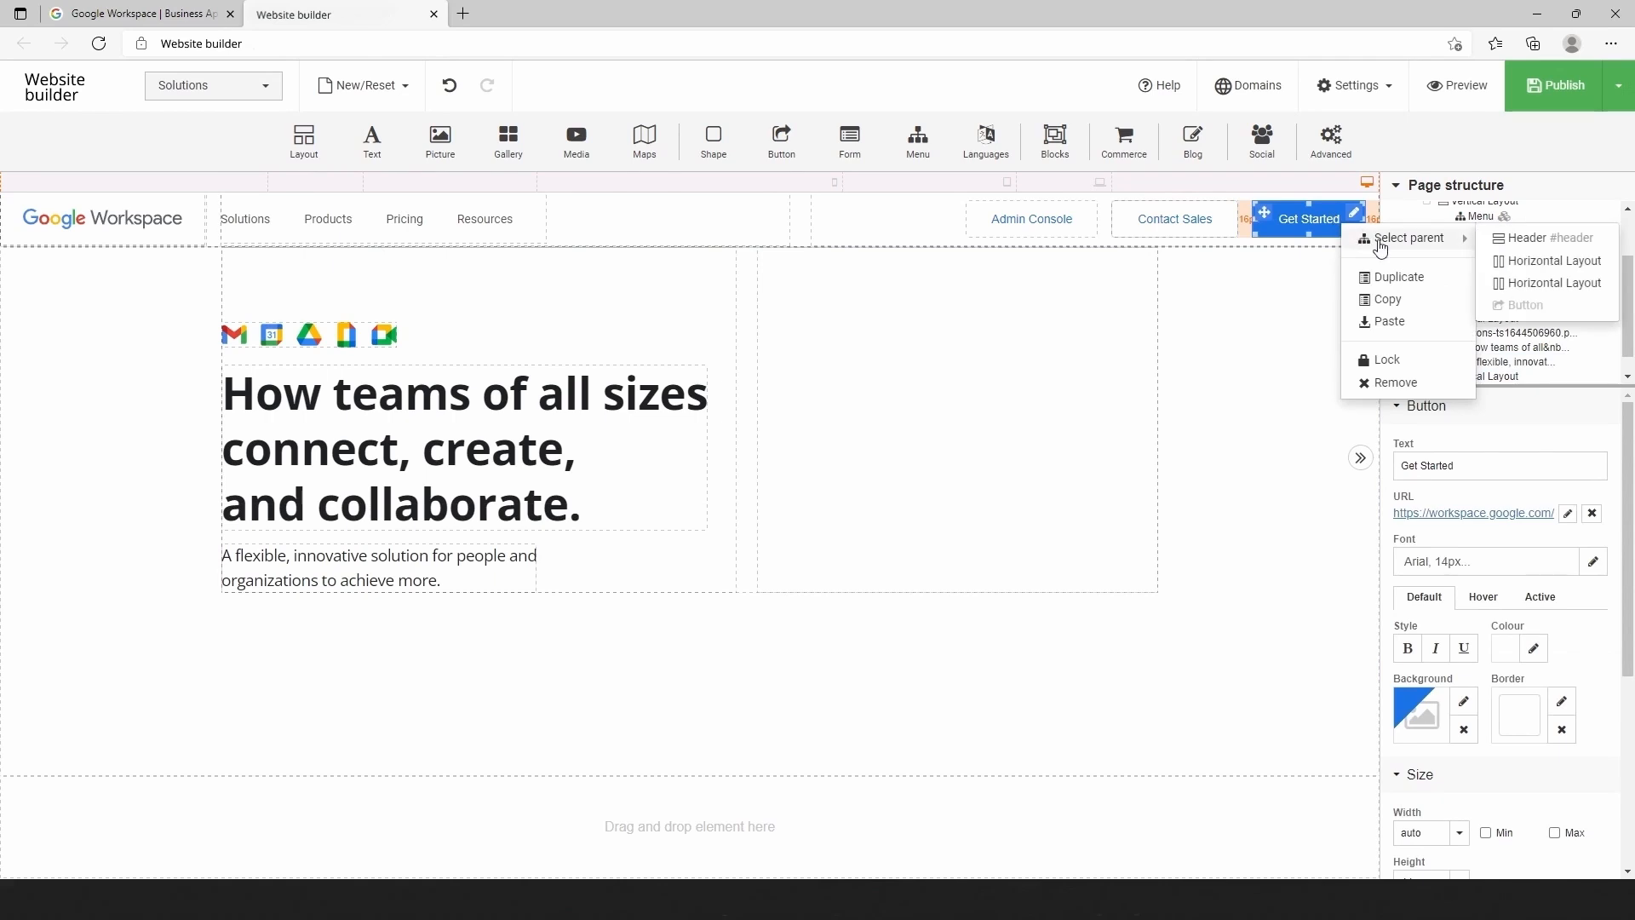
left_click(1396, 274)
left_click_drag(1168, 219, 393, 588)
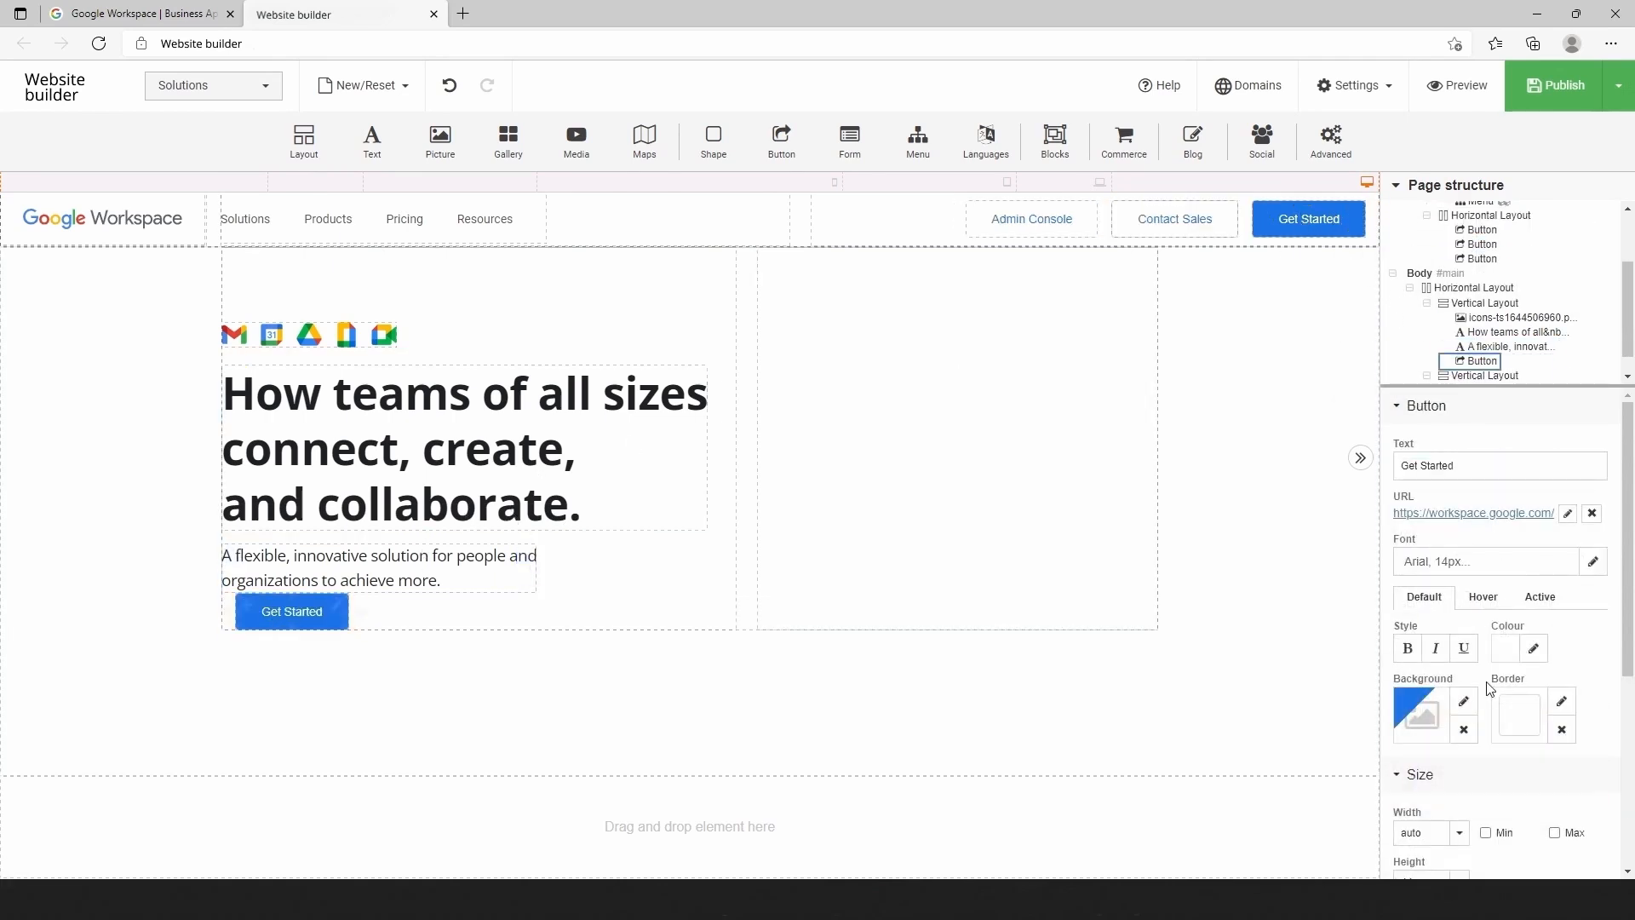
Set the hero Get Started button's left and right margins to 0 and its top margin to 25
scroll(1503, 712, "down", 4)
left_click(1397, 717)
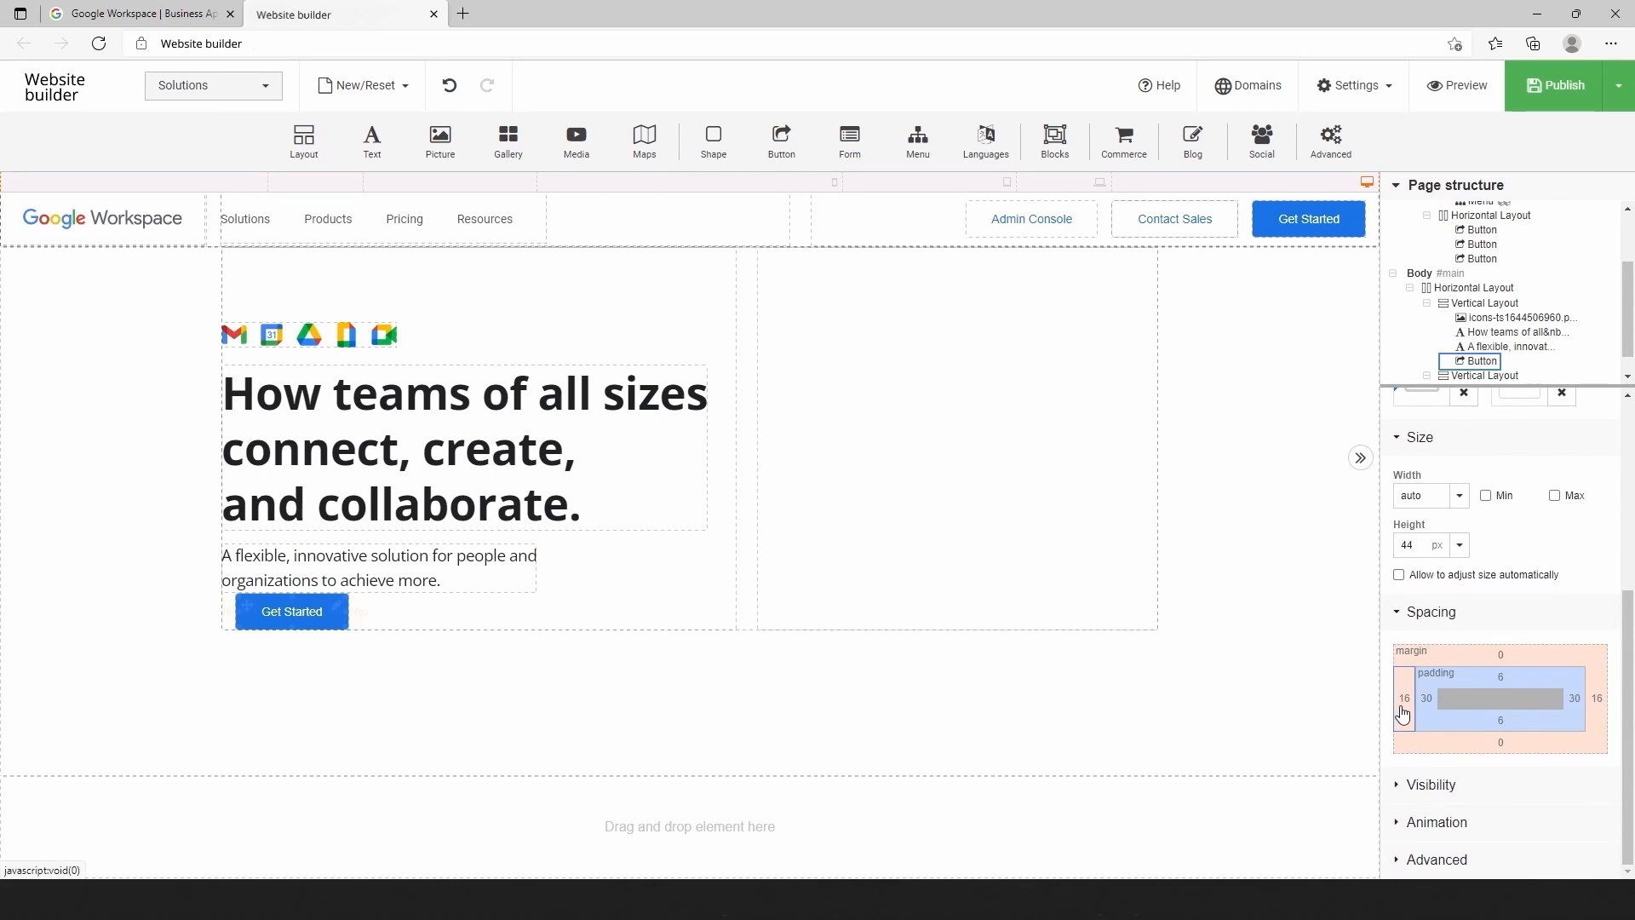
type("0")
left_click(1595, 714)
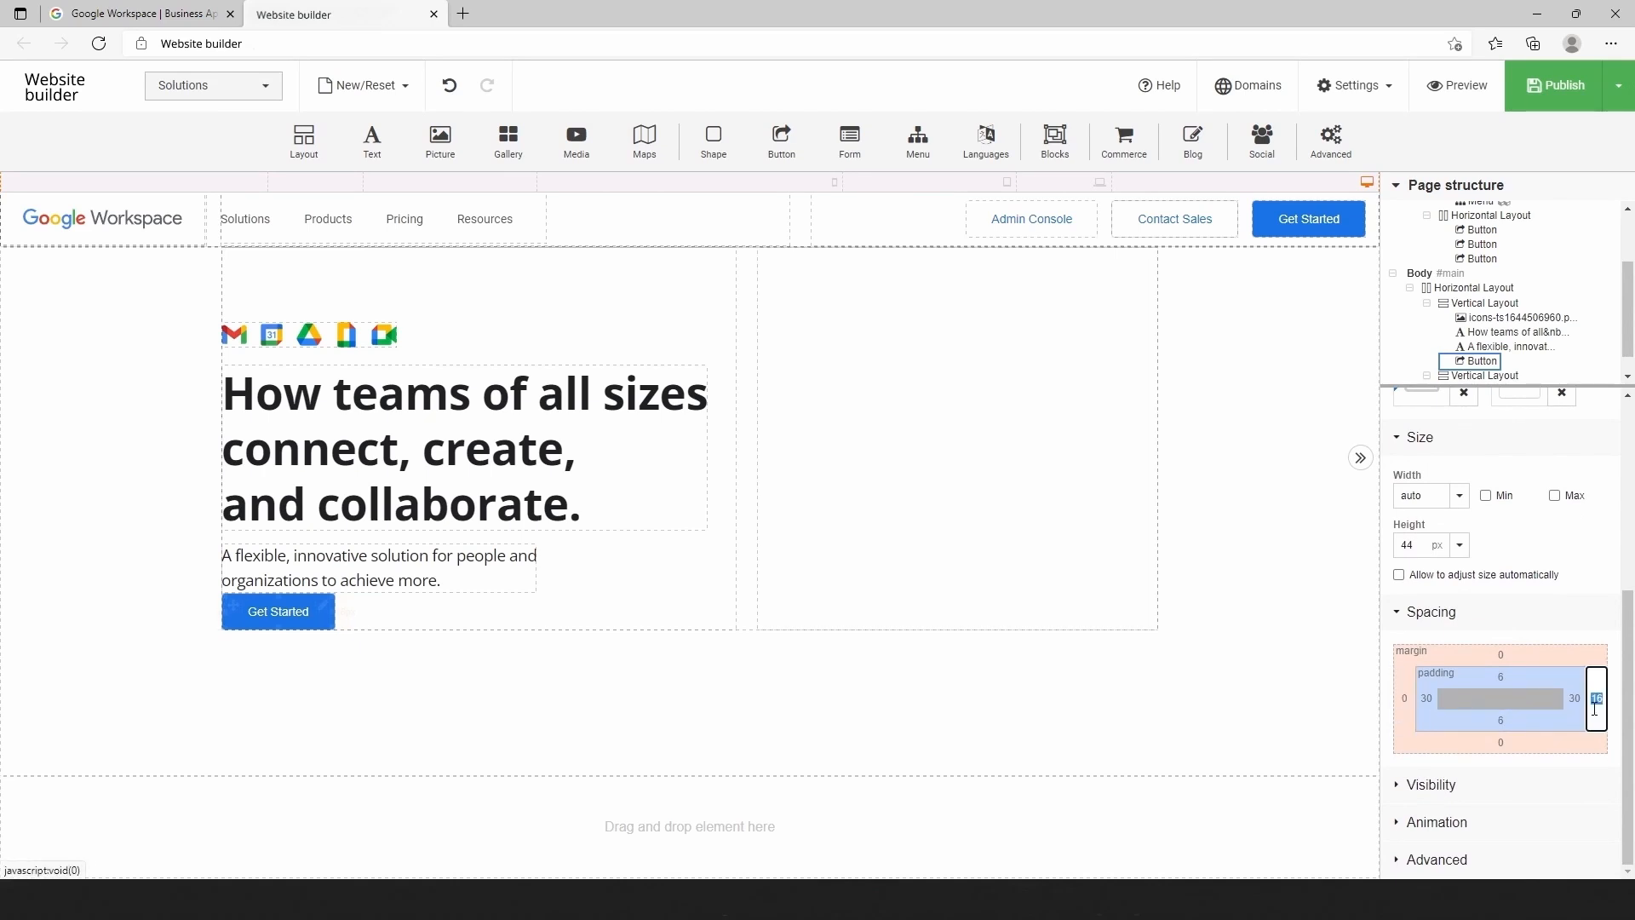
type("0")
left_click(1517, 652)
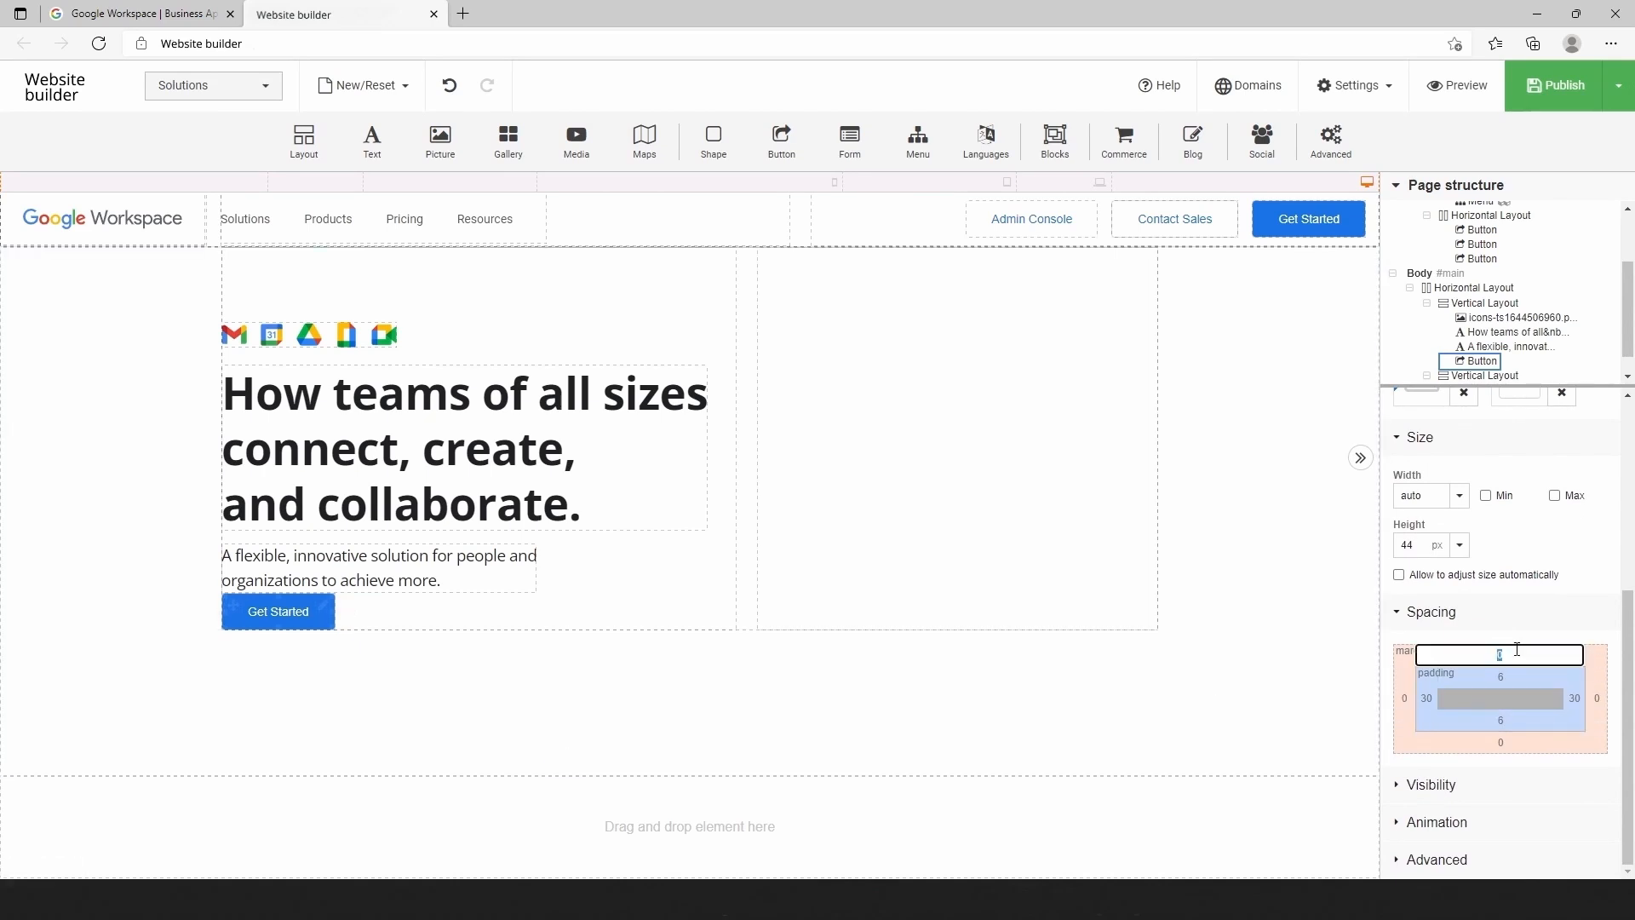
type("25")
key("Return")
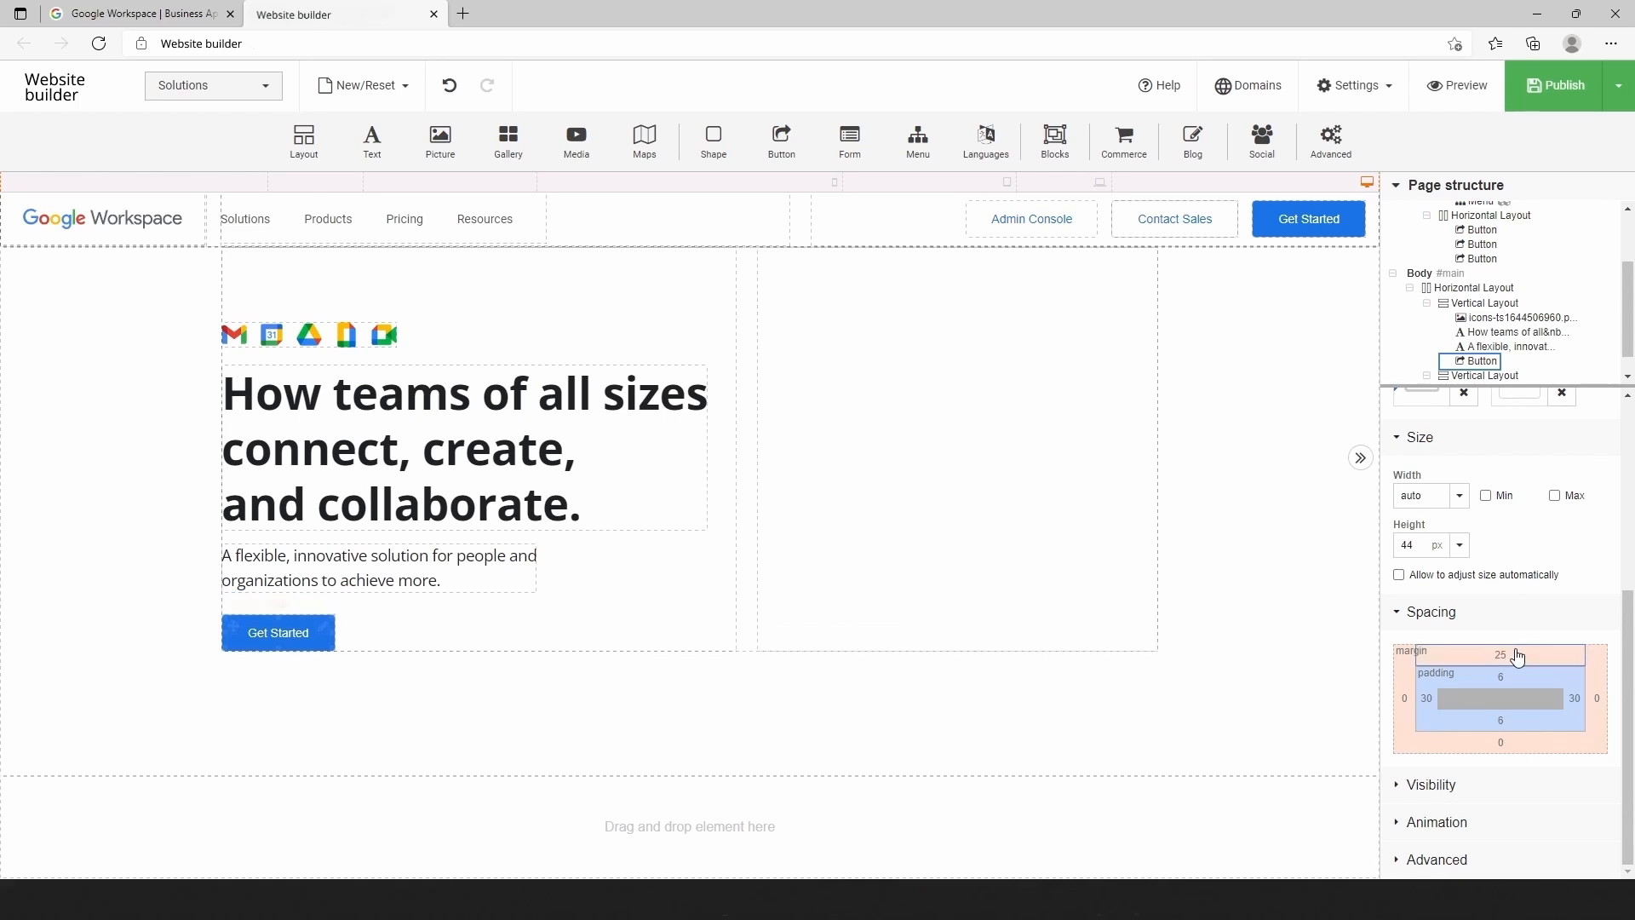
Add a picture to the hero's empty second column, uploading and selecting the workspace_motion_still file
left_click(873, 606)
left_click_drag(440, 140, 809, 393)
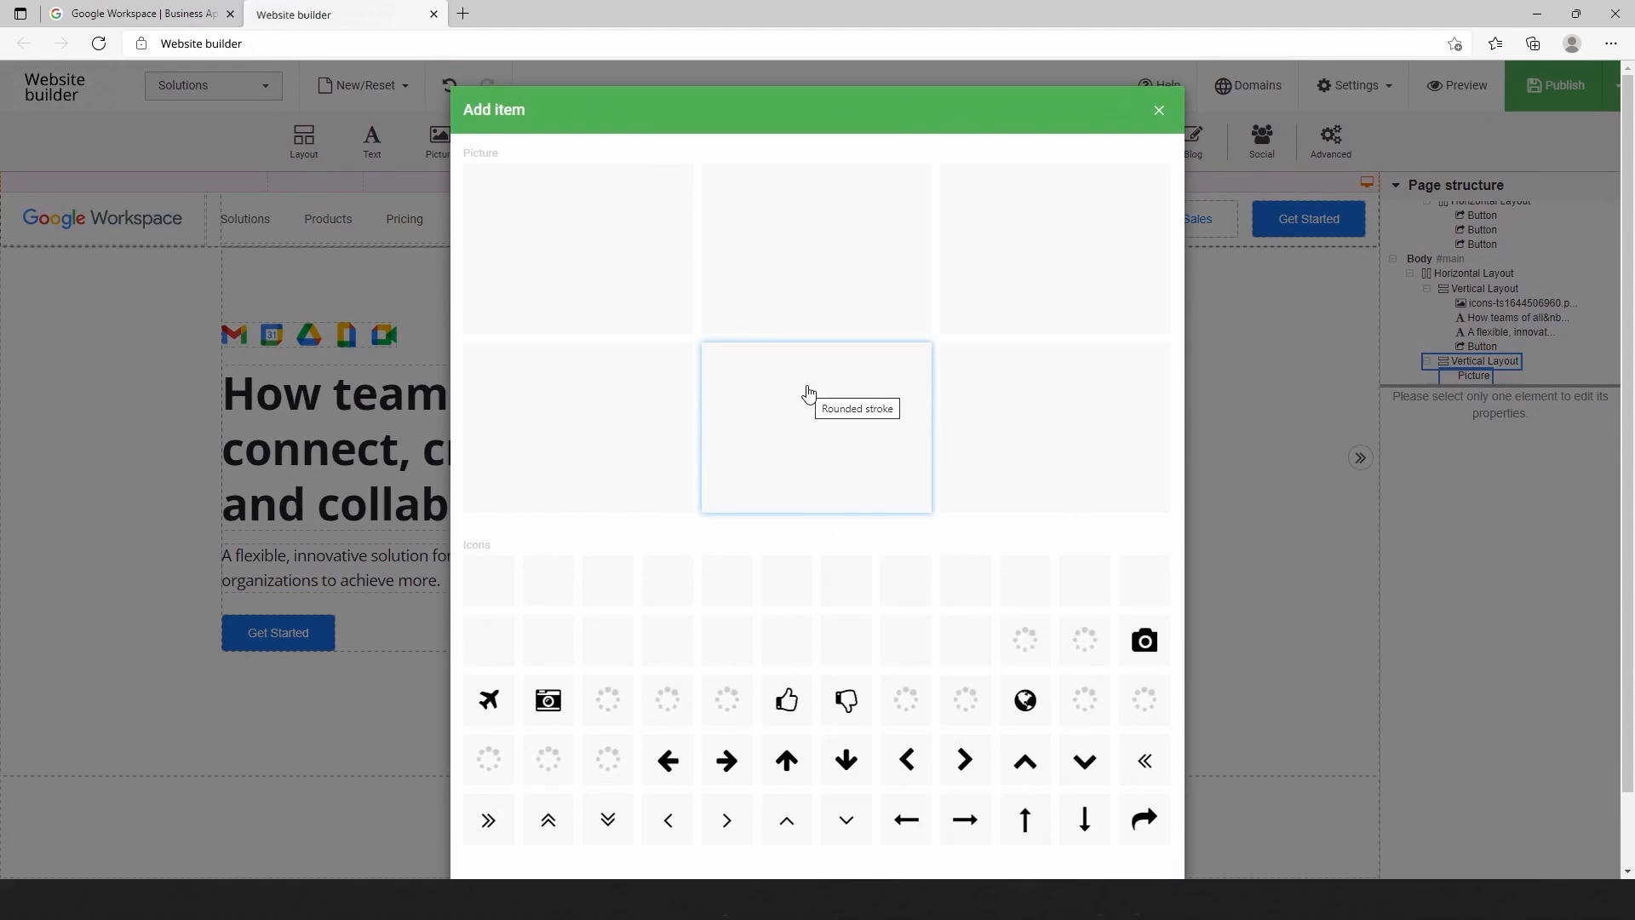
left_click(658, 300)
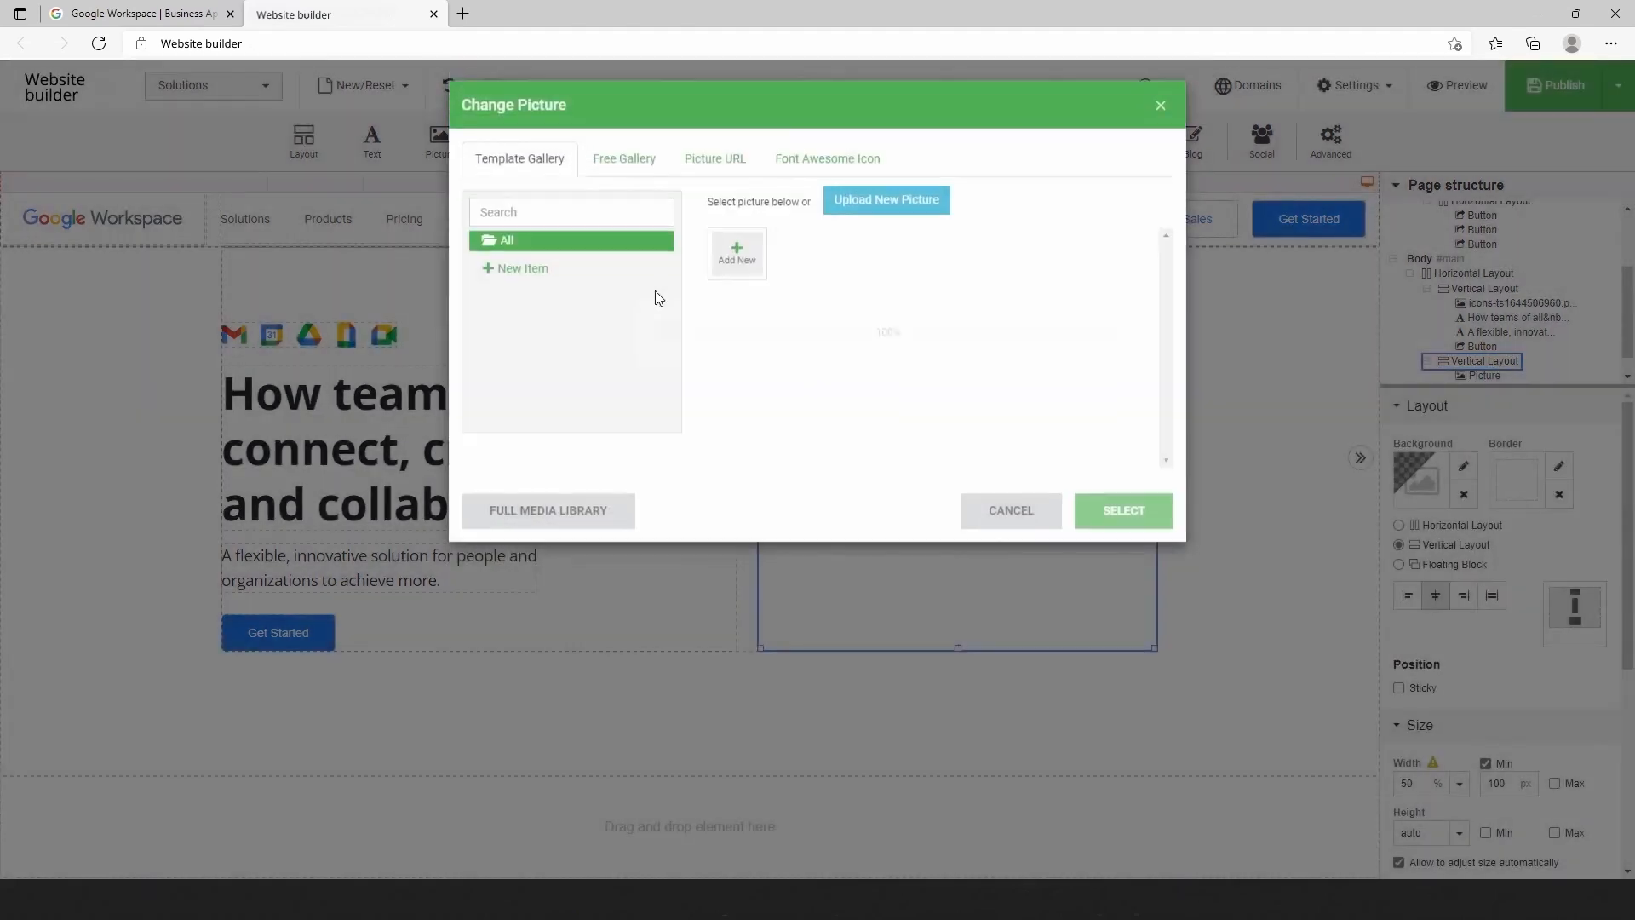
left_click(734, 289)
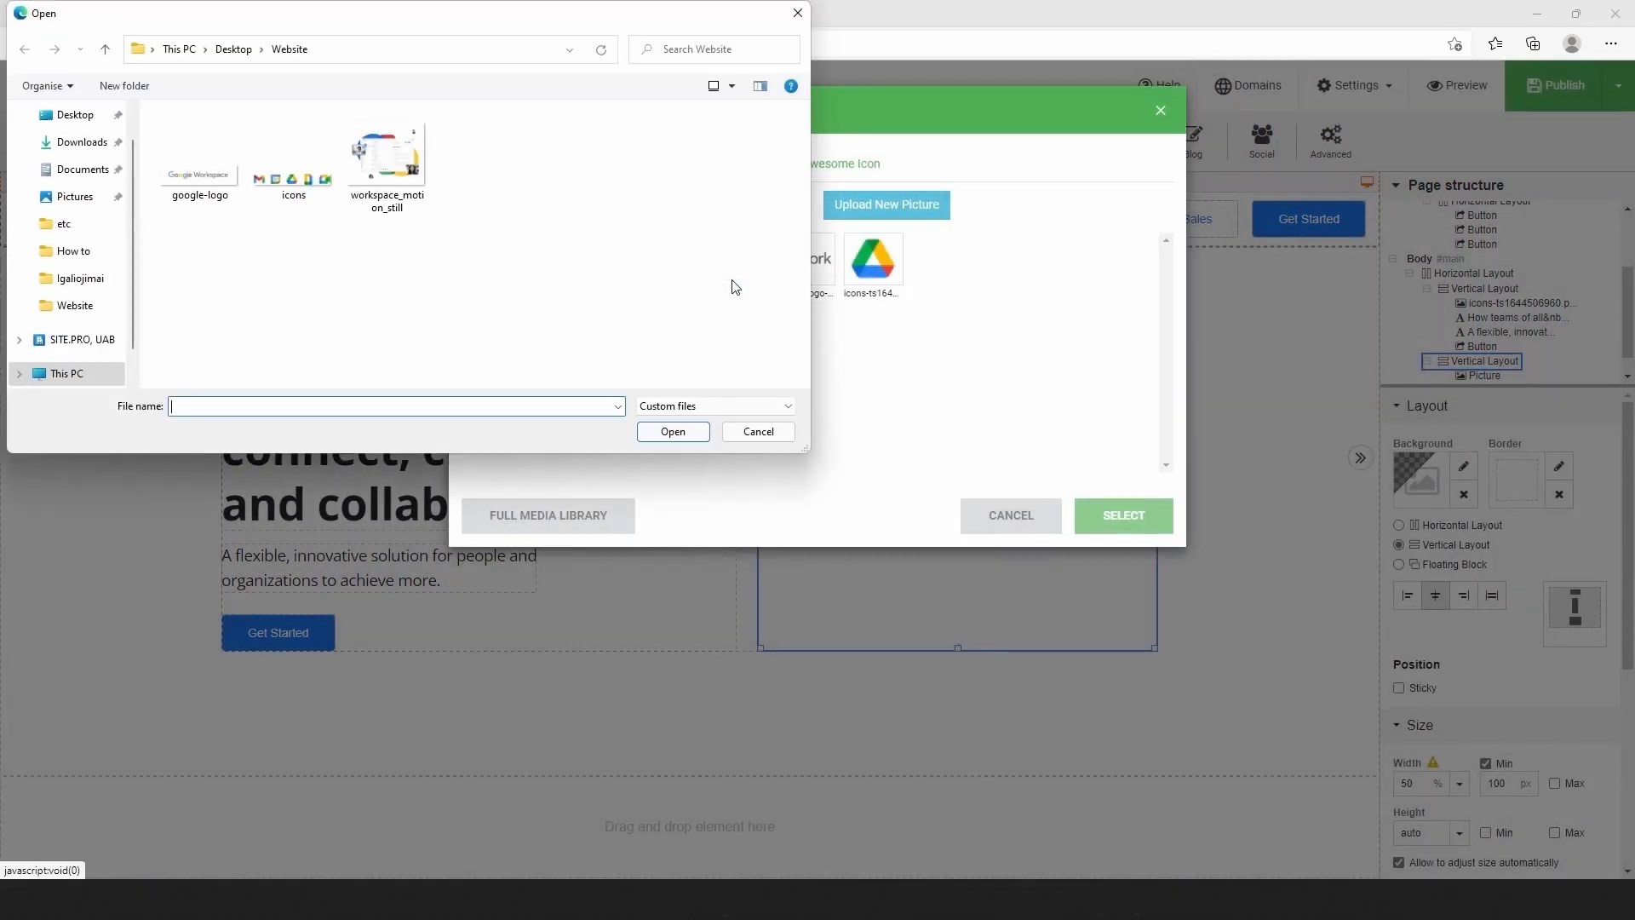
left_click(403, 183)
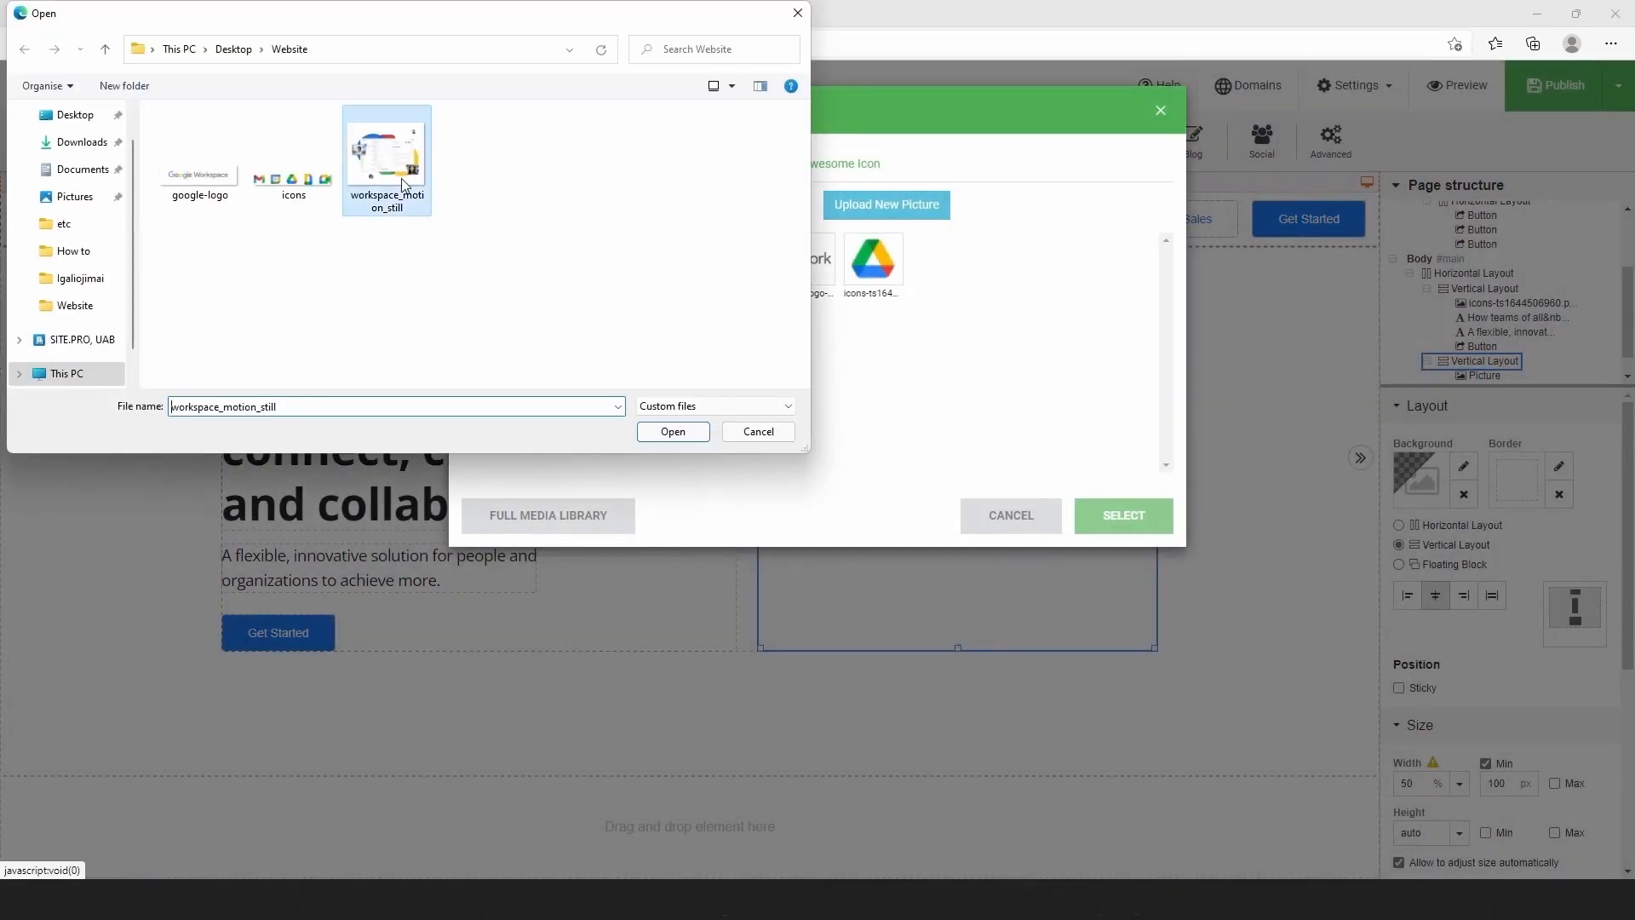
left_click(672, 431)
left_click(1124, 515)
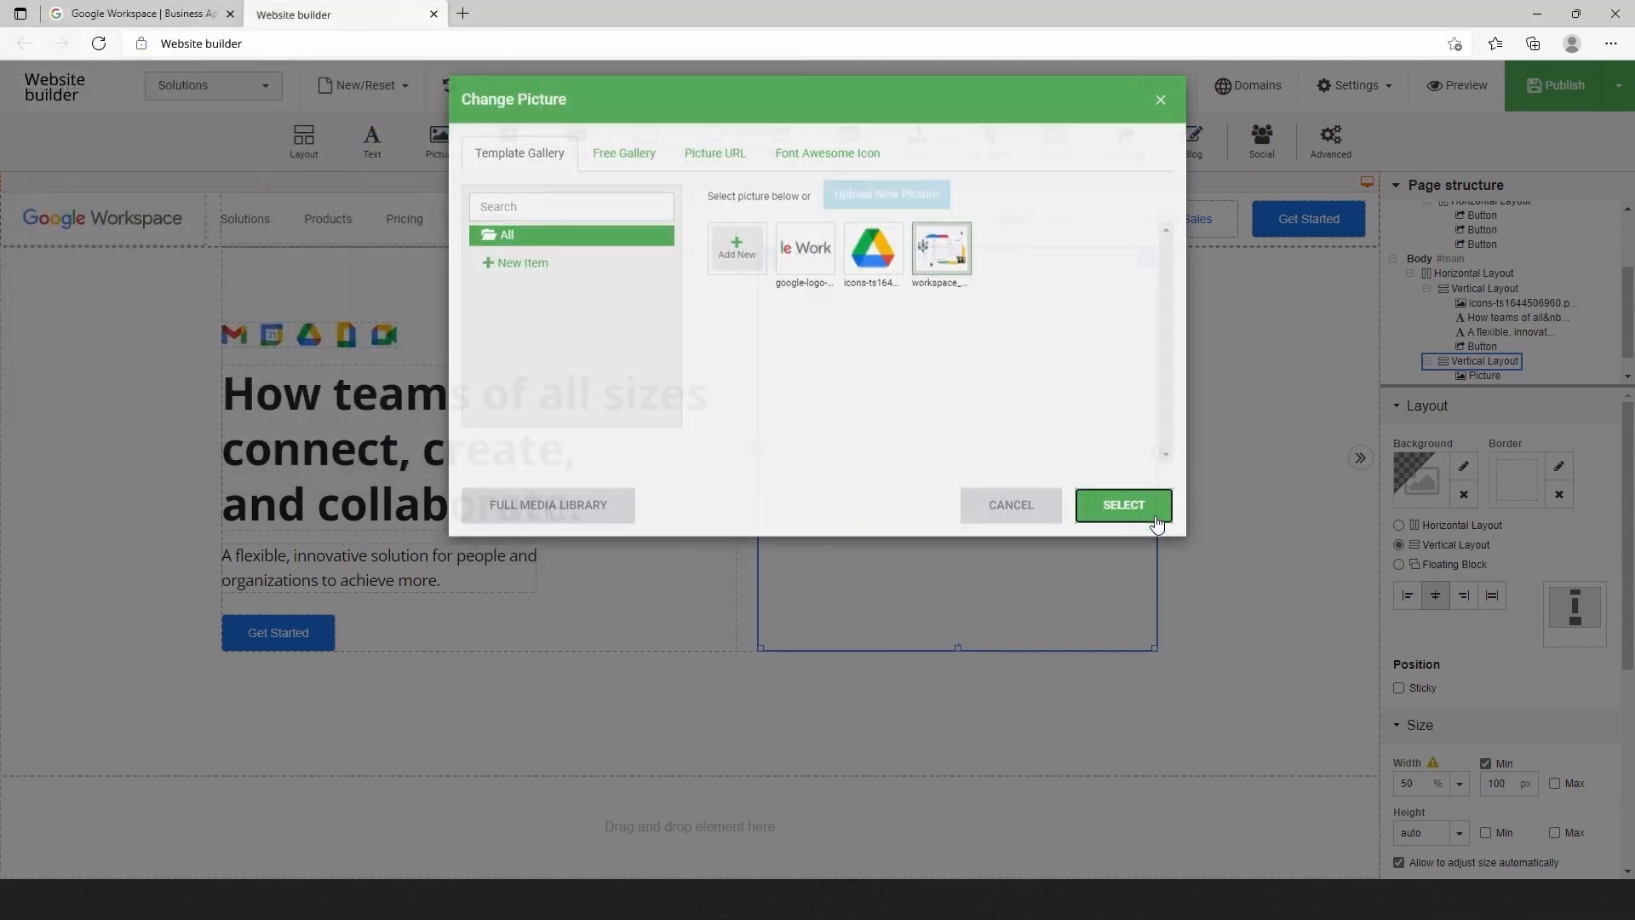
Change the layout holding the hero picture to a horizontal layout and align its content to the bottom
left_click(1514, 375)
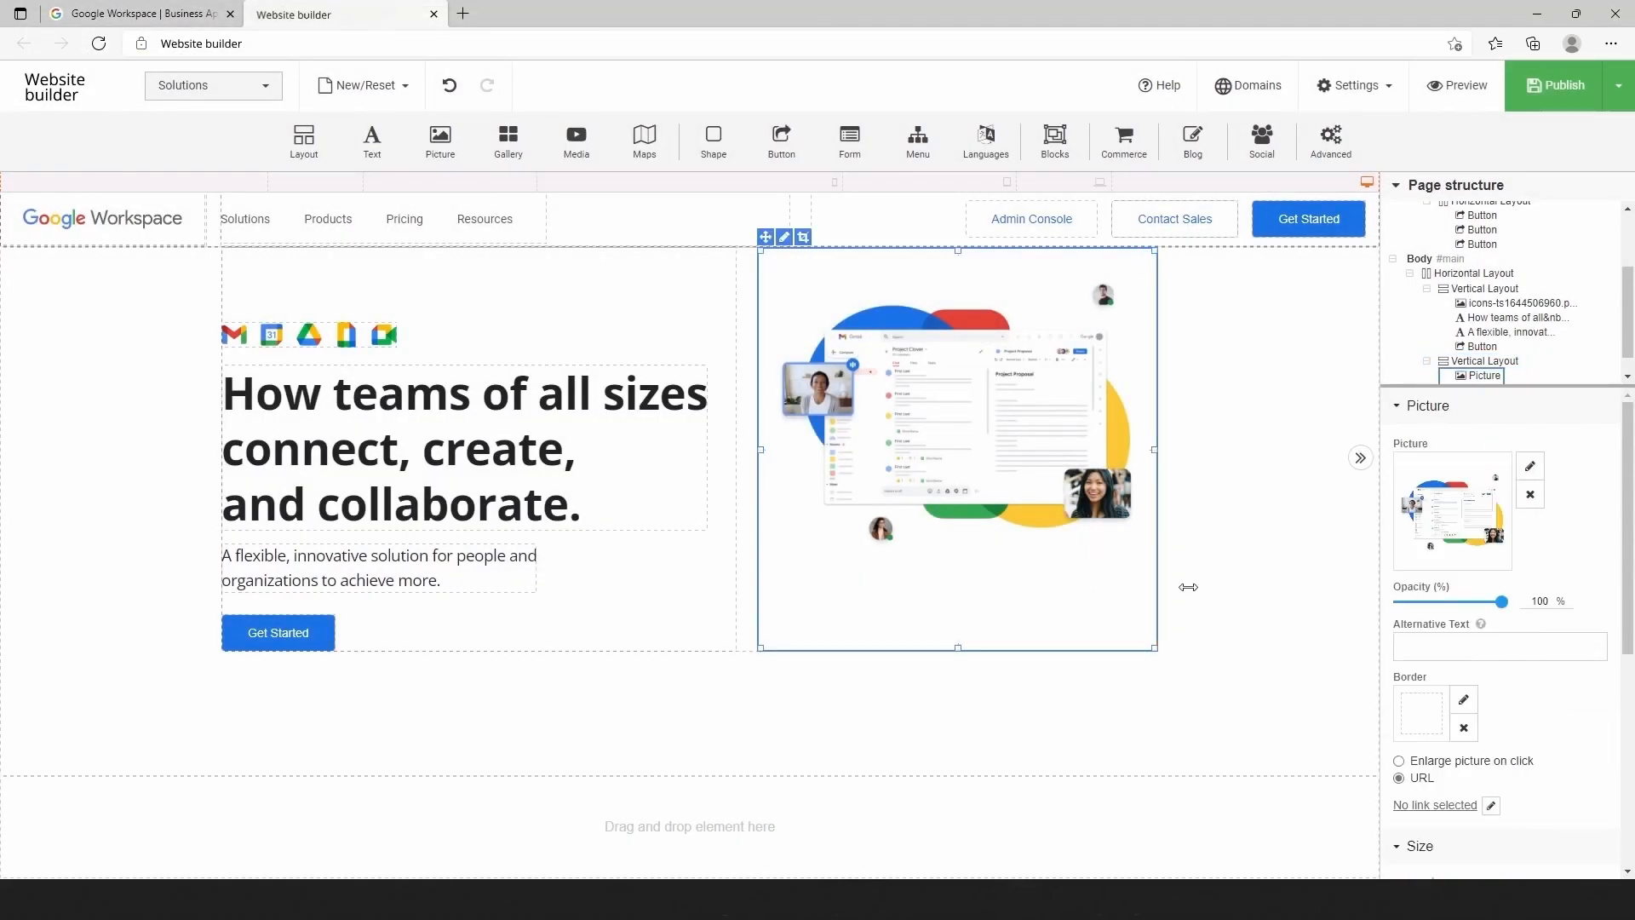
left_click(1491, 361)
left_click(1401, 527)
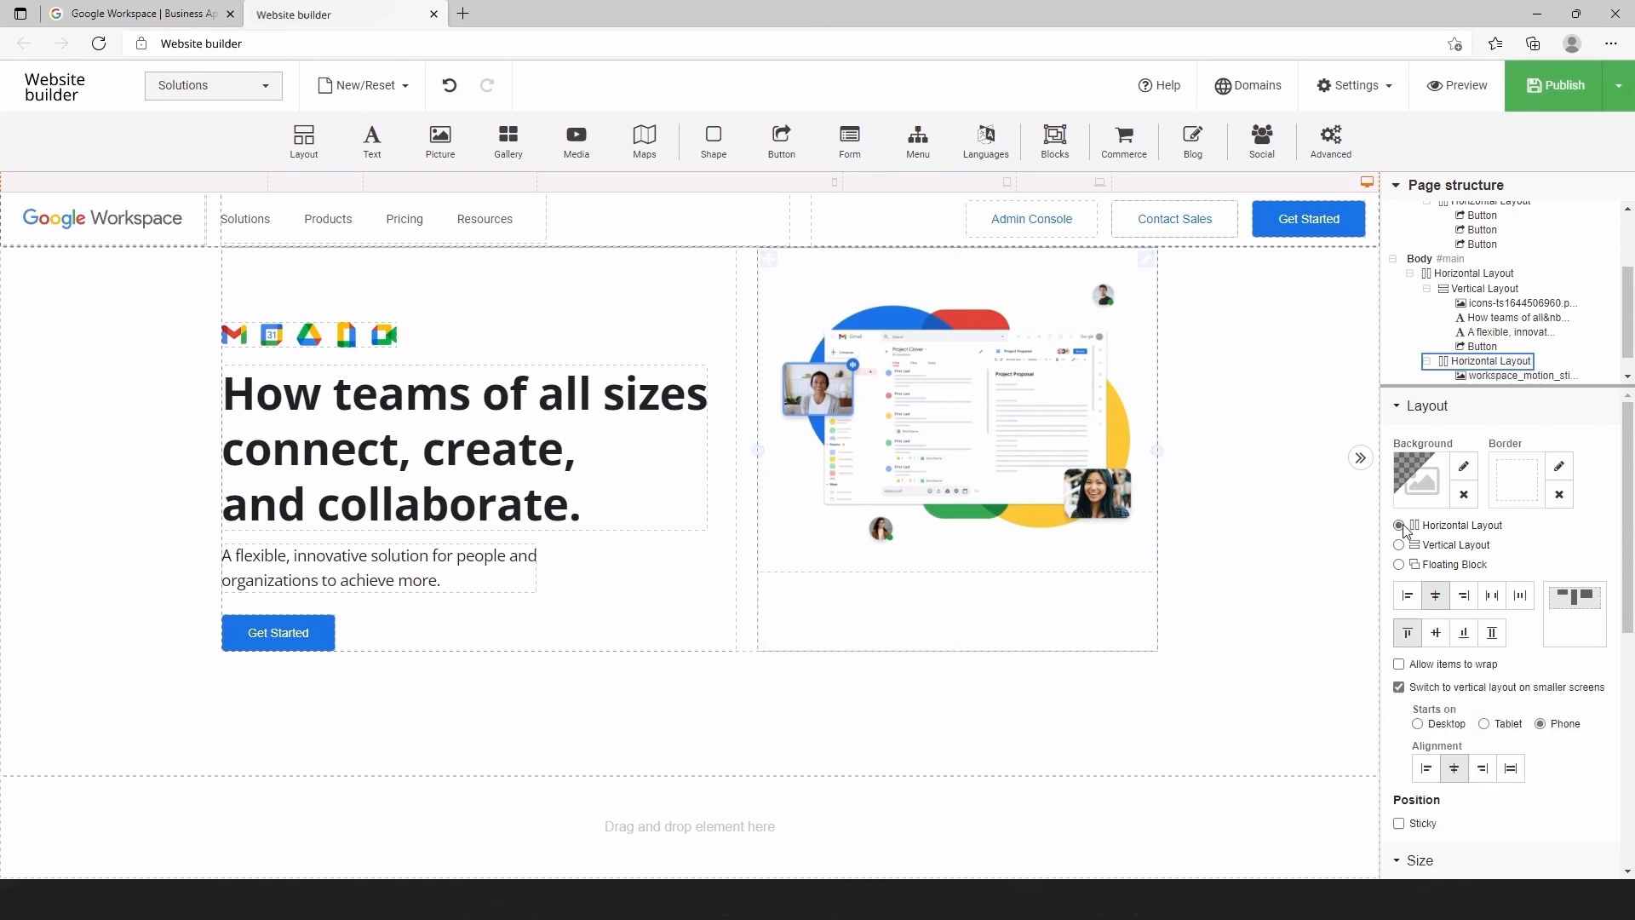
left_click(1464, 633)
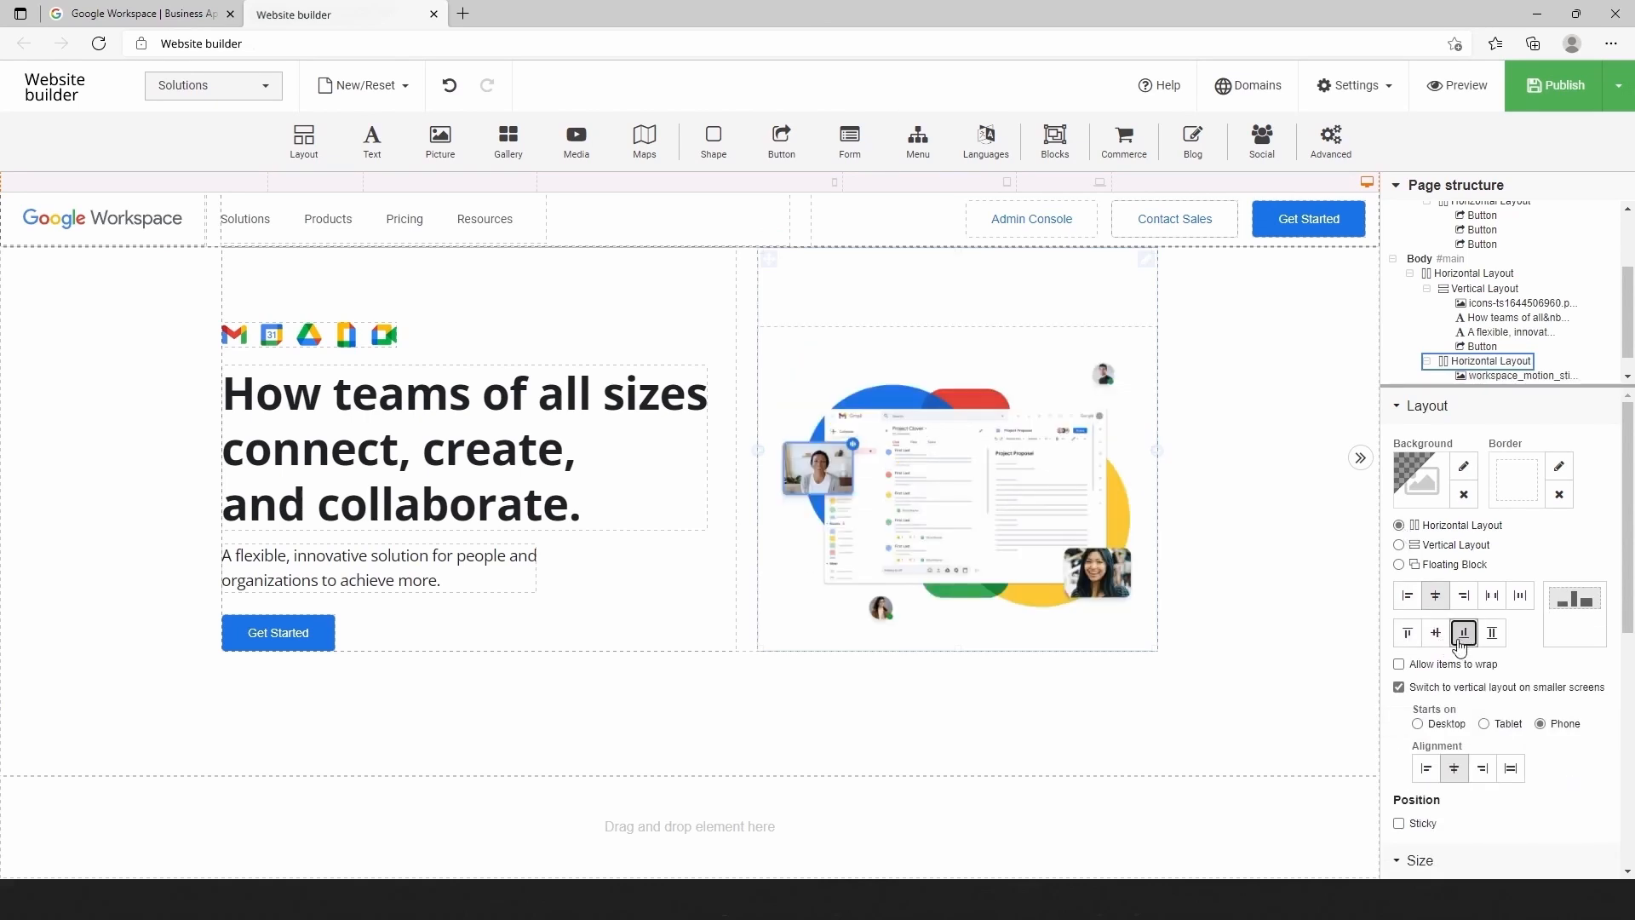
left_click(1217, 741)
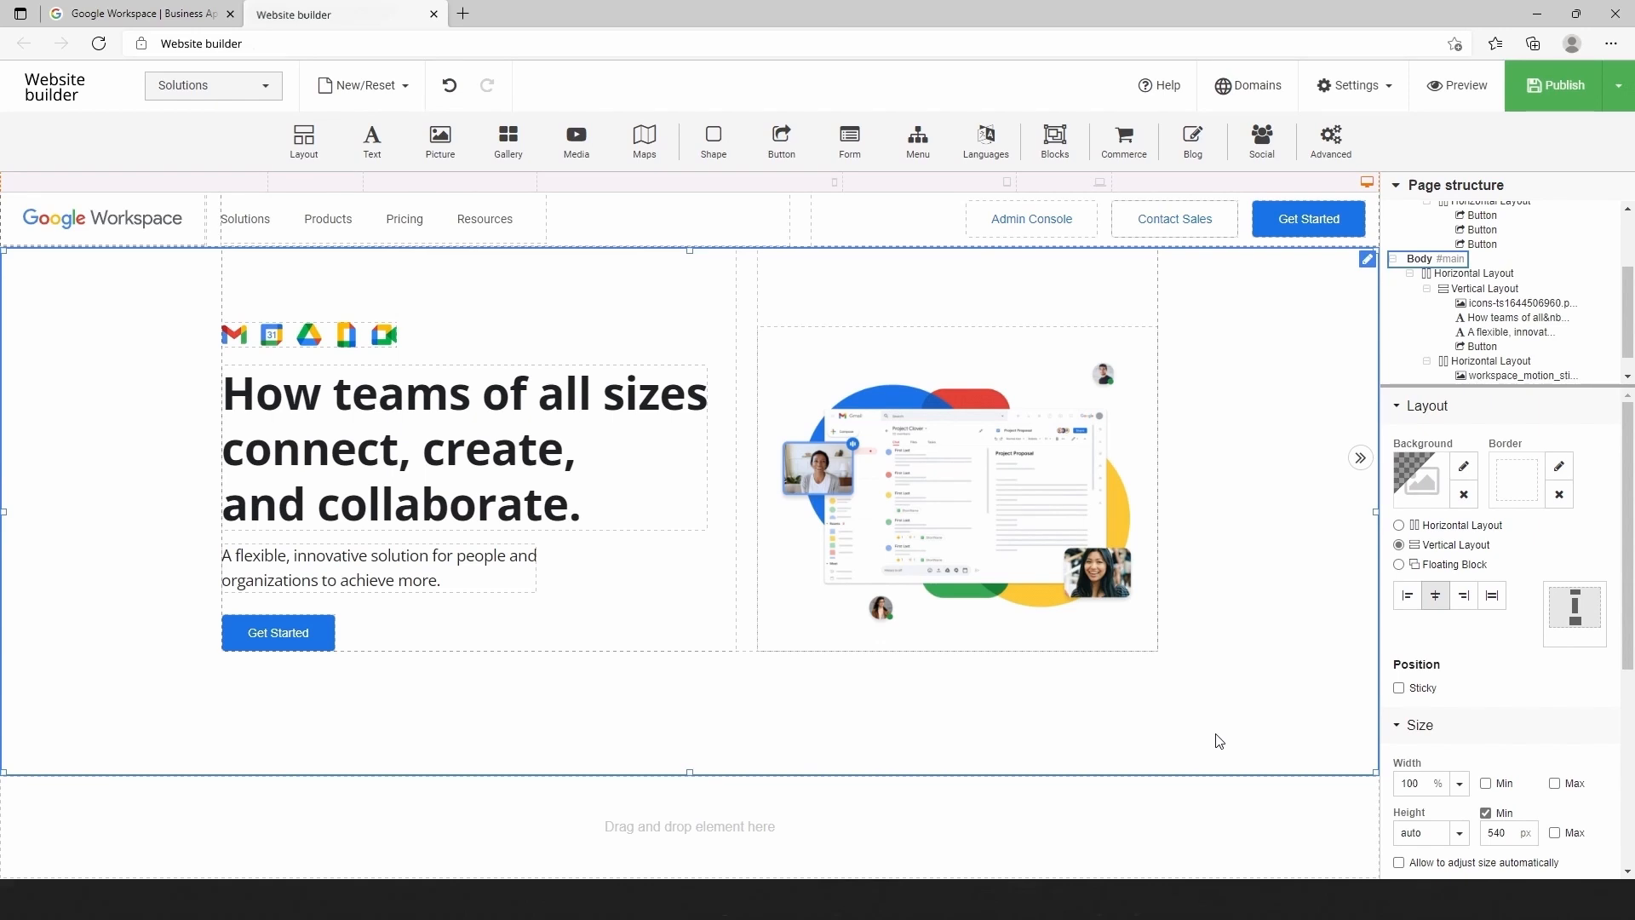
Preview the page and compare its header and hero section with the original Google Workspace page
left_click(1457, 85)
left_click(100, 14)
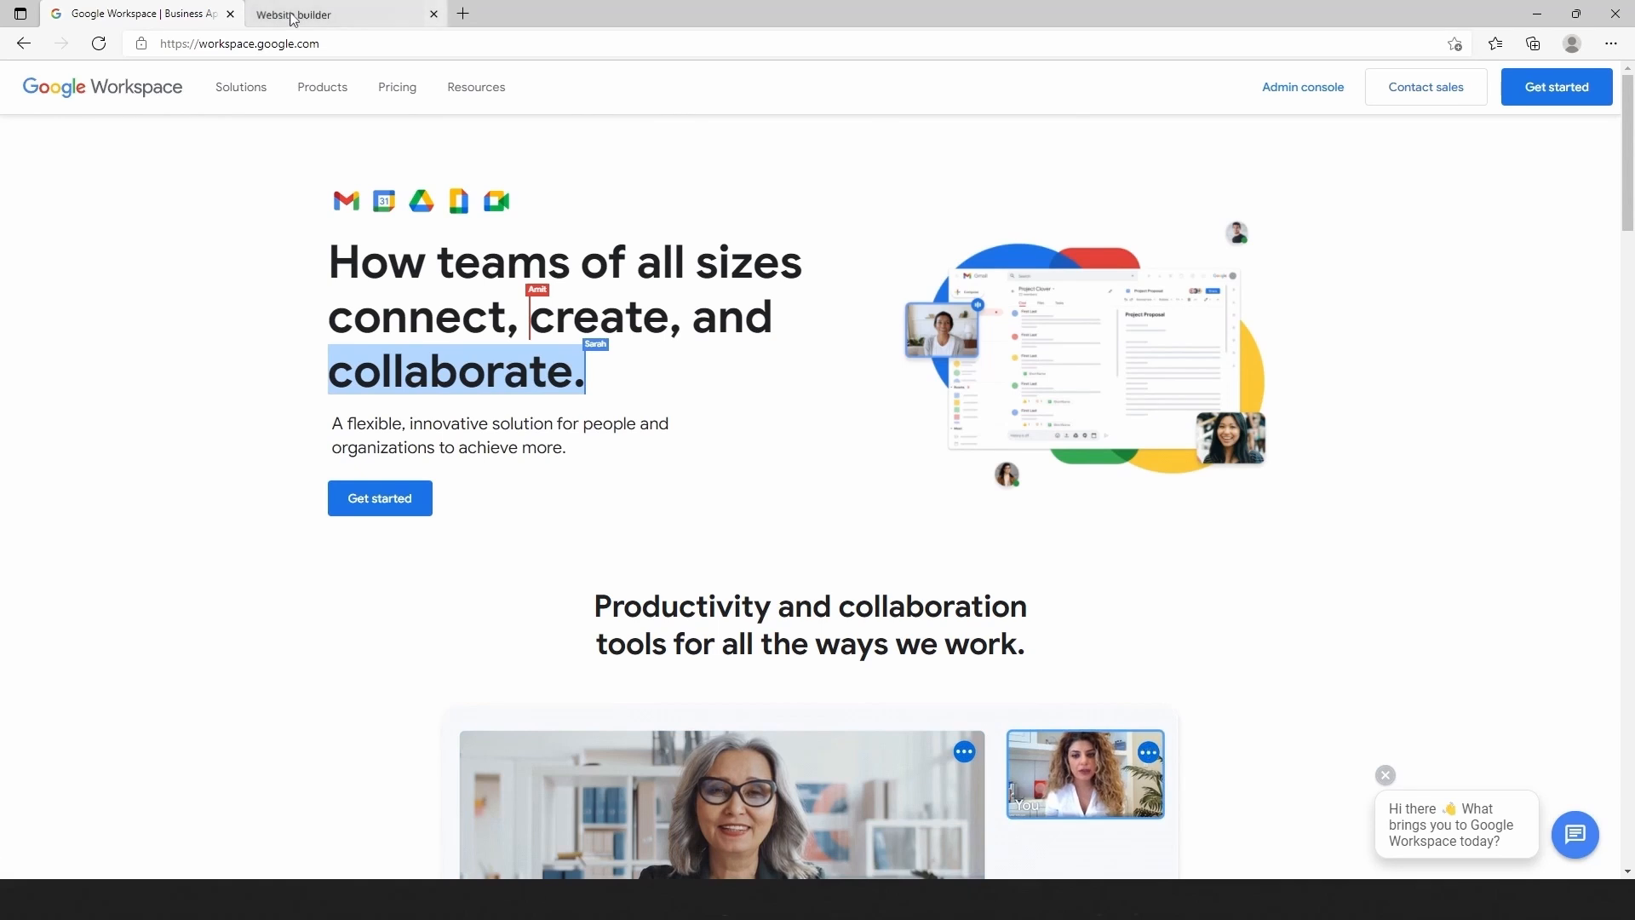
left_click(292, 17)
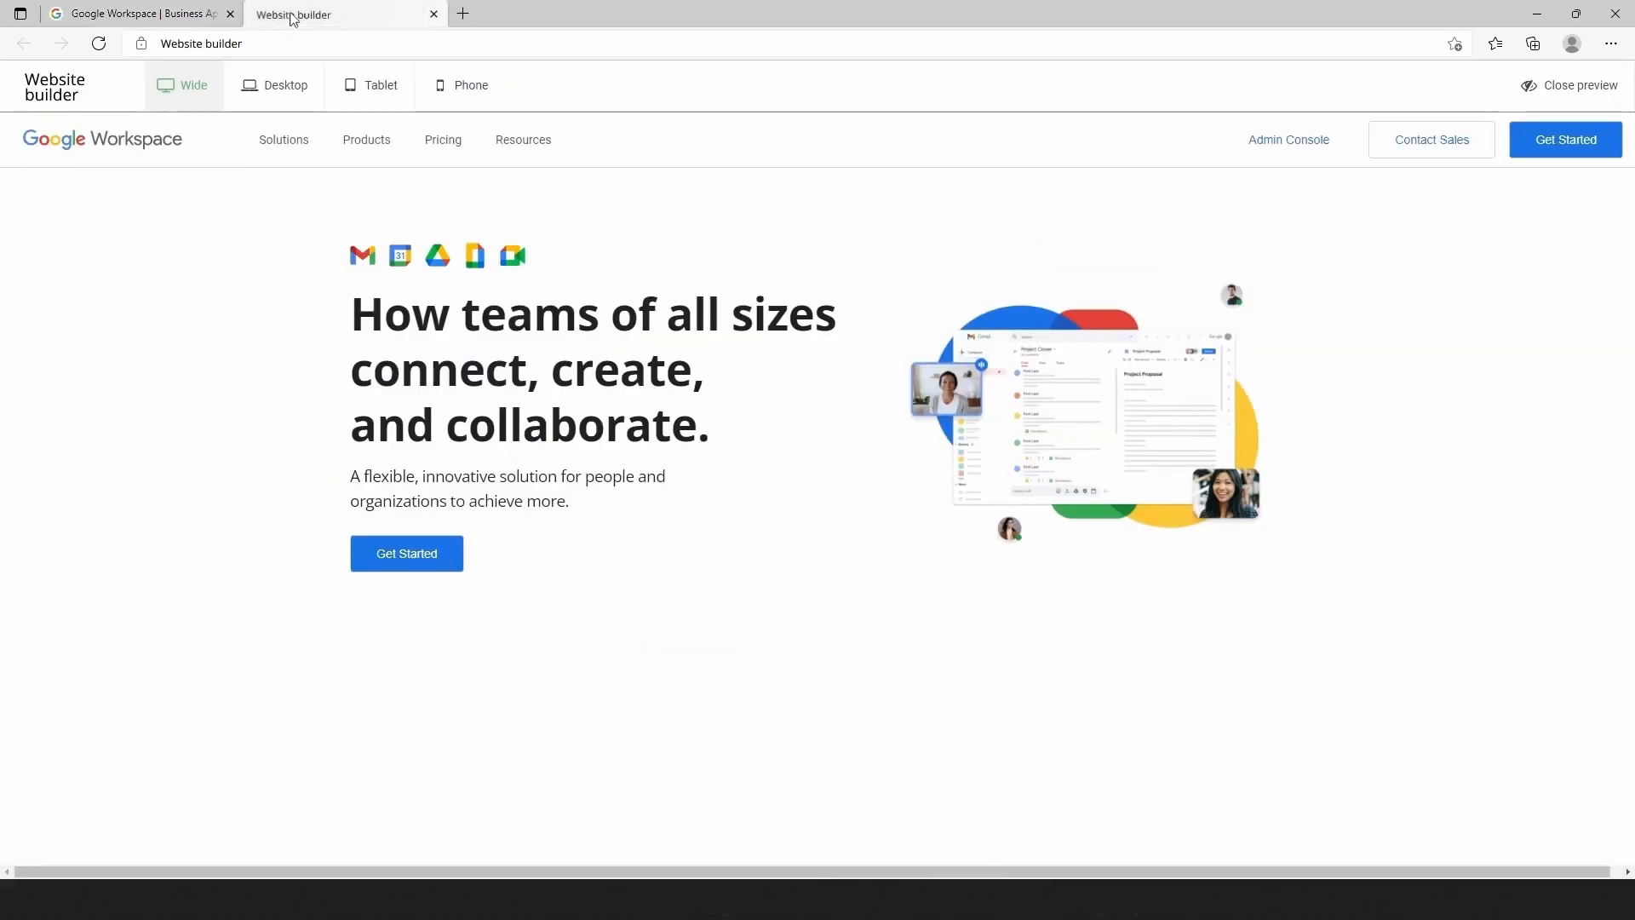
left_click(1547, 87)
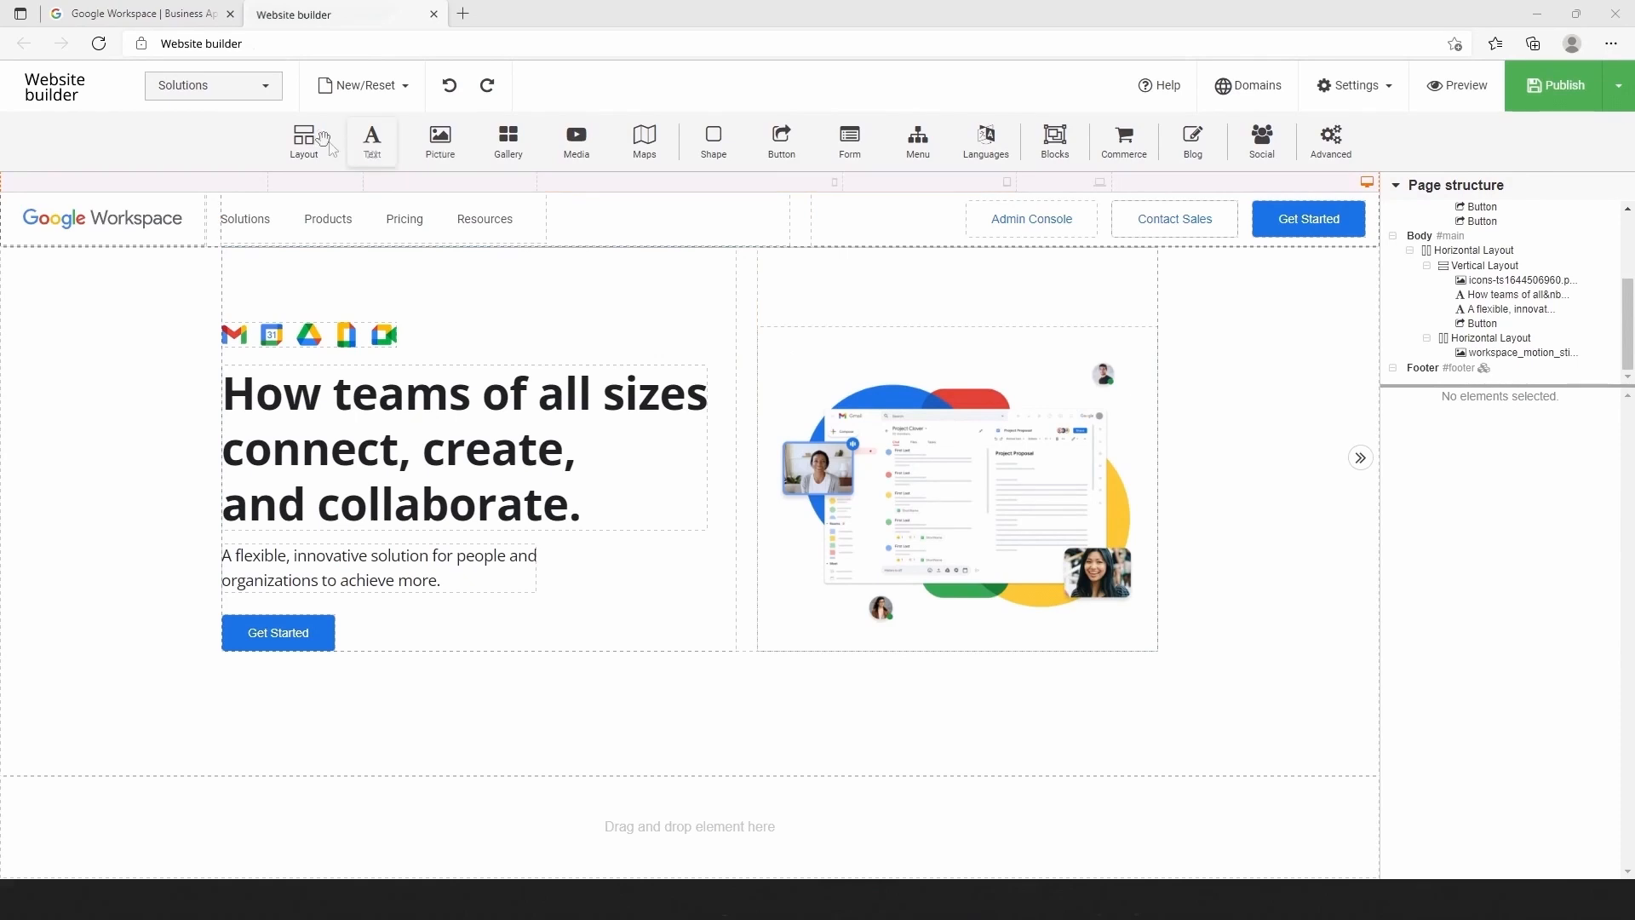
Add a single-block layout below the hero section and limit its maximum width to 1100 px
left_click_drag(317, 139, 604, 688)
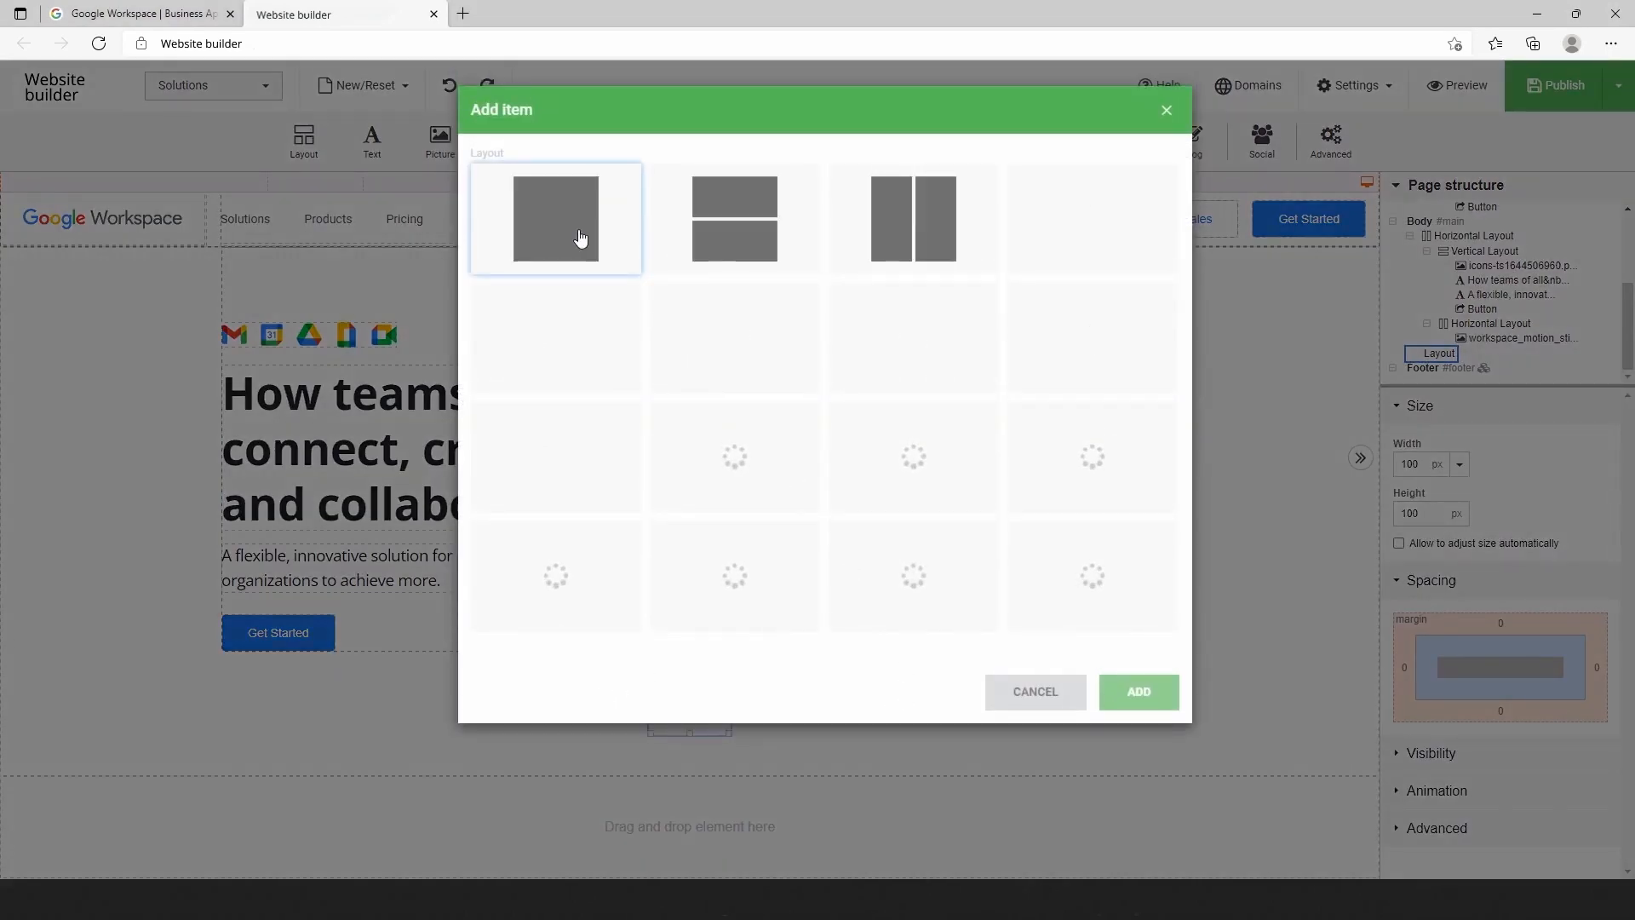
double_click(577, 238)
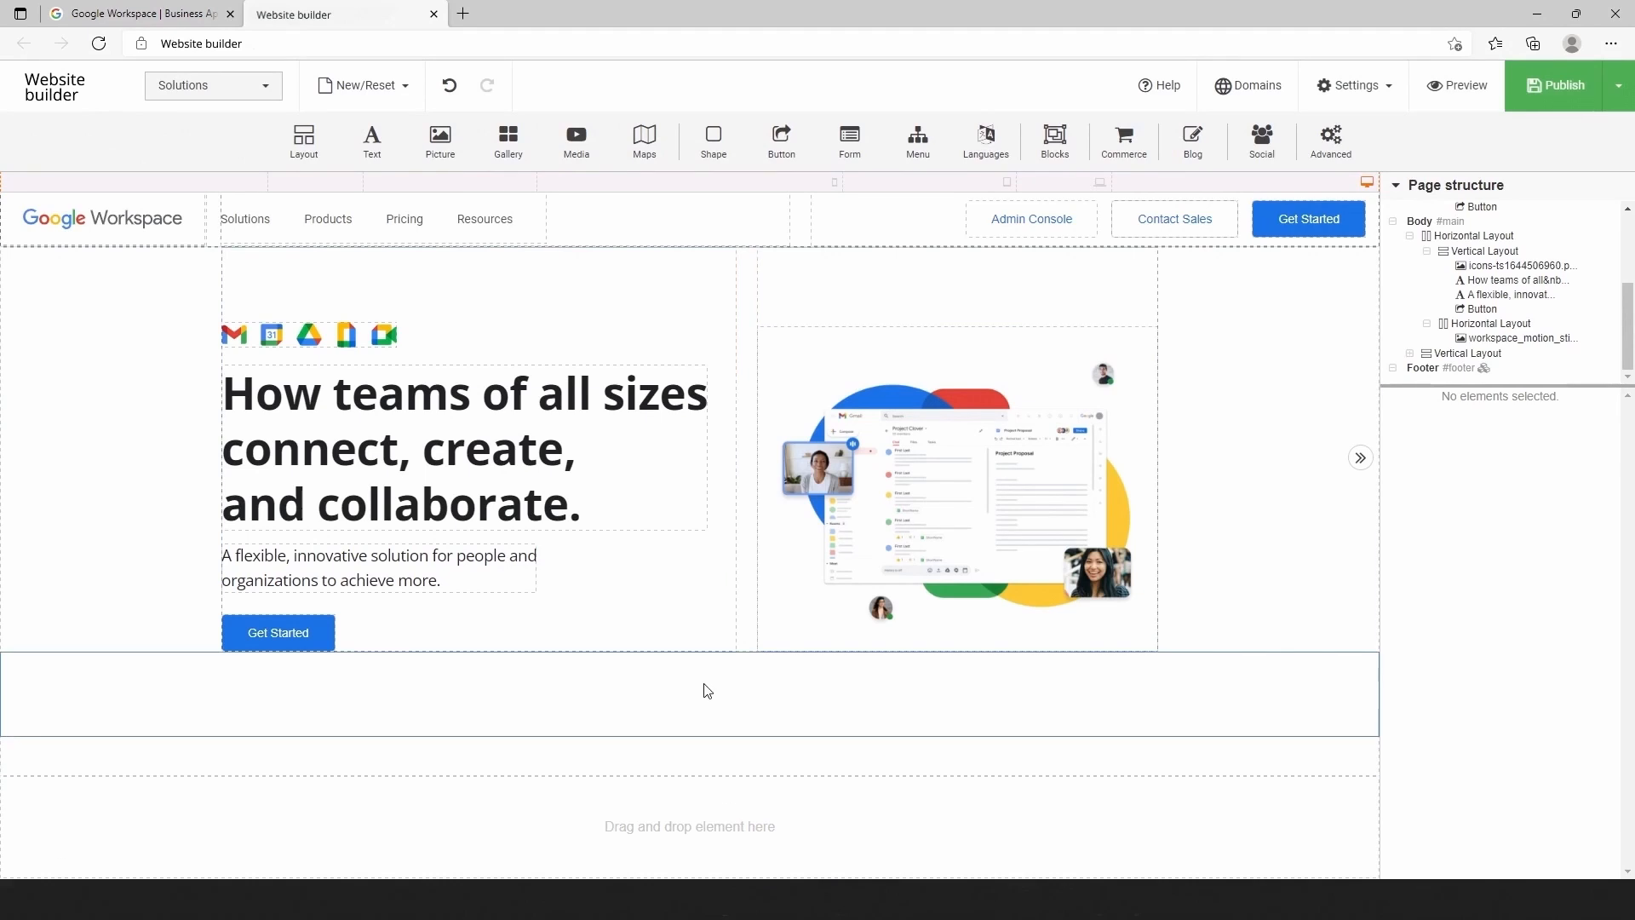
left_click(704, 690)
left_click(1555, 783)
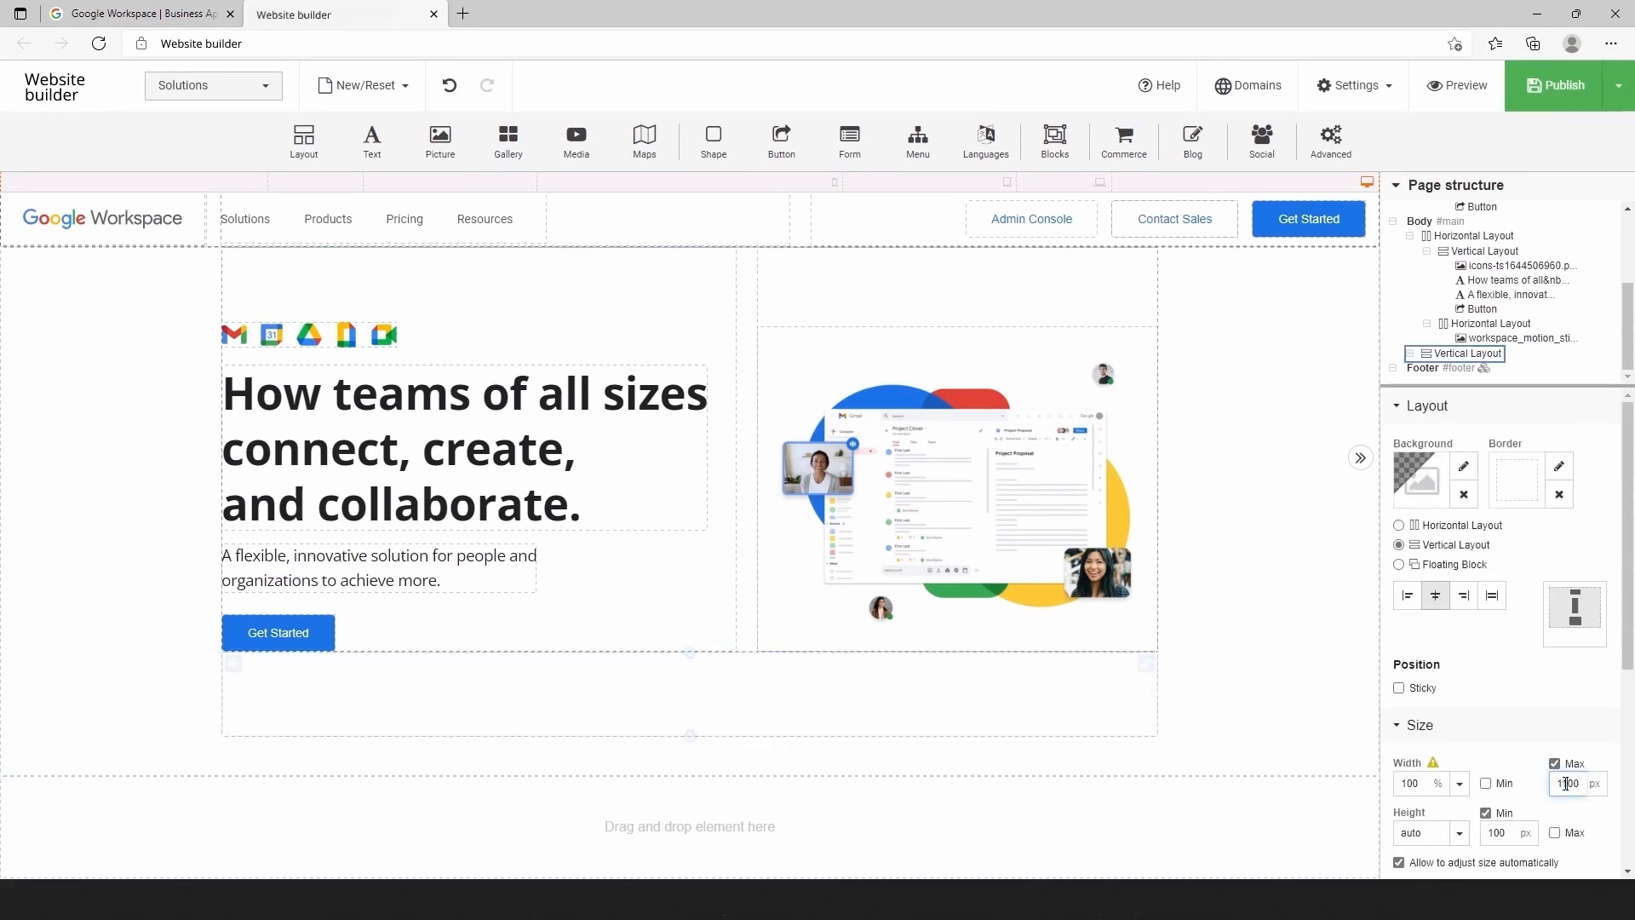
left_click(826, 694)
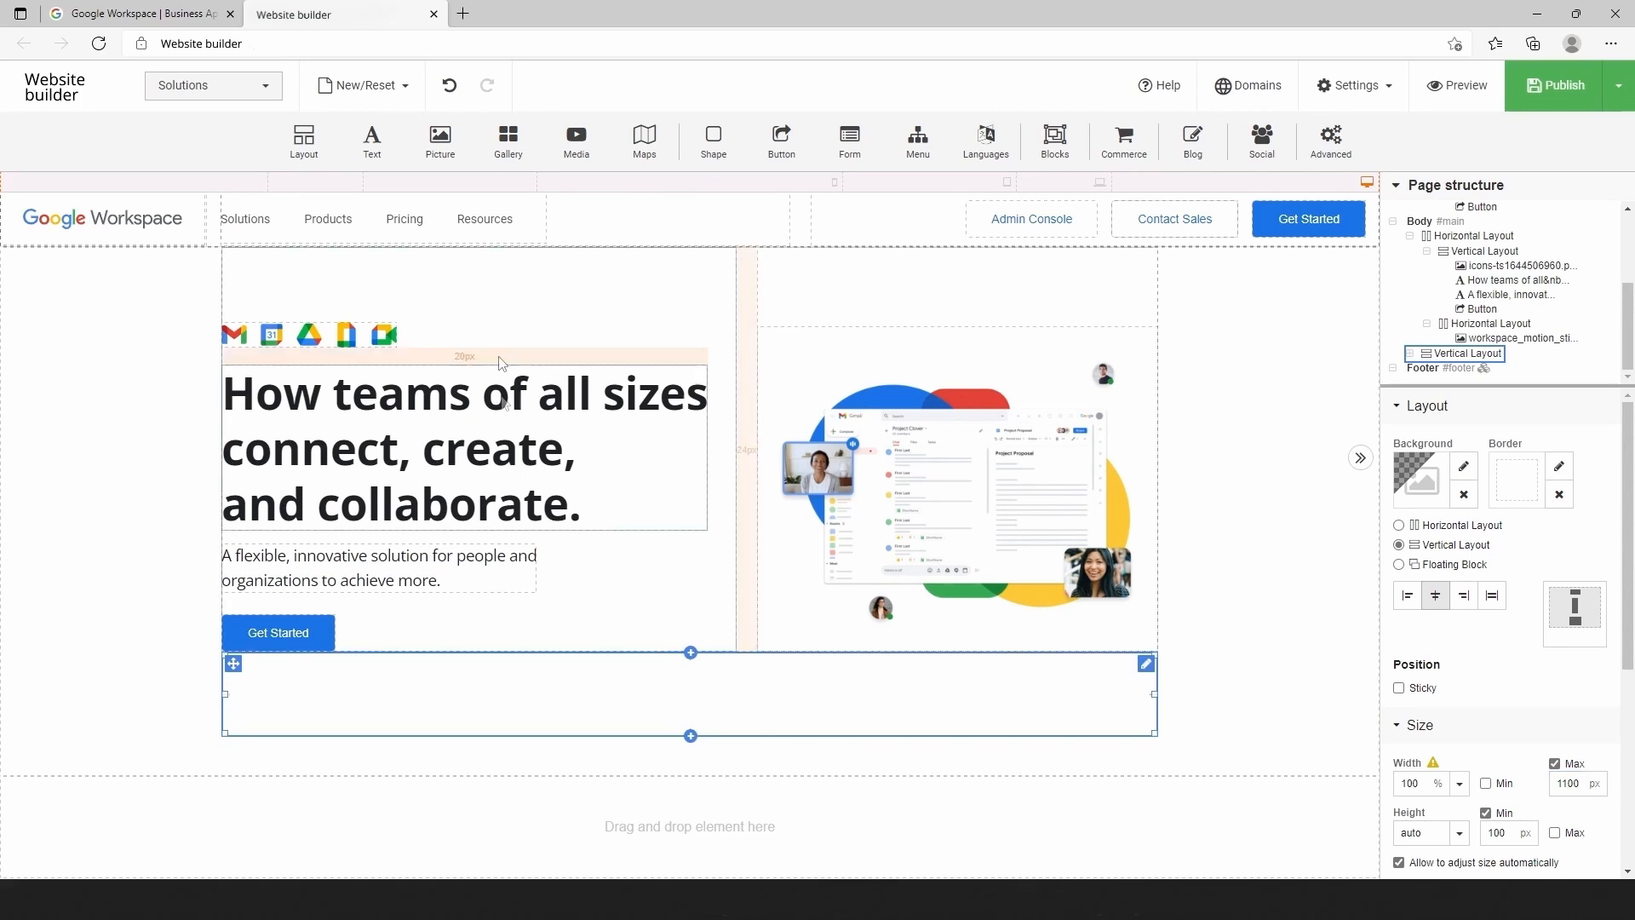
Add a two-line paragraph to the new layout with top margin 83, reading "Productivity and collaboration tools for all the ways we work."
left_click_drag(374, 138, 531, 711)
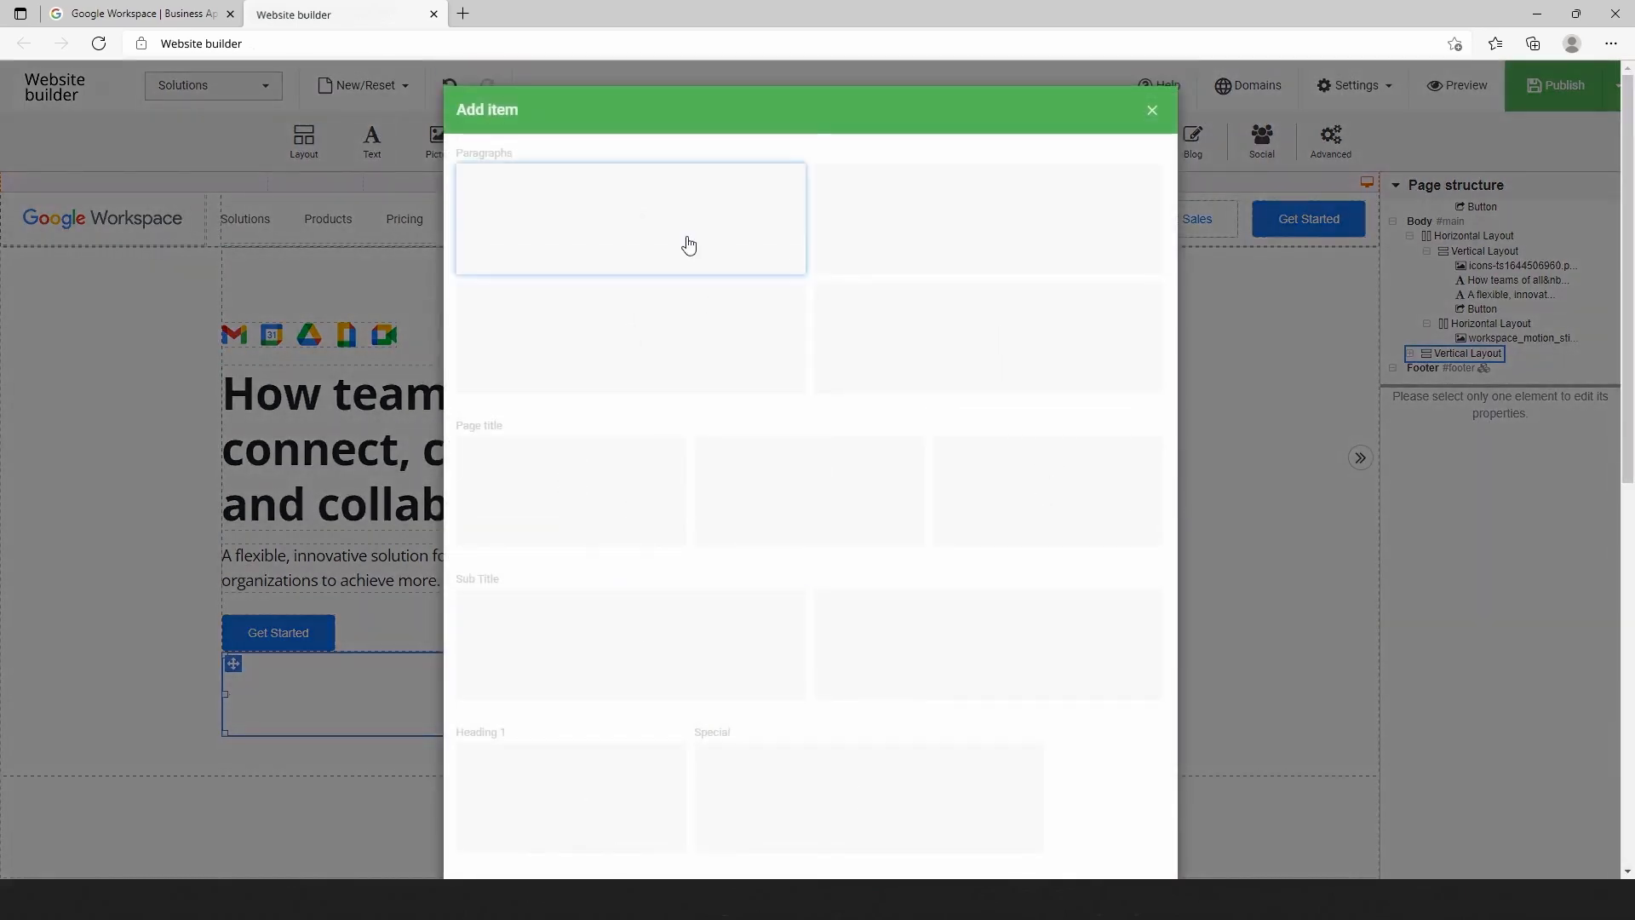
left_click(686, 245)
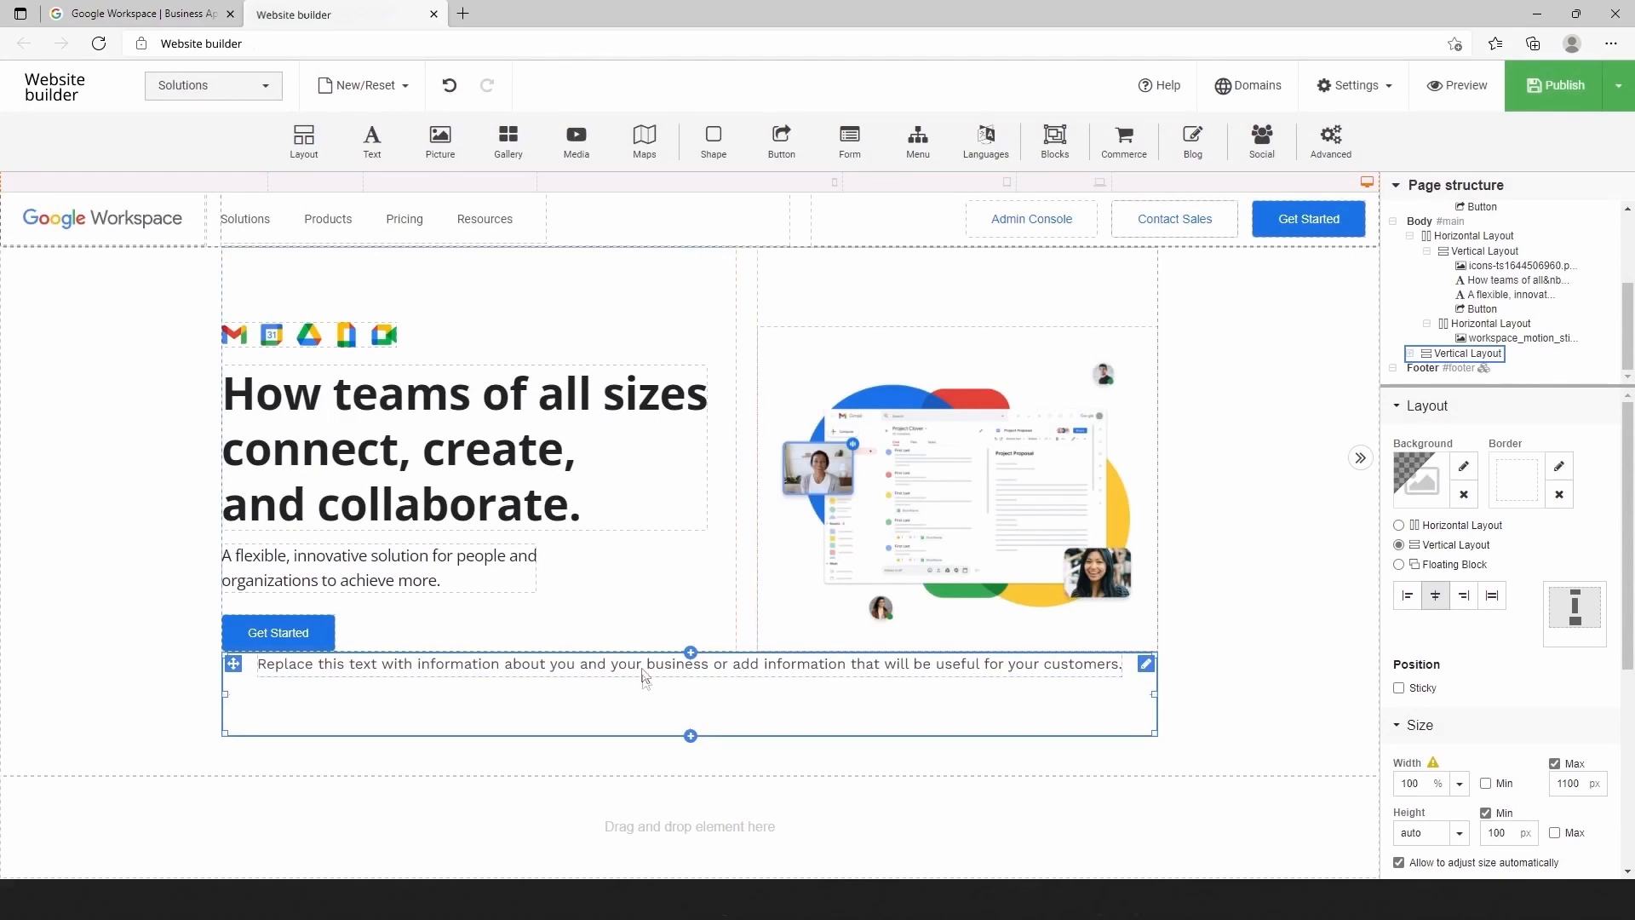
left_click(1523, 709)
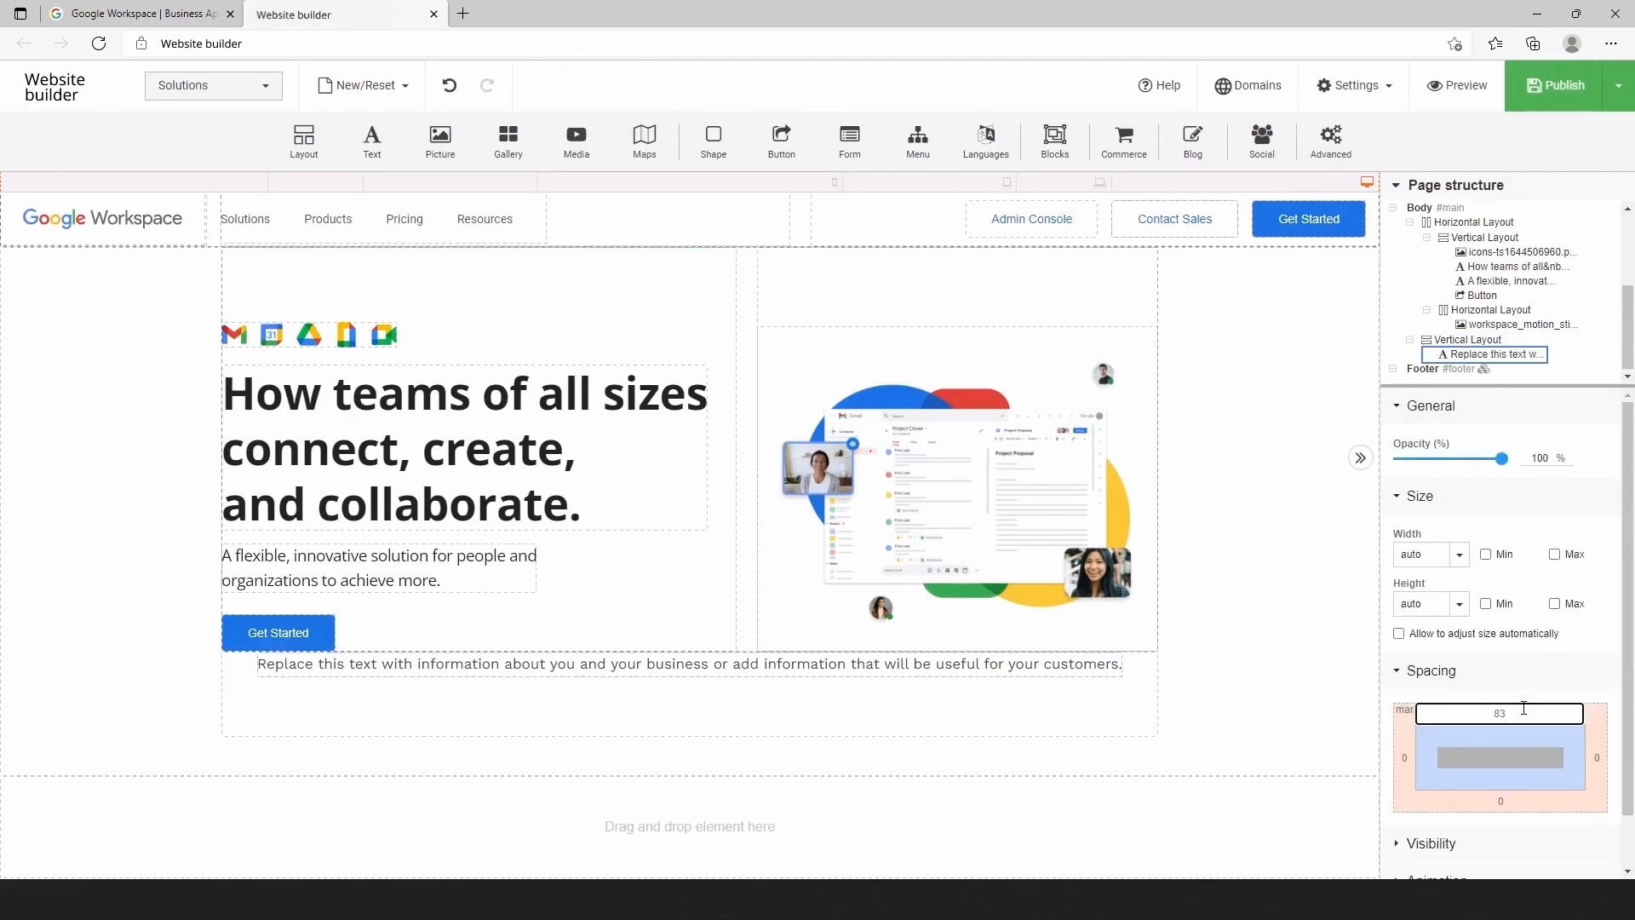
key("Return")
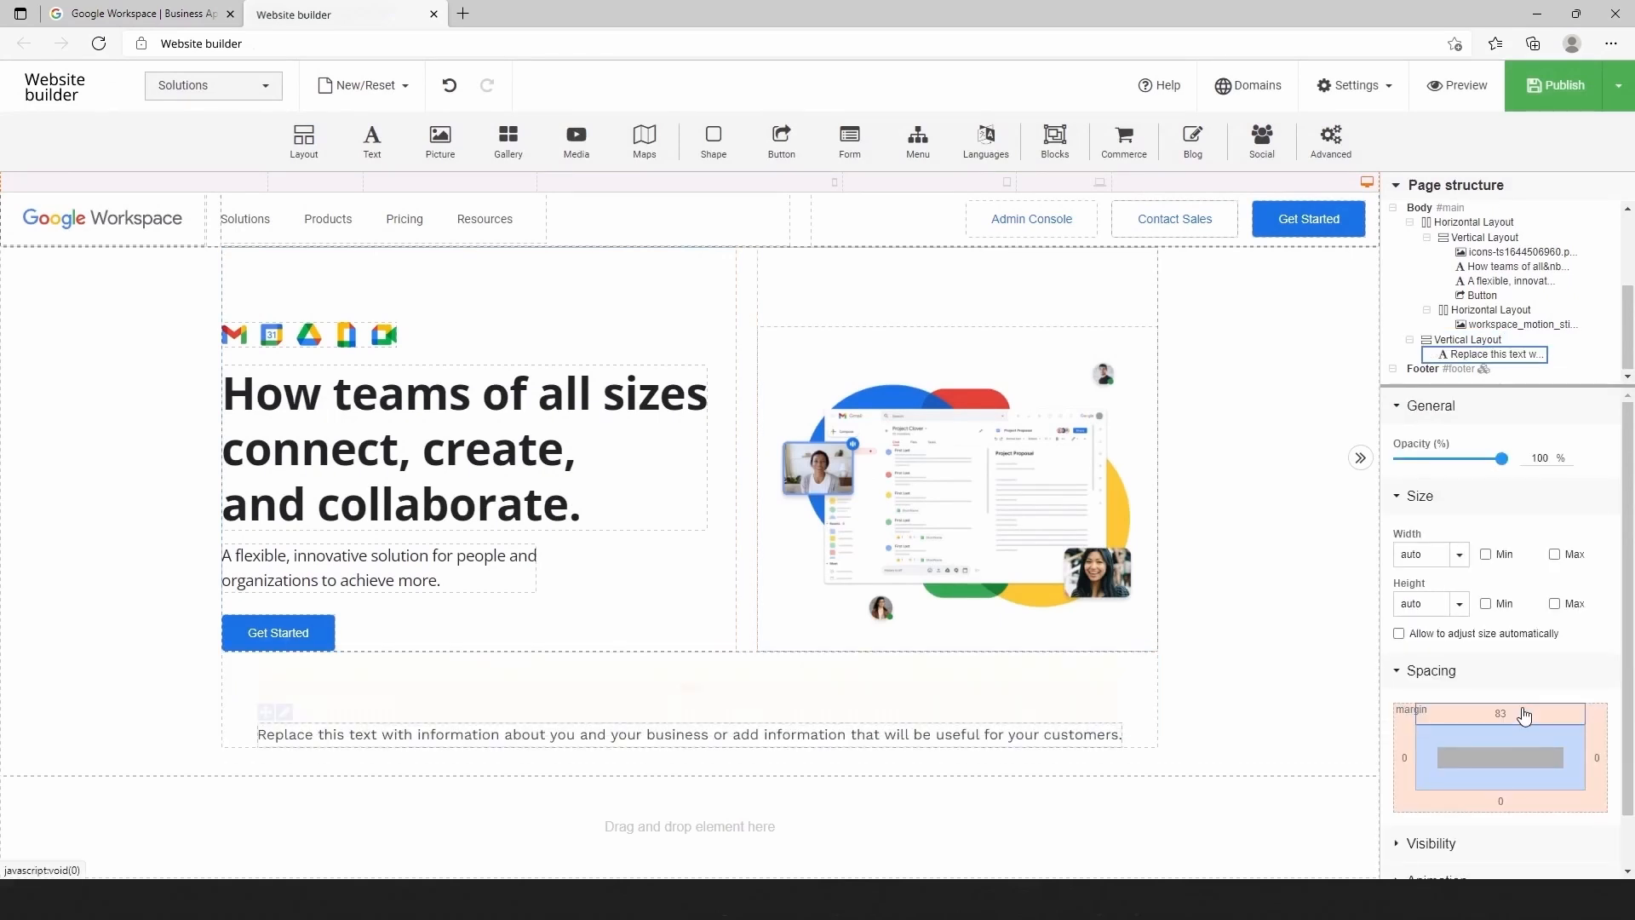
double_click(754, 741)
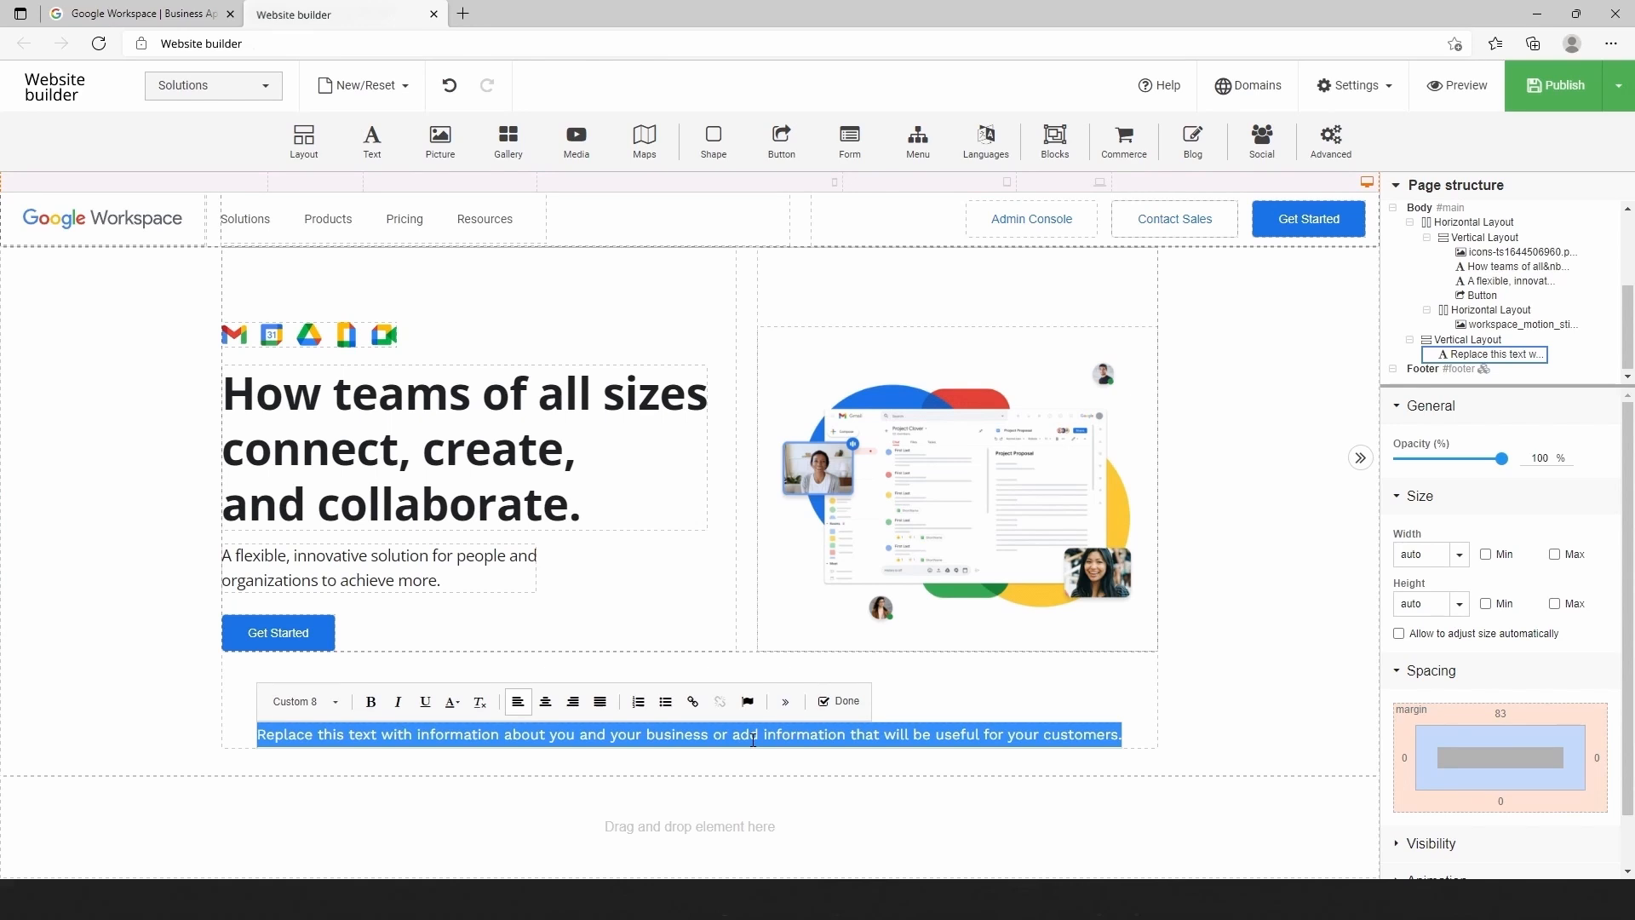
type("Productivity and collaboration tools for all the ways we work.")
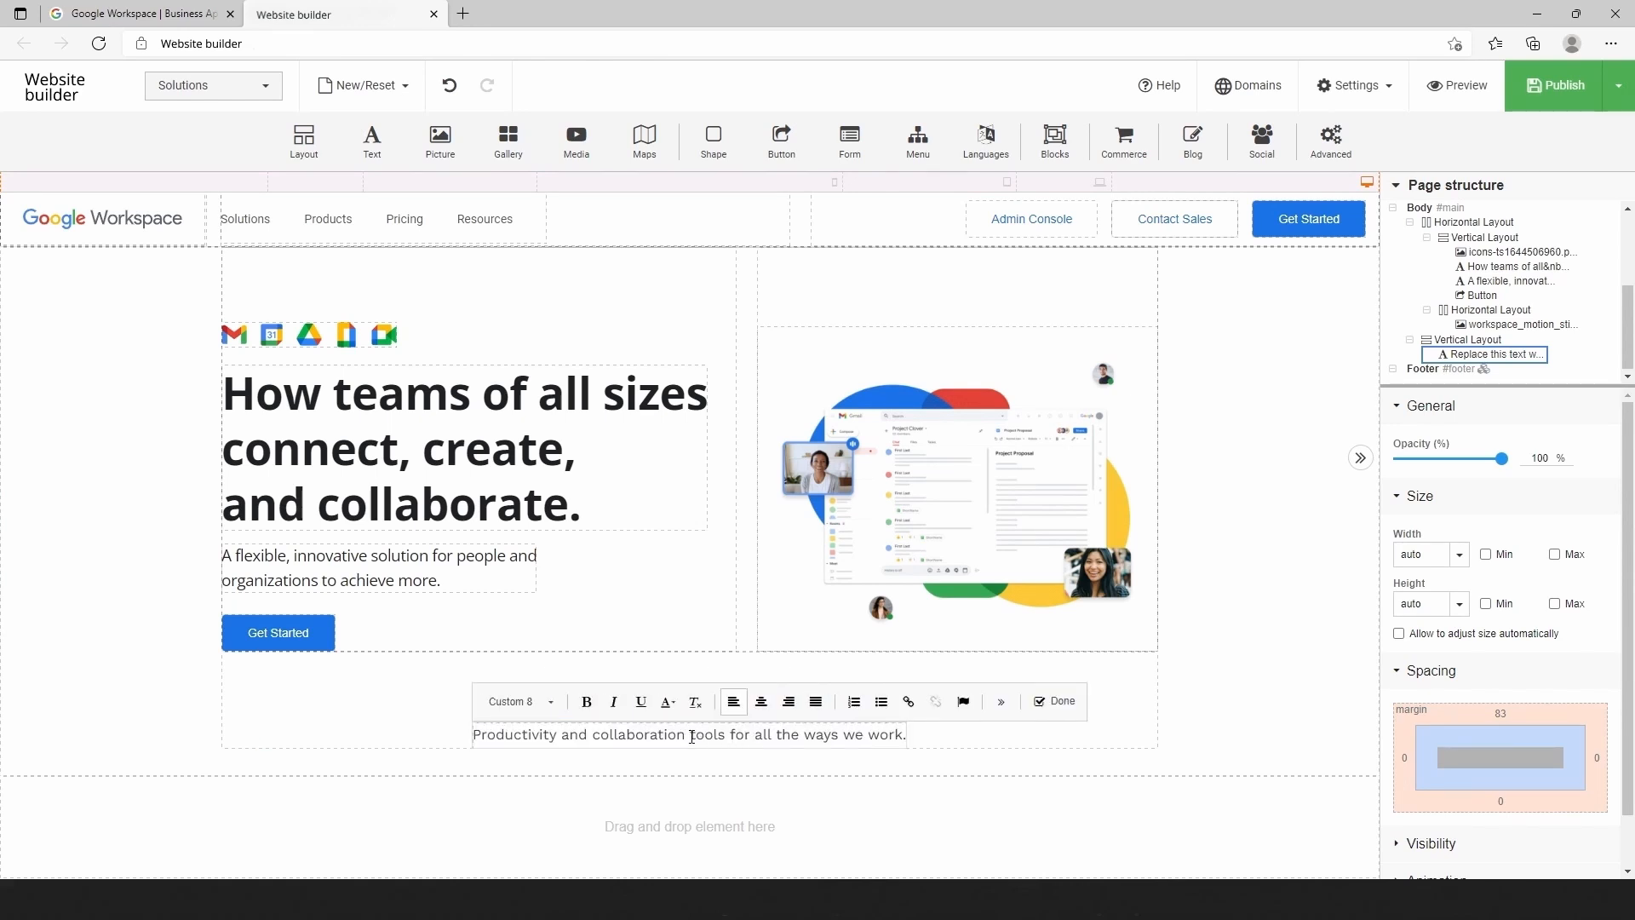
Set the Custom 8 text style to Open Sans, size 30 px, line height 38 px, letter spacing -0.5 px and a darker grey, and apply it
left_click(1353, 85)
left_click(1367, 216)
left_click(766, 223)
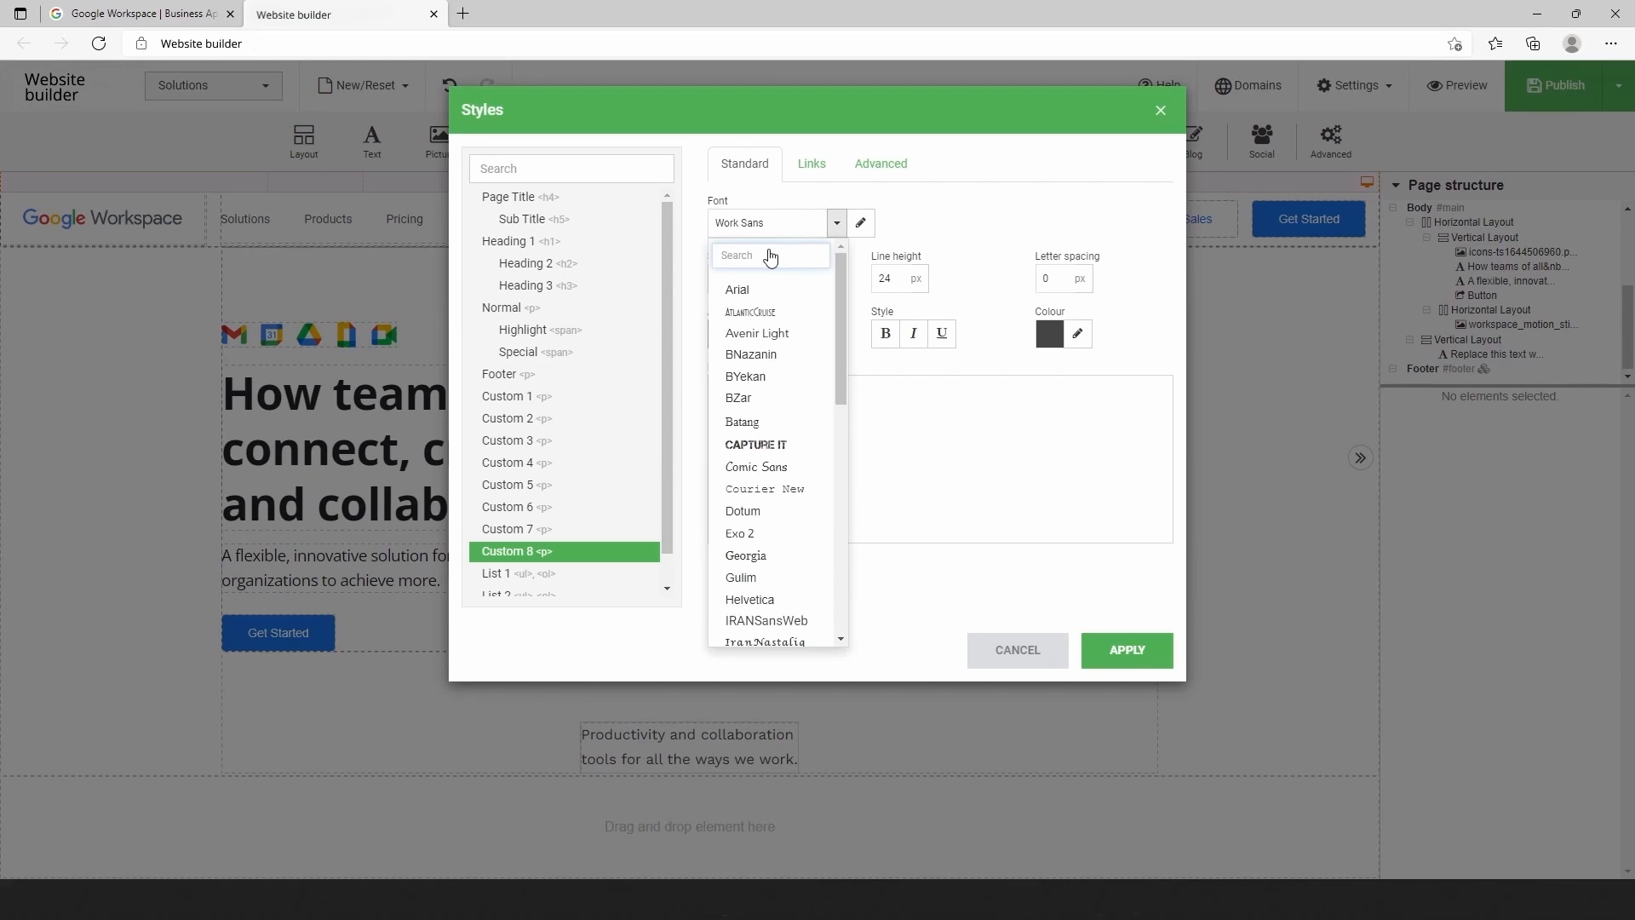
type("ope")
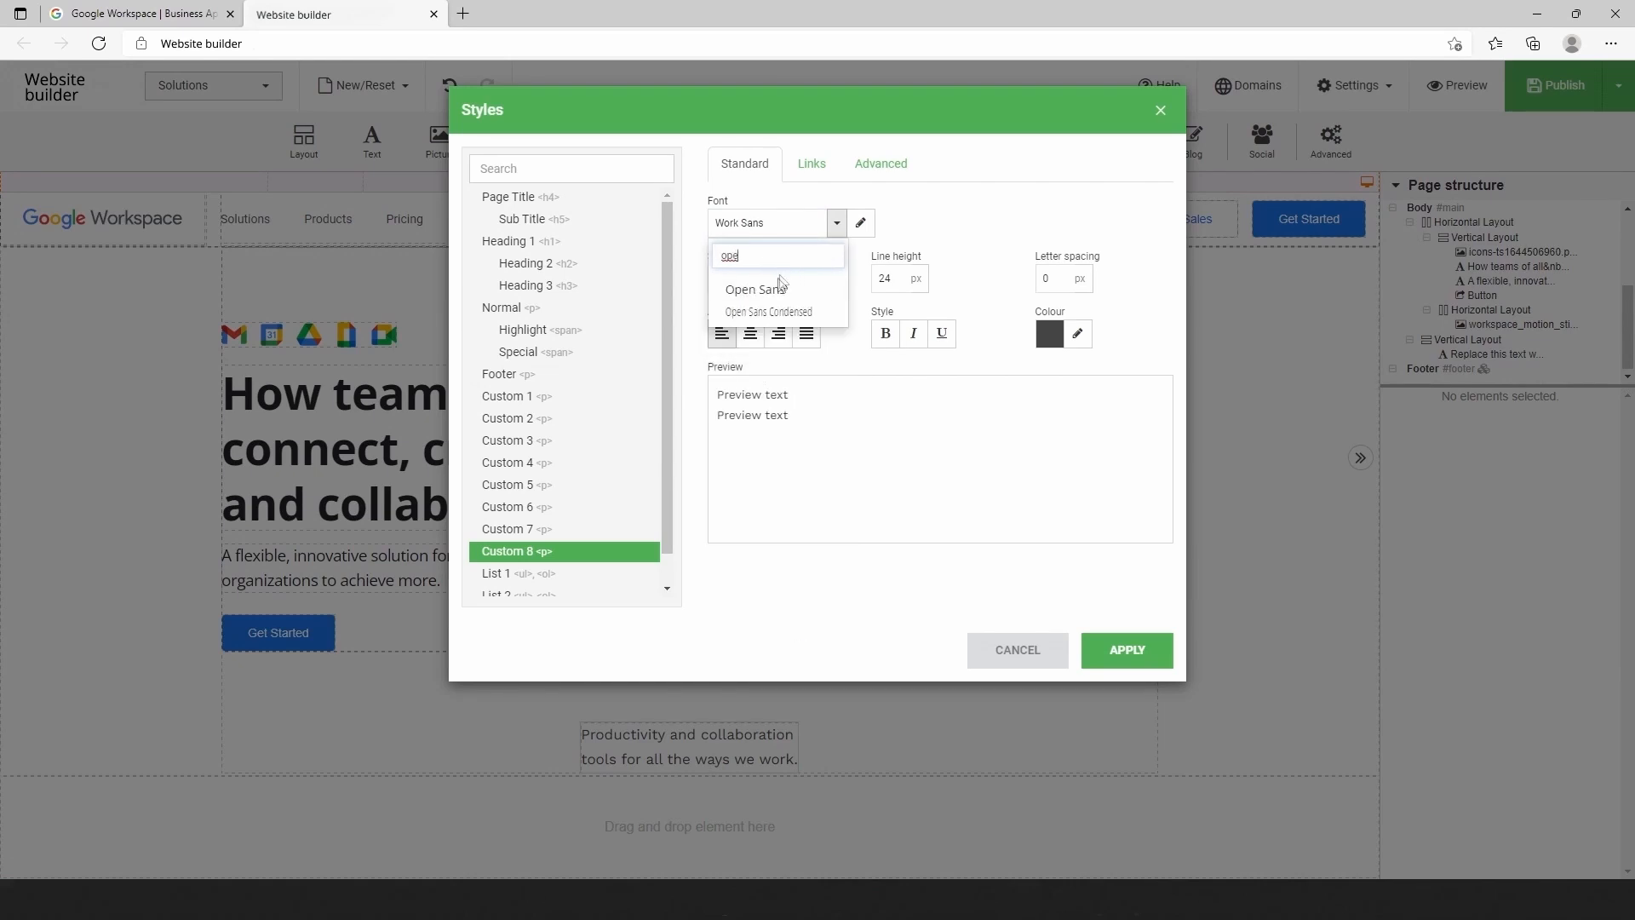
left_click(781, 287)
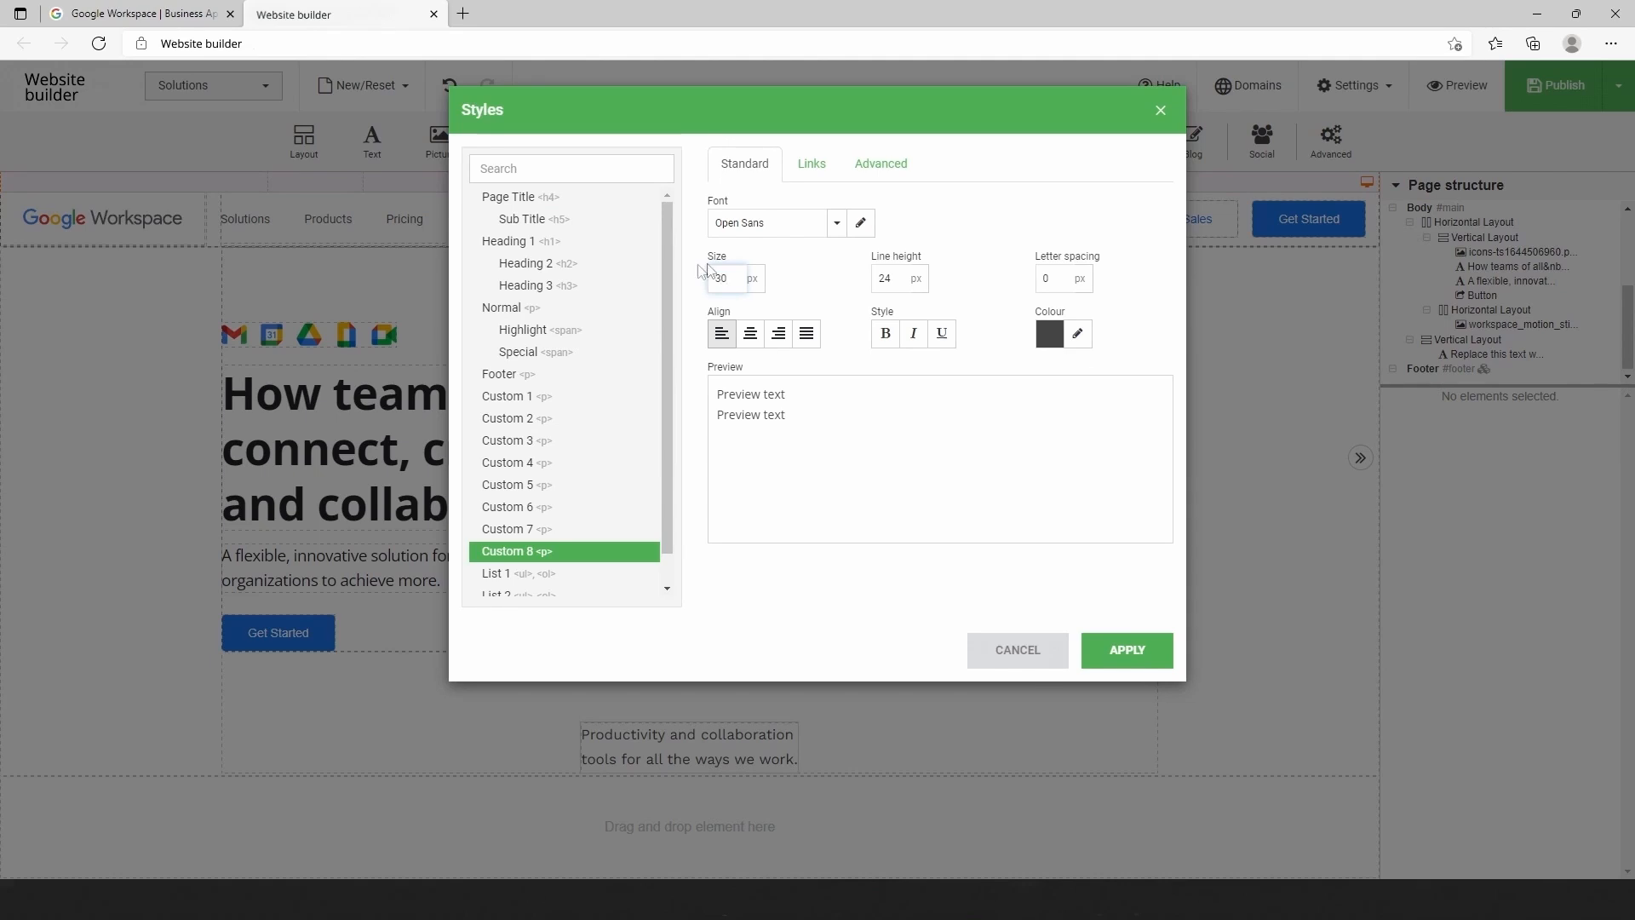
key("Tab")
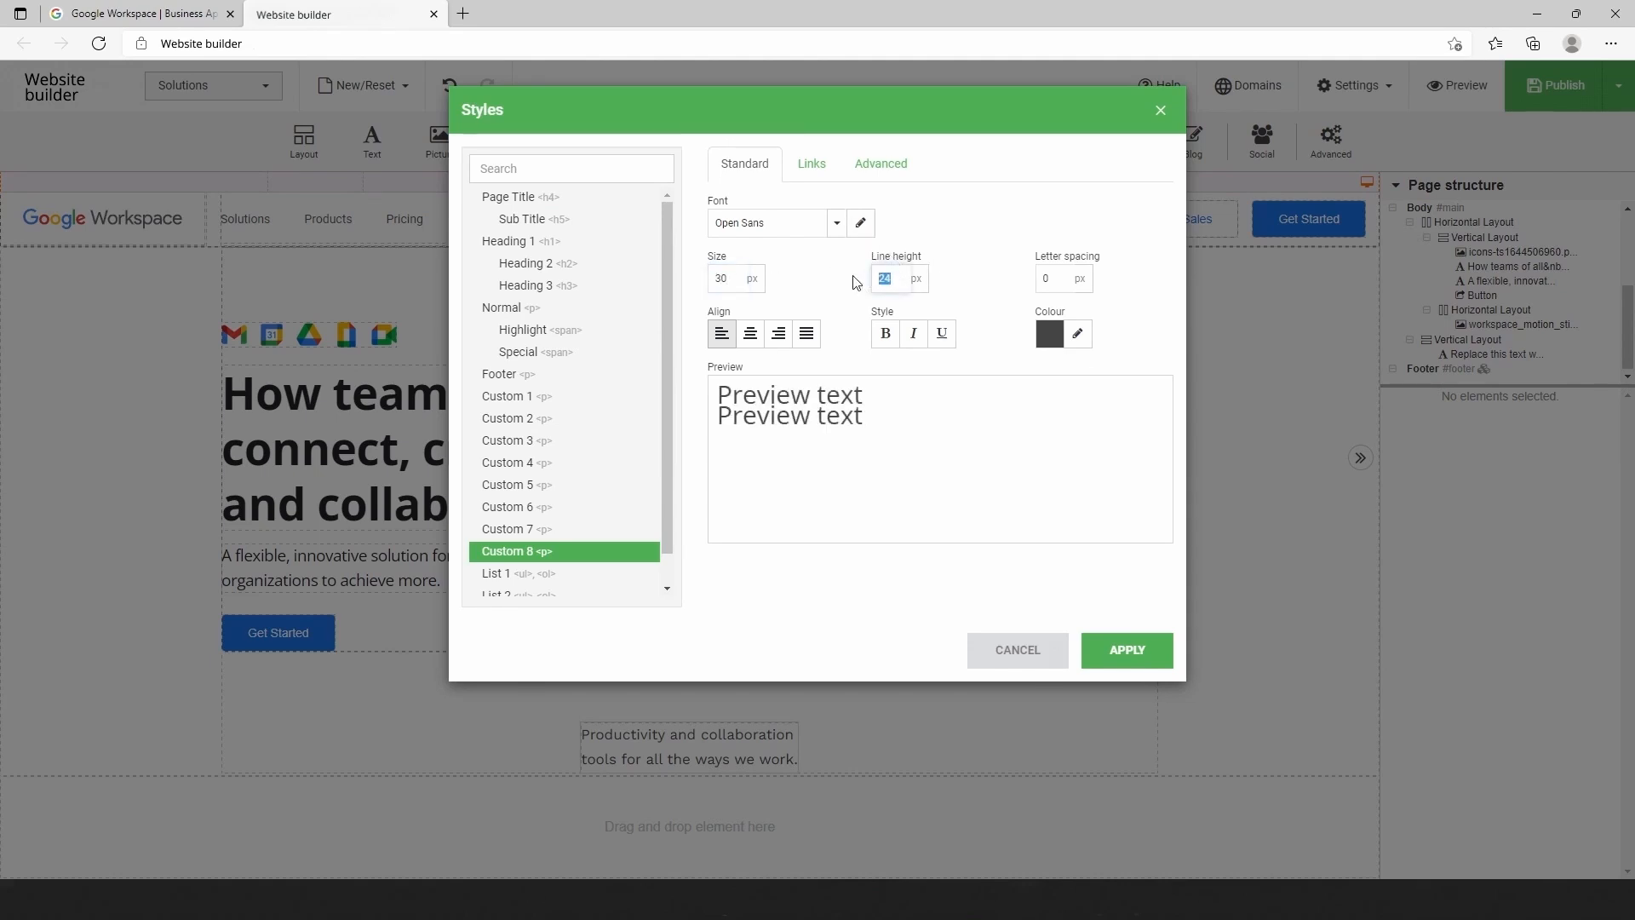
left_click(1040, 277)
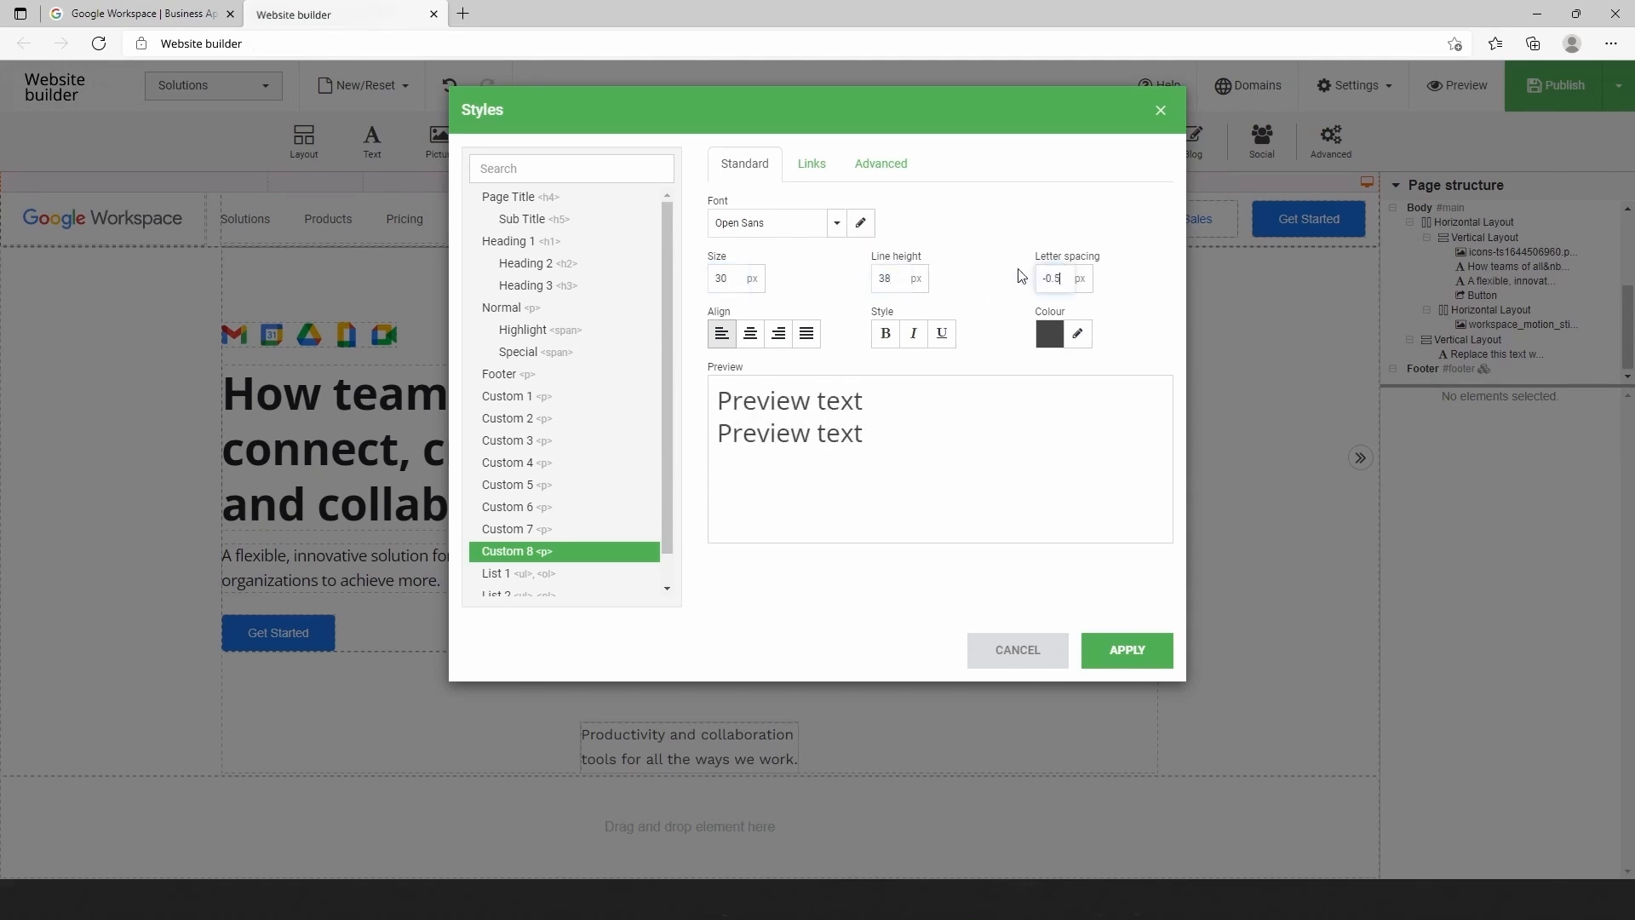
left_click(1077, 333)
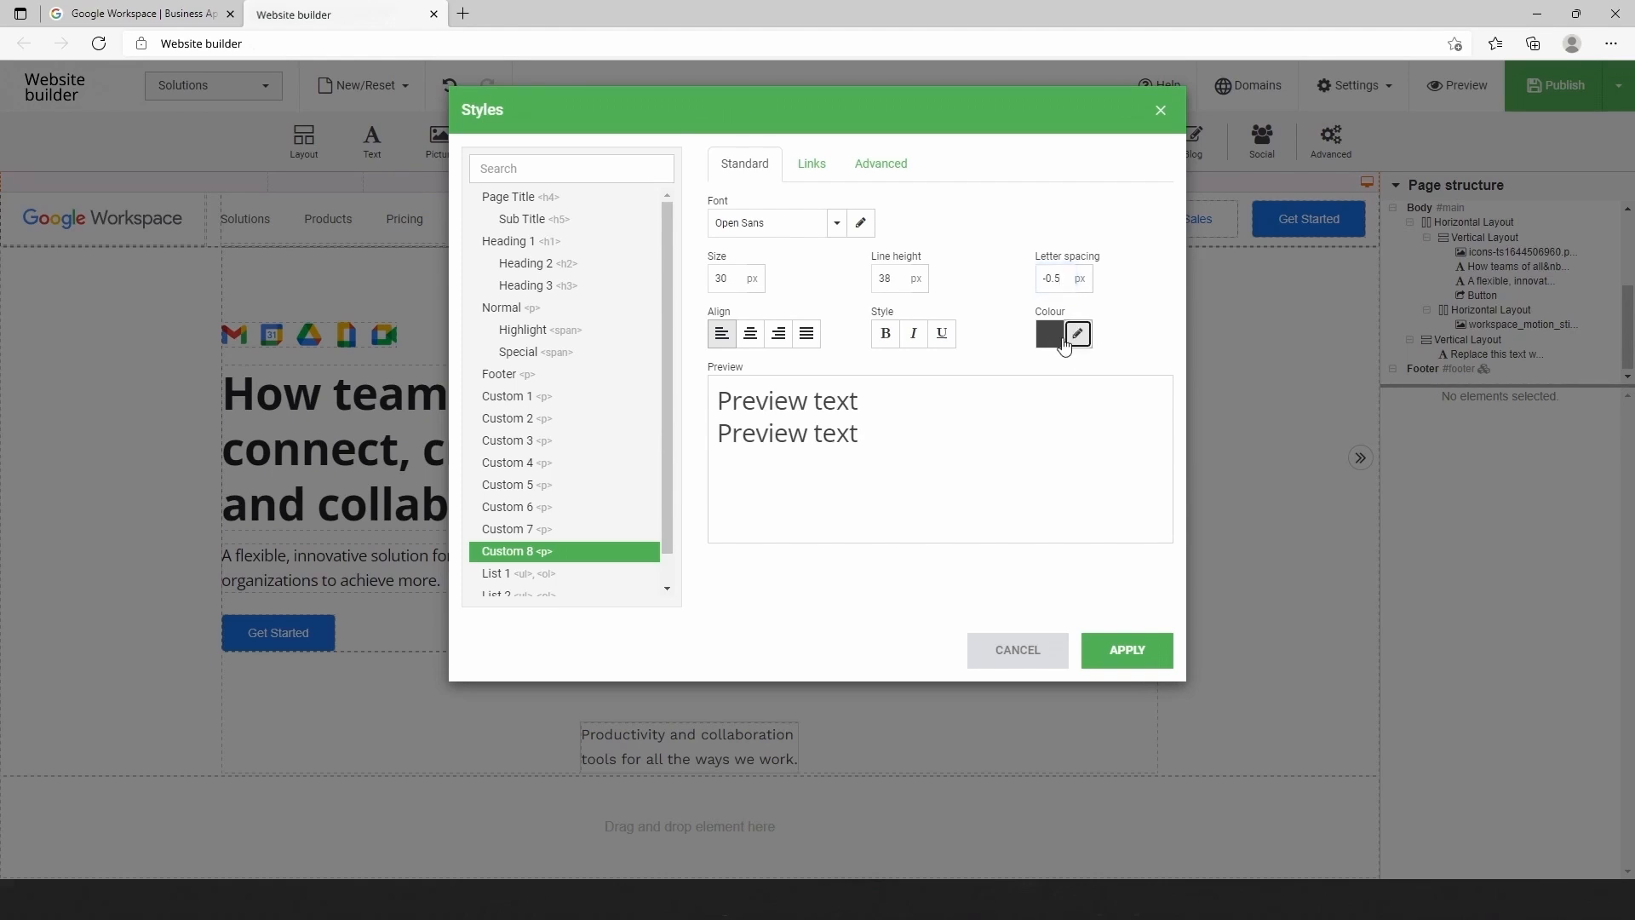
left_click(1127, 650)
Make the whole two-line productivity headline bold
triple_click(783, 779)
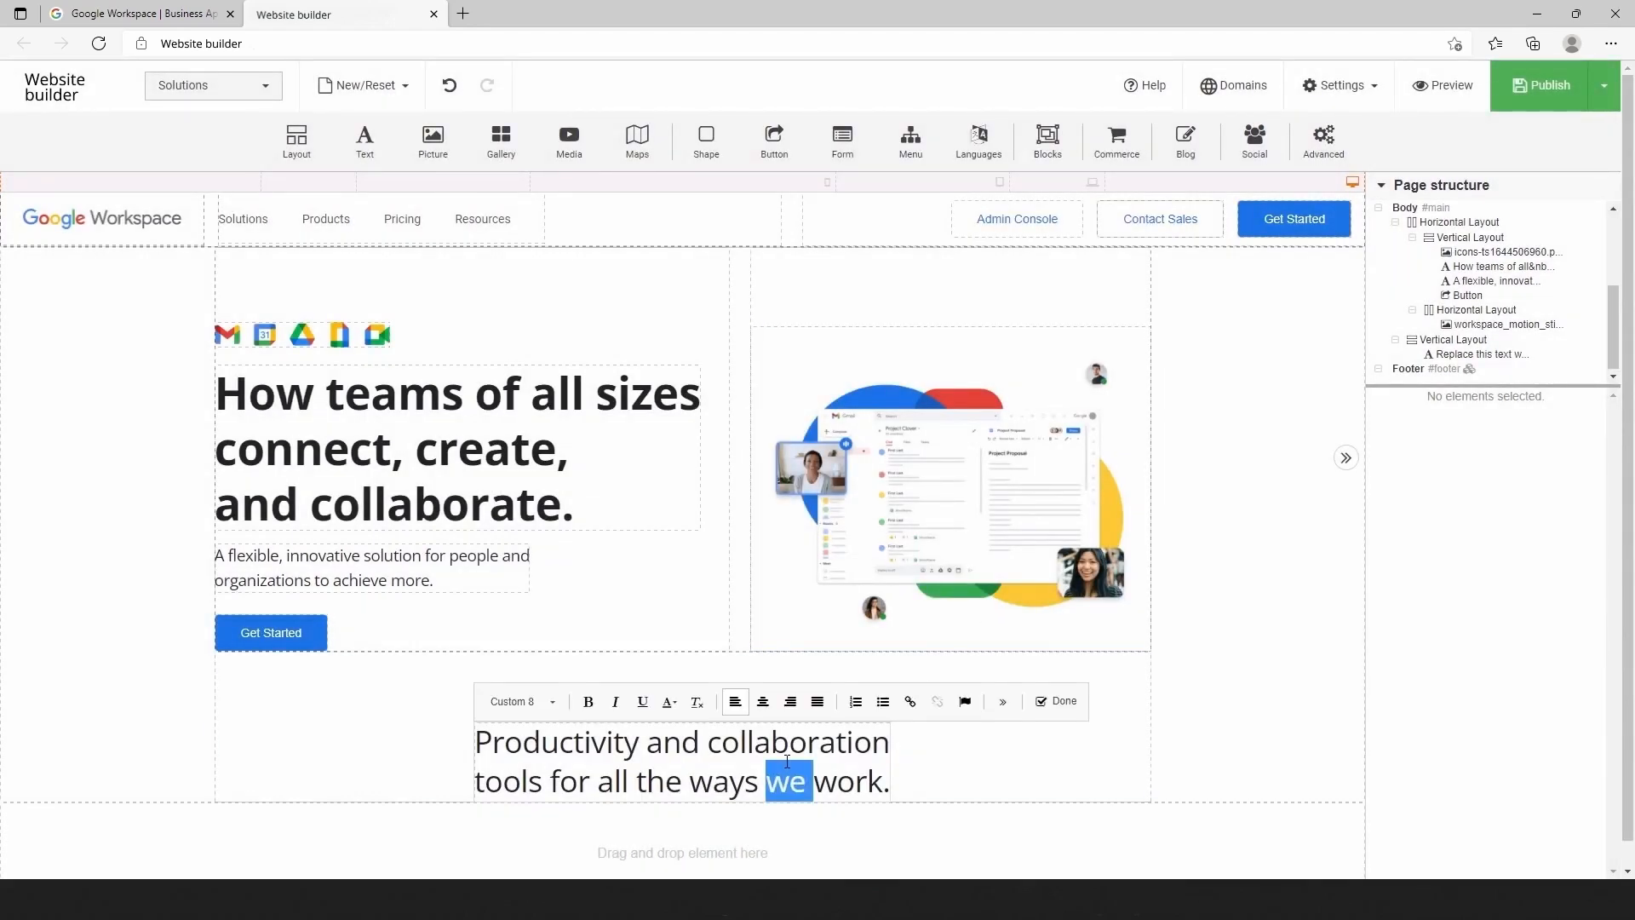
left_click(571, 701)
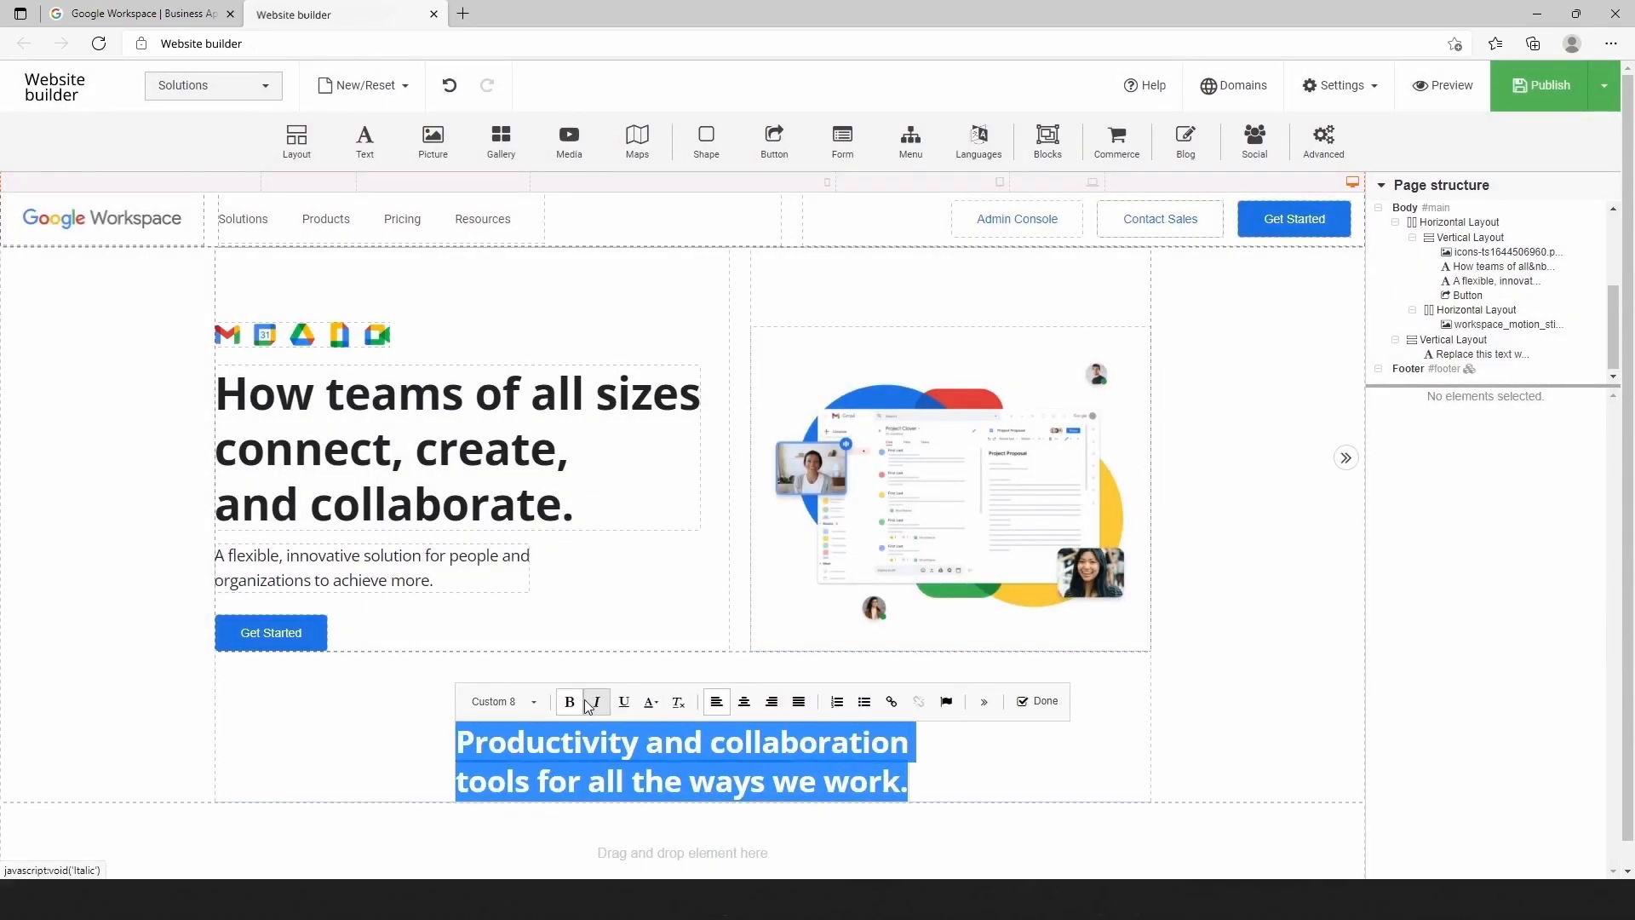
left_click(941, 785)
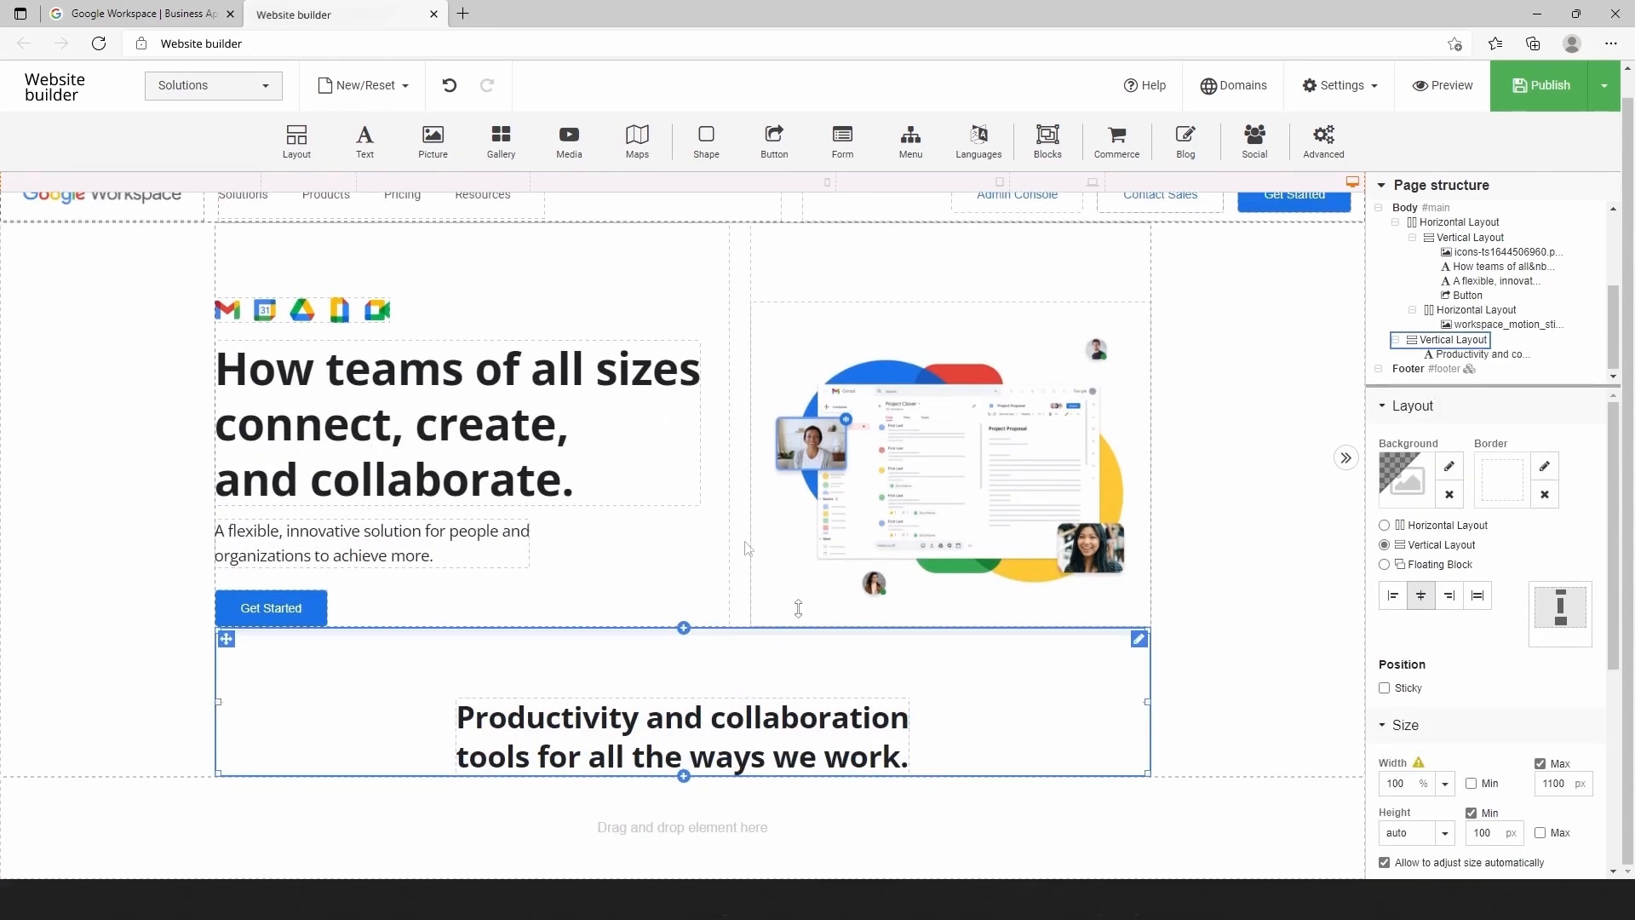
Add a Video player below the productivity headline and set its source to the uploaded video whose name starts with "14786_Hom"
left_click_drag(569, 143, 657, 781)
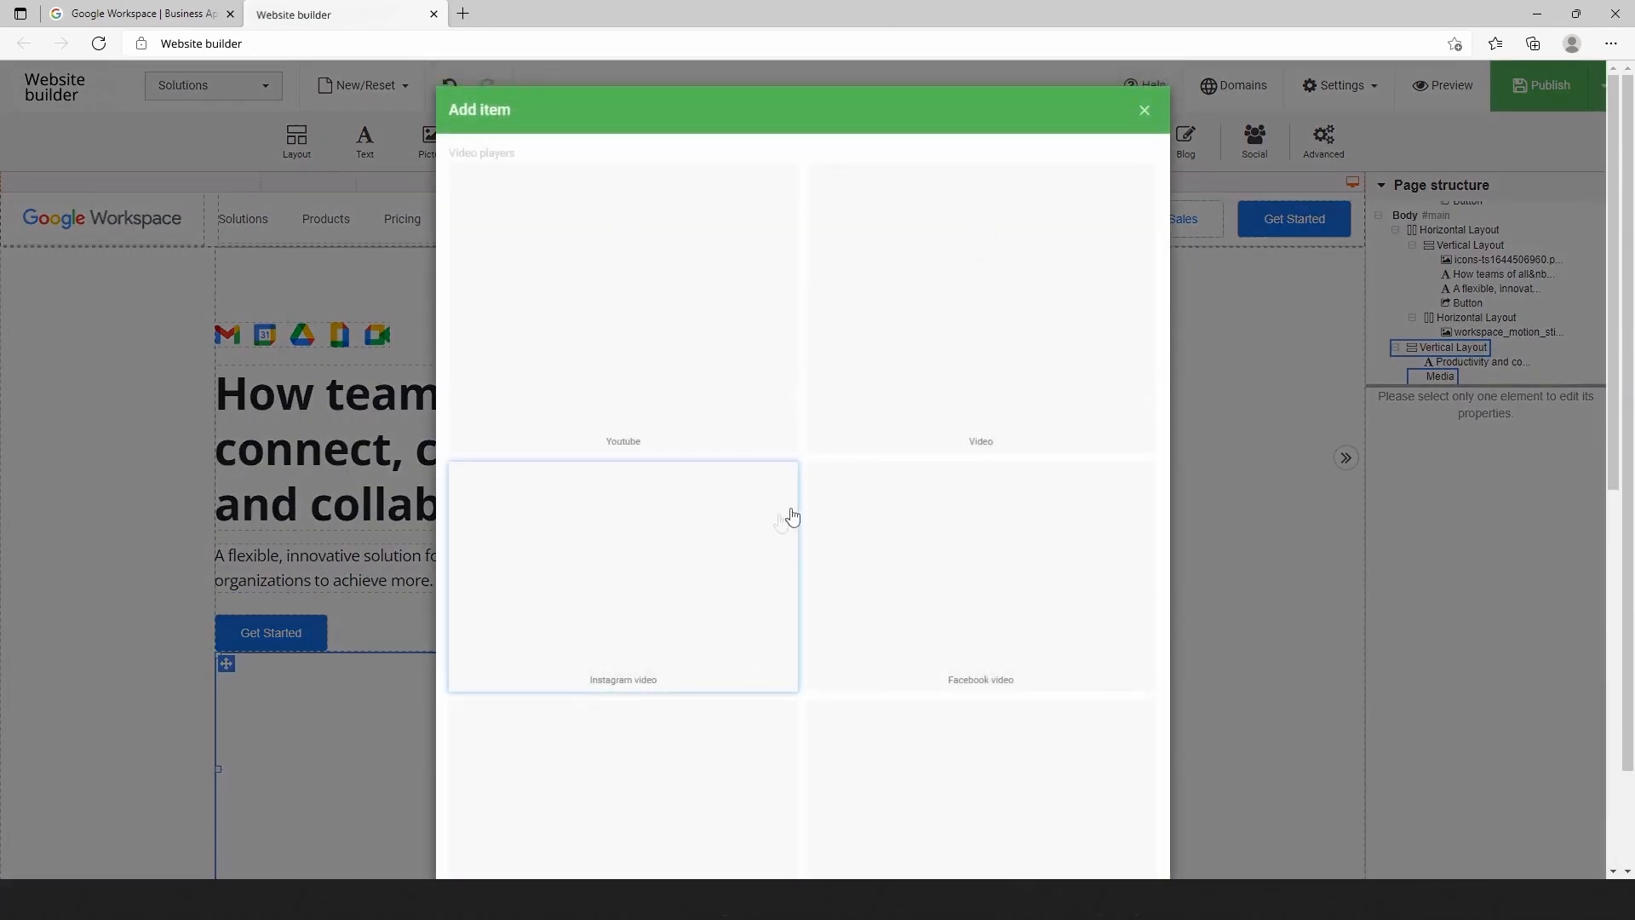
left_click(981, 375)
scroll(832, 571, "down", 5)
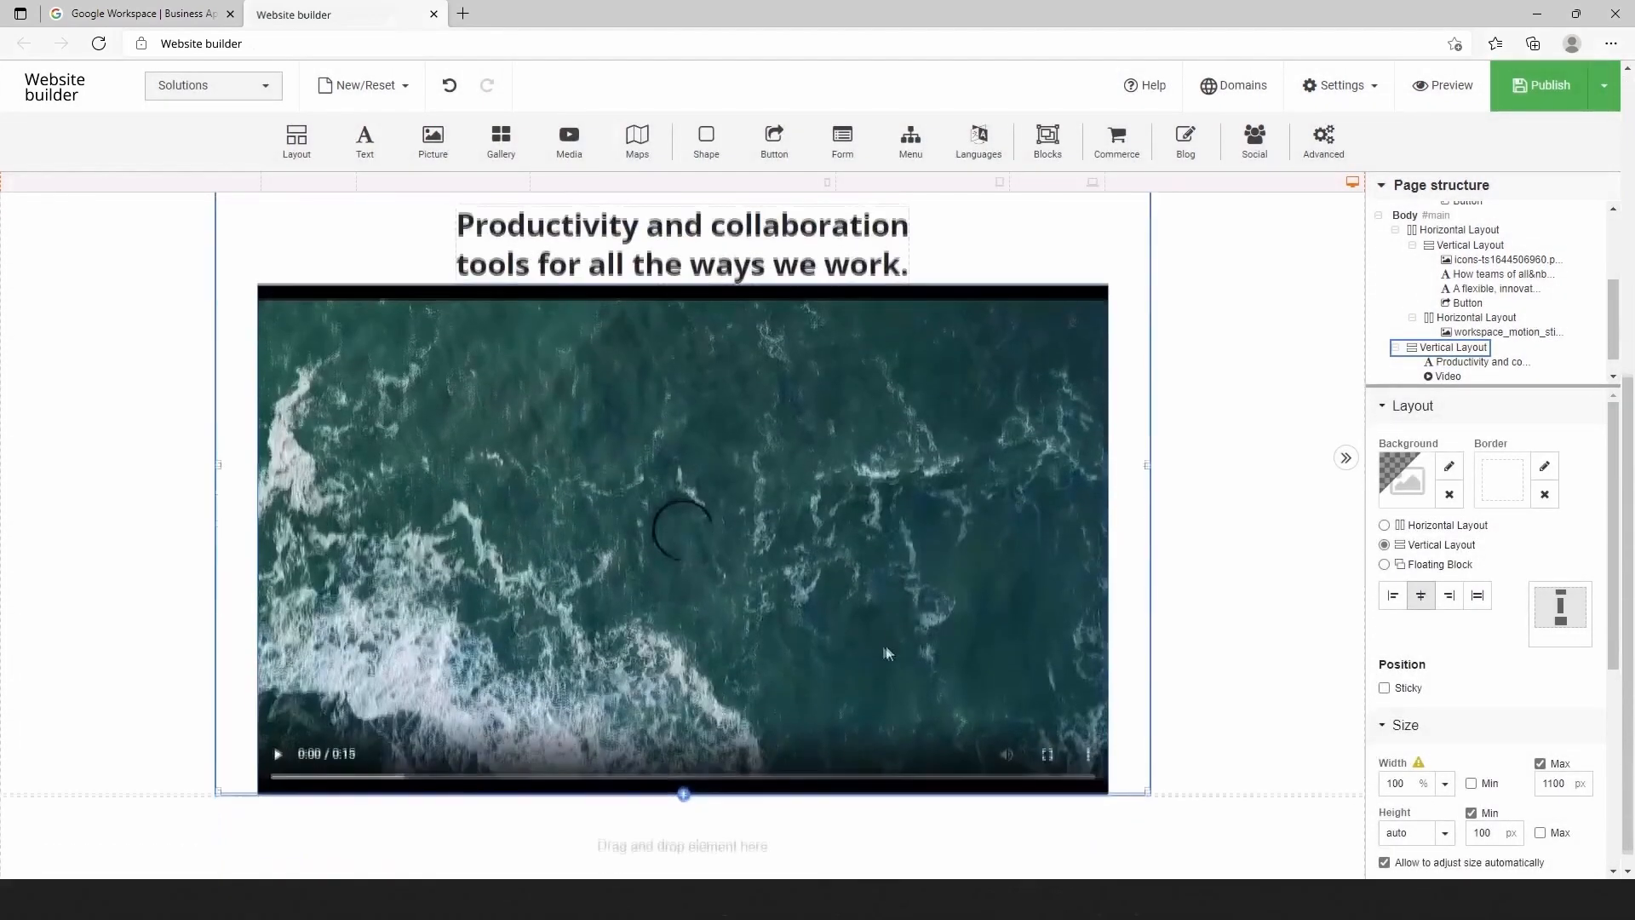
left_click(840, 528)
left_click(1449, 467)
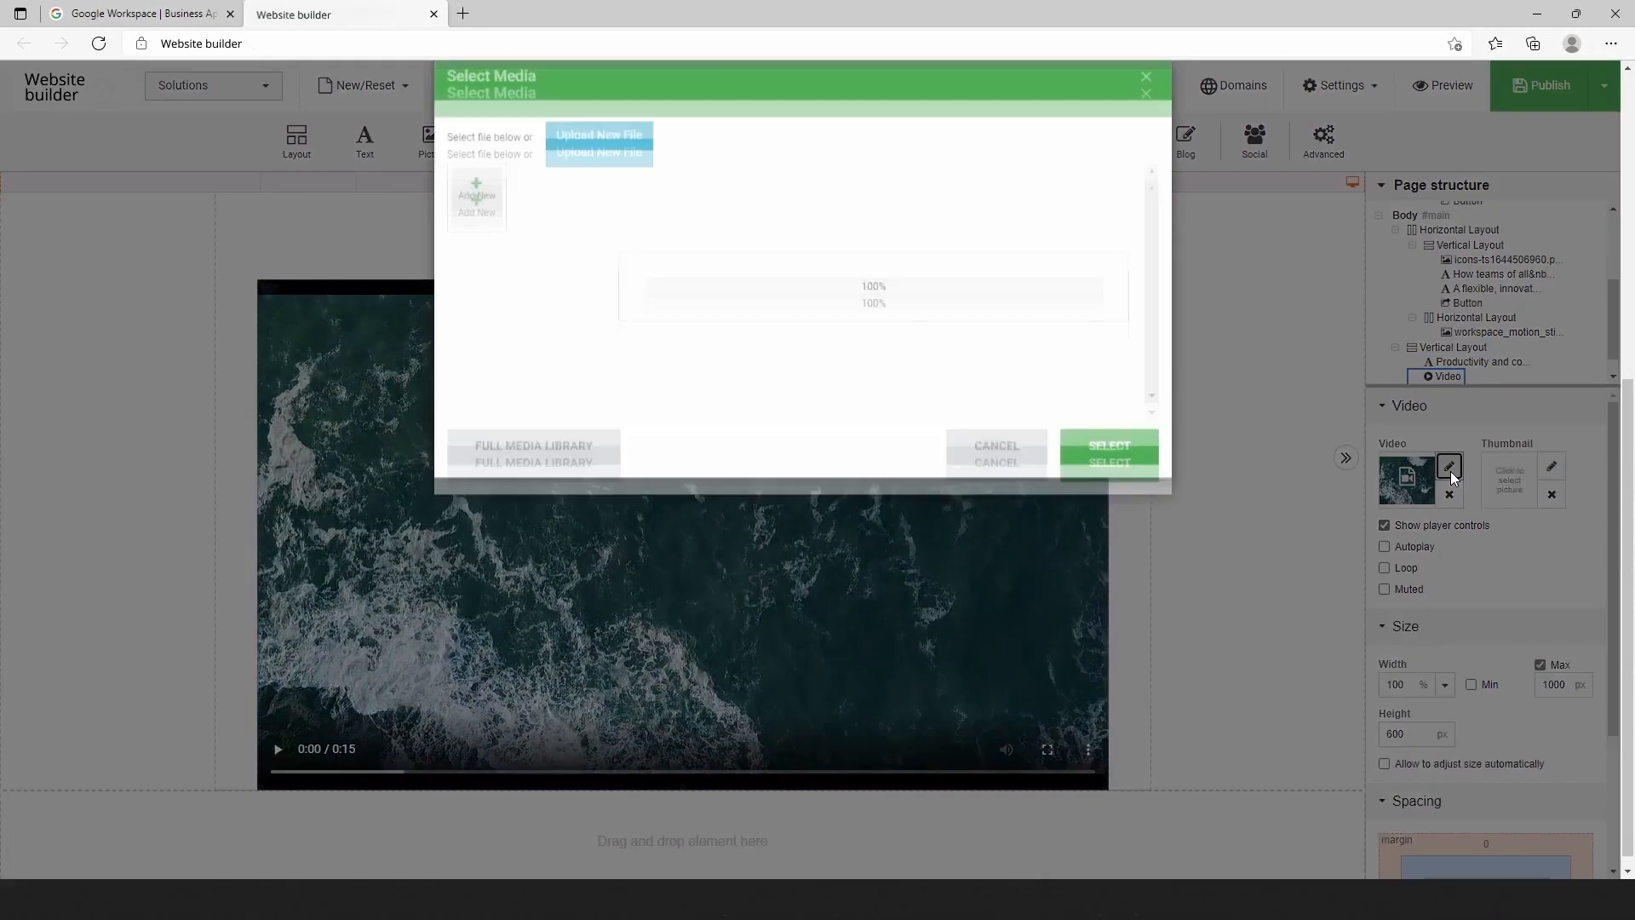
left_click(557, 242)
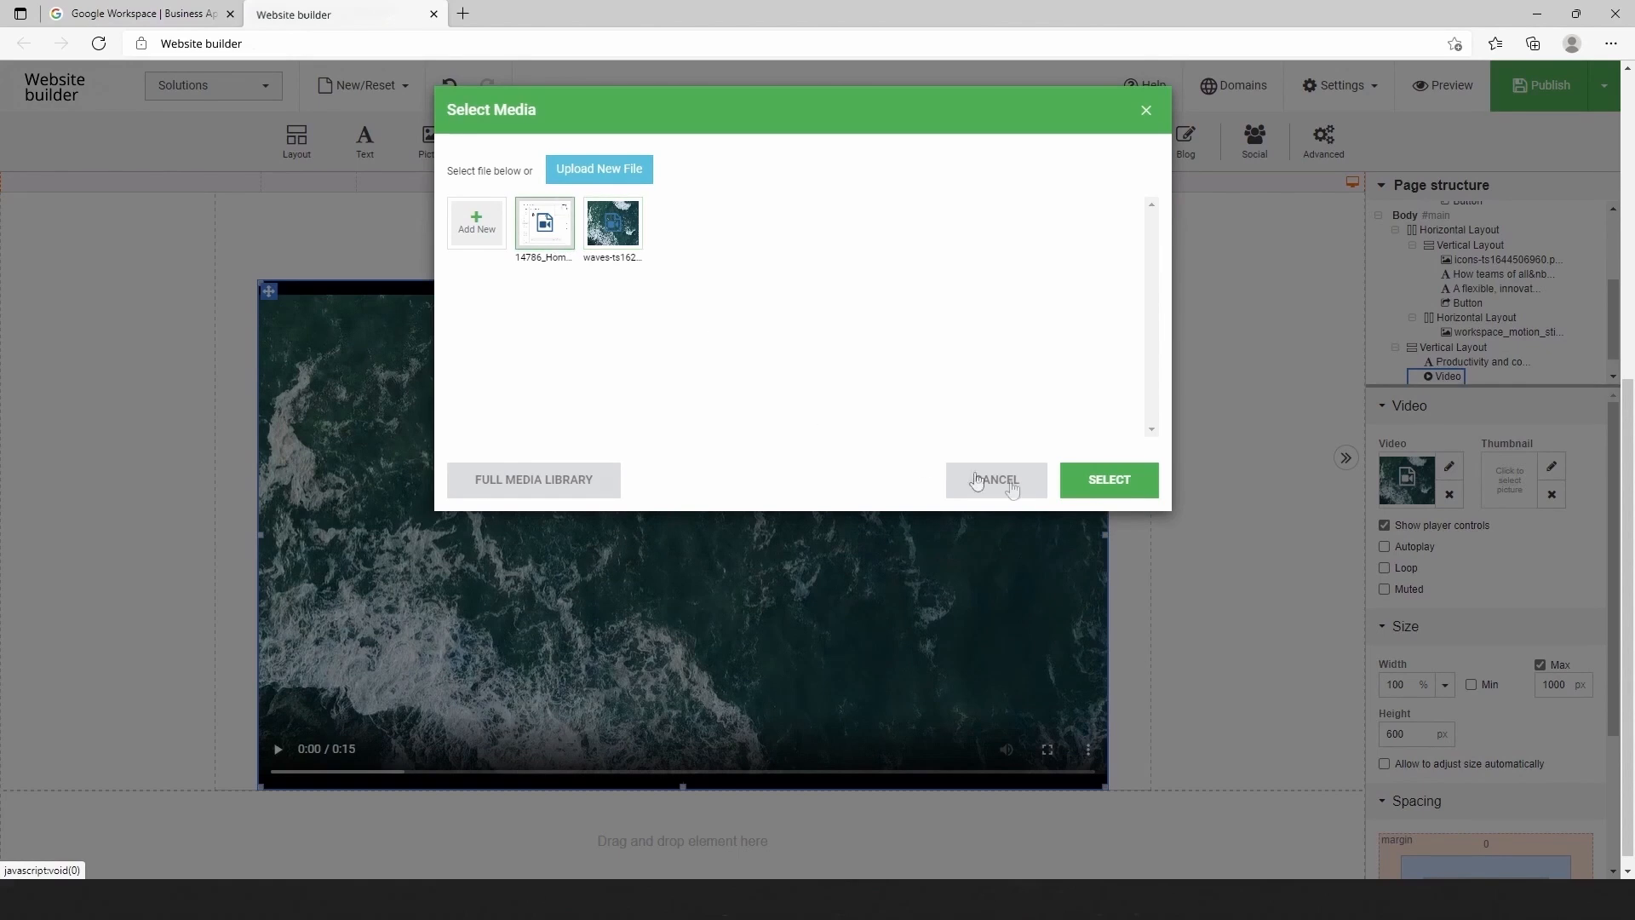
left_click(1077, 479)
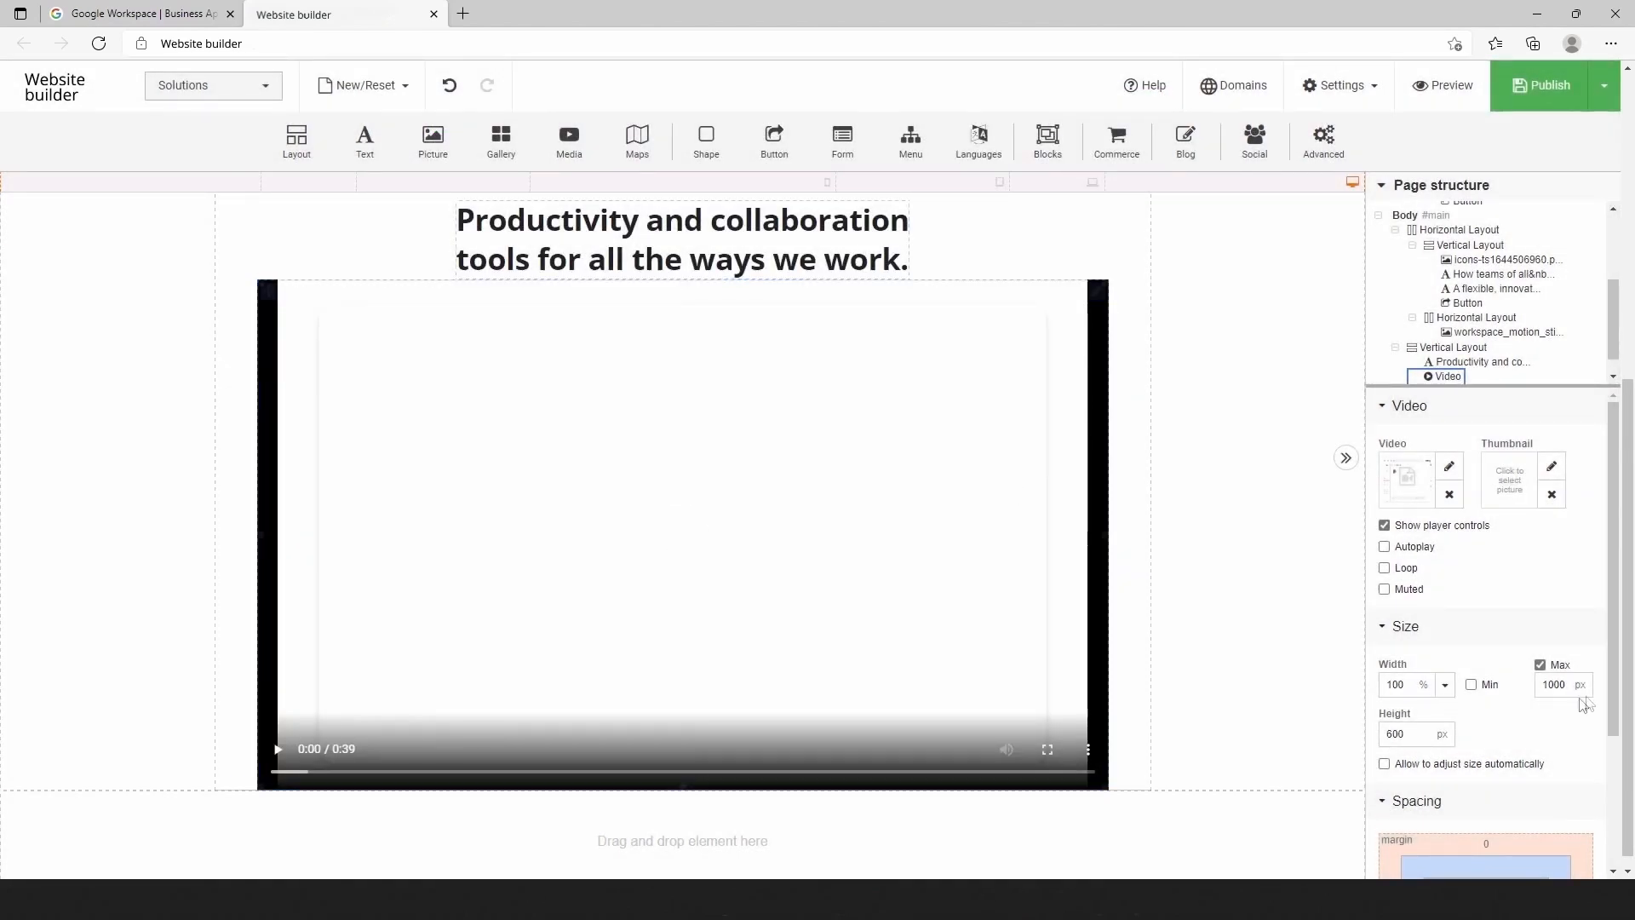
Limit the video's maximum width to 950 px, set its top margin to 20, and enable autoplay
left_click_drag(1570, 683, 1534, 686)
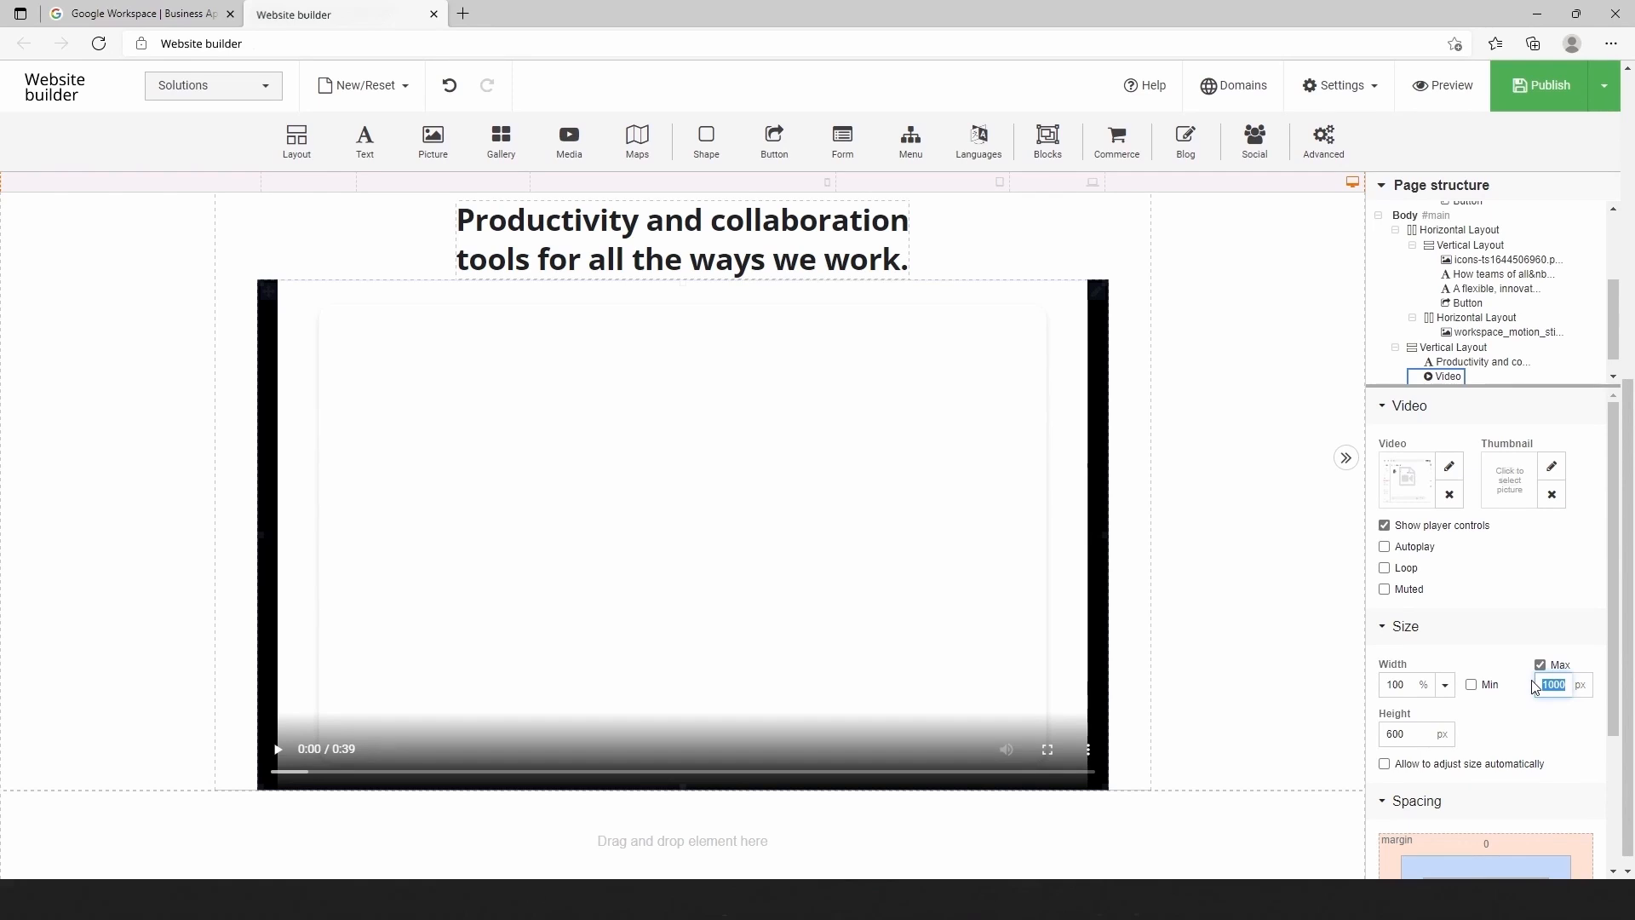
type("950")
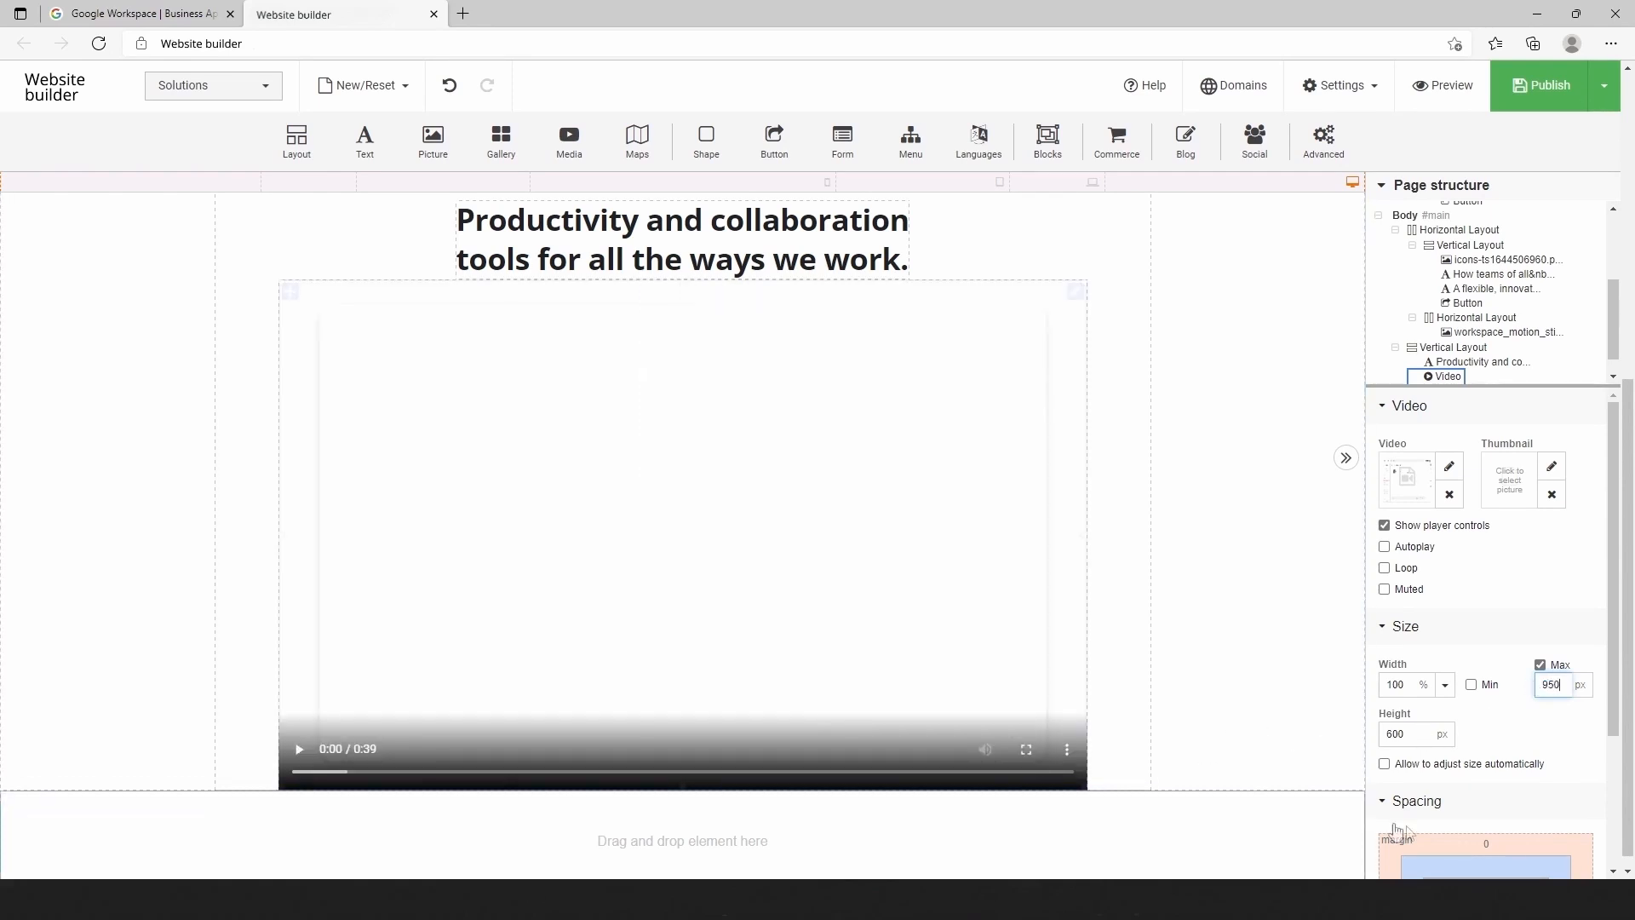
left_click(1502, 845)
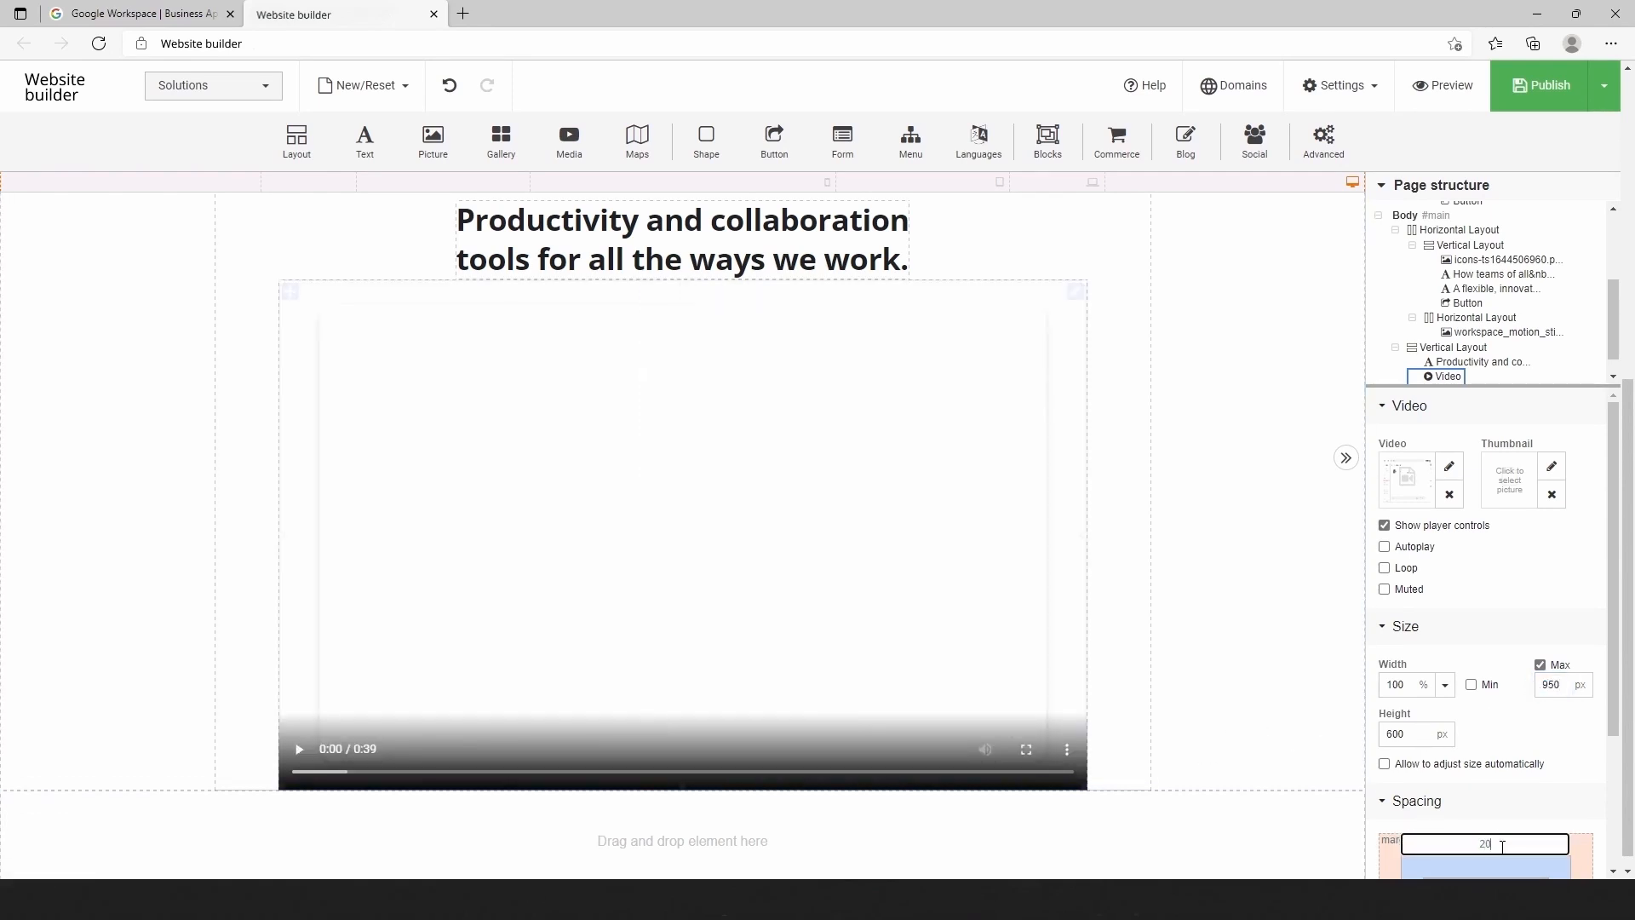
key("Return")
left_click(1386, 549)
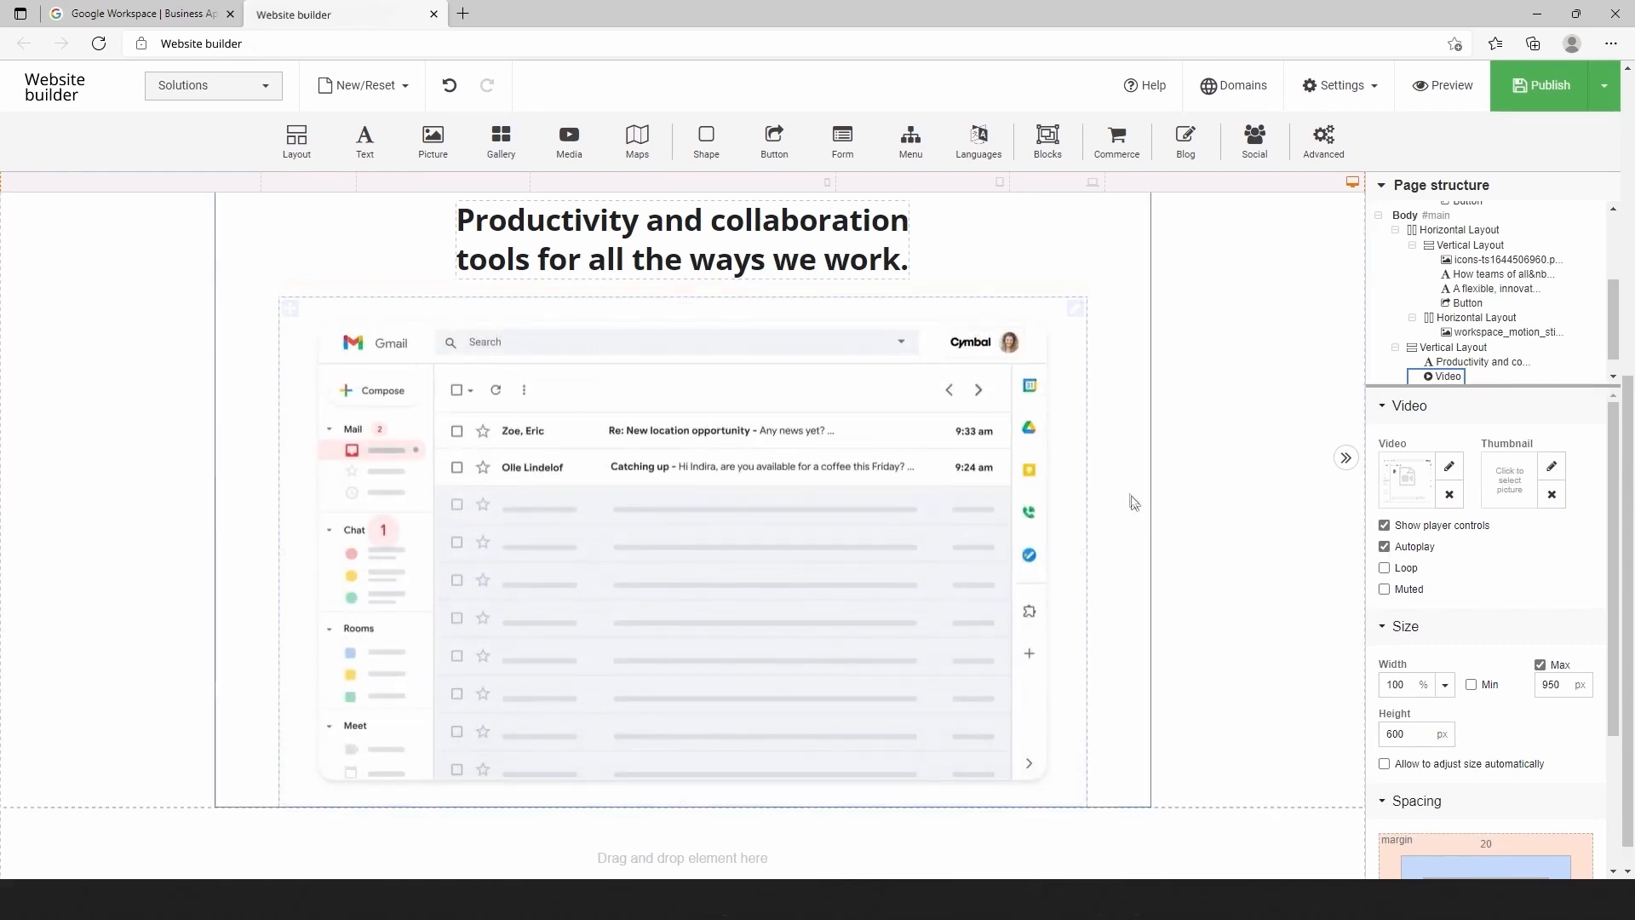
Preview the page and compare its productivity headline and video section with the original Google Workspace page
scroll(1131, 502, "up", 2)
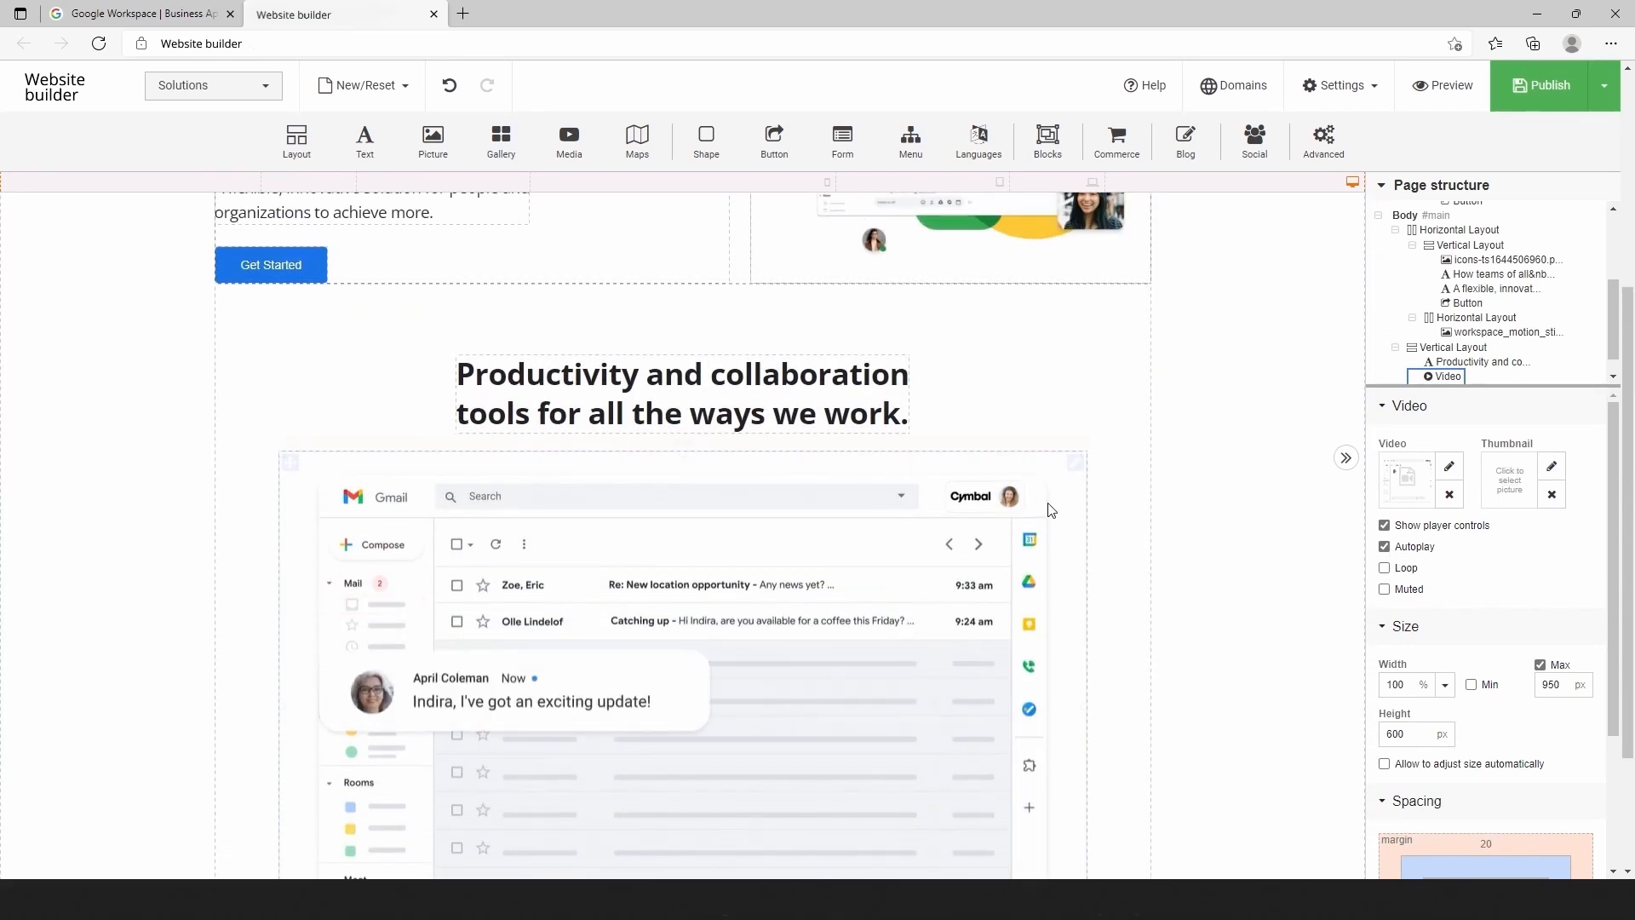
scroll(1051, 510, "down", 2)
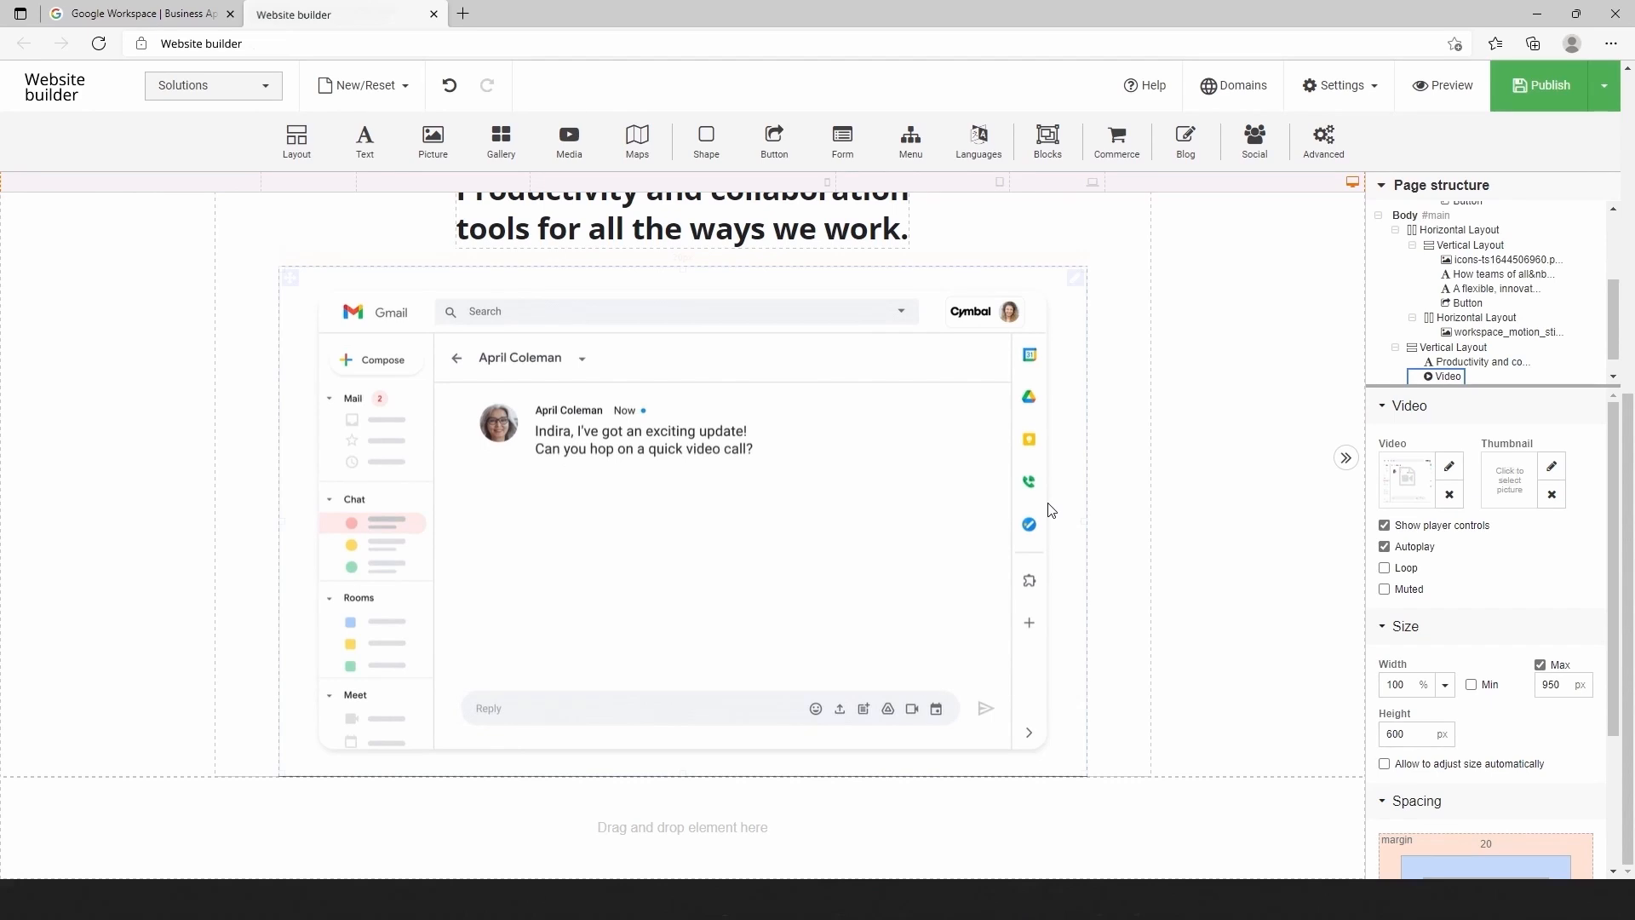
scroll(1047, 511, "up", 4)
scroll(1017, 511, "up", 3)
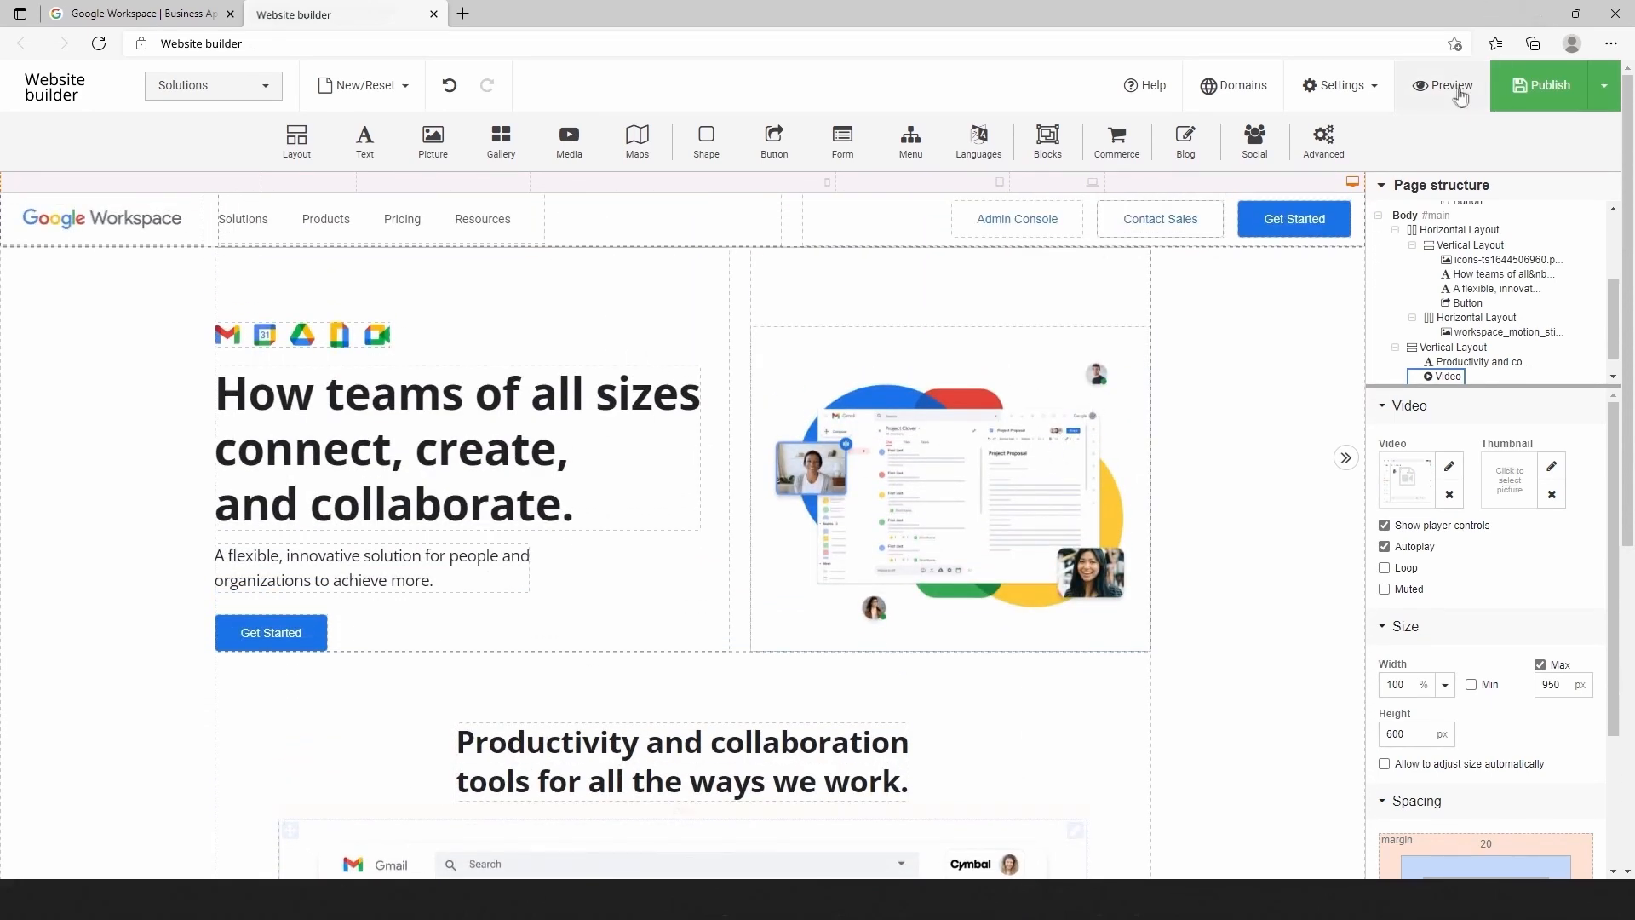
left_click(1447, 86)
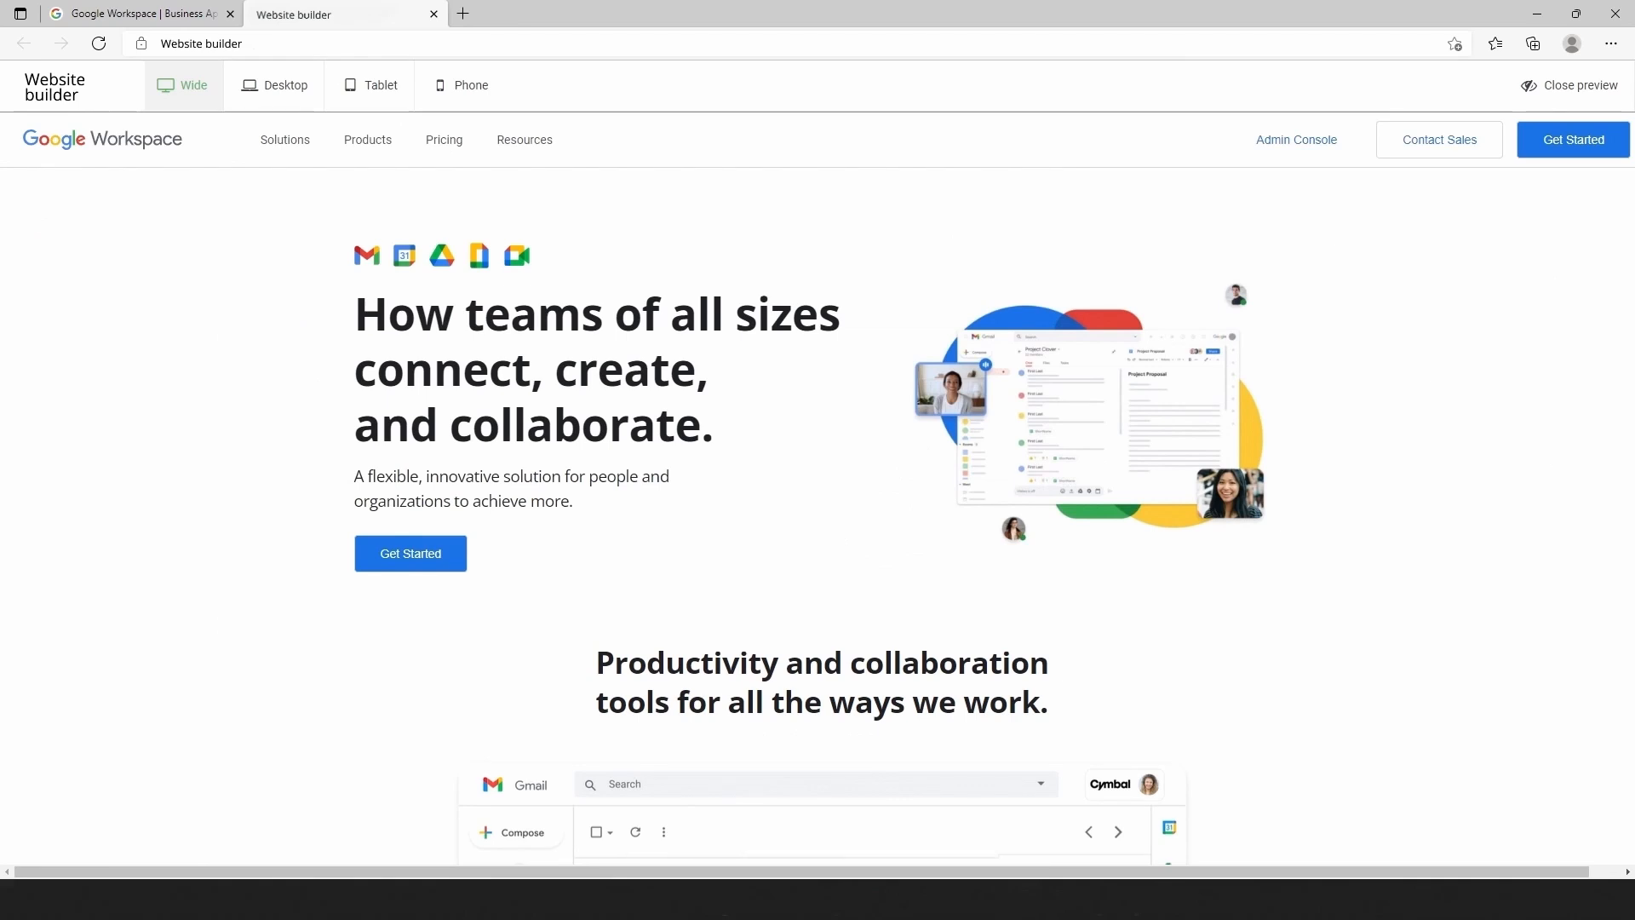
left_click(184, 12)
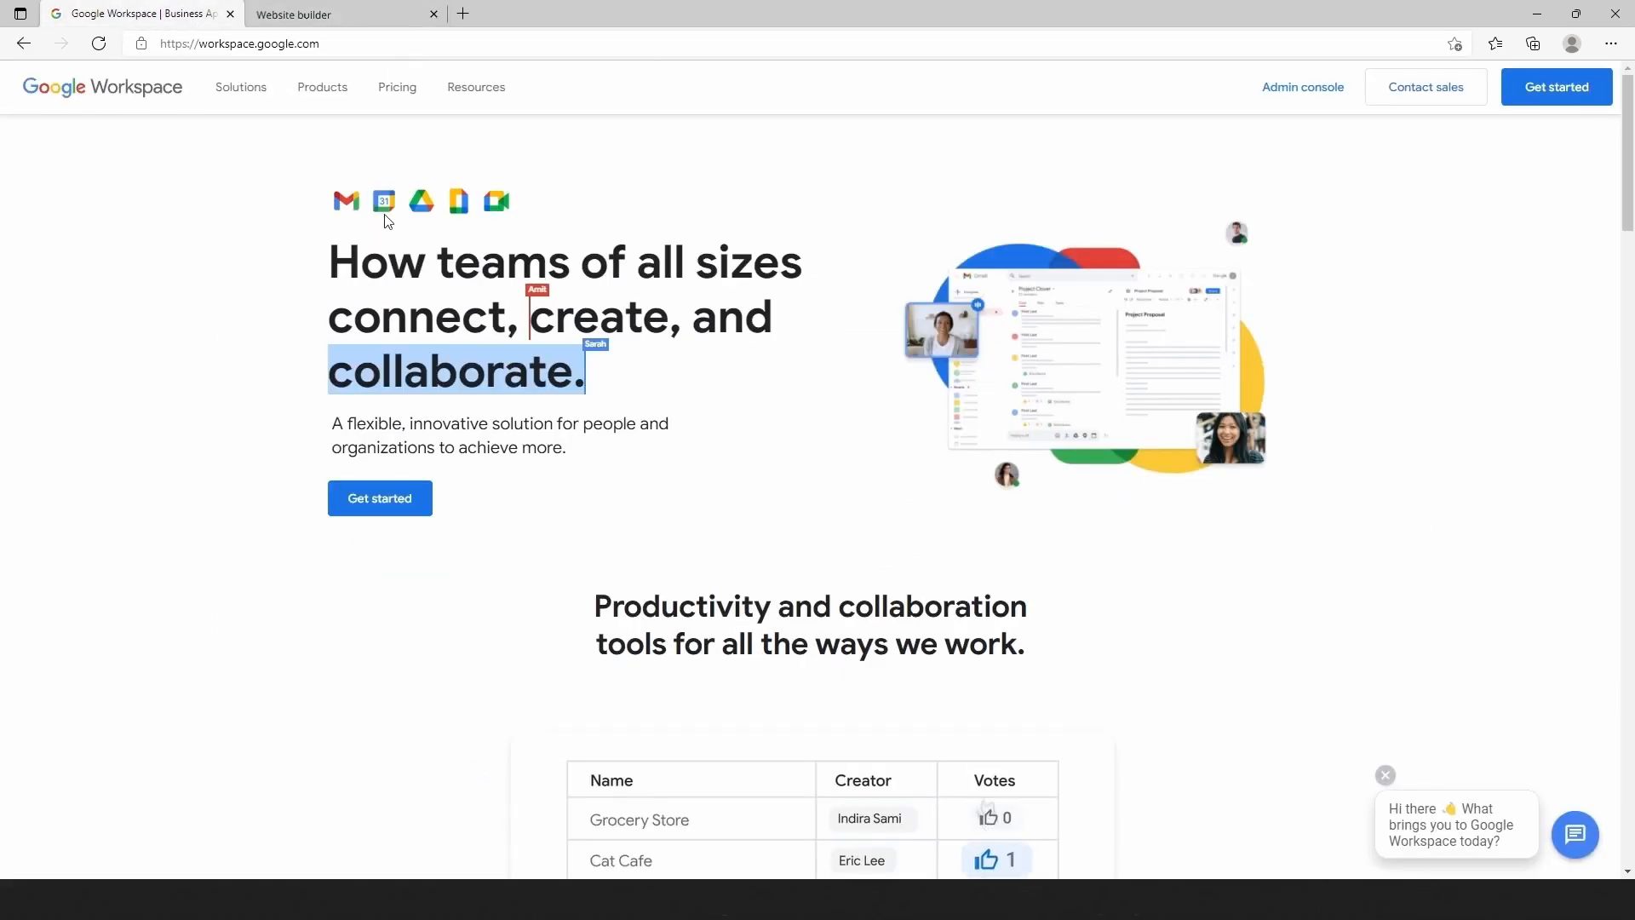
scroll(385, 217, "down", 3)
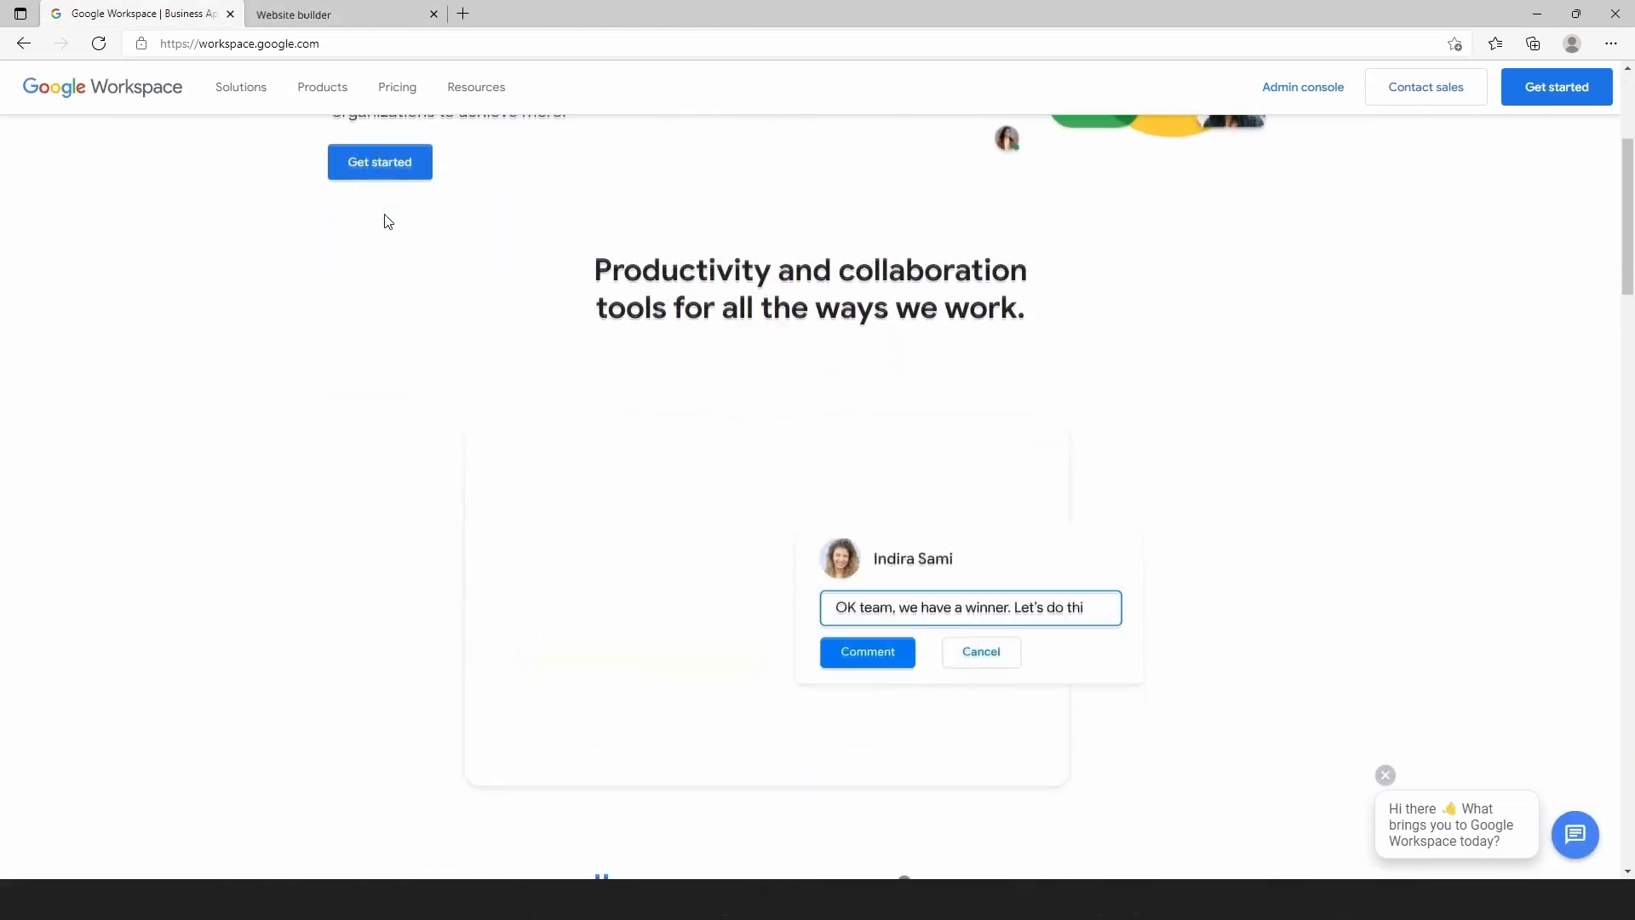
left_click(293, 17)
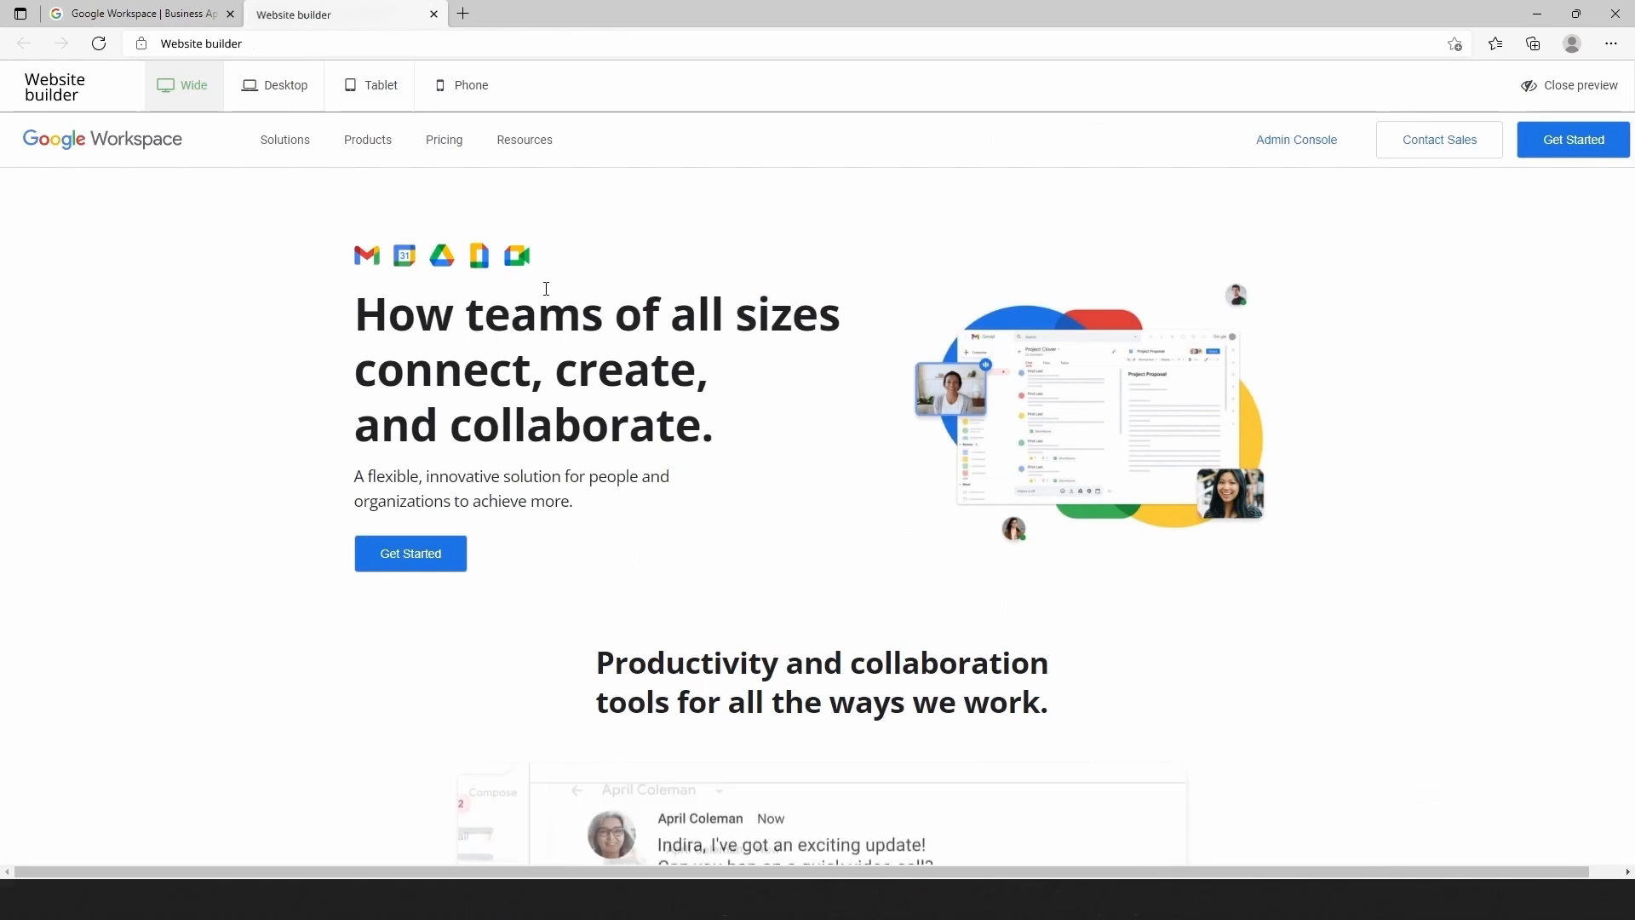
scroll(546, 288, "down", 4)
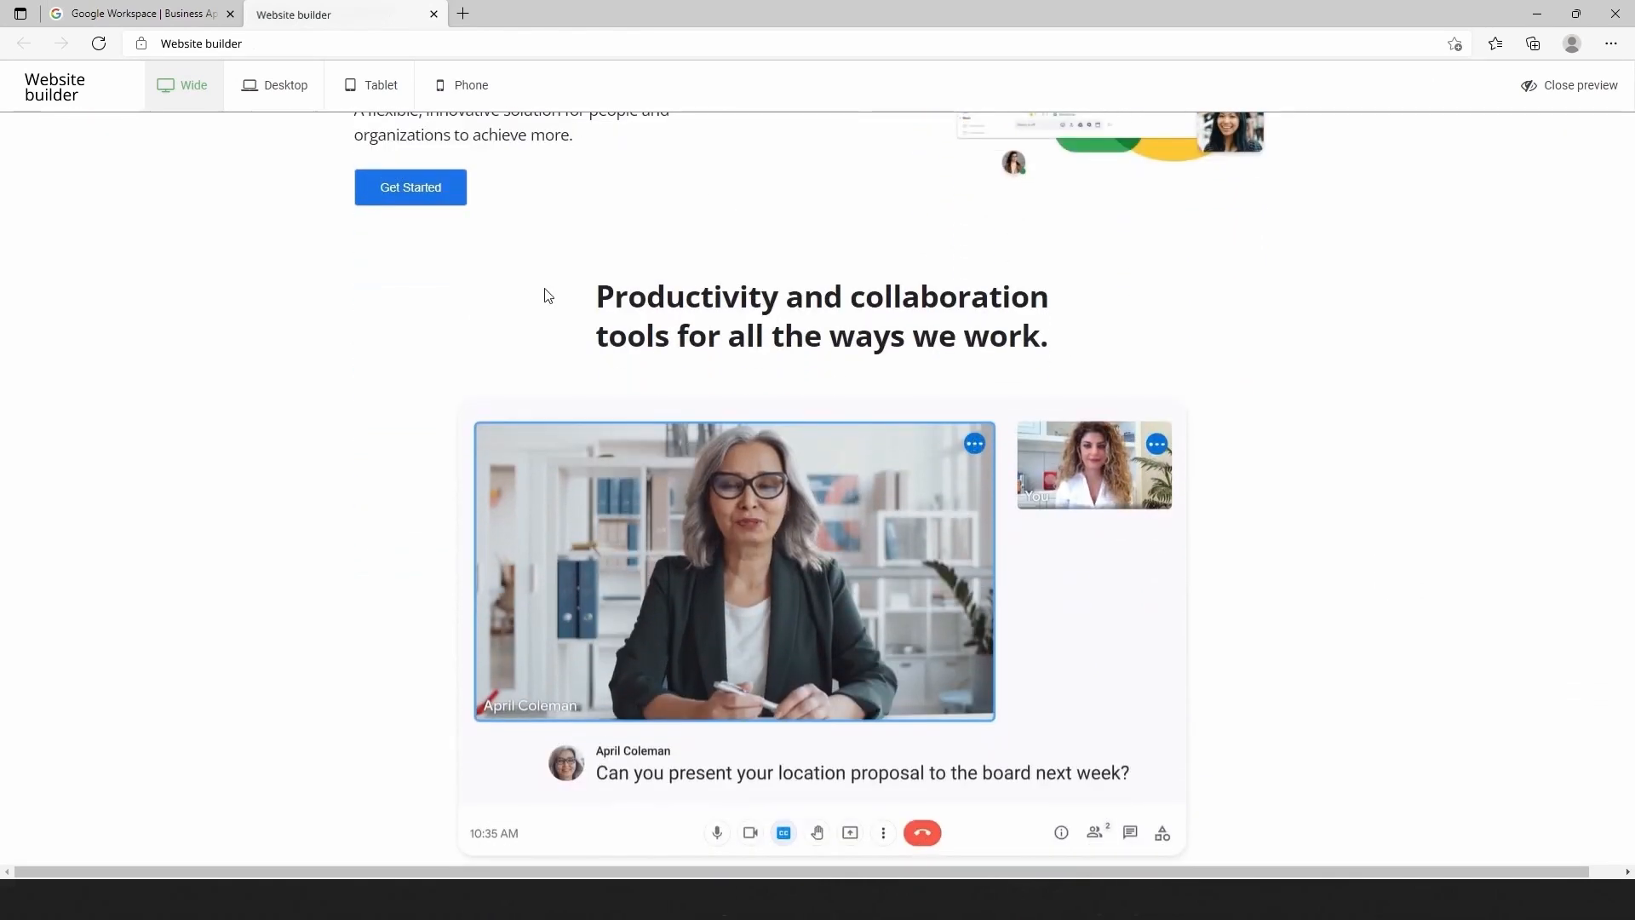
scroll(545, 288, "down", 1)
scroll(546, 294, "up", 2)
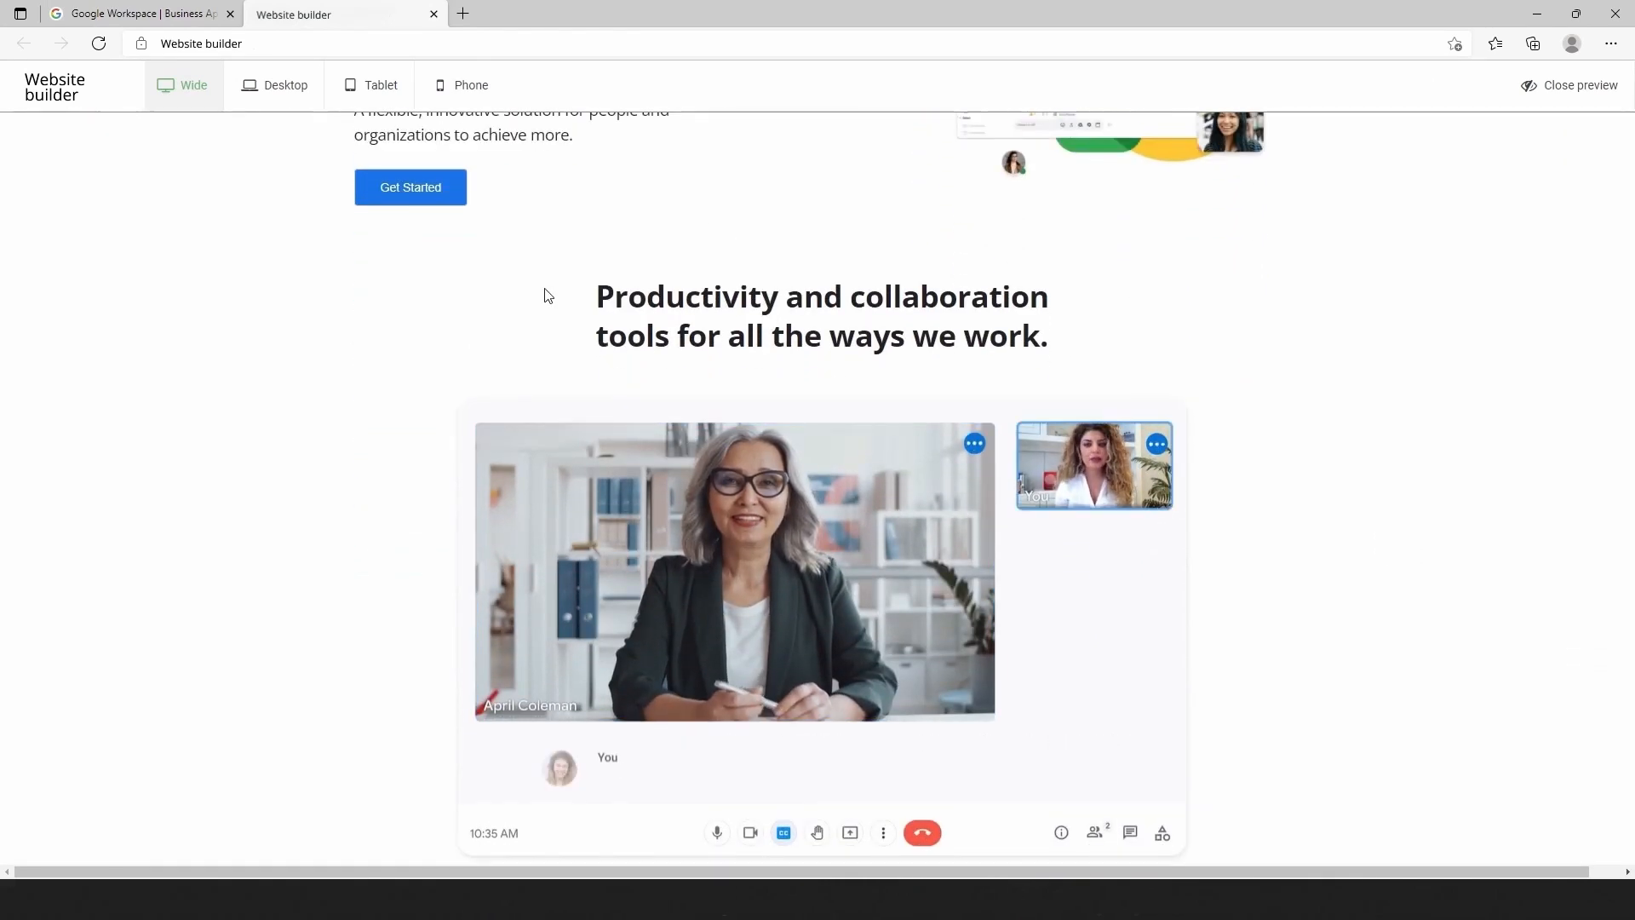